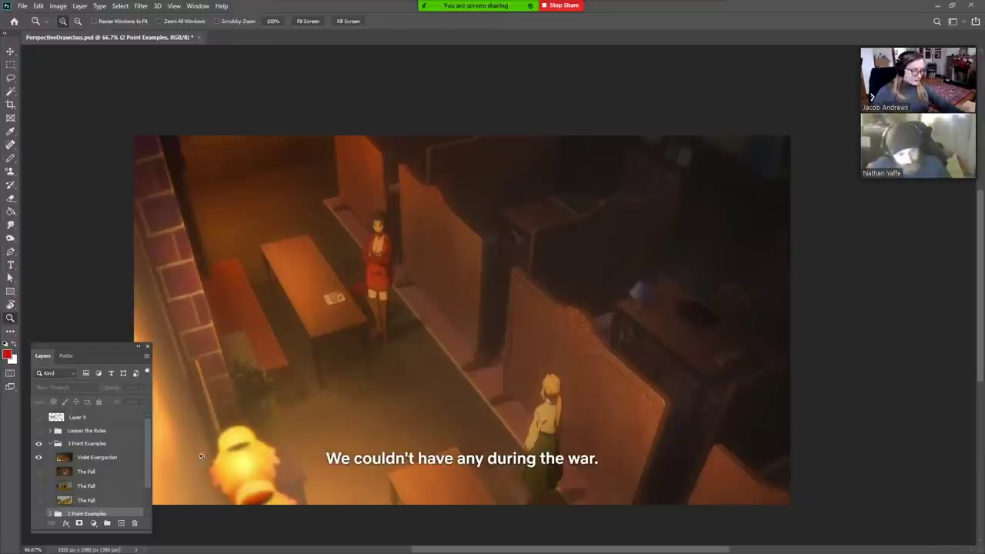
# - Hide the Violet Evergarden layer, then expand and show the 2 Point Examples group
pyautogui.click(38, 457)
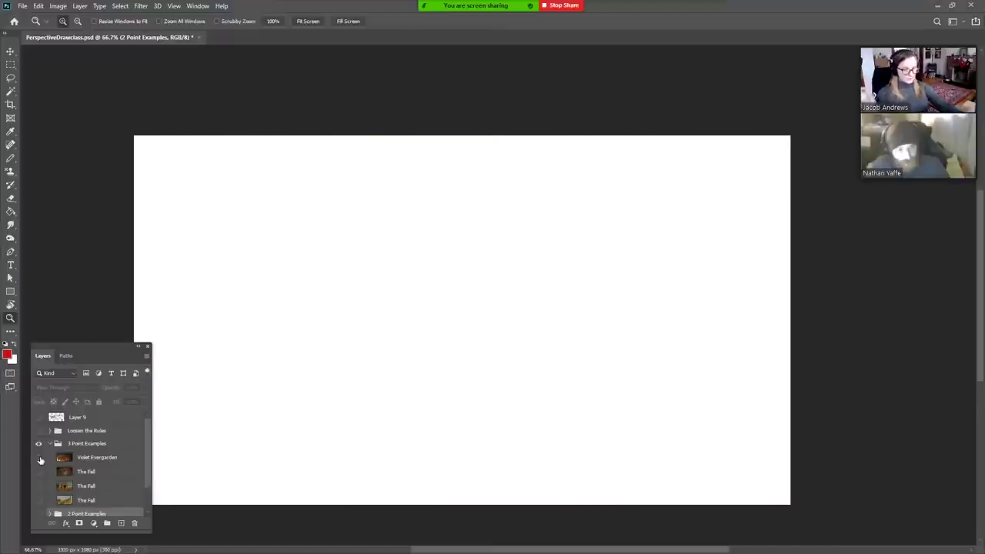
pyautogui.scroll(-1, 41, 461)
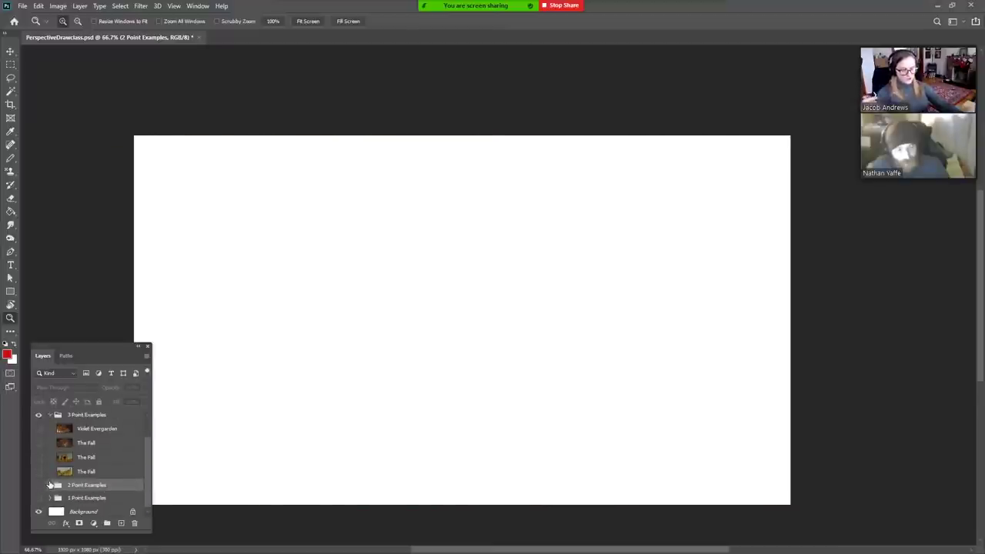
pyautogui.click(49, 485)
pyautogui.click(38, 486)
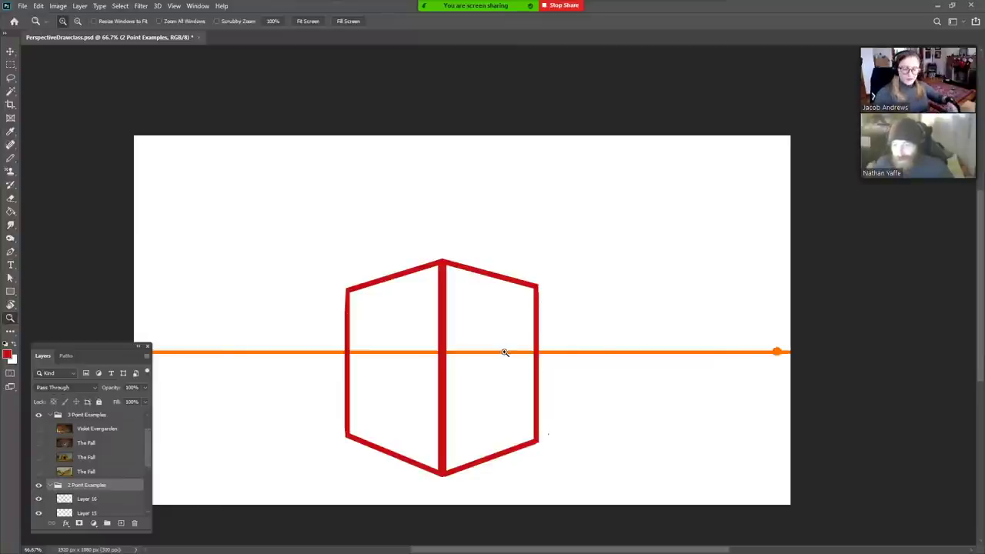
# - On Layer 16, mark a box corner above the cube's upper left and draw straight pencil lines from it to both vanishing points
pyautogui.press('b')
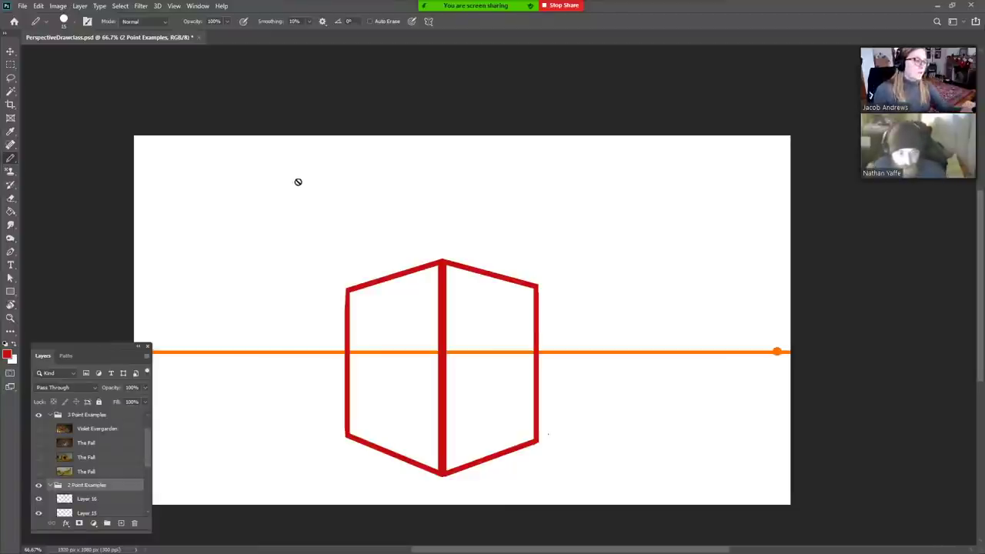
pyautogui.click(116, 499)
pyautogui.click(245, 174)
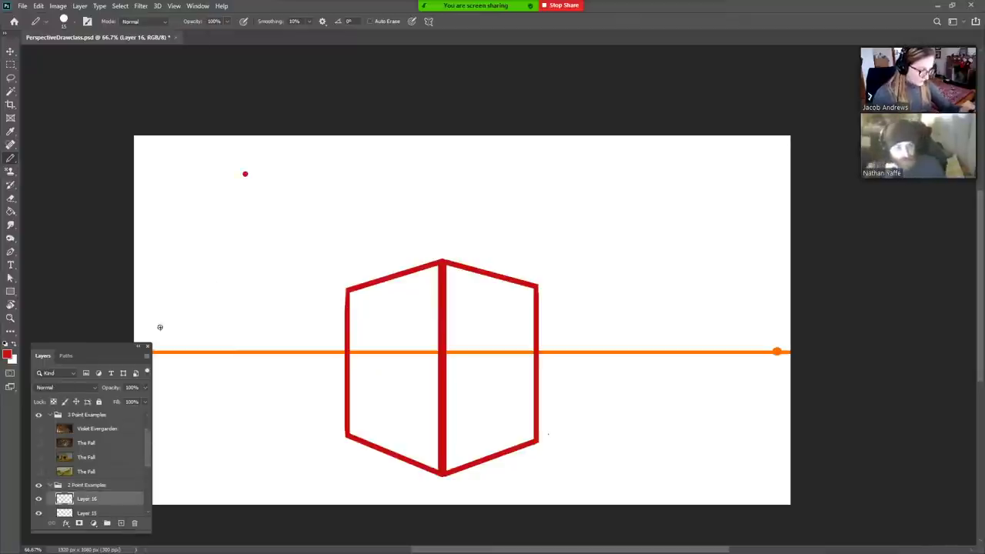
pyautogui.moveTo(115, 346); pyautogui.dragTo(461, 333)
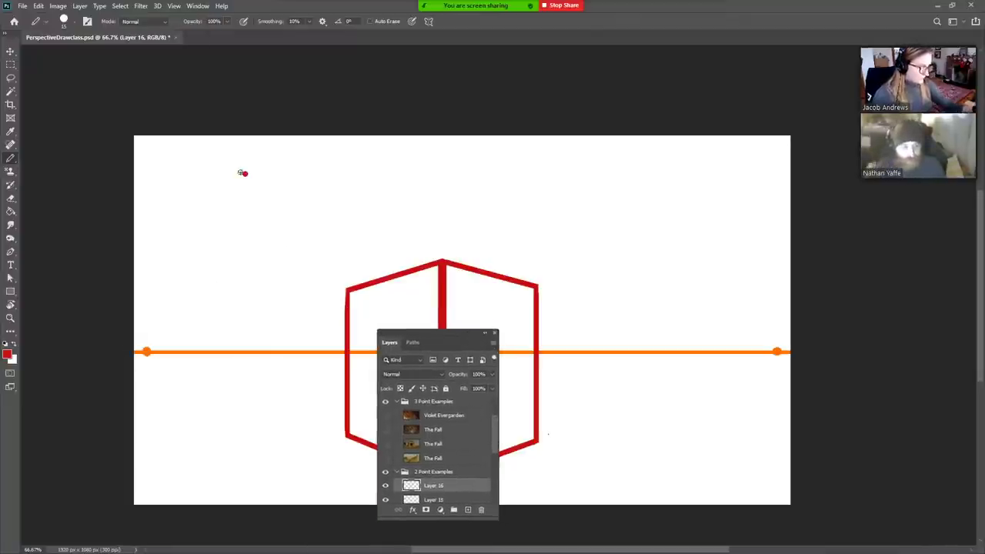
pyautogui.keyDown('shift'); pyautogui.click(146, 352); pyautogui.keyUp('shift')
pyautogui.keyDown('shift'); pyautogui.click(777, 352); pyautogui.keyUp('shift')
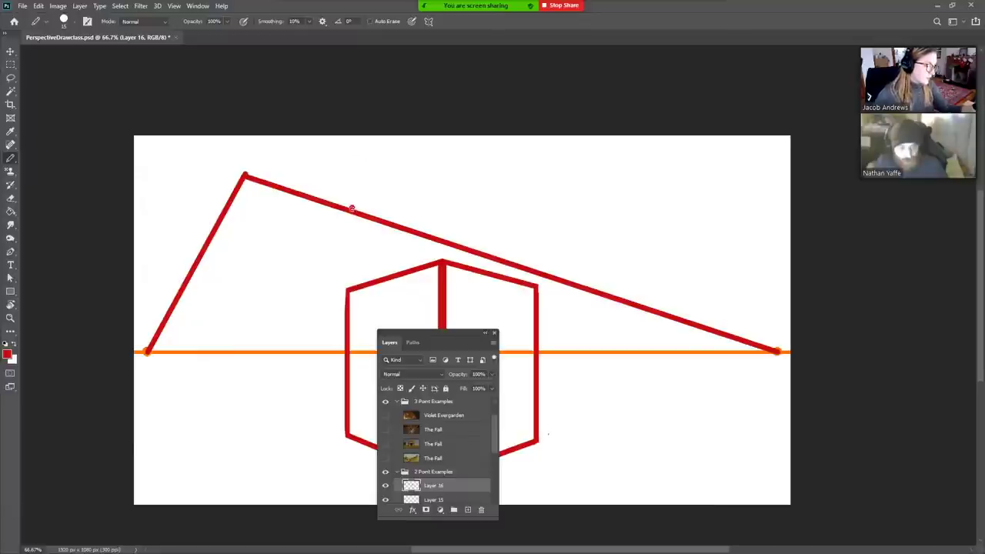
# - Outline the floating box's underside with lines from its right corner and left edge to the opposite vanishing points, erasing gaps at the corners
pyautogui.press('e')
pyautogui.moveTo(362, 214); pyautogui.dragTo(354, 212)
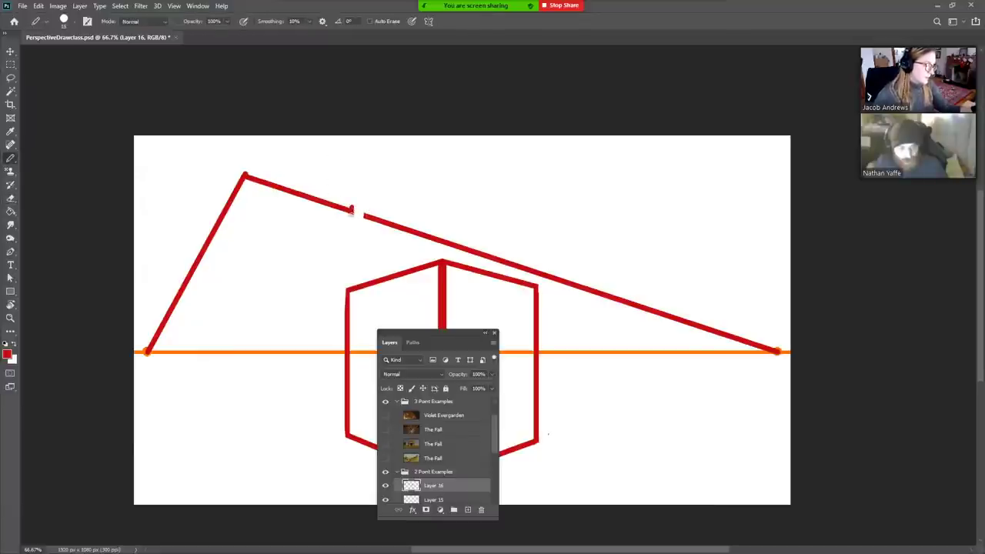
pyautogui.click(351, 210)
pyautogui.keyDown('shift'); pyautogui.click(148, 352); pyautogui.keyUp('shift')
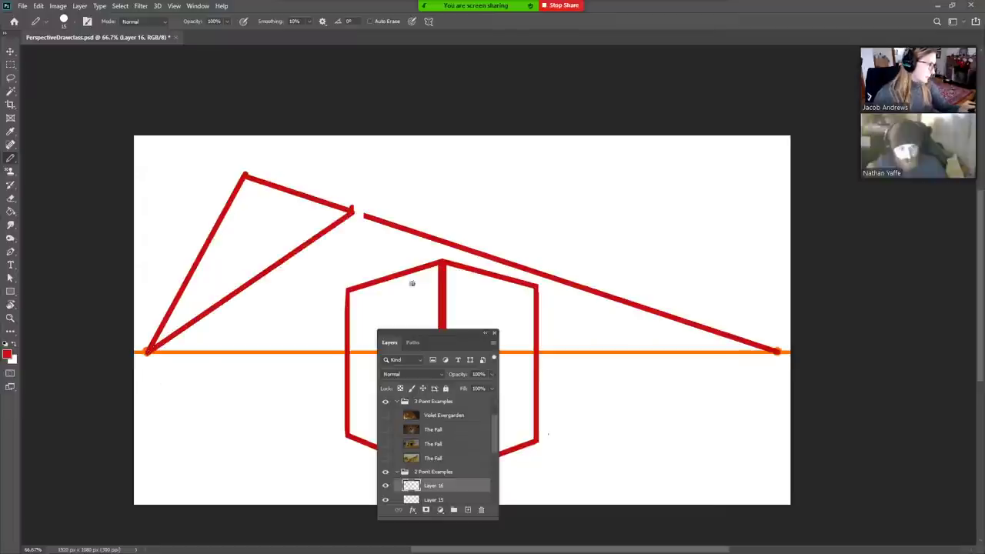
pyautogui.keyDown('shift'); pyautogui.click(777, 351); pyautogui.keyUp('shift')
pyautogui.press('e')
pyautogui.moveTo(330, 254); pyautogui.dragTo(306, 250)
# - Draw vertical edges upward from the floating box's front corner and its right corner
pyautogui.press('b')
pyautogui.click(244, 176)
pyautogui.keyDown('shift'); pyautogui.click(244, 123); pyautogui.keyUp('shift')
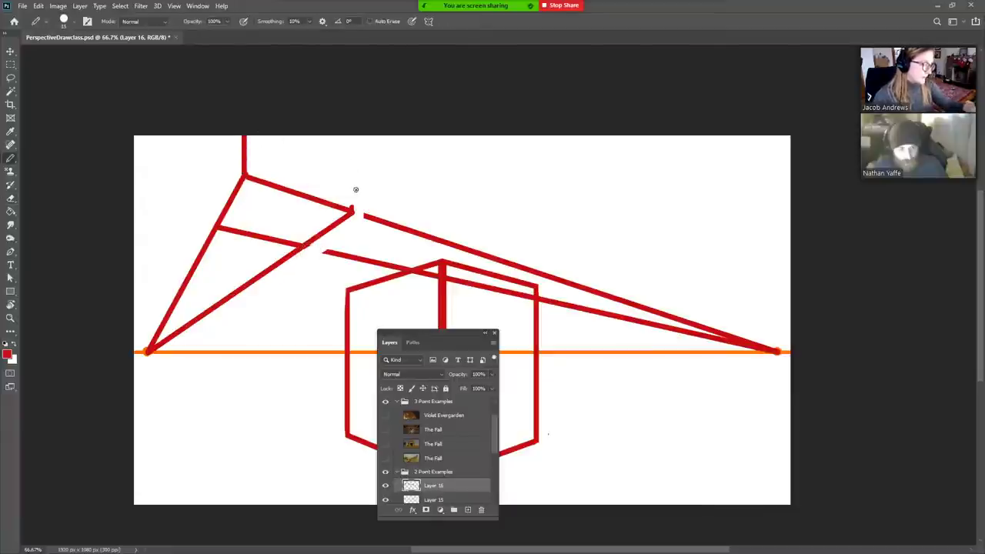
pyautogui.click(351, 209)
pyautogui.keyDown('shift'); pyautogui.click(350, 158); pyautogui.keyUp('shift')
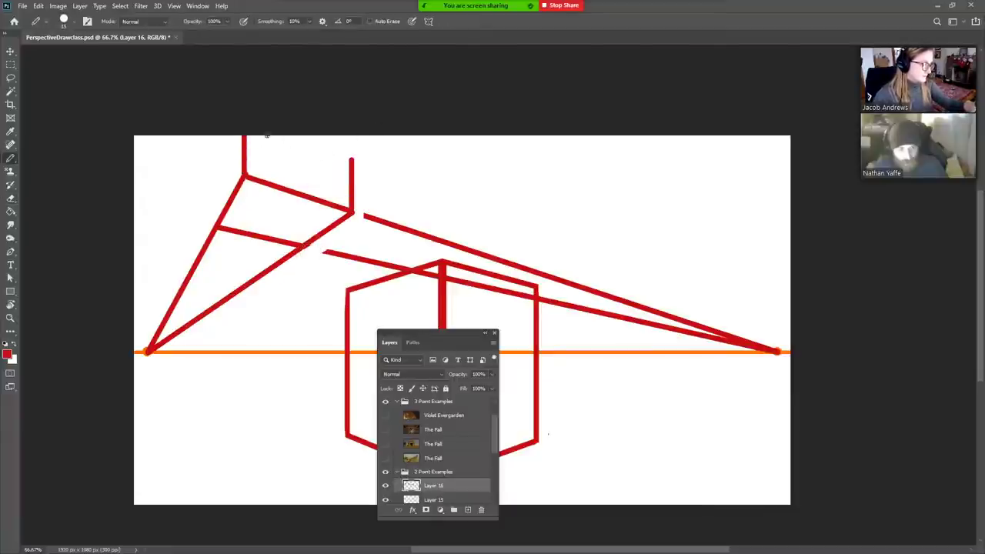
# - Draw the box's upper front edge to the right vanishing point and erase the right vertical's excess above it
pyautogui.click(244, 126)
pyautogui.keyDown('shift'); pyautogui.click(777, 352); pyautogui.keyUp('shift')
pyautogui.keyDown('shift'); pyautogui.click(351, 159); pyautogui.keyUp('shift')
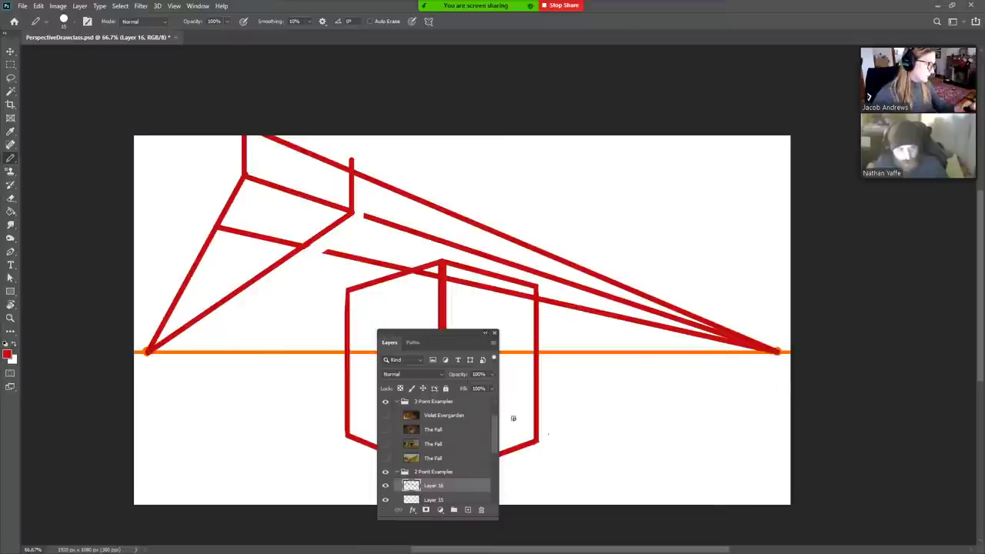
pyautogui.press('e')
pyautogui.moveTo(351, 159); pyautogui.dragTo(354, 164)
pyautogui.hotkey('shift', 'b')
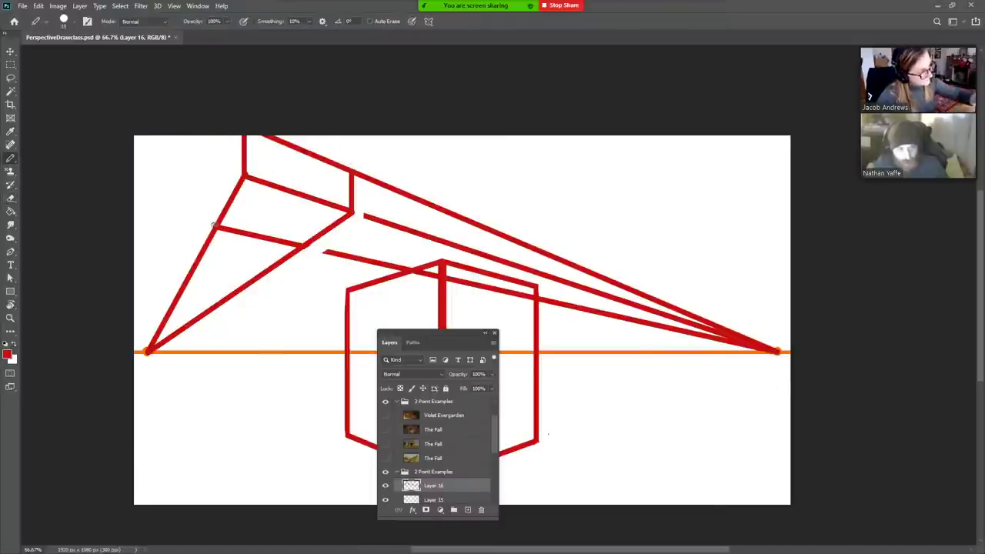
# - Connect the right vertical's top to the left vanishing point and draw a vertical edge up from the box's rear corner
pyautogui.click(351, 172)
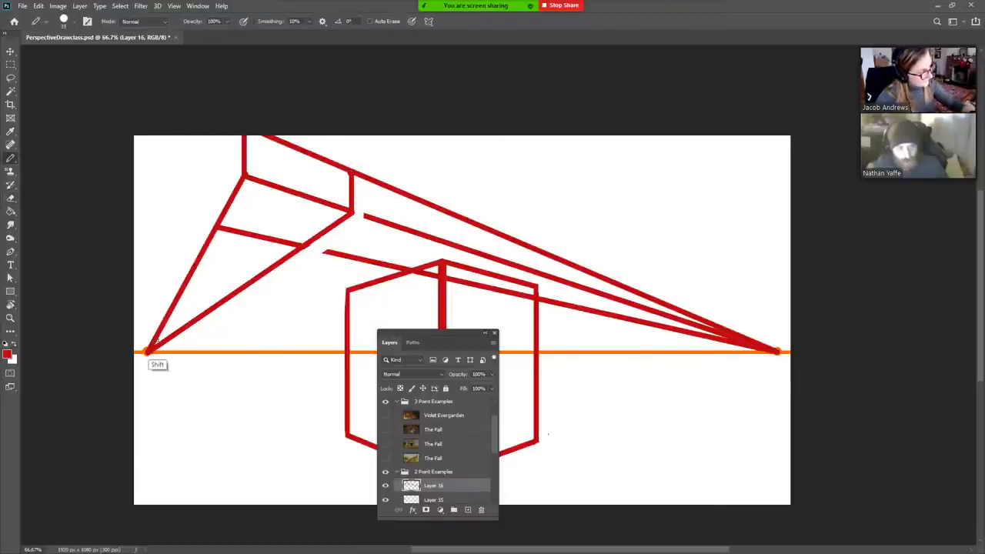
pyautogui.keyDown('shift'); pyautogui.click(148, 352); pyautogui.keyUp('shift')
pyautogui.moveTo(305, 244); pyautogui.dragTo(306, 216)
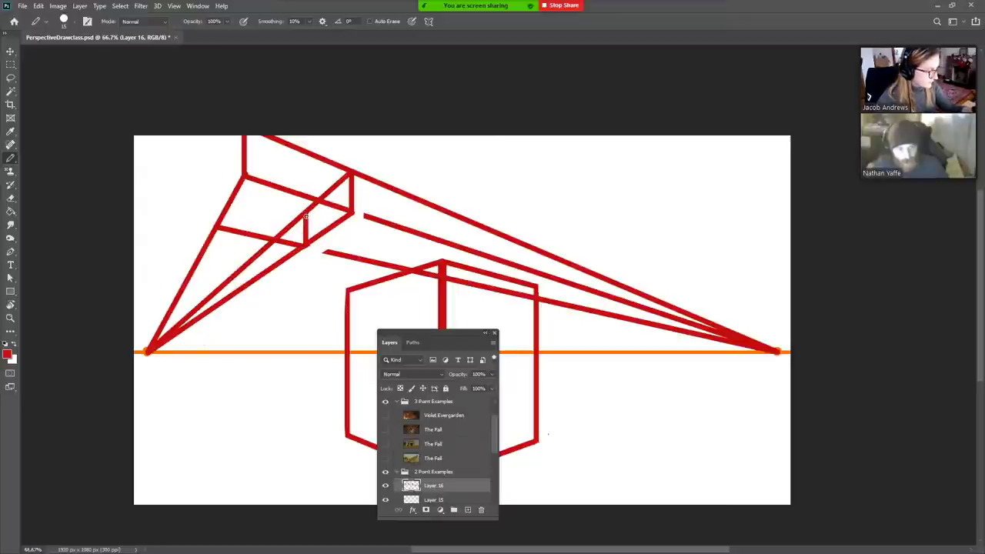
# - Align a Pen path from the right vanishing point with the rear vertical's top, then draw the upper rear edge and left vertical edge
pyautogui.press('p')
pyautogui.click(777, 351)
pyautogui.click(107, 129)
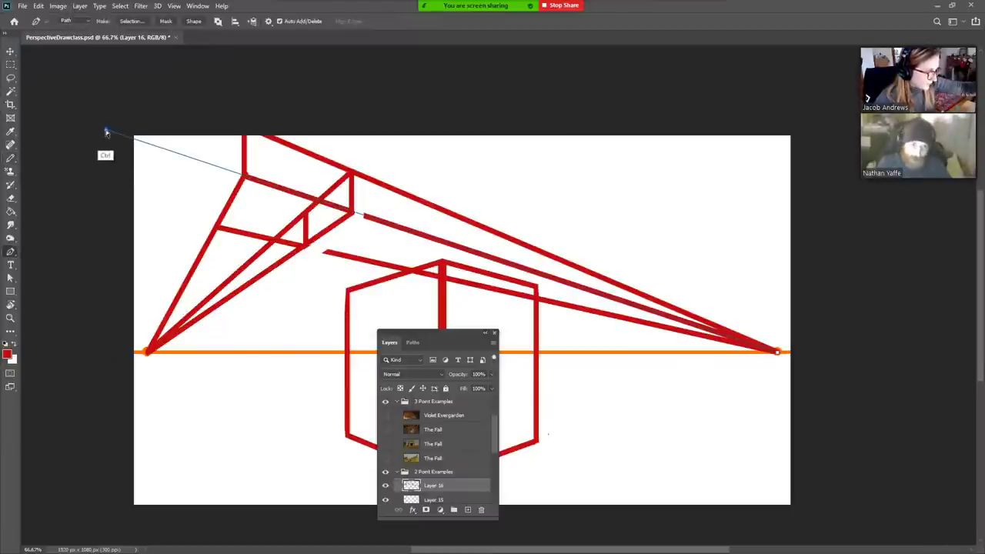
pyautogui.moveTo(107, 129); pyautogui.dragTo(87, 149)
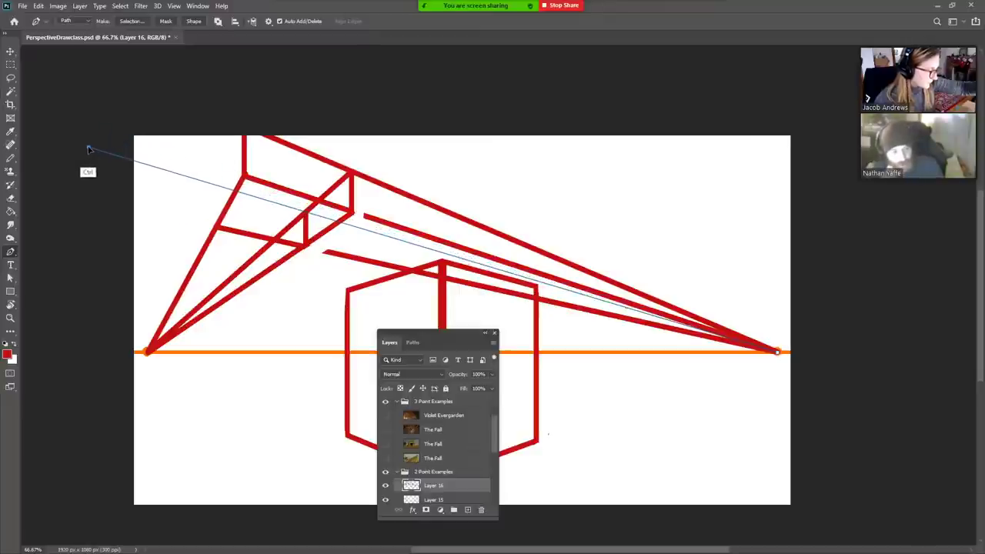
pyautogui.press('b')
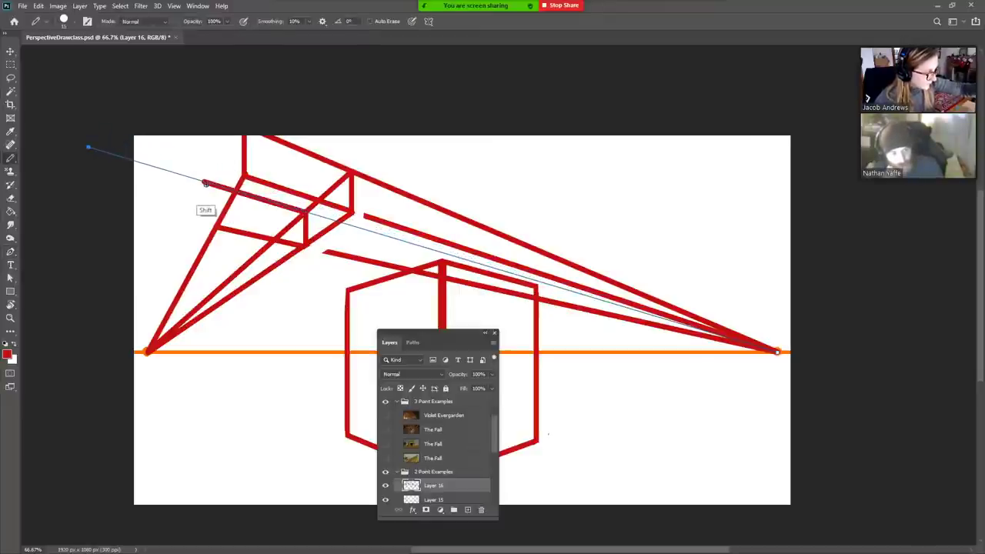
pyautogui.moveTo(214, 222); pyautogui.dragTo(214, 185)
# - Deselect the work path and erase the box's hidden back edges and the lines just beyond its right corner
pyautogui.press('e')
pyautogui.moveTo(205, 167); pyautogui.dragTo(208, 187)
pyautogui.click(412, 342)
pyautogui.click(435, 421)
pyautogui.moveTo(290, 218)
pyautogui.mouseDown()
pyautogui.moveTo(297, 205)
pyautogui.moveTo(319, 214)
pyautogui.moveTo(303, 221)
pyautogui.moveTo(303, 233)
pyautogui.moveTo(277, 228)
pyautogui.moveTo(288, 208)
pyautogui.moveTo(246, 194)
pyautogui.mouseUp()
pyautogui.moveTo(351, 154)
pyautogui.mouseDown()
pyautogui.moveTo(335, 177)
pyautogui.moveTo(345, 182)
pyautogui.moveTo(318, 187)
pyautogui.moveTo(374, 169)
pyautogui.moveTo(365, 202)
pyautogui.mouseUp()
pyautogui.press('b')
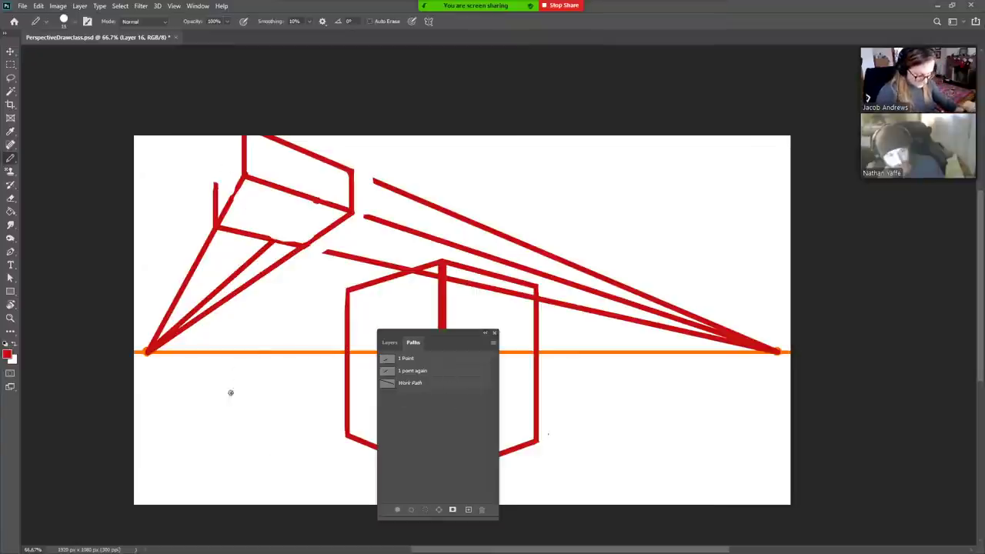
# - Lay a Pen path from the left vanishing point past the left vertical's top and draw the box's upper left edge along it
pyautogui.press('p')
pyautogui.click(148, 352)
pyautogui.click(241, 125)
pyautogui.press('b')
pyautogui.moveTo(235, 161); pyautogui.dragTo(235, 134)
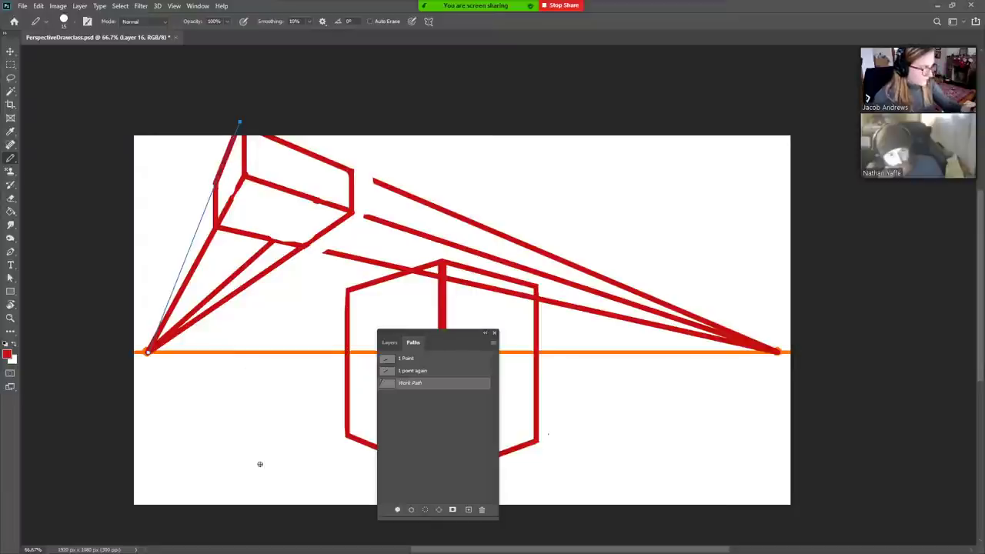
# - Erase the construction lines running to the left vanishing point and those crossing the cube, and deselect the work path
pyautogui.press('e')
pyautogui.moveTo(209, 234)
pyautogui.mouseDown()
pyautogui.moveTo(288, 258)
pyautogui.moveTo(238, 243)
pyautogui.moveTo(290, 251)
pyautogui.moveTo(314, 258)
pyautogui.mouseUp()
pyautogui.moveTo(431, 277)
pyautogui.mouseDown()
pyautogui.moveTo(546, 303)
pyautogui.moveTo(403, 265)
pyautogui.moveTo(417, 263)
pyautogui.moveTo(372, 272)
pyautogui.moveTo(412, 262)
pyautogui.moveTo(352, 250)
pyautogui.moveTo(373, 240)
pyautogui.moveTo(375, 168)
pyautogui.moveTo(374, 198)
pyautogui.mouseUp()
pyautogui.moveTo(293, 279)
pyautogui.mouseDown()
pyautogui.moveTo(199, 242)
pyautogui.moveTo(198, 271)
pyautogui.moveTo(163, 352)
pyautogui.mouseUp()
pyautogui.click(445, 428)
pyautogui.moveTo(241, 291); pyautogui.dragTo(229, 274)
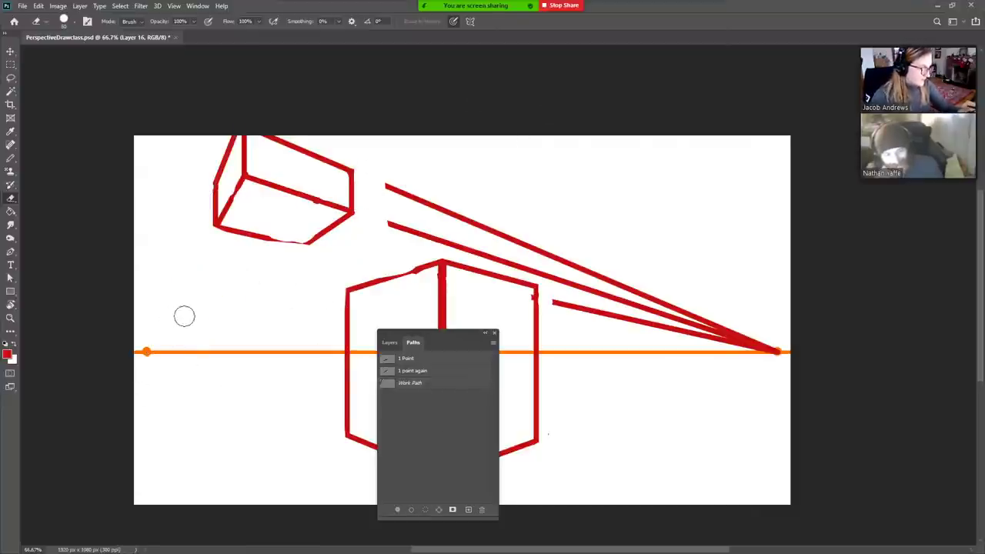
# - Select the remaining construction lines at the right vanishing point with the Magic Wand and delete them
pyautogui.press('w')
pyautogui.click(583, 289)
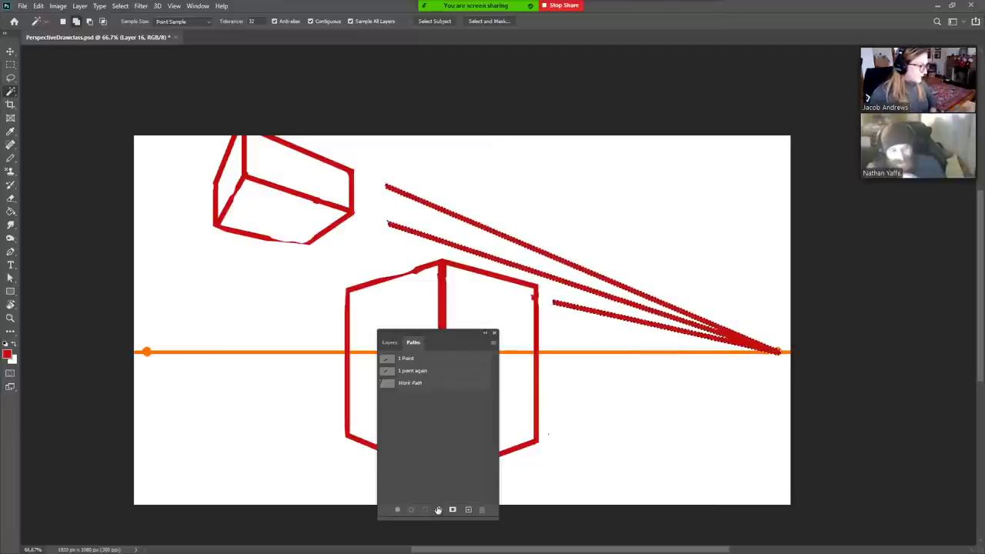
pyautogui.press('Delete')
# - Merge Layer 16 into Layer 15 inside the 2 Point Examples group
pyautogui.click(390, 341)
pyautogui.moveTo(434, 337); pyautogui.dragTo(103, 338)
pyautogui.click(69, 482)
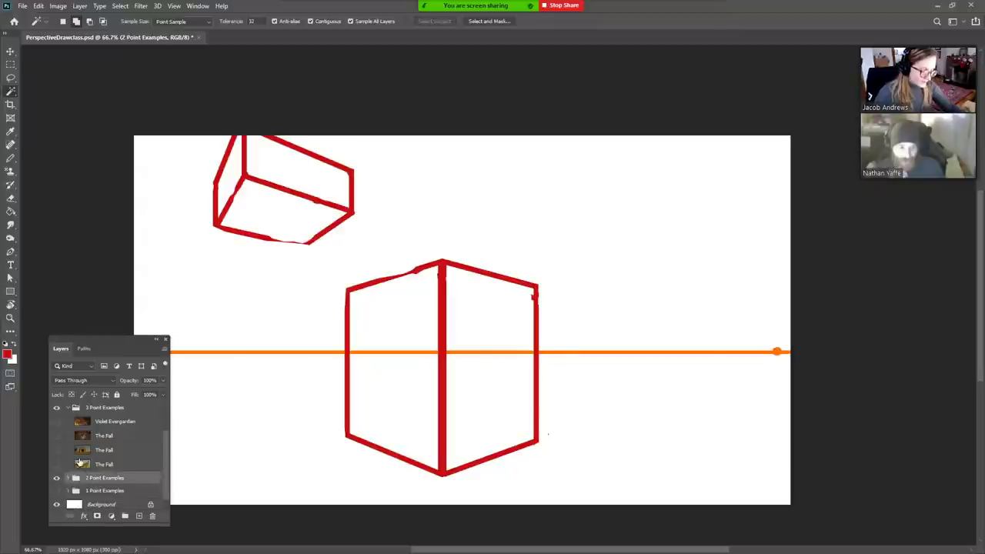
pyautogui.scroll(-3, 167, 454)
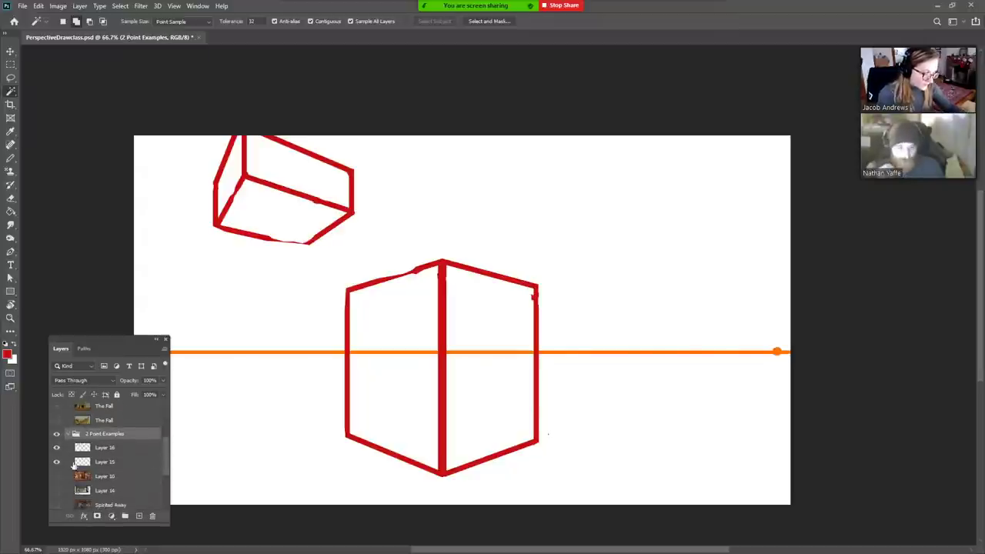
pyautogui.click(56, 450)
pyautogui.click(55, 448)
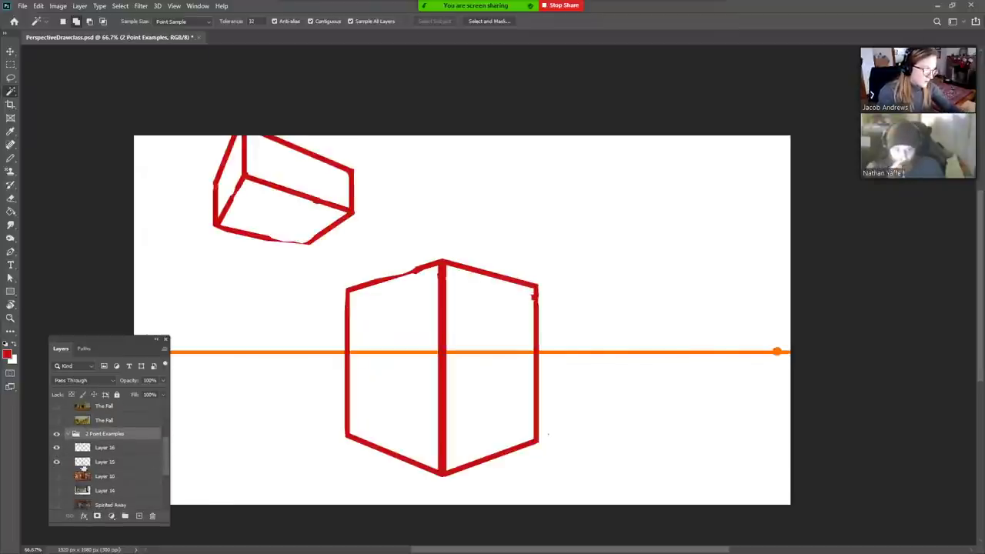
pyautogui.click(120, 450)
pyautogui.hotkey('ctrl', 'e')
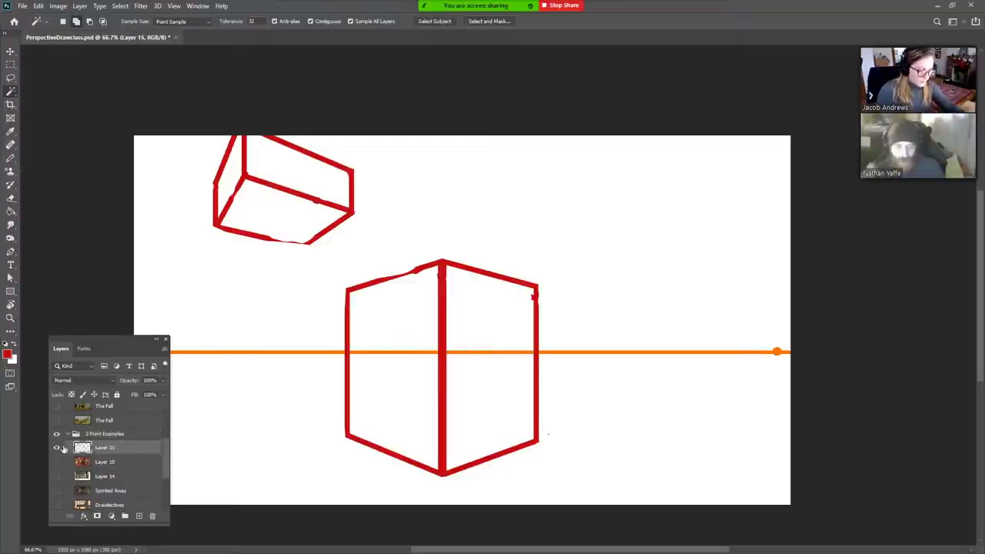
# - Hide Layer 15 and collapse the 2 Point Examples group
pyautogui.click(56, 447)
pyautogui.click(68, 433)
pyautogui.scroll(3, 166, 479)
pyautogui.scroll(-3, 168, 492)
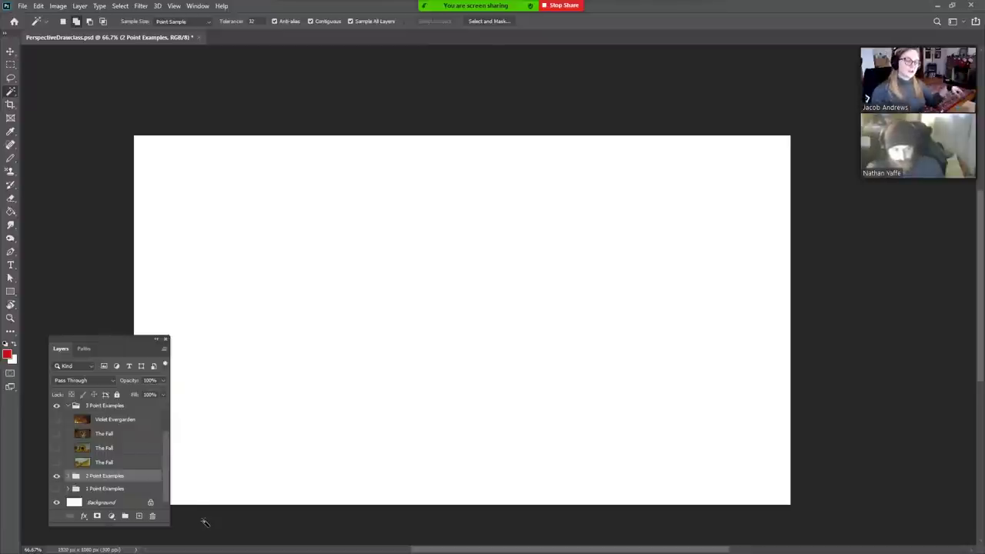
# - Add a new layer and sketch a falling clown in red pencil near the top of the canvas
pyautogui.press('z')
pyautogui.scroll(-3, 451, 389)
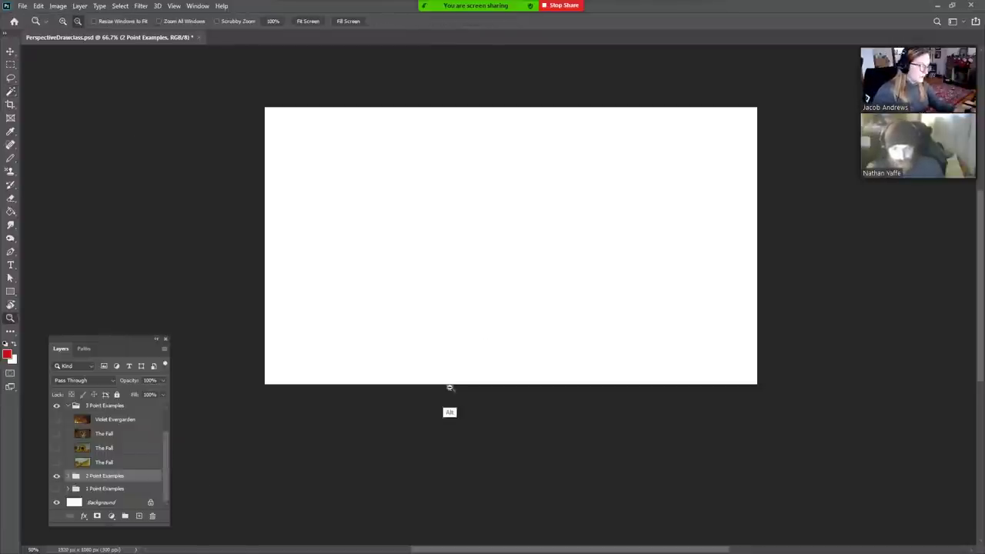
pyautogui.click(140, 516)
pyautogui.press('b')
pyautogui.moveTo(394, 240)
pyautogui.mouseDown()
pyautogui.moveTo(440, 248)
pyautogui.moveTo(450, 269)
pyautogui.moveTo(427, 280)
pyautogui.moveTo(400, 259)
pyautogui.moveTo(404, 242)
pyautogui.mouseUp()
pyautogui.hotkey('ctrl', 'z')
pyautogui.moveTo(402, 236)
pyautogui.mouseDown()
pyautogui.moveTo(380, 231)
pyautogui.moveTo(388, 252)
pyautogui.moveTo(395, 246)
pyautogui.mouseUp()
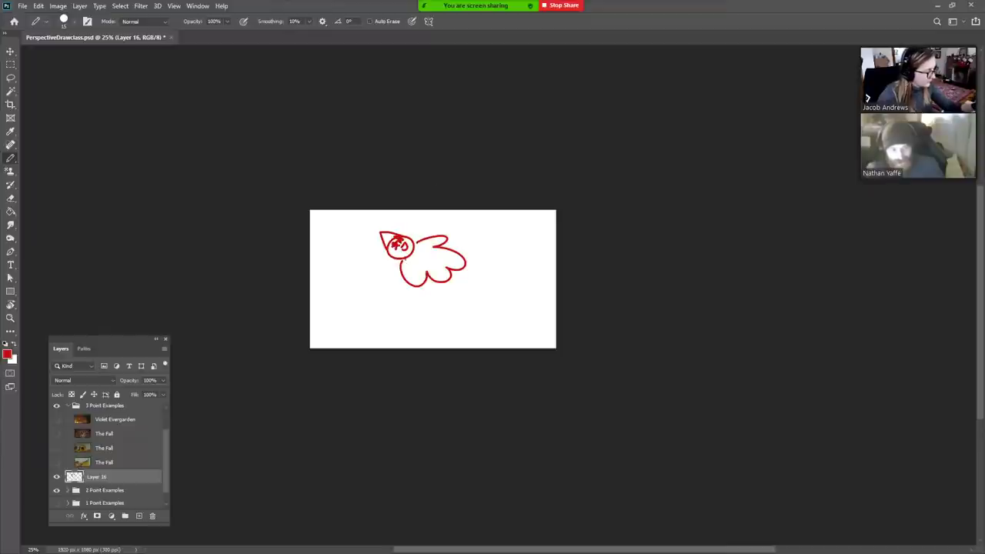
pyautogui.moveTo(393, 253)
pyautogui.mouseDown()
pyautogui.moveTo(404, 255)
pyautogui.moveTo(385, 267)
pyautogui.moveTo(411, 263)
pyautogui.moveTo(404, 254)
pyautogui.moveTo(417, 245)
pyautogui.moveTo(405, 232)
pyautogui.moveTo(437, 266)
pyautogui.moveTo(445, 248)
pyautogui.moveTo(440, 264)
pyautogui.moveTo(420, 248)
pyautogui.moveTo(431, 267)
pyautogui.moveTo(471, 266)
pyautogui.moveTo(454, 281)
pyautogui.moveTo(405, 265)
pyautogui.moveTo(399, 245)
pyautogui.mouseUp()
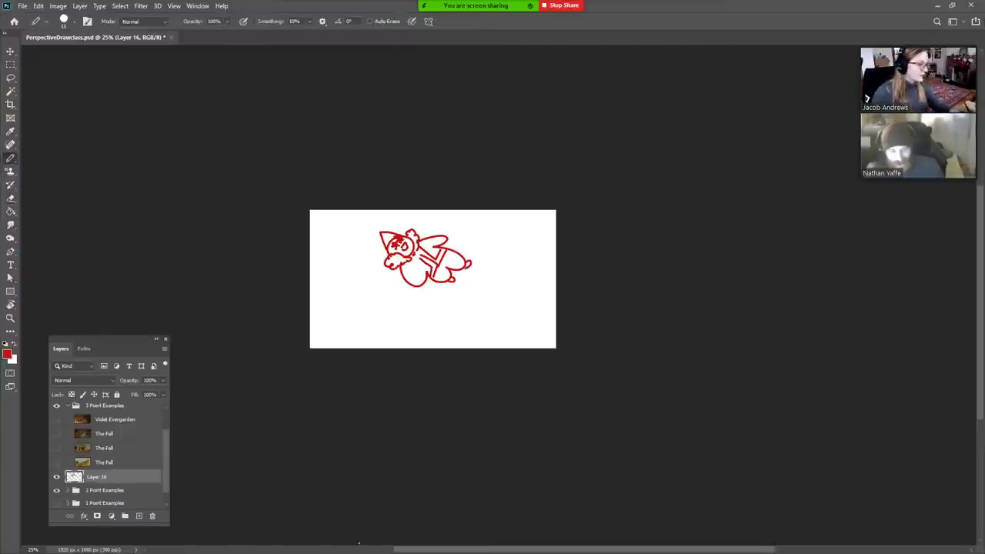
# - Place a horizontal ruler guide far below the canvas and sketch a tilted box with receding lines beside the clown
pyautogui.hotkey('ctrl', 'r')
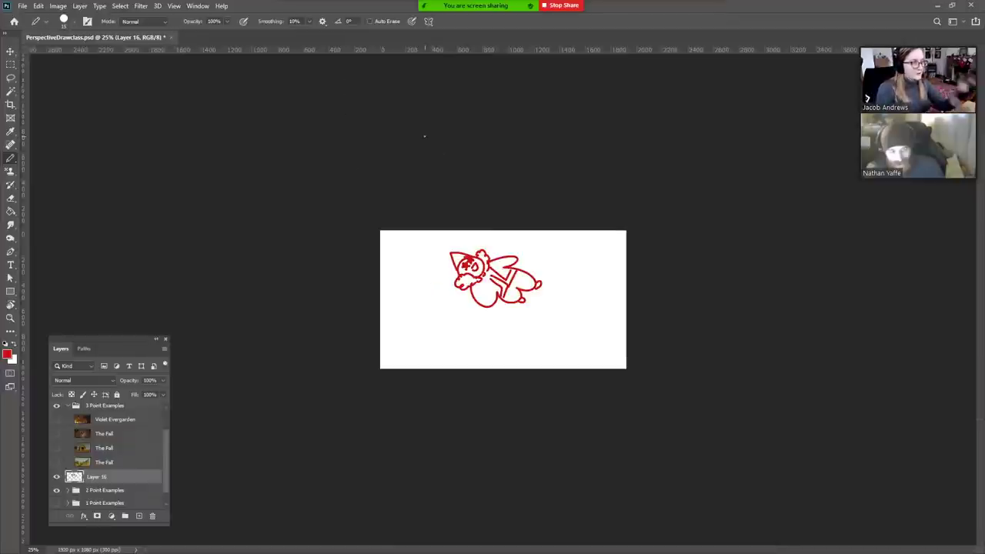
pyautogui.moveTo(469, 50); pyautogui.dragTo(550, 515)
pyautogui.moveTo(435, 300)
pyautogui.mouseDown()
pyautogui.moveTo(449, 316)
pyautogui.moveTo(426, 313)
pyautogui.moveTo(439, 324)
pyautogui.mouseUp()
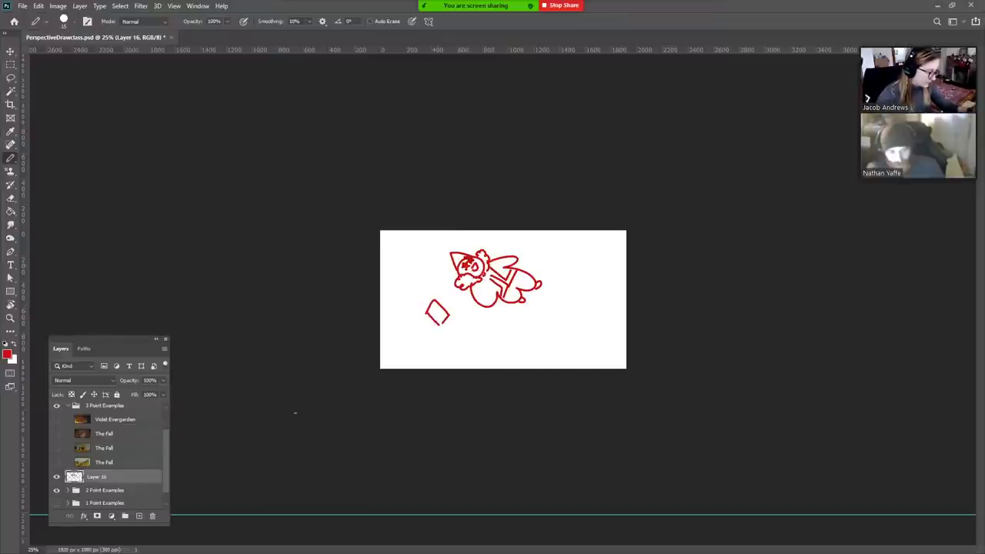
pyautogui.moveTo(428, 313); pyautogui.dragTo(342, 403)
pyautogui.moveTo(441, 324); pyautogui.dragTo(307, 411)
pyautogui.moveTo(420, 320)
pyautogui.mouseDown()
pyautogui.moveTo(432, 332)
pyautogui.moveTo(420, 319)
pyautogui.moveTo(424, 333)
pyautogui.moveTo(381, 364)
pyautogui.moveTo(431, 323)
pyautogui.moveTo(428, 304)
pyautogui.moveTo(448, 314)
pyautogui.mouseUp()
pyautogui.press('e')
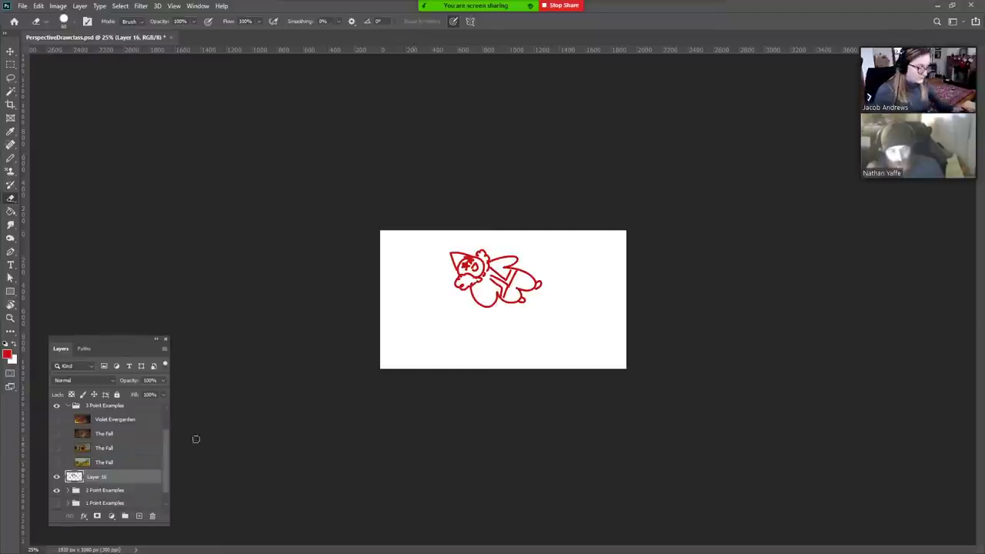
# - Delete the clown sketch layer and hide the rulers
pyautogui.moveTo(138, 477); pyautogui.dragTo(151, 516)
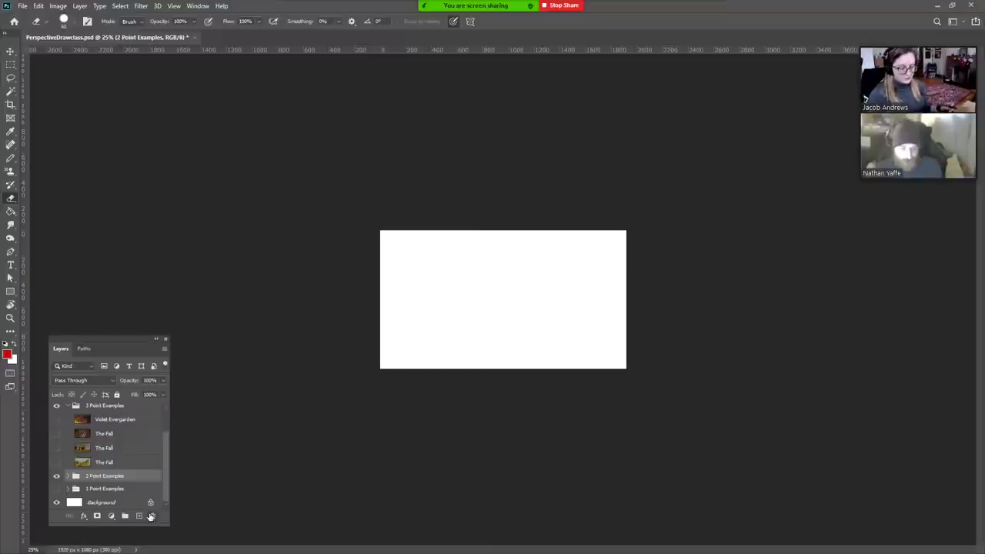
pyautogui.hotkey('ctrl', 'r')
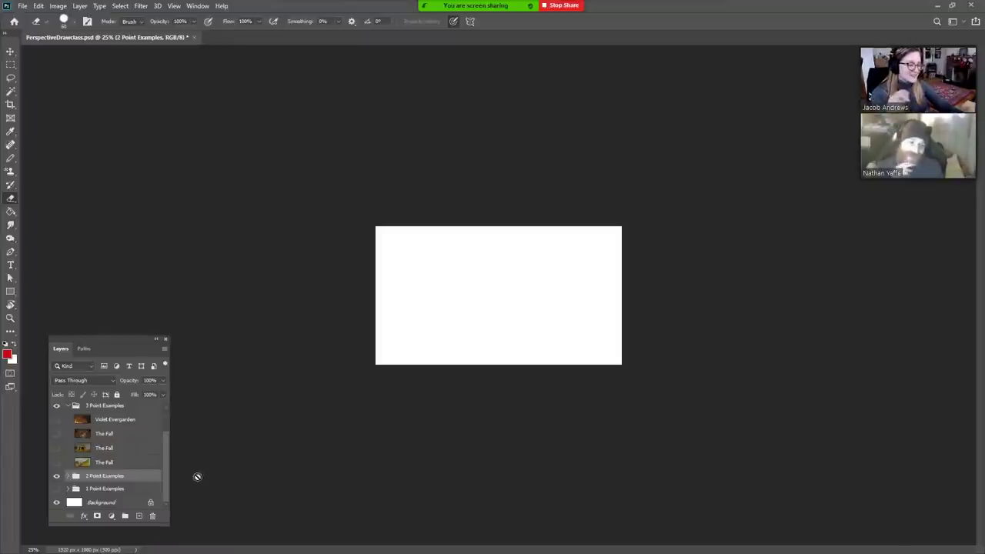
# - Show The Fall gate image in the 3 Point Examples group and add a new layer directly above it
pyautogui.click(56, 448)
pyautogui.click(143, 449)
pyautogui.click(139, 516)
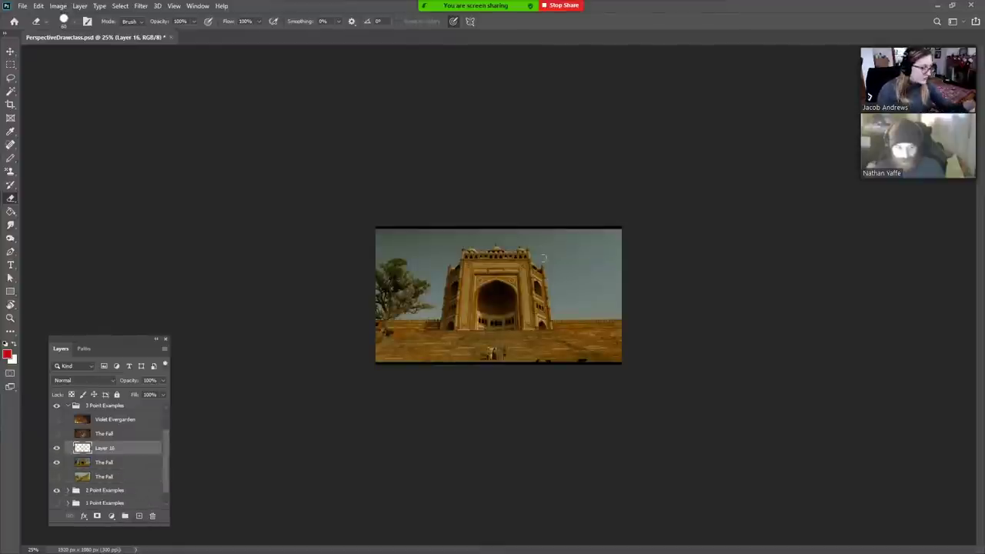
pyautogui.press('z')
pyautogui.click(533, 288)
pyautogui.click(539, 281)
pyautogui.click(547, 271)
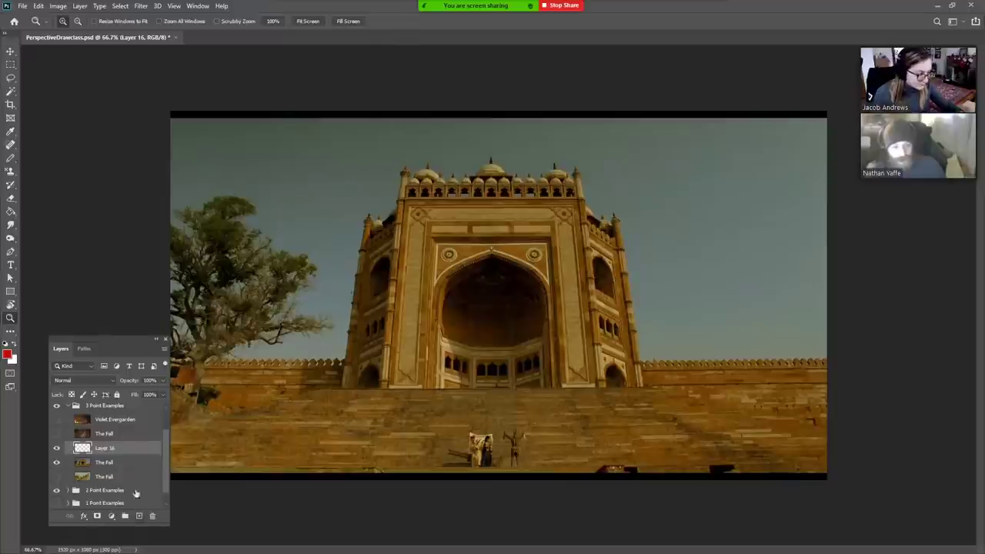
pyautogui.press('b')
pyautogui.click(9, 357)
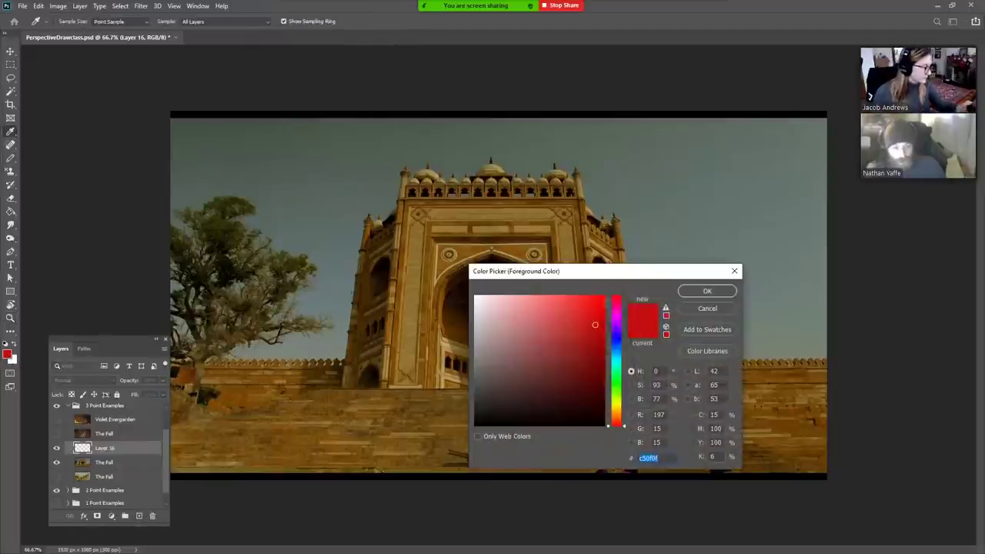
pyautogui.click(699, 308)
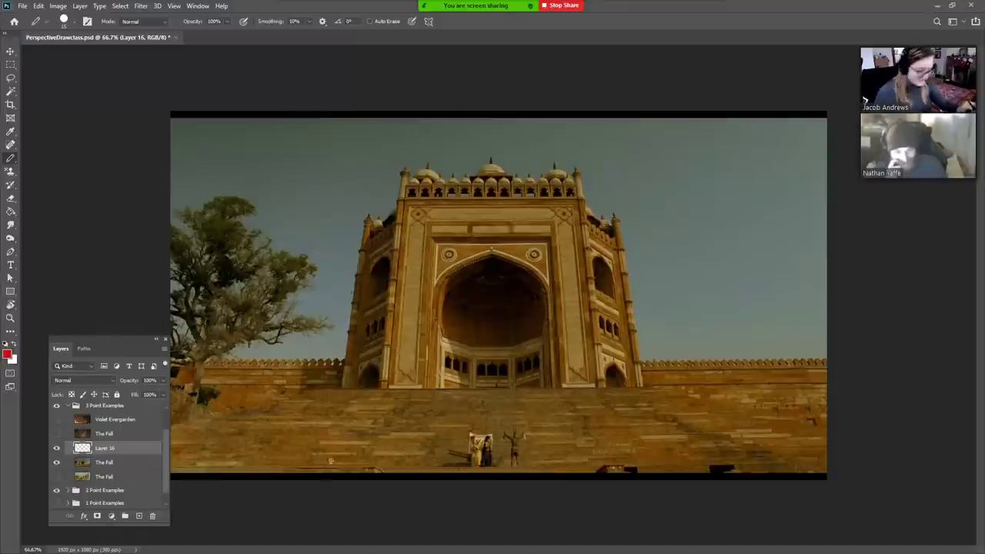
# - Draw a straight Pen path from the base of the gate's left front edge along that edge to far above the canvas
pyautogui.press('p')
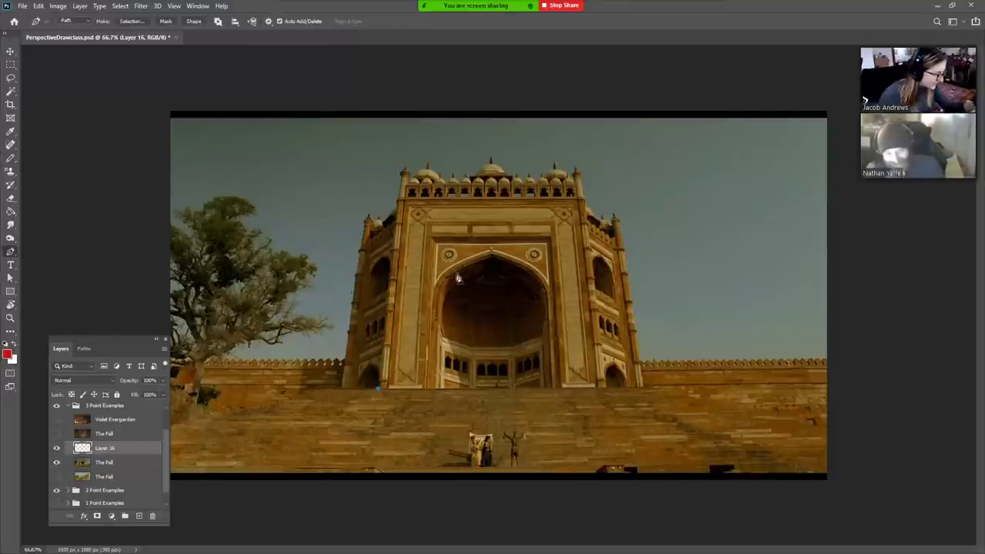
pyautogui.press('z')
pyautogui.keyDown('alt'); pyautogui.click(464, 270); pyautogui.keyUp('alt')
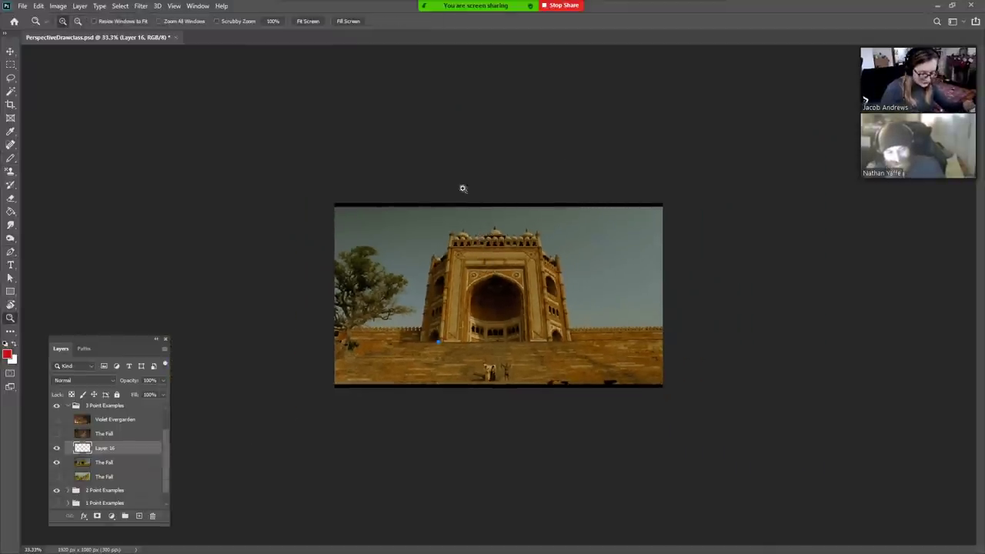
pyautogui.press('p')
pyautogui.press('ctrl')
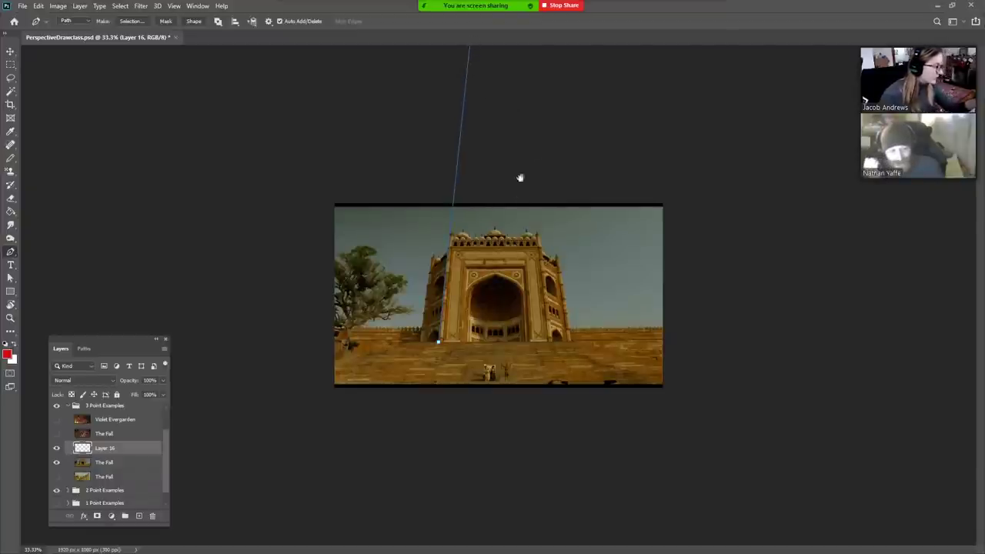
pyautogui.press('z')
pyautogui.click(533, 334)
pyautogui.click(538, 338)
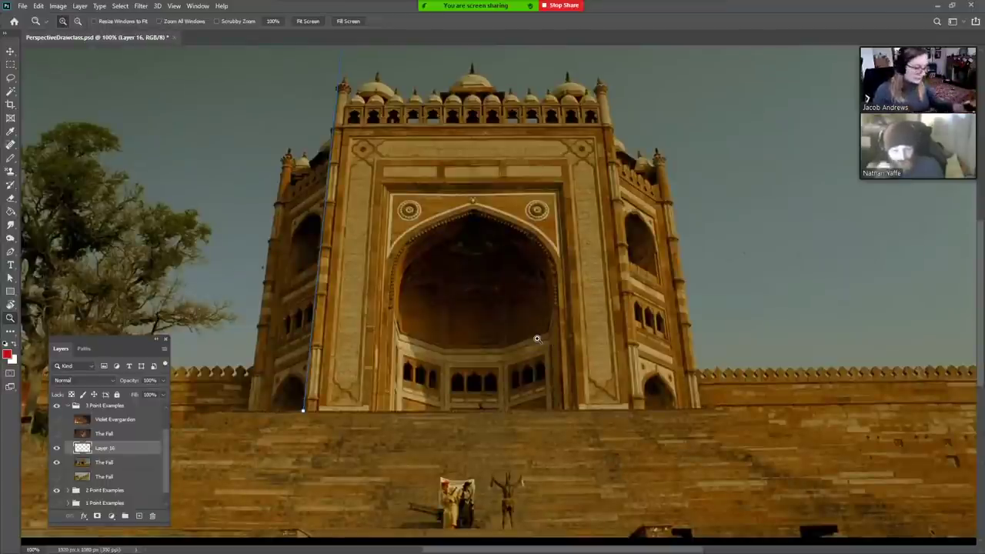
pyautogui.keyDown('alt'); pyautogui.click(537, 339); pyautogui.keyUp('alt')
pyautogui.keyDown('alt'); pyautogui.click(534, 394); pyautogui.keyUp('alt')
pyautogui.moveTo(544, 341); pyautogui.dragTo(497, 516)
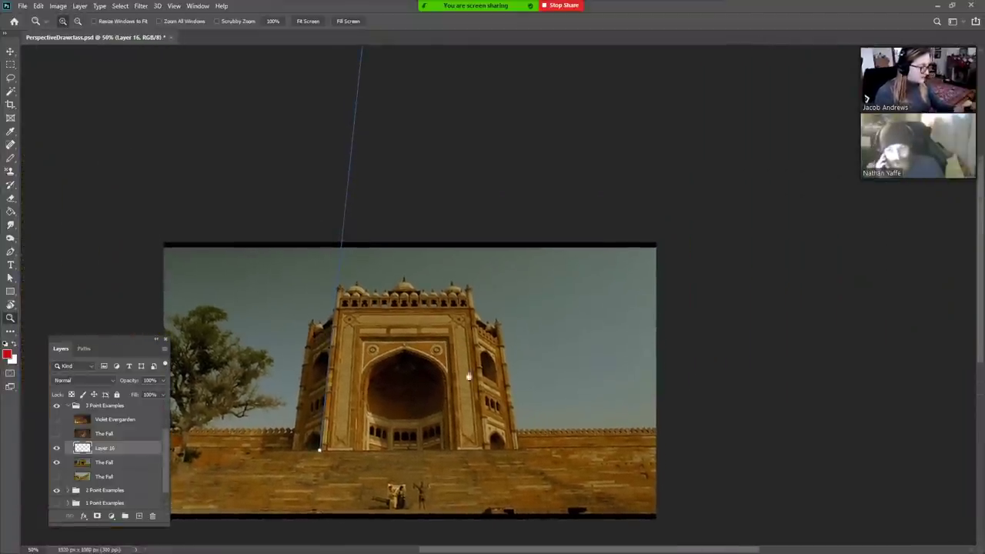
# - Deselect the work path and sketch red pencil arrows showing the gate's edges receding upward, down left and down right
pyautogui.click(83, 349)
pyautogui.click(104, 442)
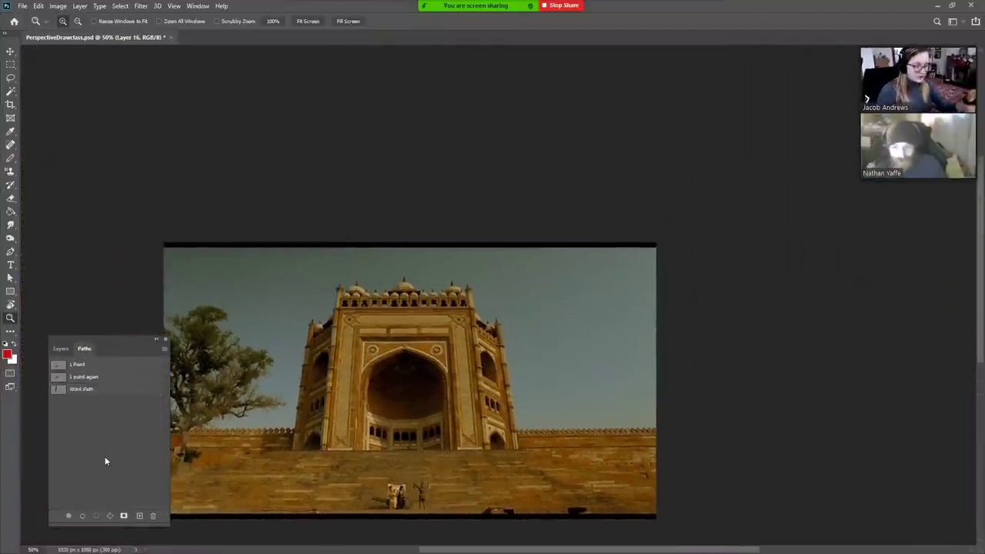
pyautogui.click(10, 159)
pyautogui.moveTo(333, 320)
pyautogui.mouseDown()
pyautogui.moveTo(283, 357)
pyautogui.moveTo(328, 392)
pyautogui.mouseUp()
pyautogui.moveTo(333, 356); pyautogui.dragTo(337, 268)
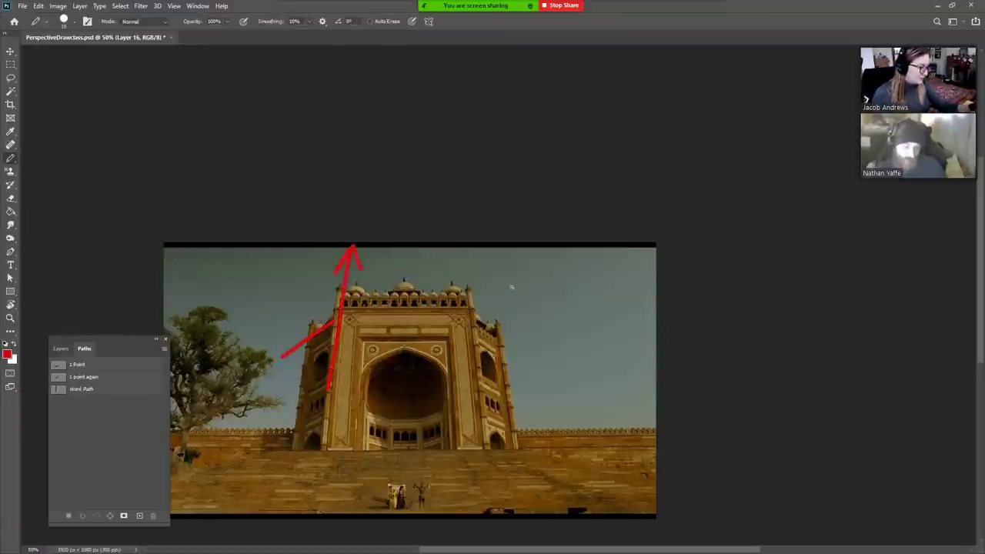
pyautogui.moveTo(474, 326); pyautogui.dragTo(549, 374)
pyautogui.moveTo(549, 373); pyautogui.dragTo(538, 340)
pyautogui.moveTo(288, 339)
pyautogui.mouseDown()
pyautogui.moveTo(277, 365)
pyautogui.moveTo(305, 366)
pyautogui.mouseUp()
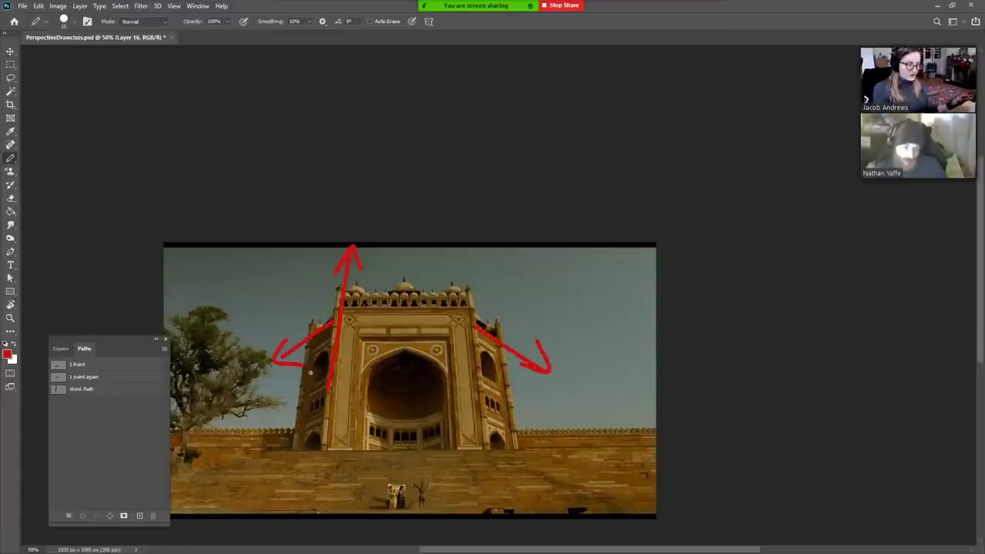
# - Undo the red pencil arrows and the deselection of the work path
pyautogui.hotkey('ctrl', 'z')
pyautogui.hotkey('ctrl', 'z')
pyautogui.hotkey('ctrl', 'z')
pyautogui.hotkey('ctrl', 'z')
pyautogui.hotkey('ctrl', 'z')
pyautogui.hotkey('ctrl', 'z')
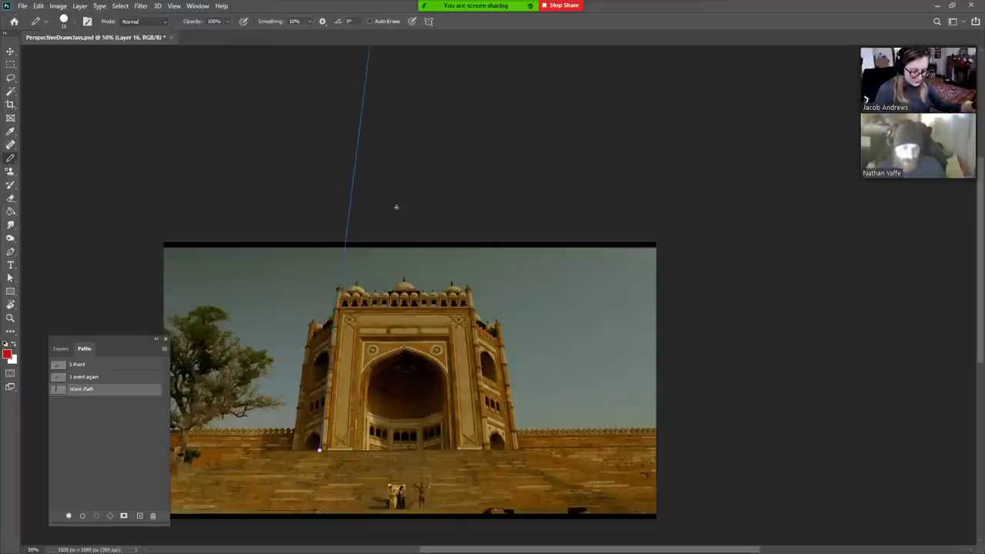
# - Add a straight path along the gate's right front edge, extended upward to meet the left edge's line above the canvas
pyautogui.press('p')
pyautogui.hotkey('ctrl', '-')
pyautogui.hotkey('ctrl', '-')
pyautogui.moveTo(527, 190); pyautogui.dragTo(541, 50)
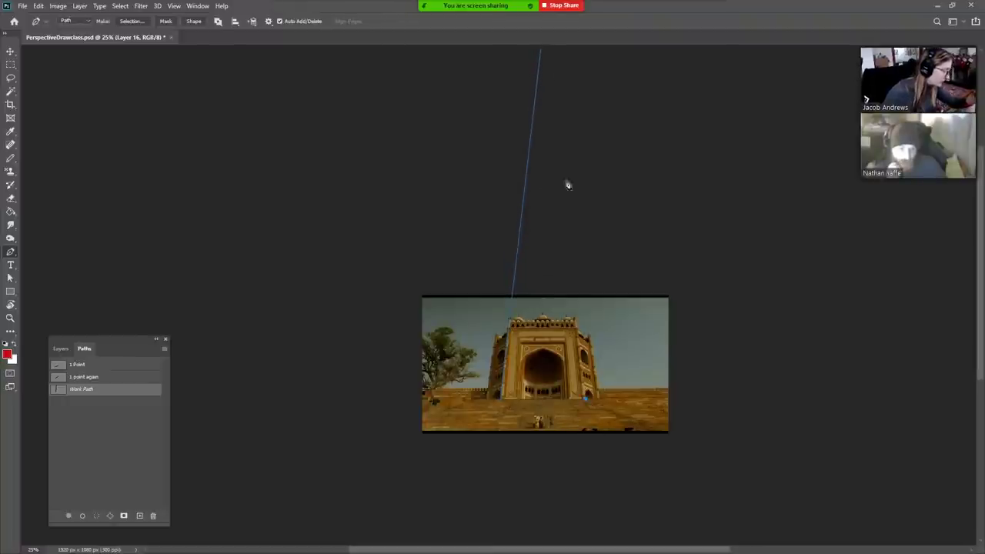
pyautogui.click(540, 52)
pyautogui.scroll(1, 539, 54)
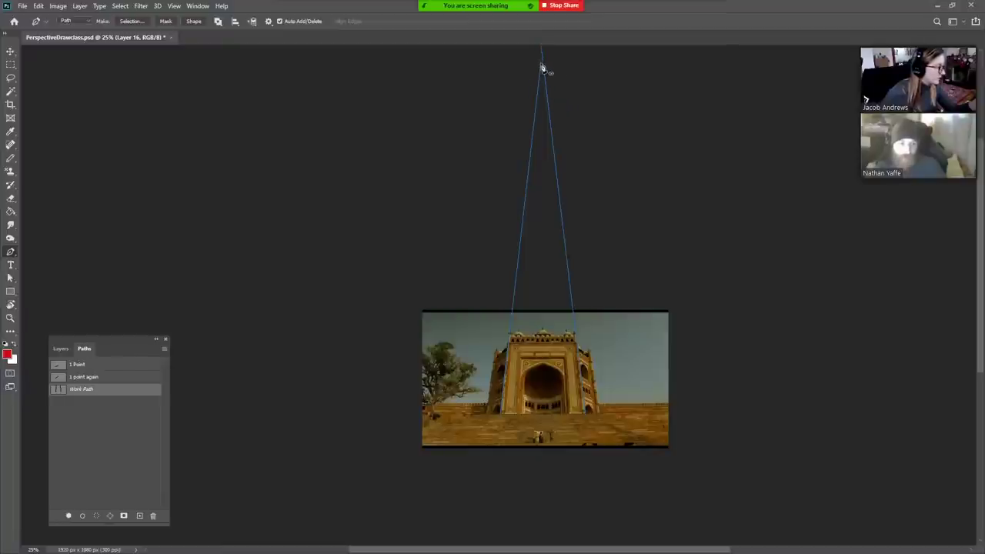
# - Add two more path lines from the bases of the inner pillar edges beside the arch, converging toward the upper vanishing point
pyautogui.click(518, 413)
pyautogui.click(543, 51)
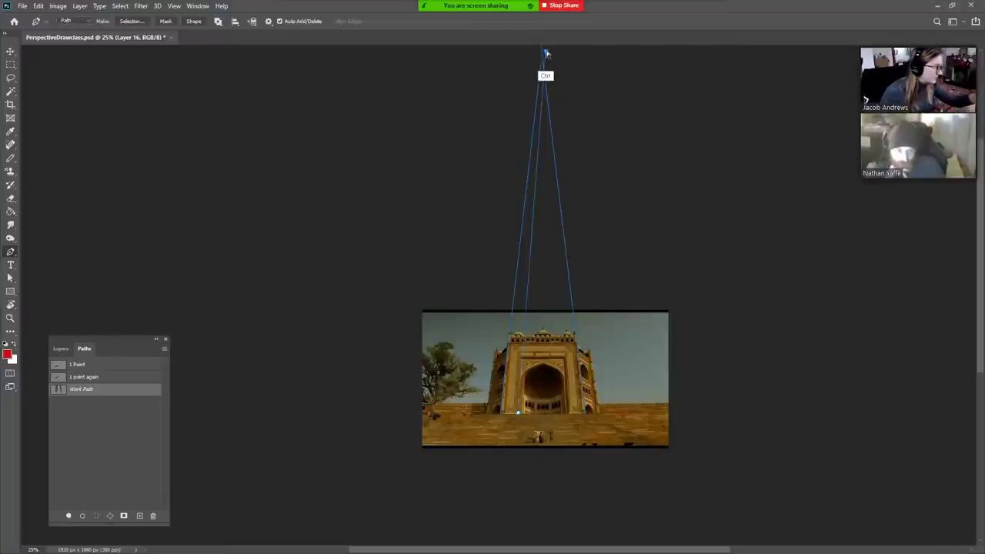
pyautogui.moveTo(546, 52); pyautogui.dragTo(539, 50)
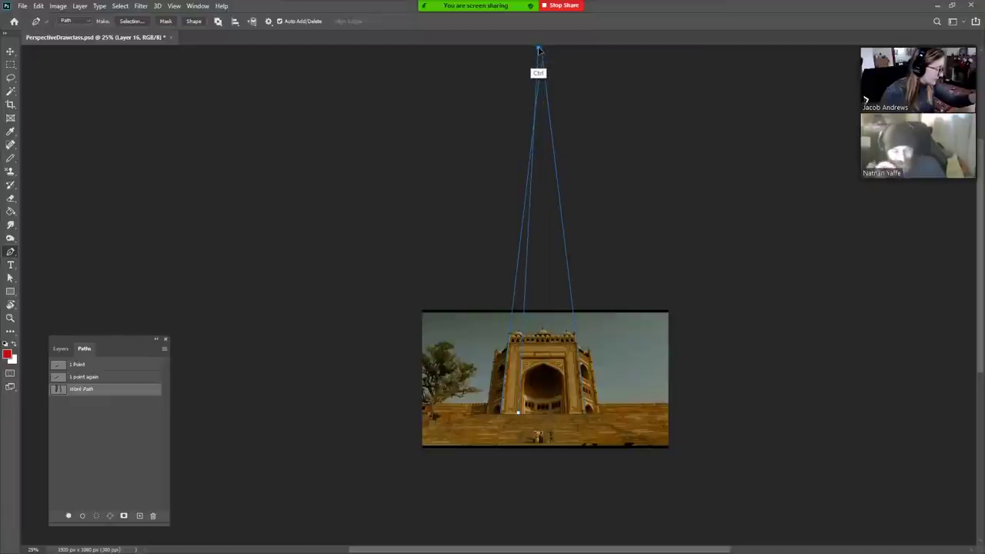
pyautogui.click(570, 415)
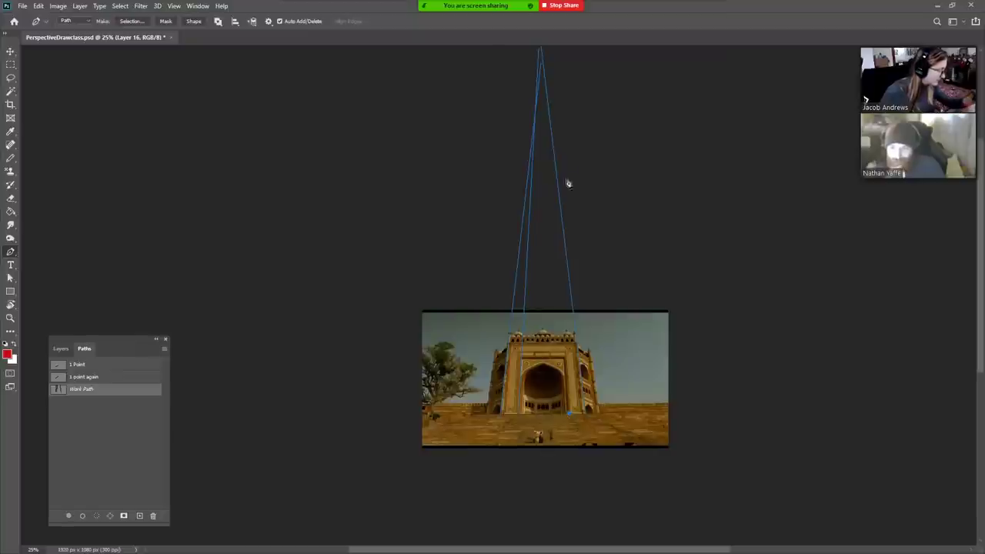
pyautogui.moveTo(549, 69); pyautogui.dragTo(538, 91)
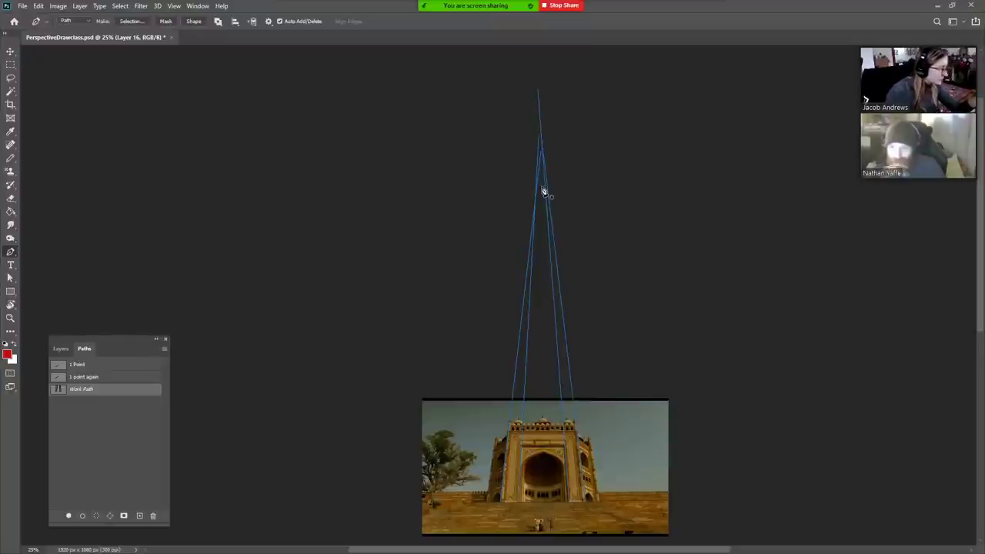
# - Draw two receding path lines from the gate's left wall to an off-canvas point and place a horizontal guide through their crossing
pyautogui.press('z')
pyautogui.click(597, 497)
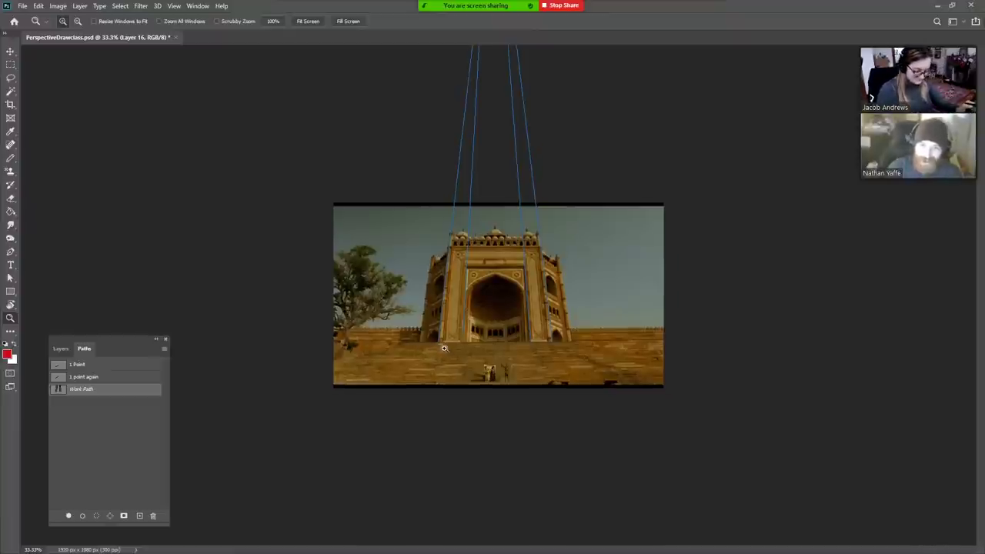
pyautogui.hotkey('ctrl', '+')
pyautogui.press('p')
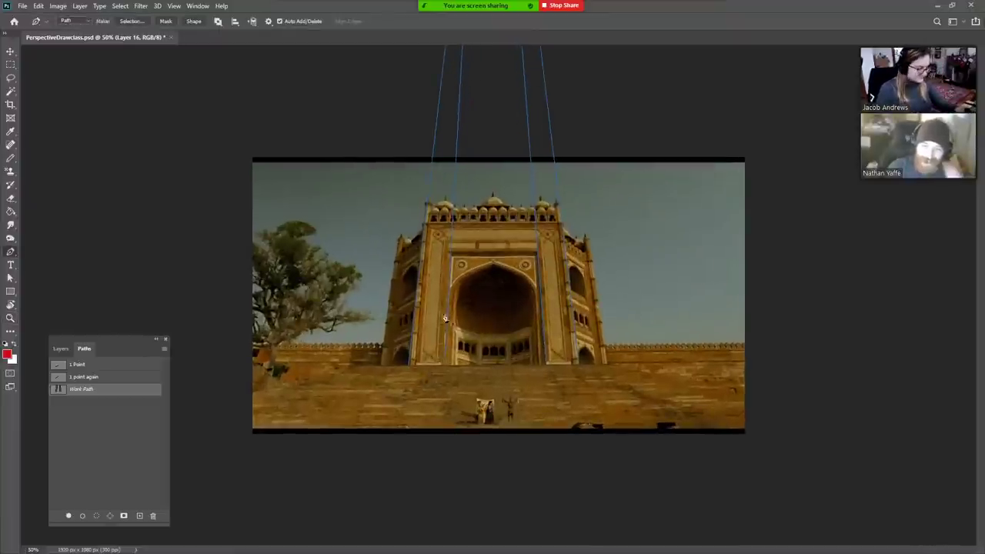
pyautogui.click(420, 248)
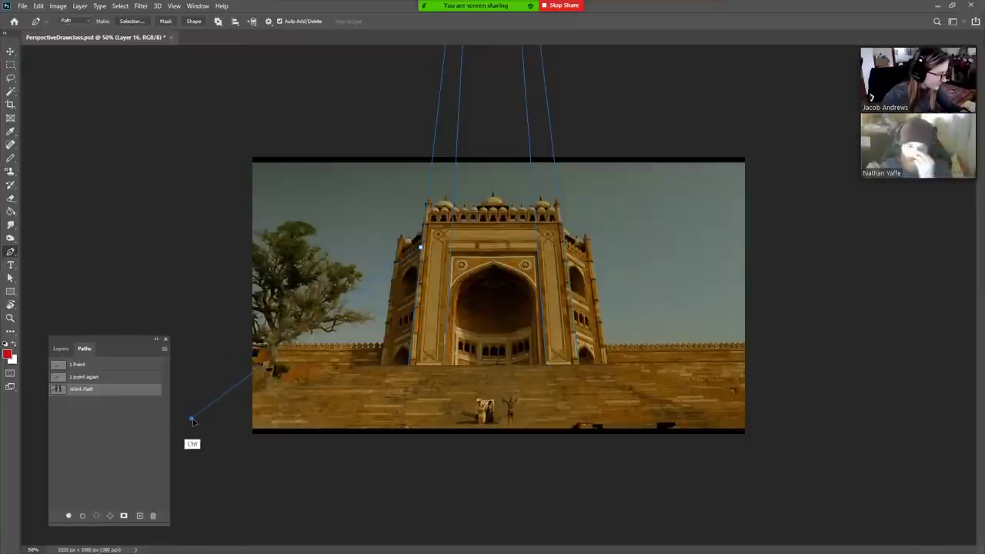
pyautogui.click(192, 415)
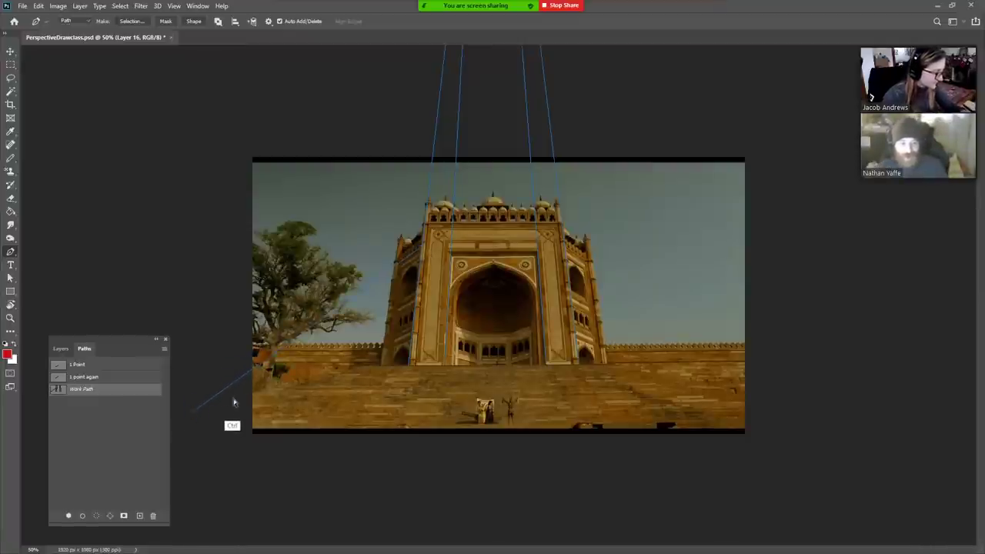
pyautogui.click(415, 304)
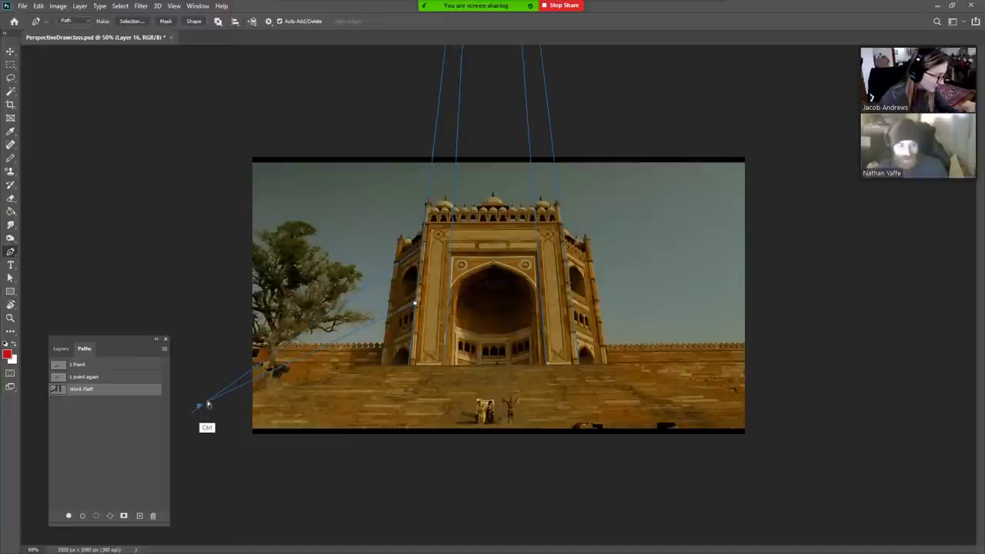
pyautogui.hotkey('ctrl', 'r')
pyautogui.moveTo(462, 51); pyautogui.dragTo(415, 405)
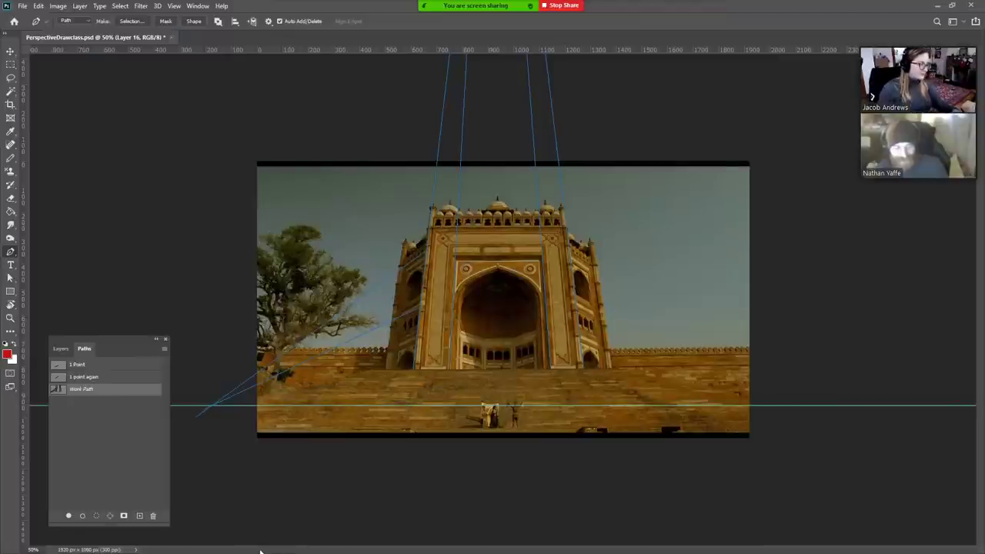
# - Try to add a third receding path line from the lower part of the gate's left wall to the left vanishing point
pyautogui.click(415, 336)
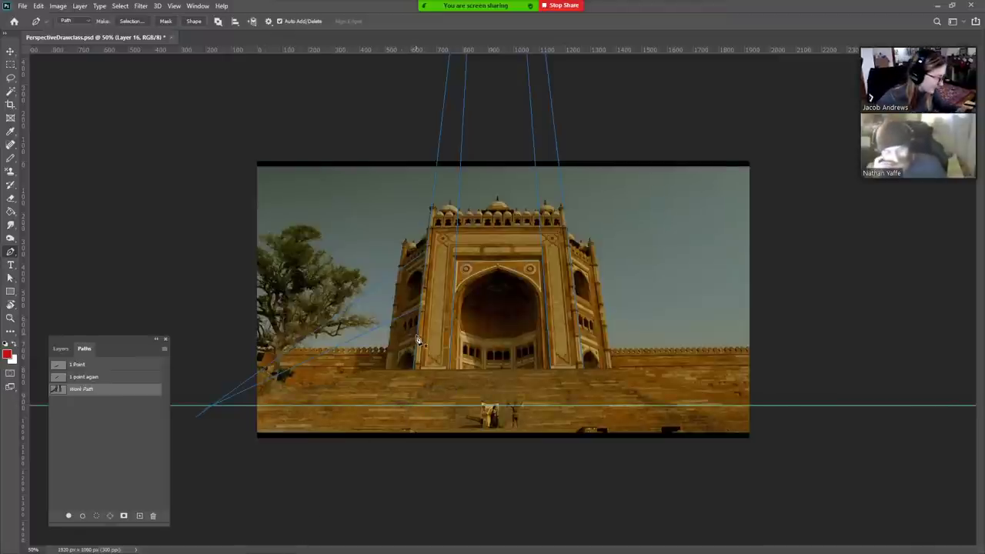
pyautogui.press('ctrl')
pyautogui.keyDown('ctrl'); pyautogui.click(211, 412); pyautogui.keyUp('ctrl')
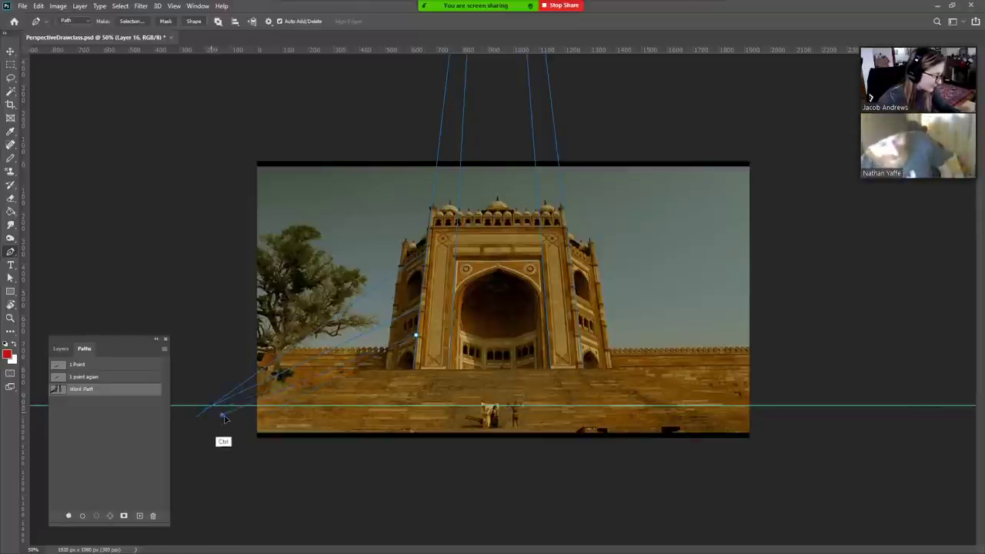
pyautogui.keyDown('ctrl'); pyautogui.click(222, 459); pyautogui.keyUp('ctrl')
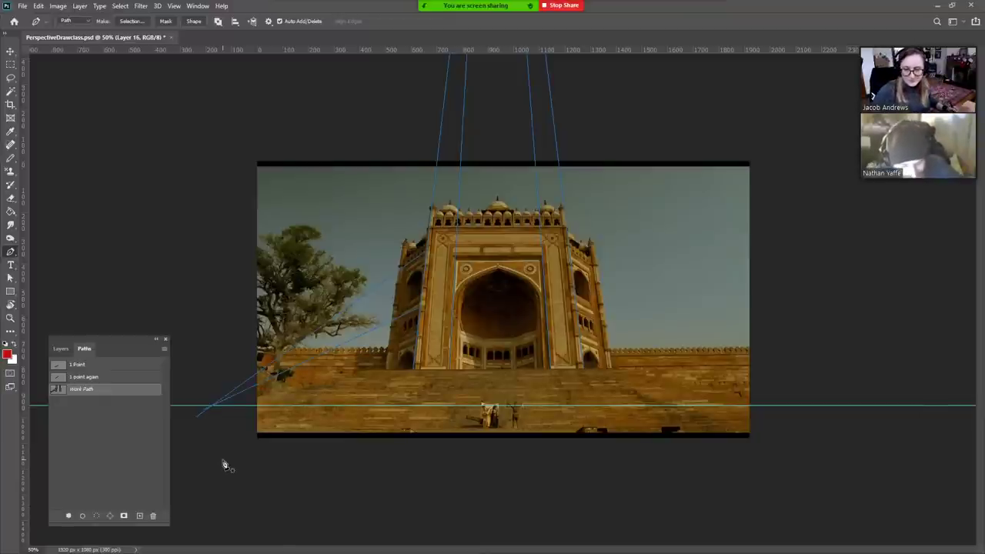
# - Draw a receding path line from the gate's right wall down past the horizon guide, ending off-canvas on the right
pyautogui.click(575, 298)
pyautogui.click(862, 417)
pyautogui.moveTo(862, 418); pyautogui.dragTo(806, 429)
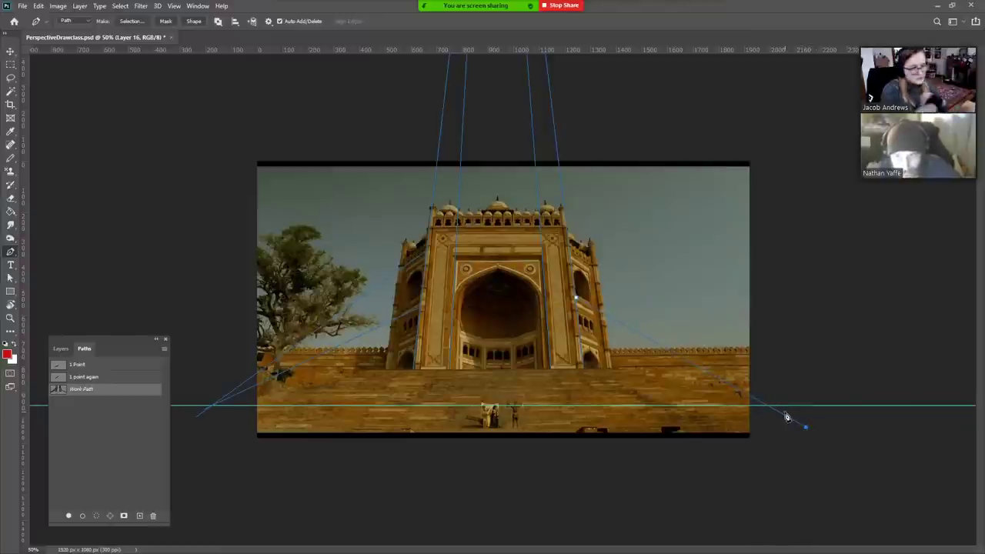
# - Deselect the work path, hide The Fall gate image and show The Fall image of the sloping staircase wall
pyautogui.click(92, 438)
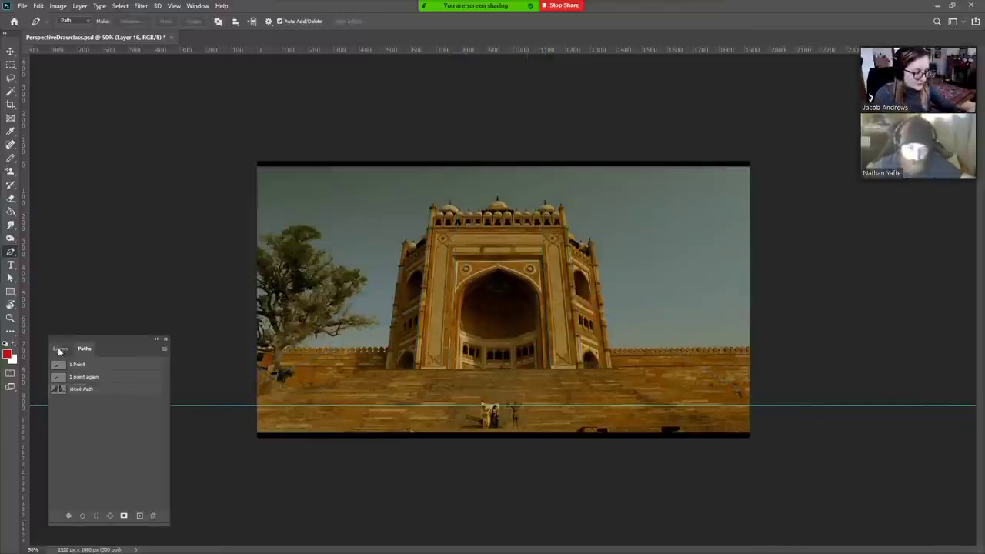
pyautogui.click(60, 349)
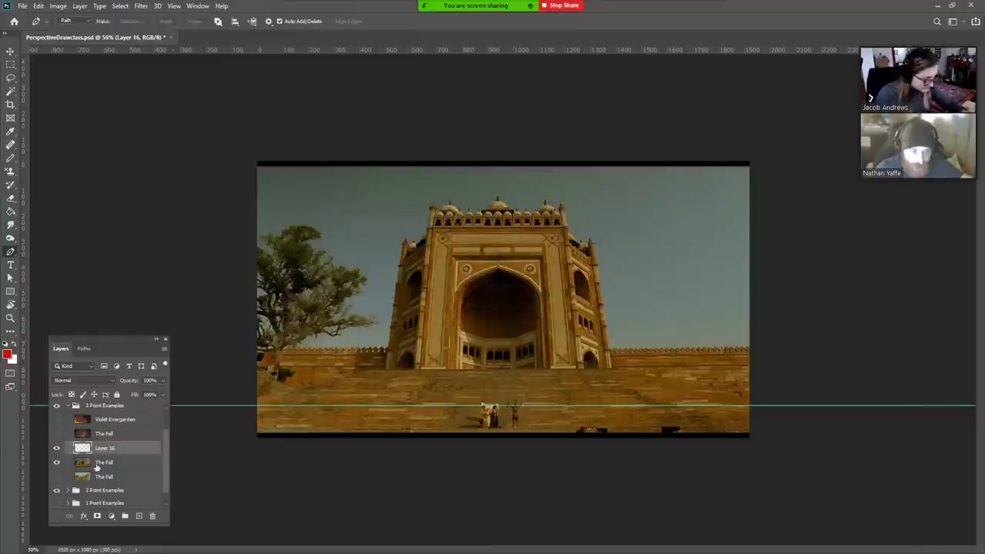
pyautogui.click(56, 461)
pyautogui.click(56, 476)
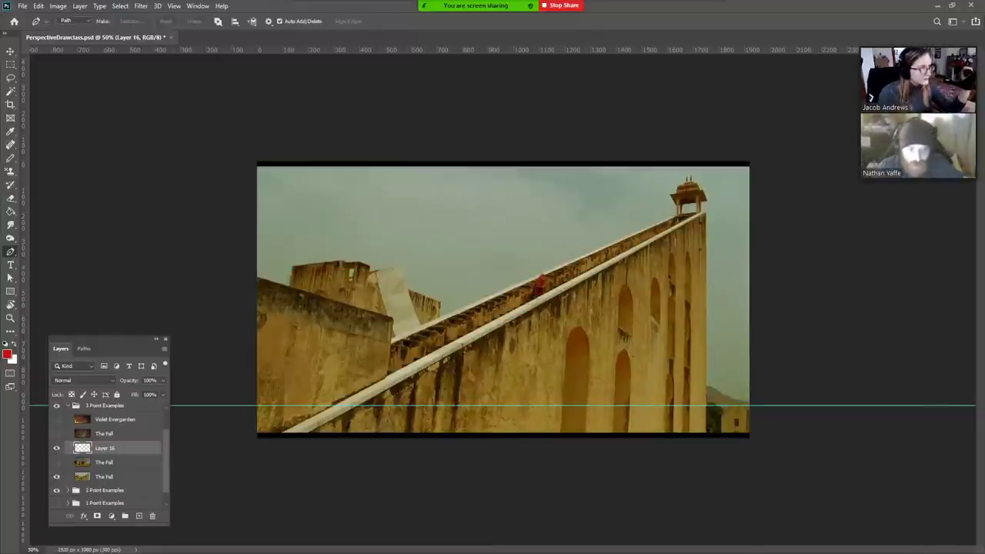
# - Hide the rulers and clear all guides
pyautogui.hotkey('ctrl', 'r')
pyautogui.click(174, 6)
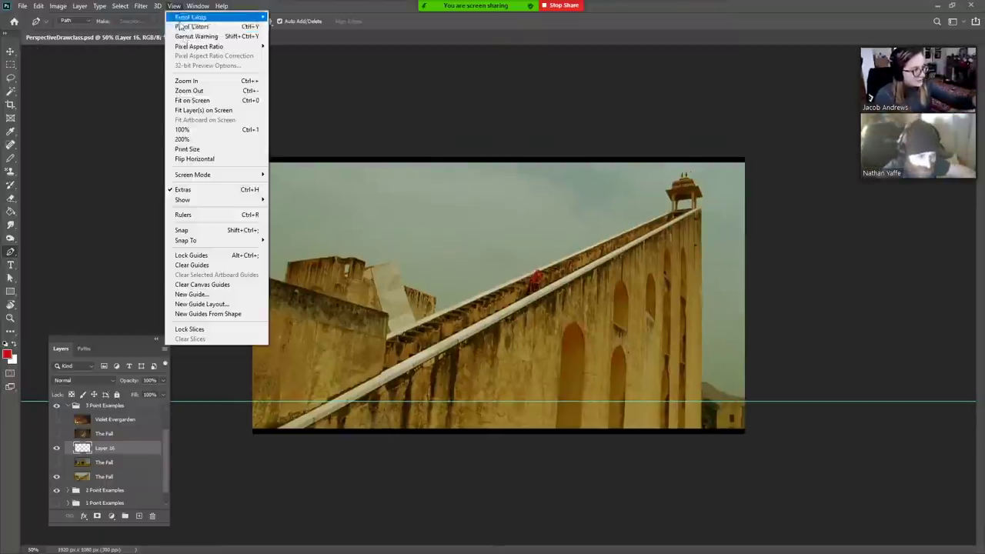
pyautogui.click(217, 264)
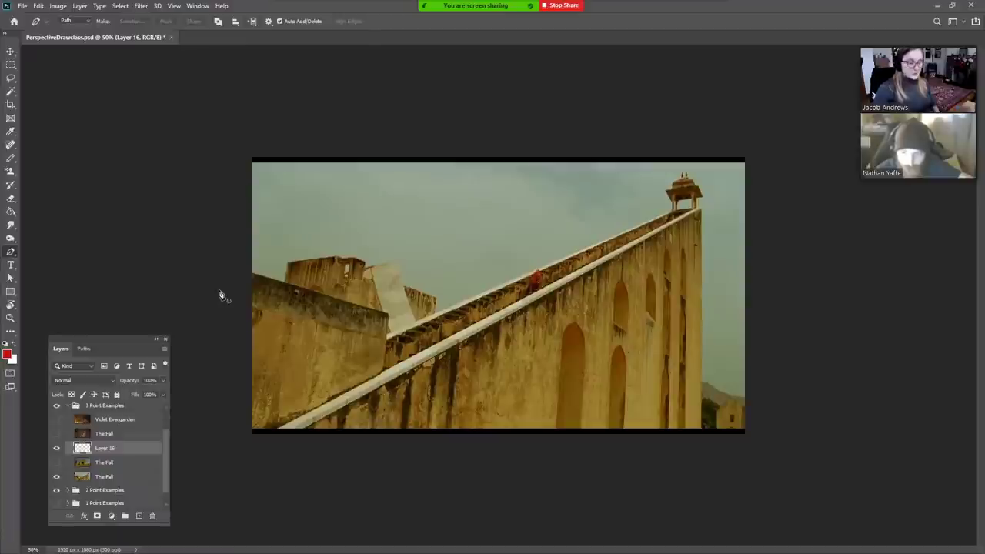
# - Draw a straight Pen path from the base of the staircase wall's right vertical edge up beyond the top of the canvas
pyautogui.click(702, 431)
pyautogui.click(712, 56)
pyautogui.moveTo(712, 56); pyautogui.dragTo(700, 23)
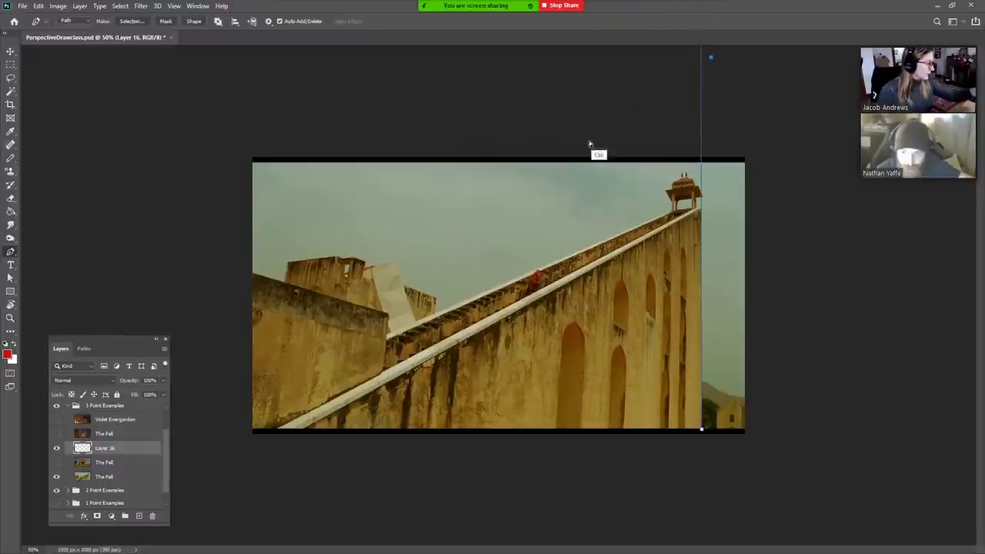
# - Draw two straight Pen paths upward from the low wall's corner edge and the ruined building's left edge, beyond the top of the still
pyautogui.click(383, 374)
pyautogui.click(435, 61)
pyautogui.moveTo(434, 57); pyautogui.dragTo(421, 37)
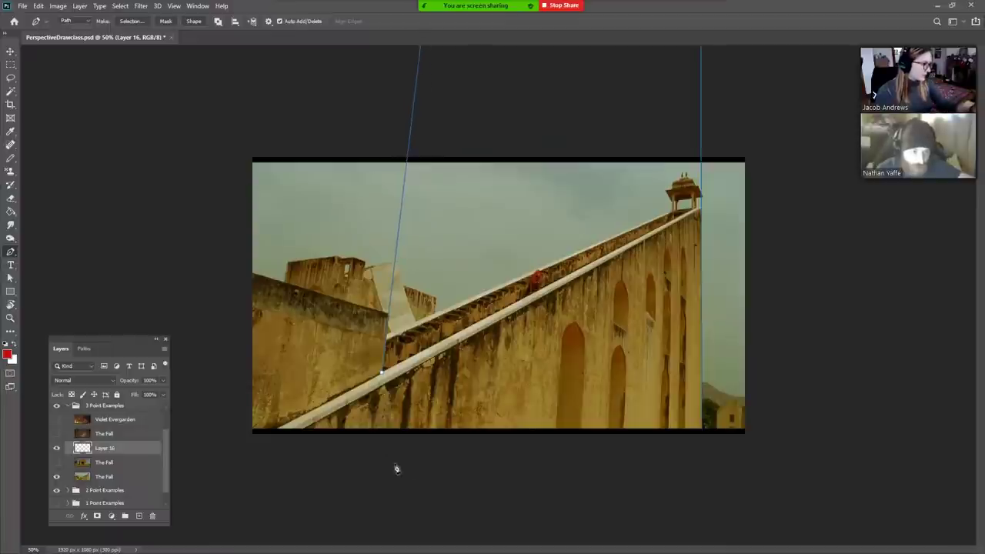
pyautogui.click(285, 281)
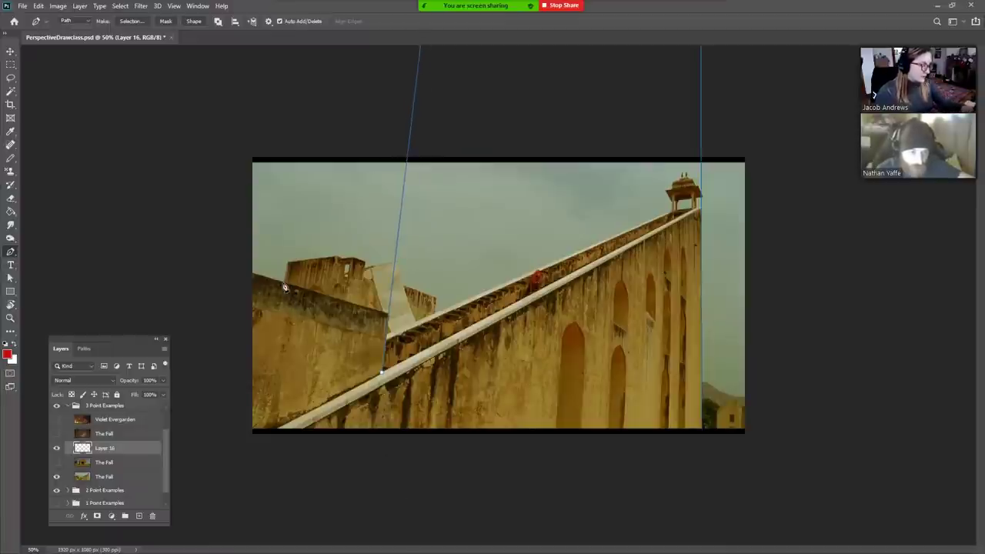
pyautogui.hotkey('ctrl', 'z')
pyautogui.click(331, 60)
pyautogui.keyDown('ctrl'); pyautogui.click(520, 321); pyautogui.keyUp('ctrl')
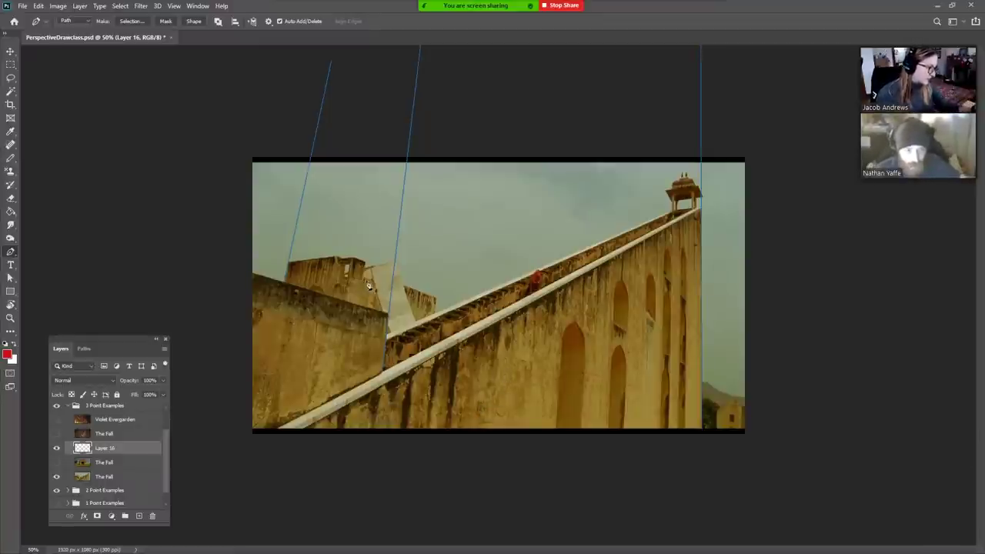
# - Draw three separate Pen paths sloping down to the right from the far wall's top and the arch bases, converging off-canvas
pyautogui.click(396, 285)
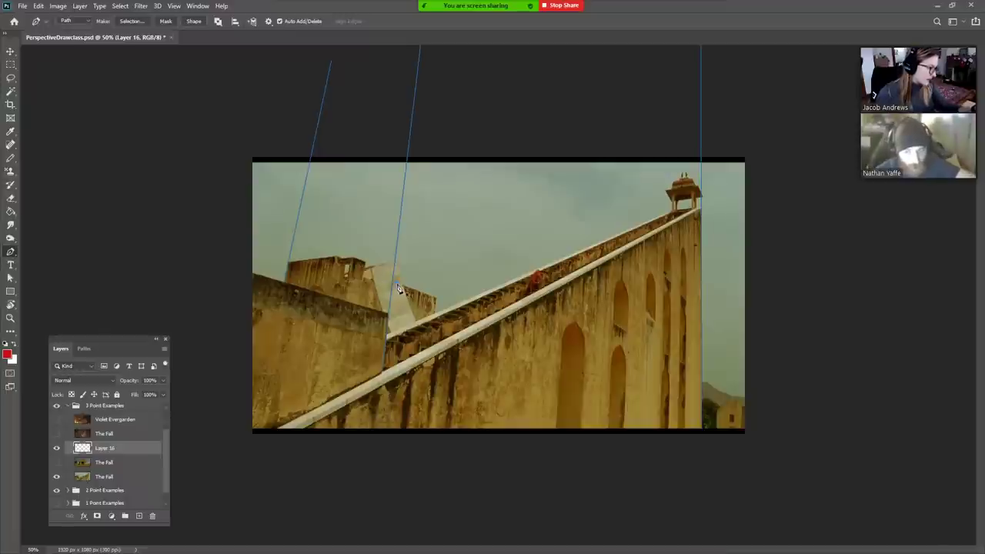
pyautogui.keyDown('ctrl'); pyautogui.click(787, 427); pyautogui.keyUp('ctrl')
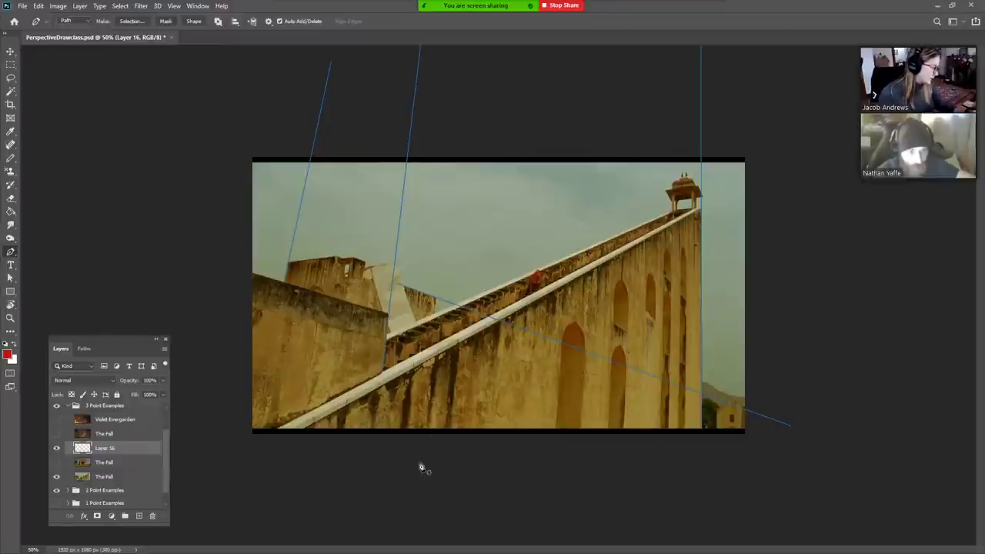
pyautogui.click(613, 323)
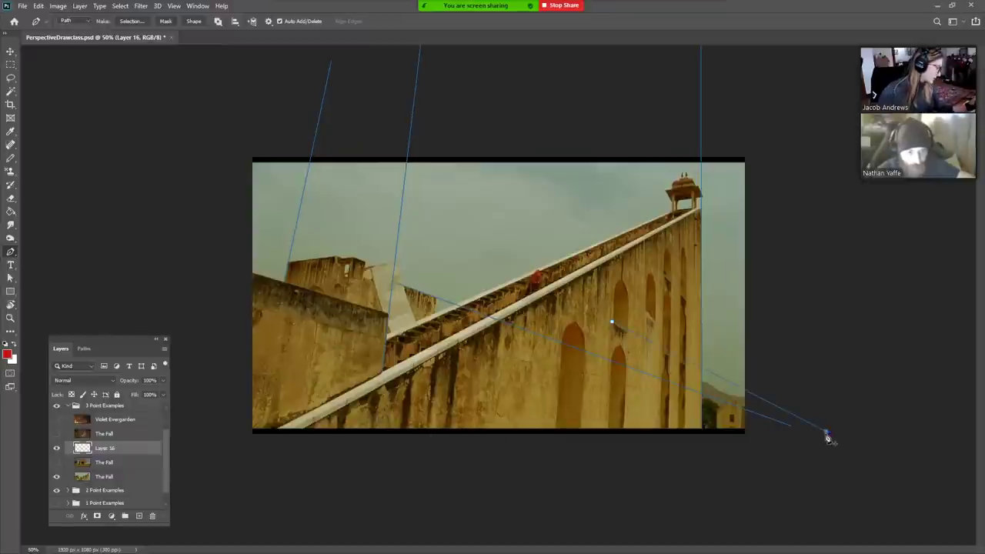
pyautogui.click(856, 463)
pyautogui.keyDown('ctrl'); pyautogui.click(793, 436); pyautogui.keyUp('ctrl')
pyautogui.click(664, 274)
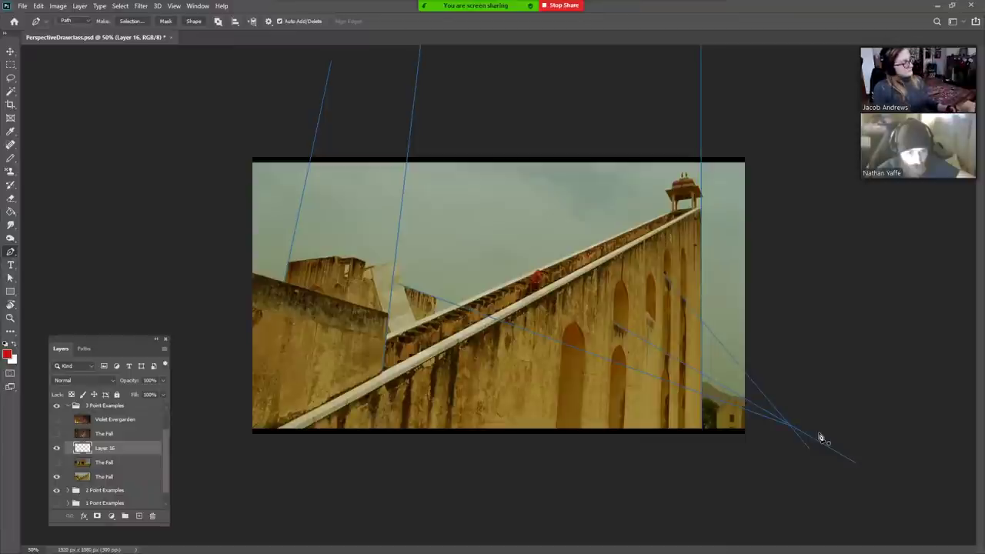
pyautogui.press('ctrl')
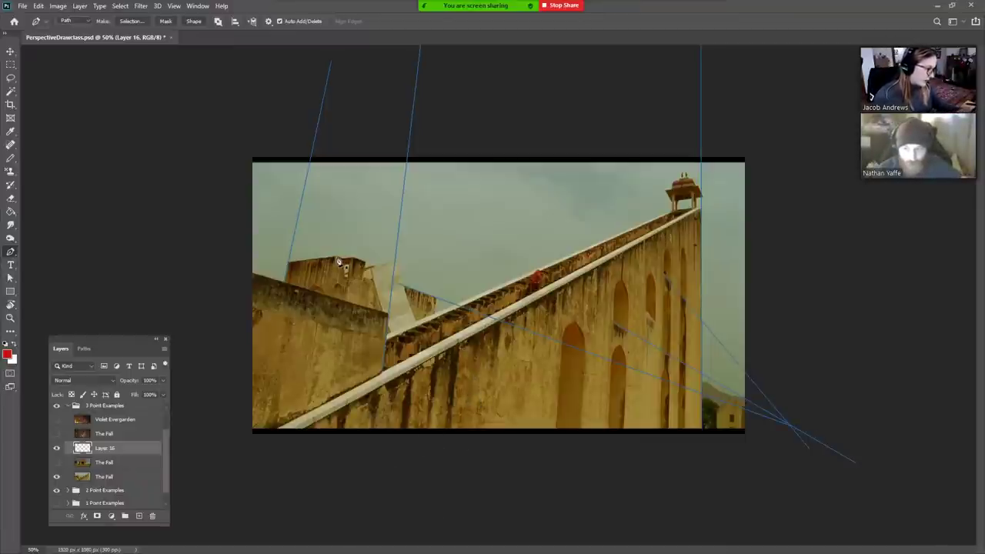
# - Draw two Pen paths from the ruined building's top edges leftward off the canvas, extending the upper one further out
pyautogui.click(62, 299)
pyautogui.press('ctrl')
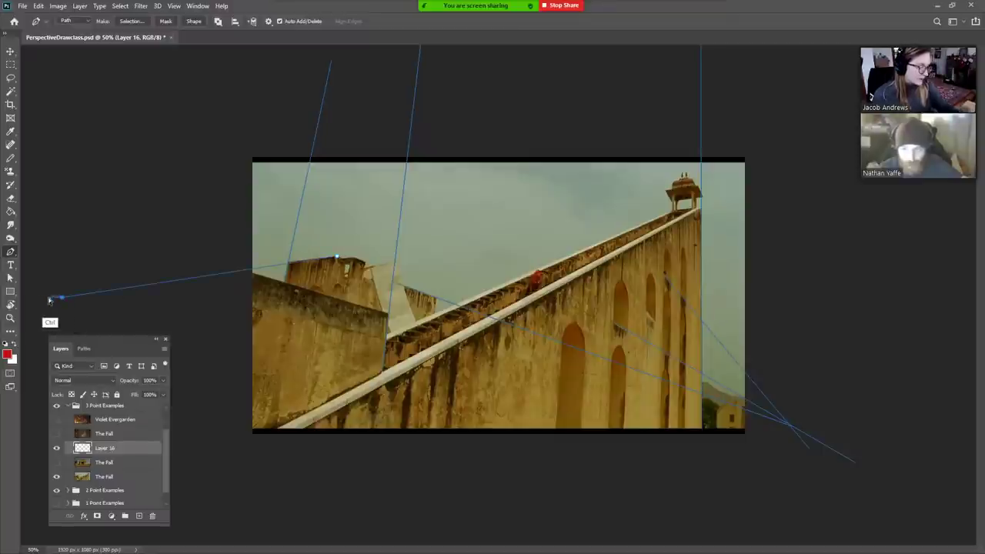
pyautogui.moveTo(63, 297); pyautogui.dragTo(33, 294)
pyautogui.keyDown('ctrl'); pyautogui.click(355, 273); pyautogui.keyUp('ctrl')
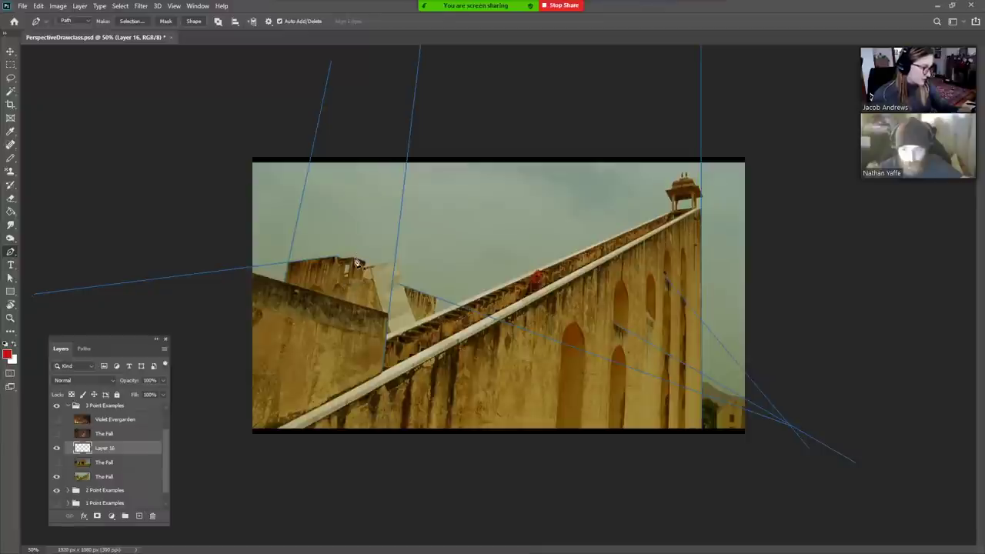
pyautogui.press('ctrl')
pyautogui.keyDown('ctrl'); pyautogui.click(63, 297); pyautogui.keyUp('ctrl')
pyautogui.keyDown('ctrl'); pyautogui.click(399, 489); pyautogui.keyUp('ctrl')
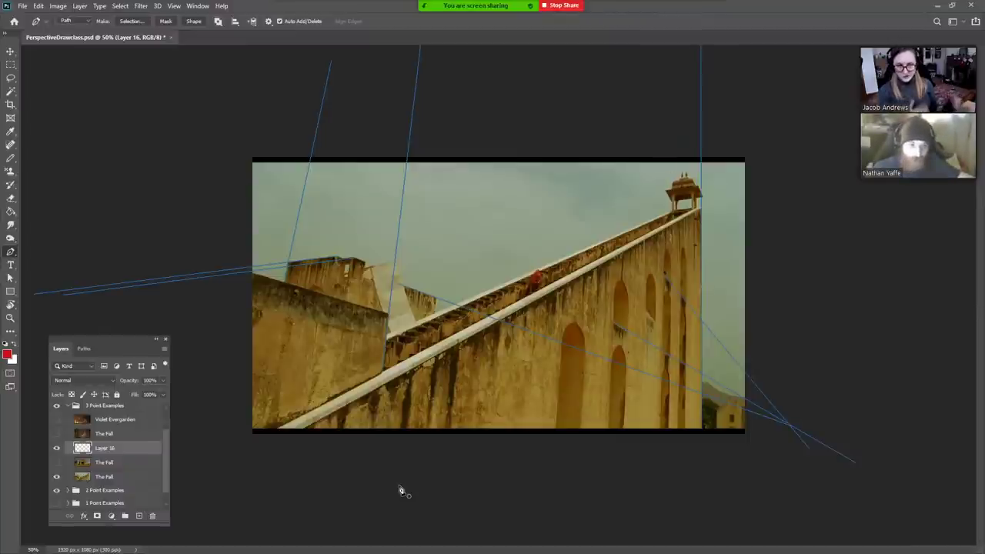
# - Deselect the work path and return to the layer list
pyautogui.click(84, 348)
pyautogui.click(119, 465)
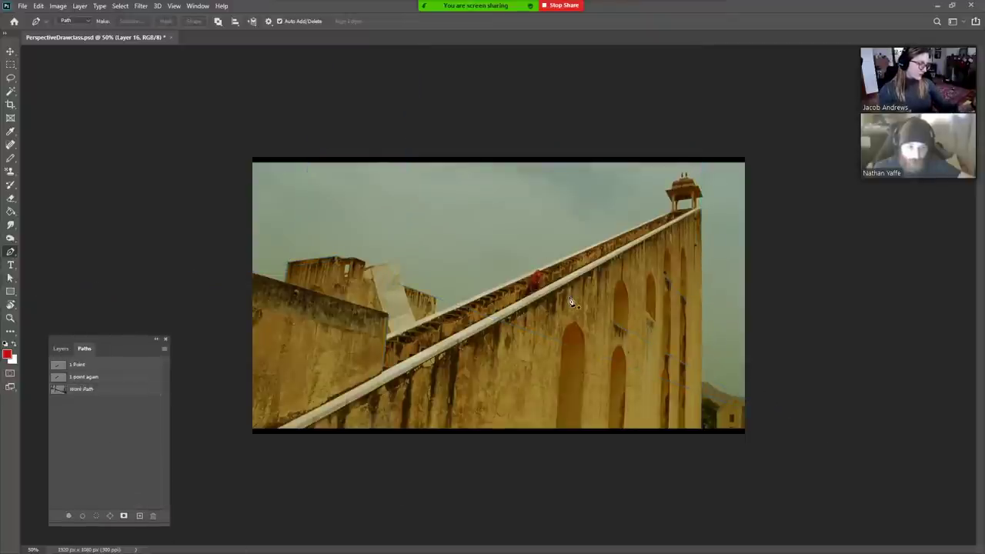
pyautogui.click(60, 349)
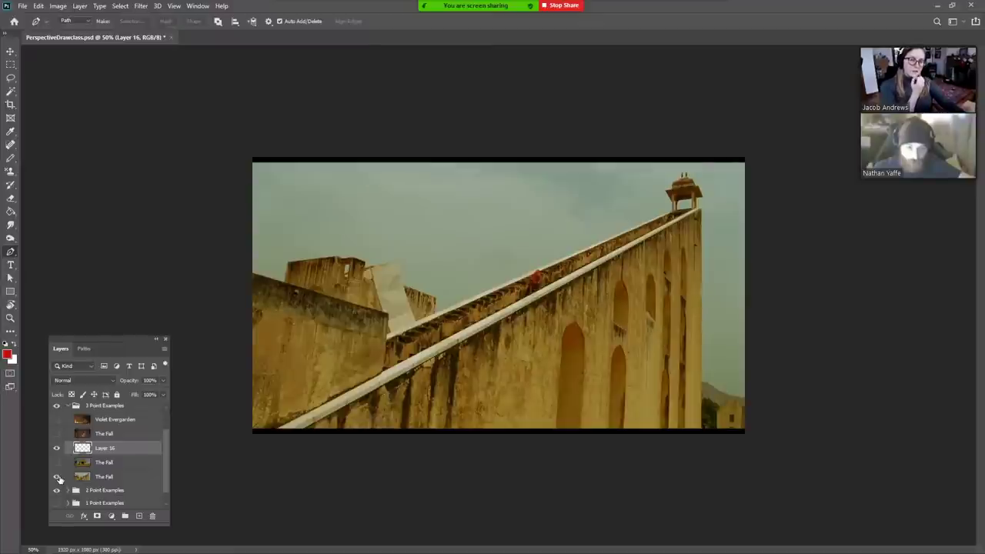
# - Replace the staircase still with The Fall image of the dancers, hide Layer 16 and move it above that image
pyautogui.scroll(-1, 58, 478)
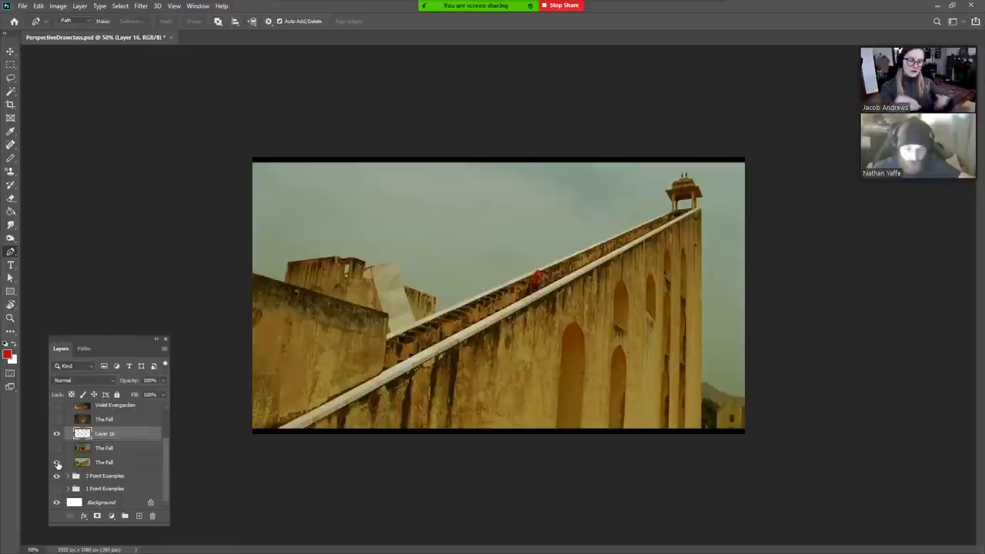
pyautogui.click(56, 433)
pyautogui.click(56, 419)
pyautogui.click(56, 462)
pyautogui.moveTo(131, 436); pyautogui.dragTo(133, 418)
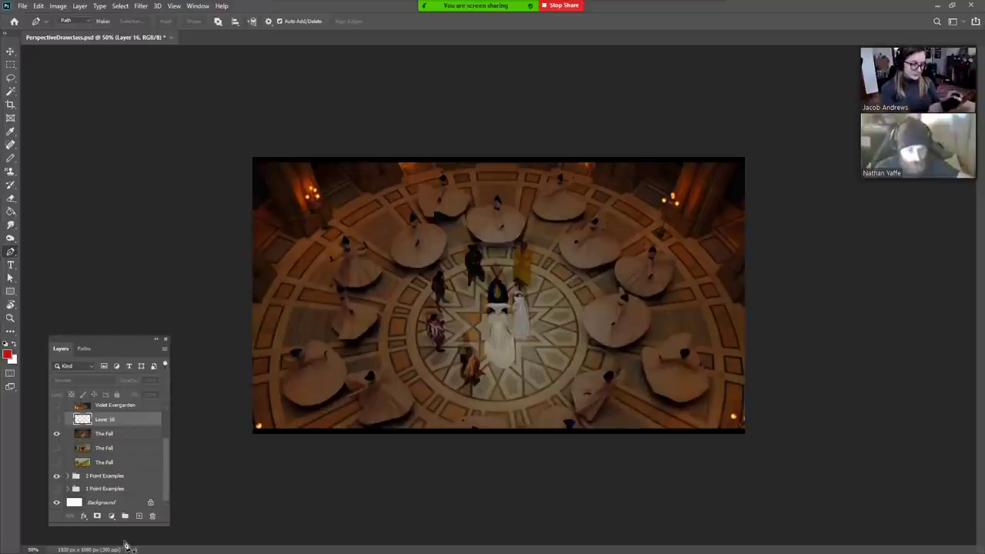
# - Hide the dancers image, show the Violet Evergarden image and place Layer 16 directly above it
pyautogui.click(56, 434)
pyautogui.click(56, 405)
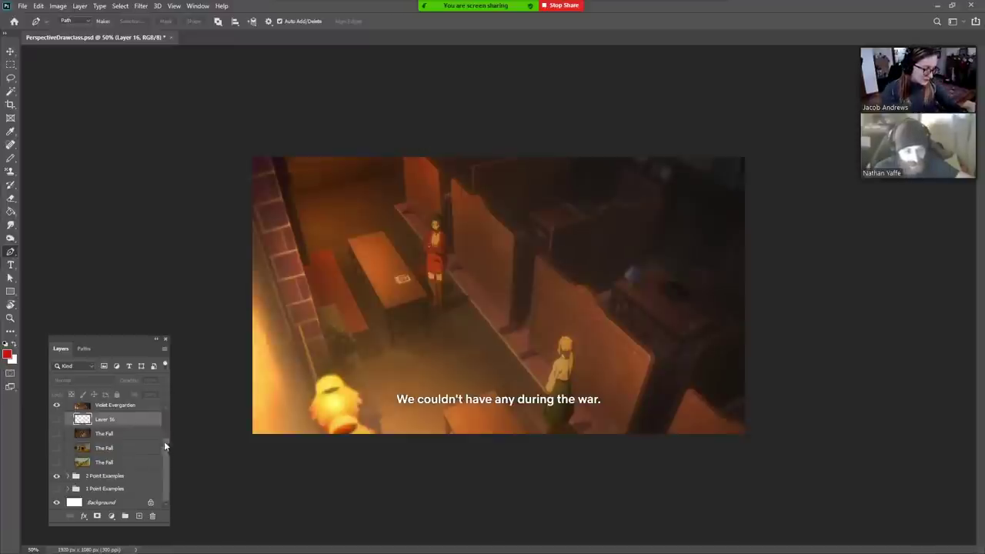
pyautogui.scroll(3, 166, 431)
pyautogui.moveTo(139, 468); pyautogui.dragTo(137, 443)
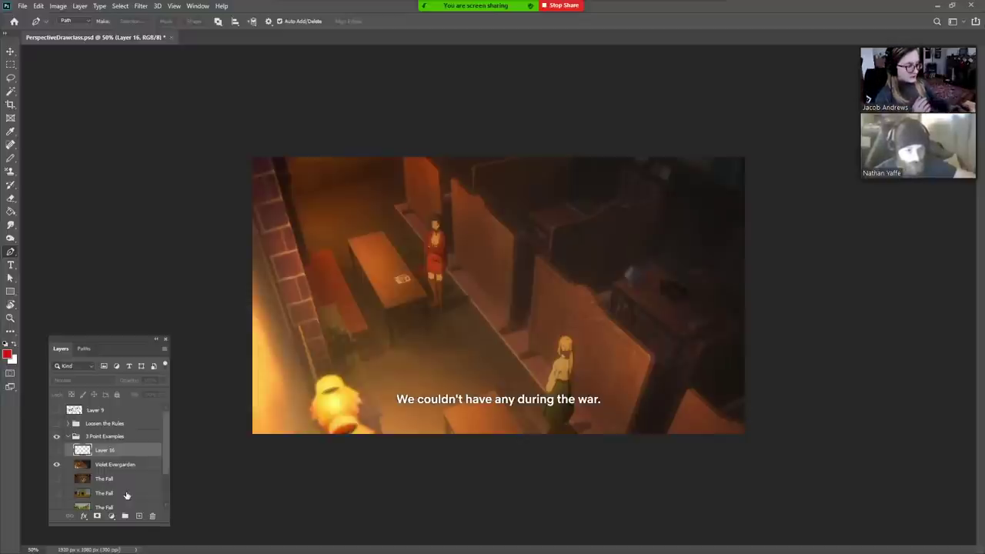
# - With Layer 16 visible, draw four red Pencil lines down the vertical edges of the room partitions, converging below the image
pyautogui.press('b')
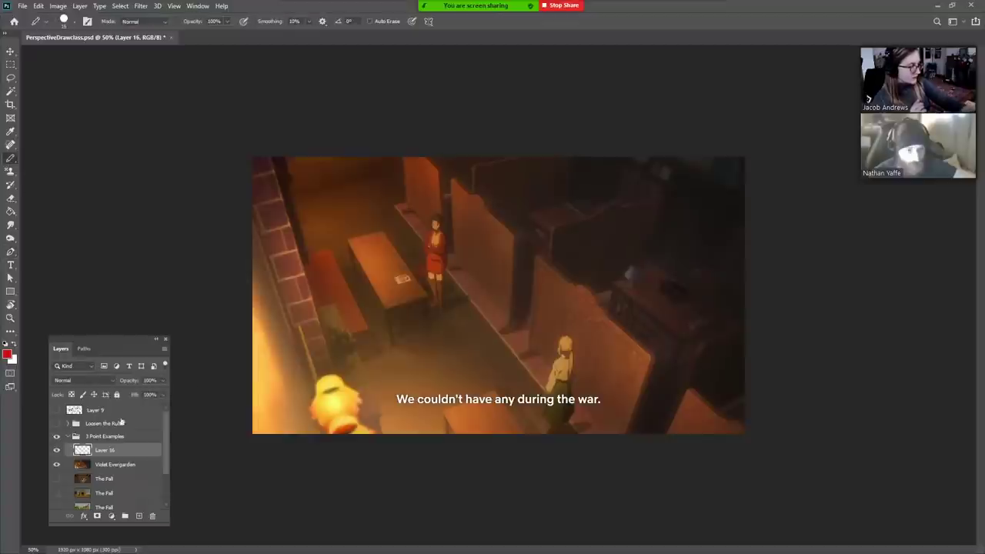
pyautogui.moveTo(401, 147); pyautogui.dragTo(429, 446)
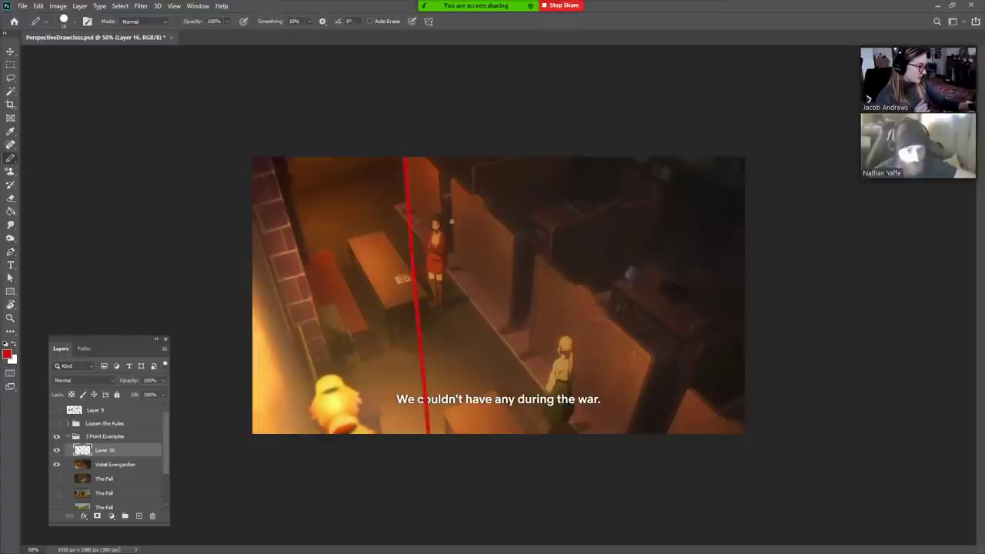
pyautogui.moveTo(453, 179); pyautogui.dragTo(449, 483)
pyautogui.moveTo(537, 256); pyautogui.dragTo(512, 523)
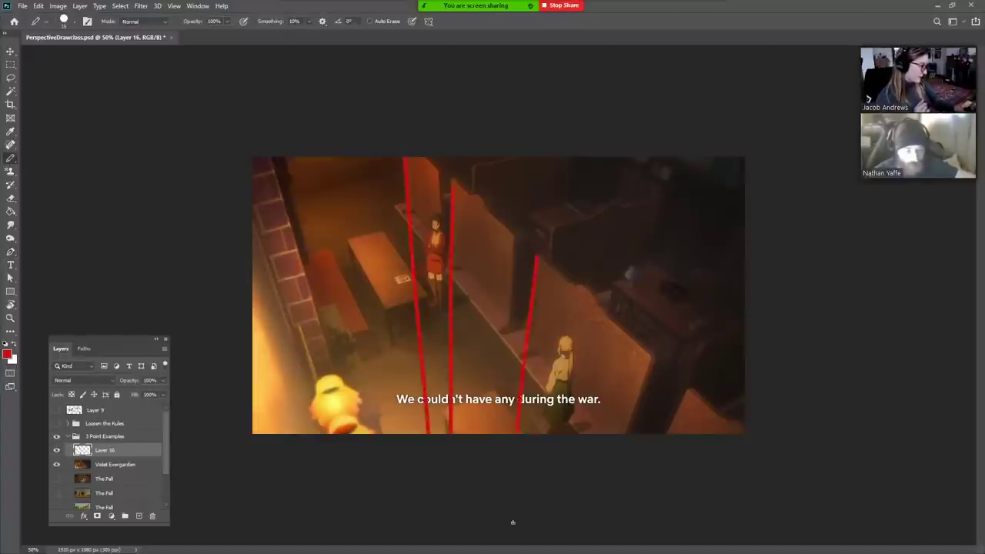
pyautogui.moveTo(653, 357); pyautogui.dragTo(605, 515)
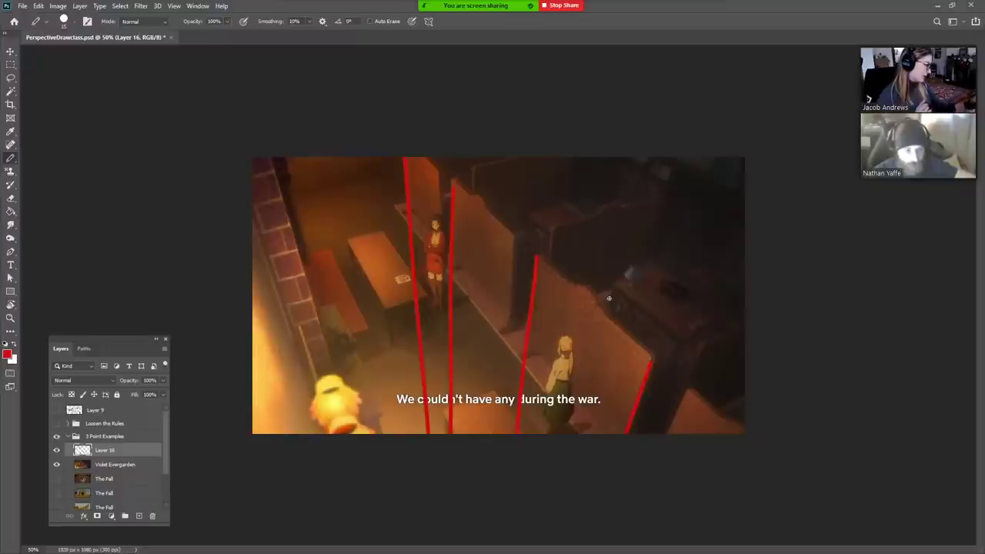
# - Trace the partition tops with a red diagonal arrow and draw arrows receding to the right from the partitions and tables
pyautogui.moveTo(423, 159); pyautogui.dragTo(697, 398)
pyautogui.moveTo(436, 166)
pyautogui.mouseDown()
pyautogui.moveTo(487, 223)
pyautogui.moveTo(472, 206)
pyautogui.moveTo(587, 218)
pyautogui.moveTo(744, 181)
pyautogui.mouseUp()
pyautogui.moveTo(704, 178); pyautogui.dragTo(745, 182)
pyautogui.moveTo(602, 290)
pyautogui.mouseDown()
pyautogui.moveTo(703, 247)
pyautogui.moveTo(708, 261)
pyautogui.mouseUp()
pyautogui.moveTo(377, 309); pyautogui.dragTo(484, 281)
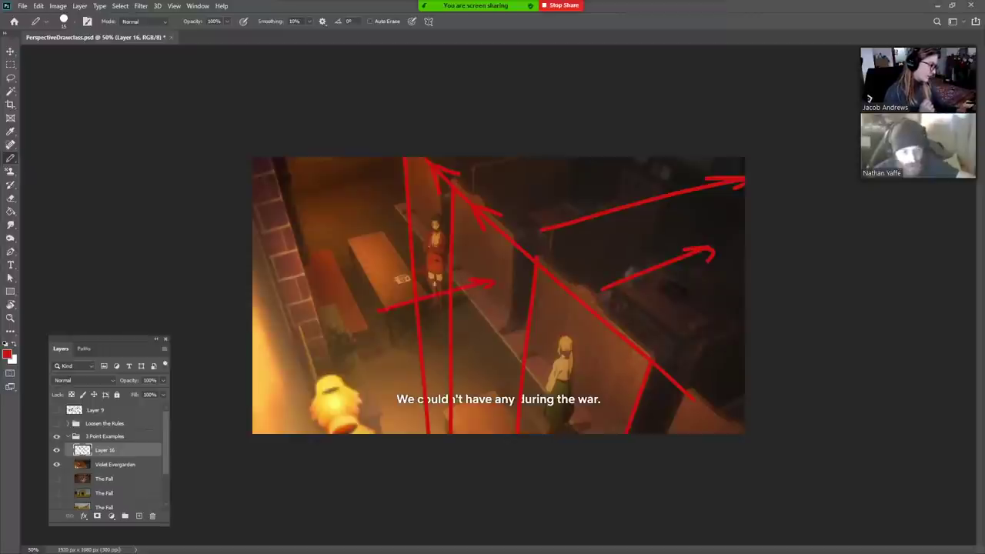
pyautogui.moveTo(337, 243); pyautogui.dragTo(435, 226)
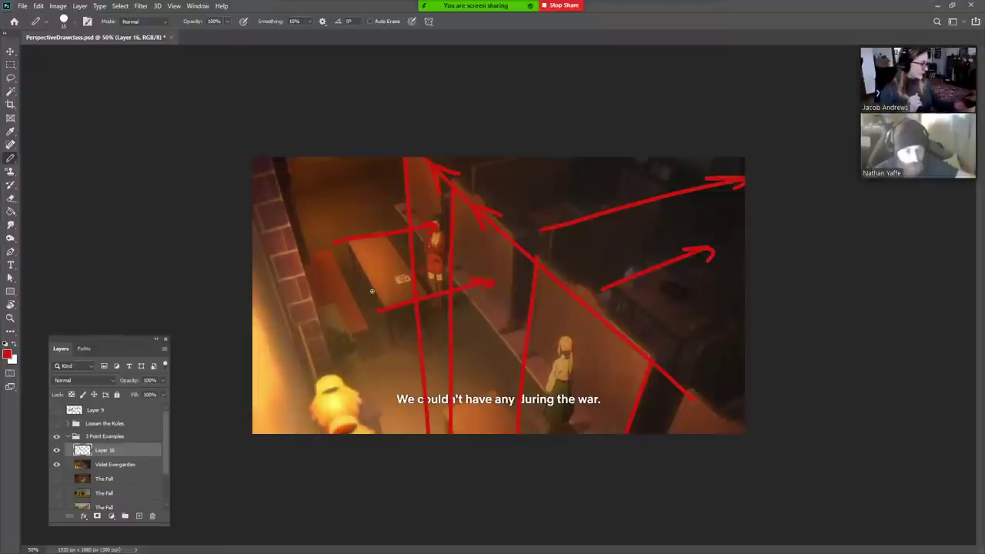
pyautogui.moveTo(668, 347)
pyautogui.mouseDown()
pyautogui.moveTo(732, 319)
pyautogui.moveTo(744, 337)
pyautogui.mouseUp()
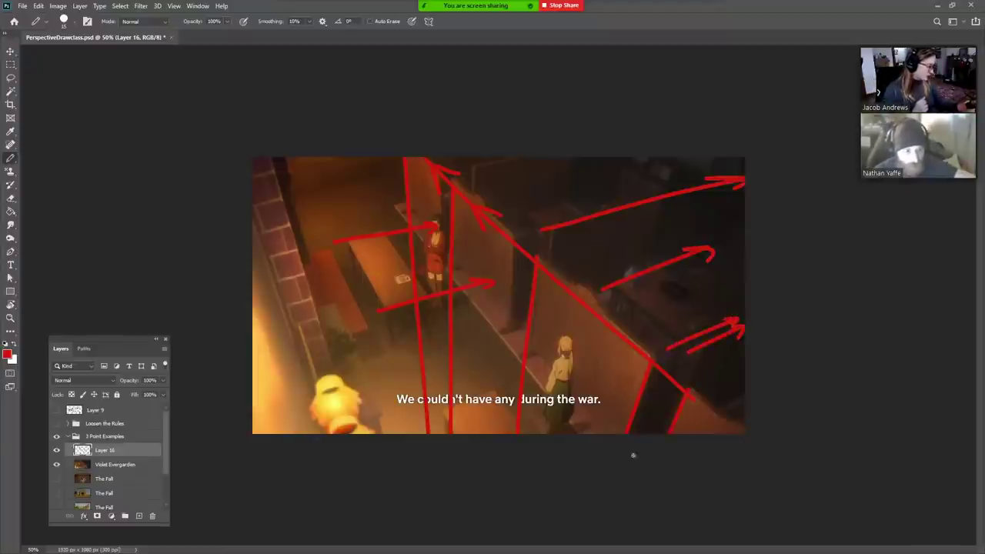
# - Add downward arrowheads to the partition verticals and draw red arrows along the bench direction and the brick wall's edge
pyautogui.moveTo(519, 348); pyautogui.dragTo(529, 349)
pyautogui.moveTo(443, 310); pyautogui.dragTo(461, 312)
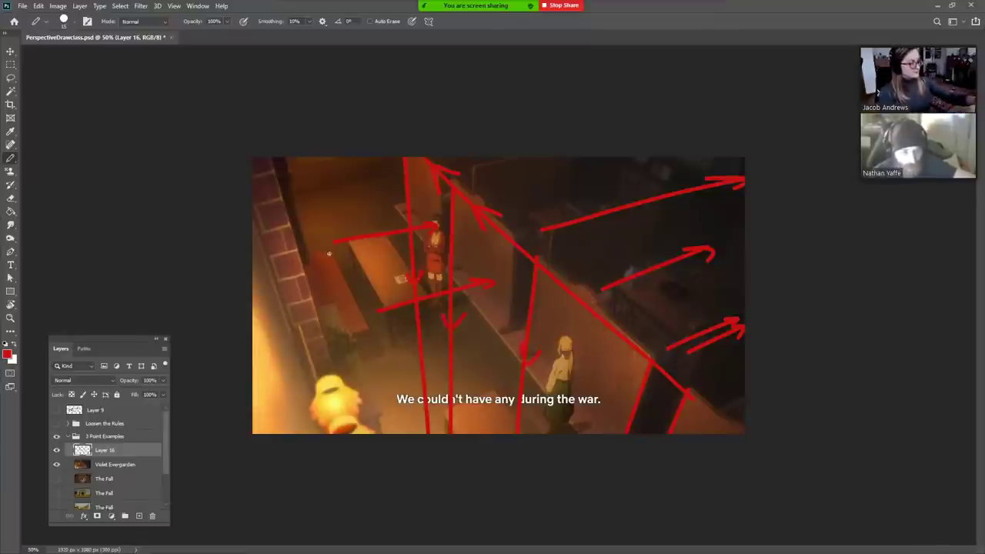
pyautogui.moveTo(379, 356); pyautogui.dragTo(414, 422)
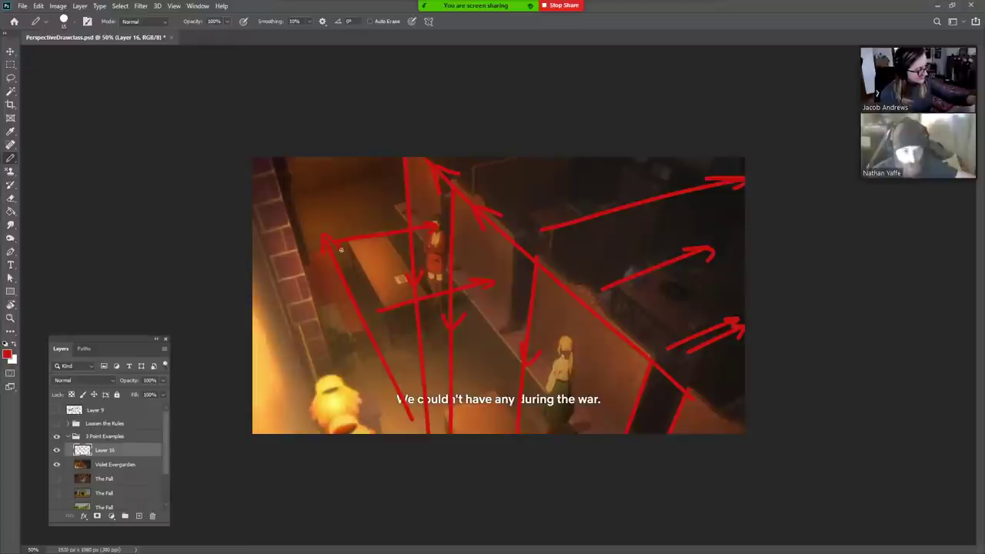
pyautogui.moveTo(271, 160); pyautogui.dragTo(345, 397)
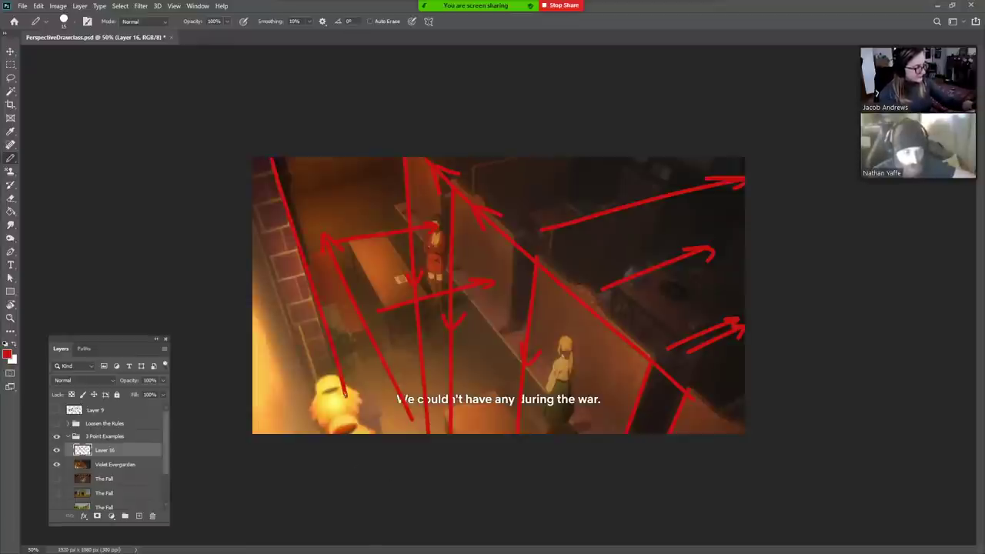
pyautogui.moveTo(324, 356); pyautogui.dragTo(337, 386)
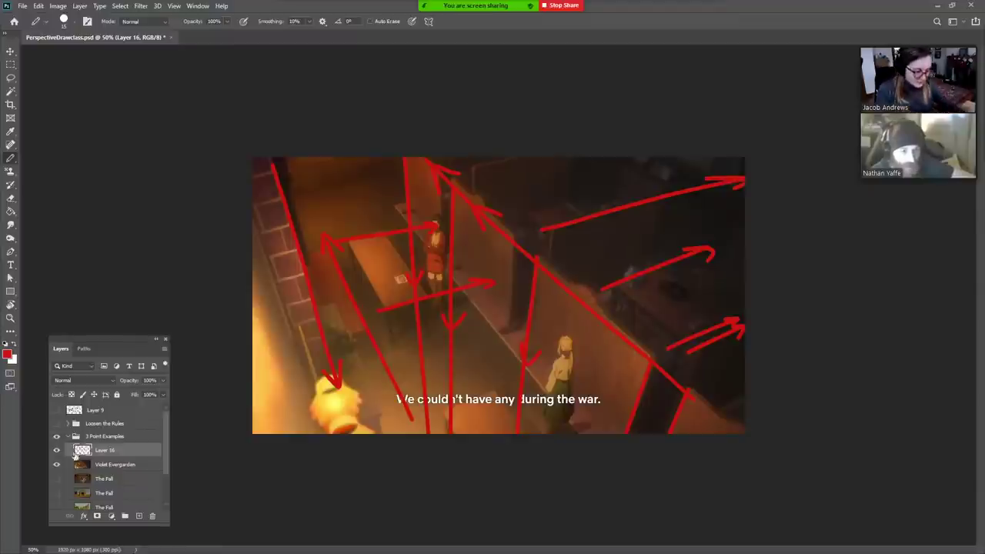
# - Delete Layer 16, collapse the 3 Point Examples group and hide the 3 Point and 2 Point Examples groups
pyautogui.moveTo(140, 454); pyautogui.dragTo(151, 515)
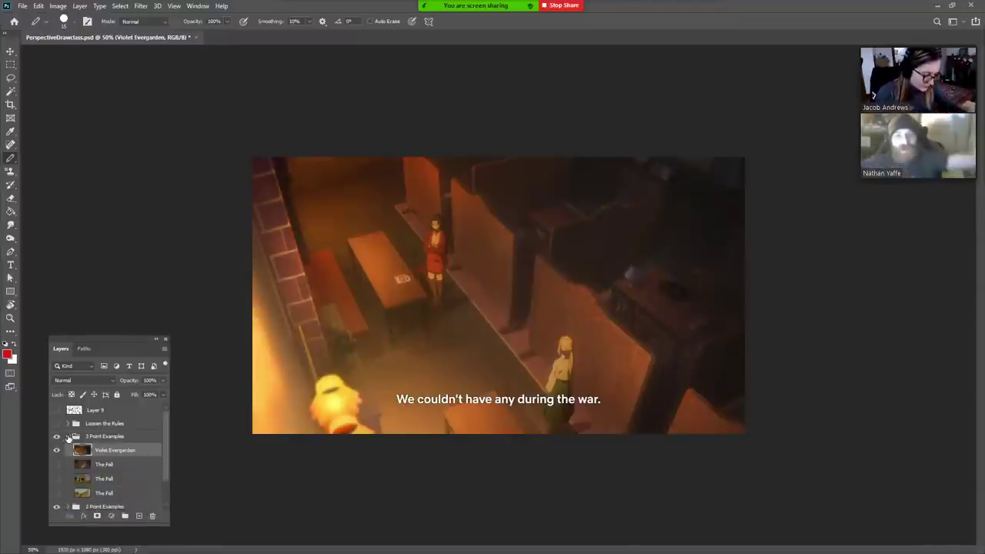
pyautogui.click(68, 436)
pyautogui.click(56, 436)
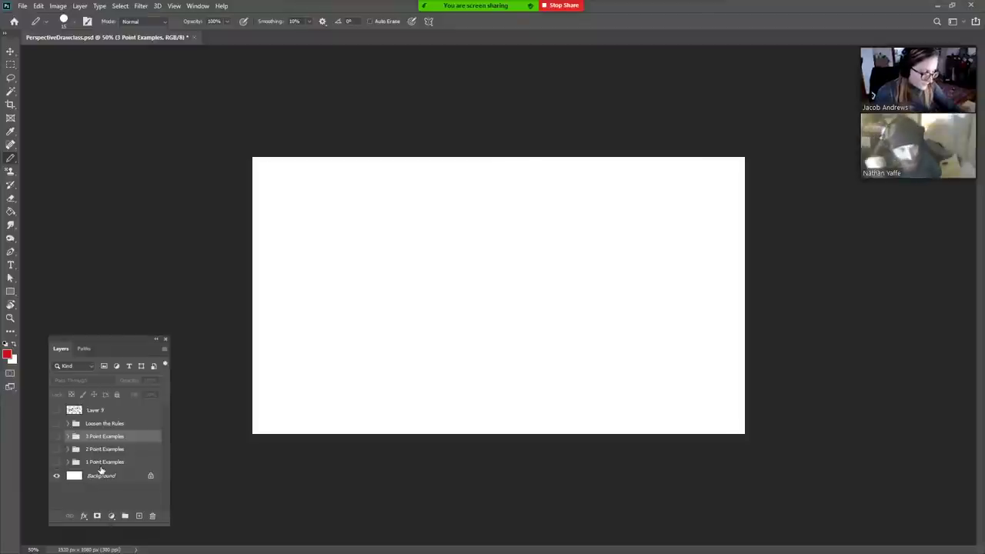
# - Add a new empty layer directly above the Loosen the Rules group
pyautogui.click(113, 468)
pyautogui.click(128, 425)
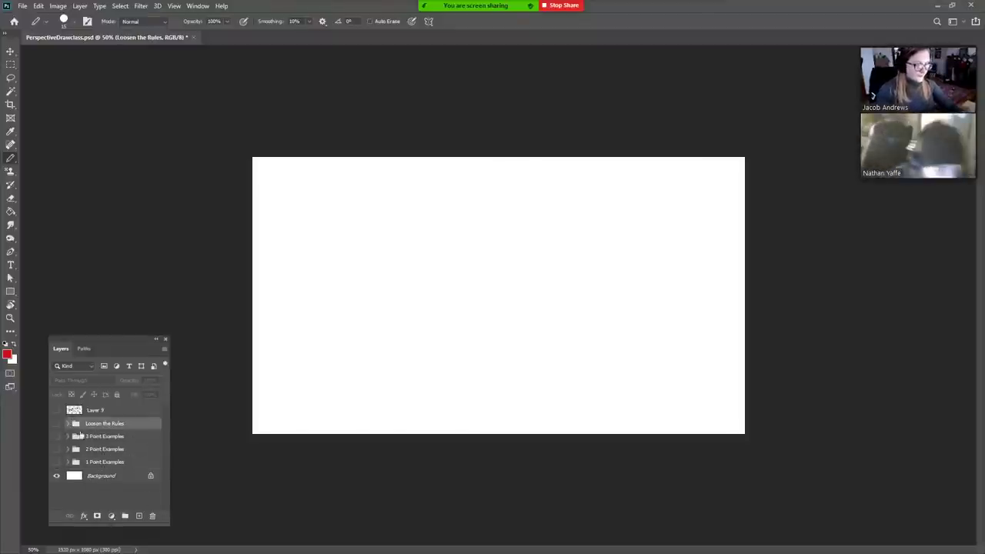
pyautogui.click(140, 517)
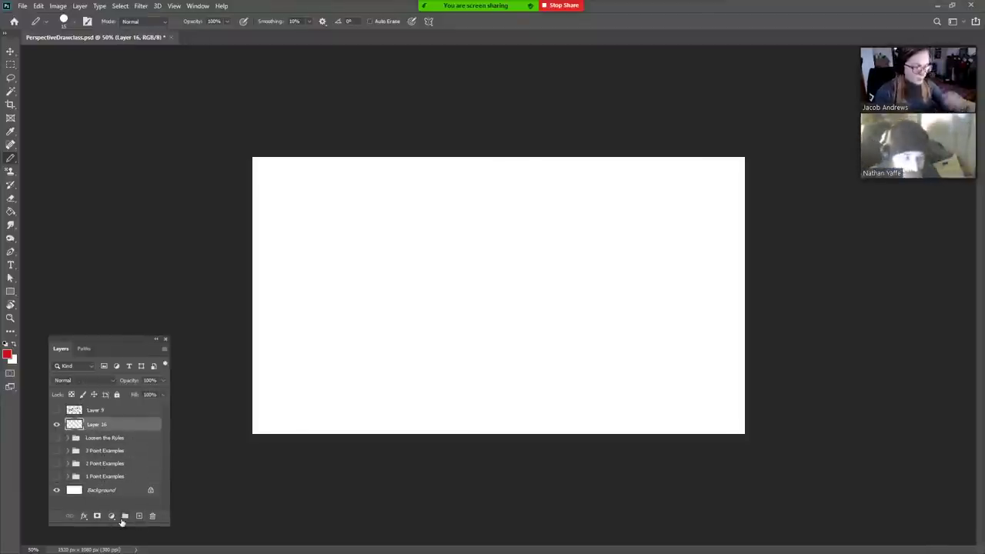
# - Set the foreground colour to bright green and draw a straight horizontal Pencil line across the middle of the blank canvas
pyautogui.click(9, 353)
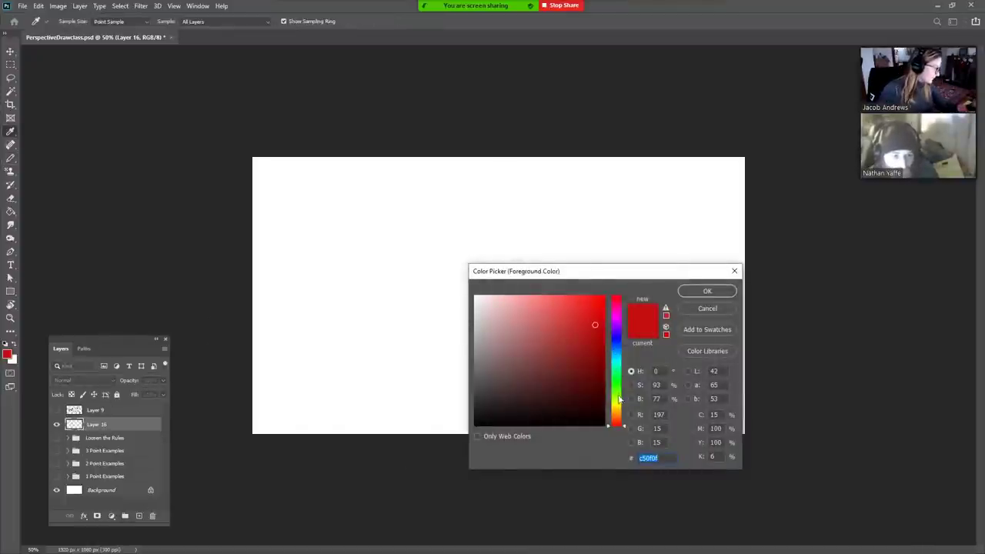
pyautogui.click(617, 384)
pyautogui.click(582, 312)
pyautogui.click(707, 291)
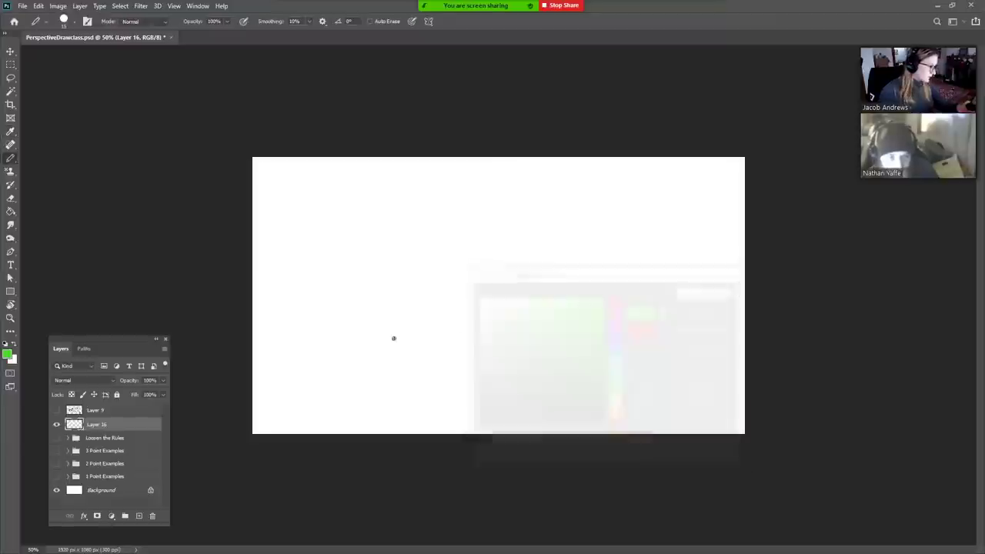
pyautogui.moveTo(253, 302); pyautogui.dragTo(808, 352)
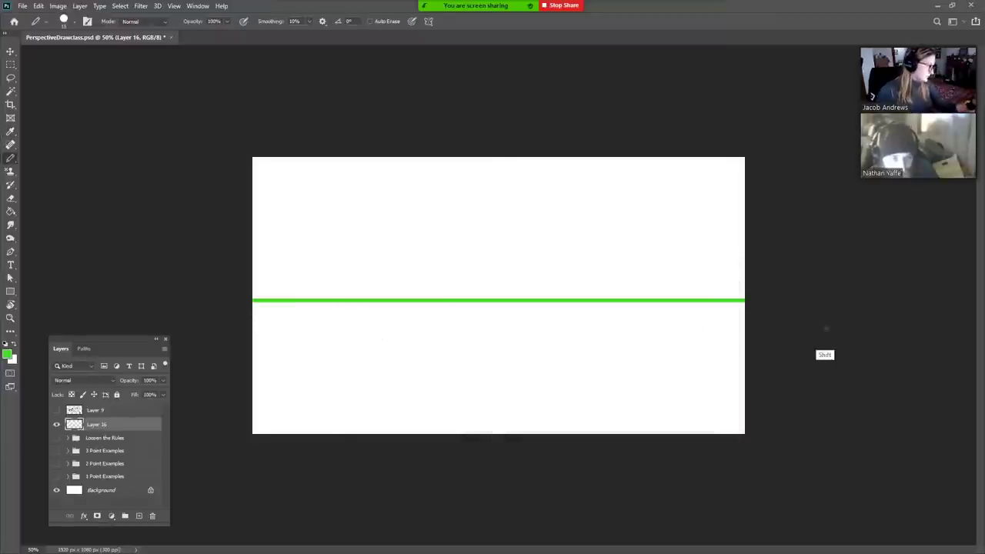
# - Mark the vanishing point at the horizon's middle with a short green vertical tick and a yellow dot coloured dcc425
pyautogui.moveTo(496, 297); pyautogui.dragTo(498, 302)
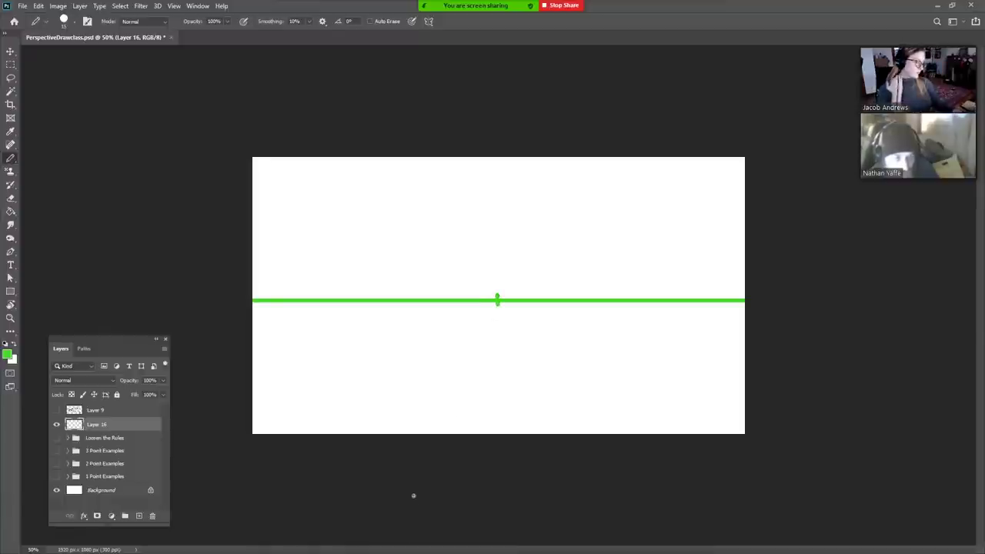
pyautogui.click(12, 355)
pyautogui.click(618, 409)
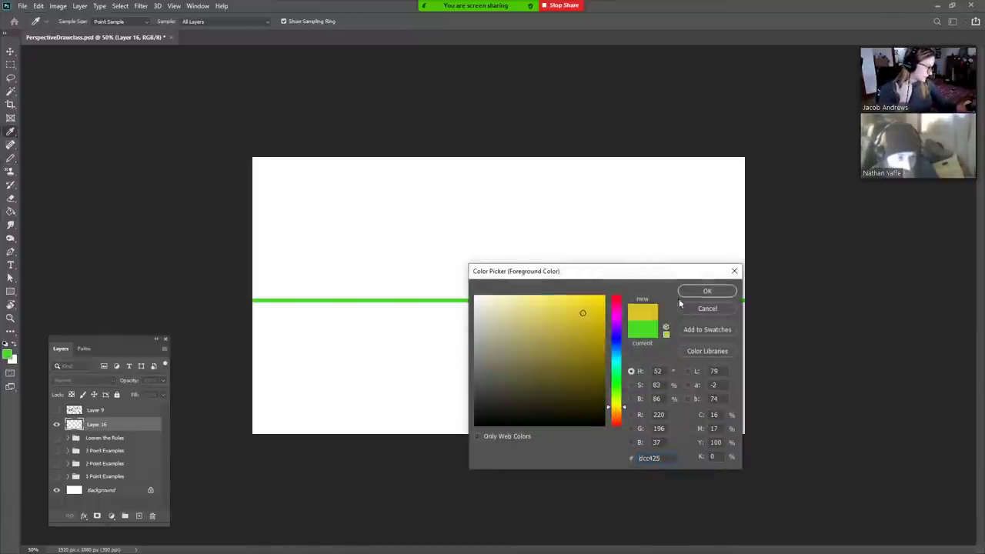
pyautogui.click(706, 291)
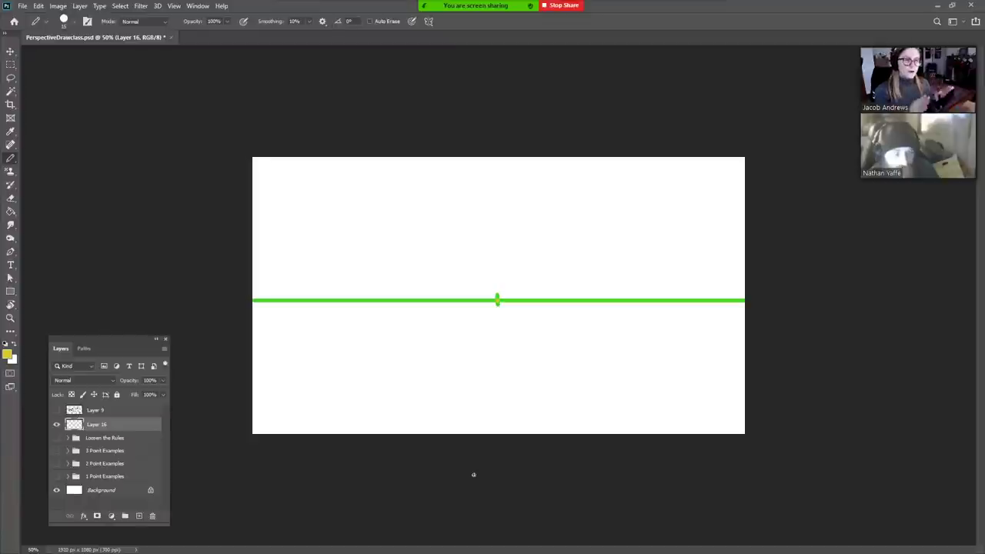
# - Set the foreground colour to bright red and add a new layer above the horizon line's layer
pyautogui.click(7, 354)
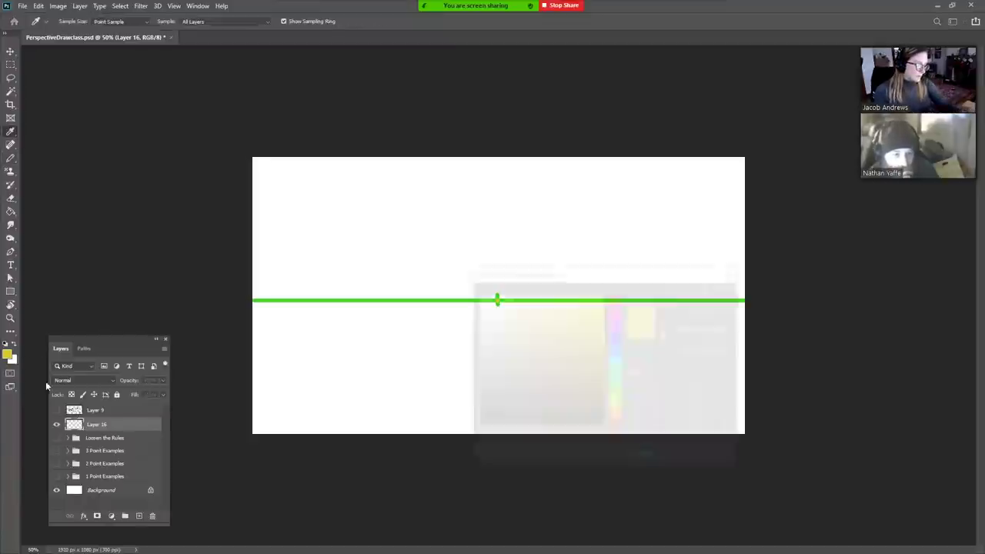
pyautogui.click(617, 301)
pyautogui.click(606, 296)
pyautogui.click(706, 292)
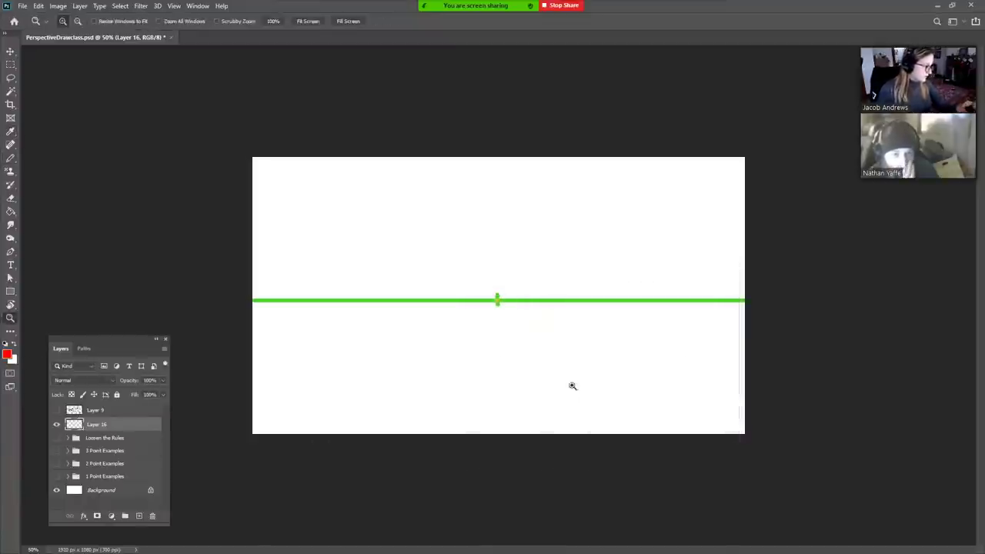
pyautogui.hotkey('ctrl', '+')
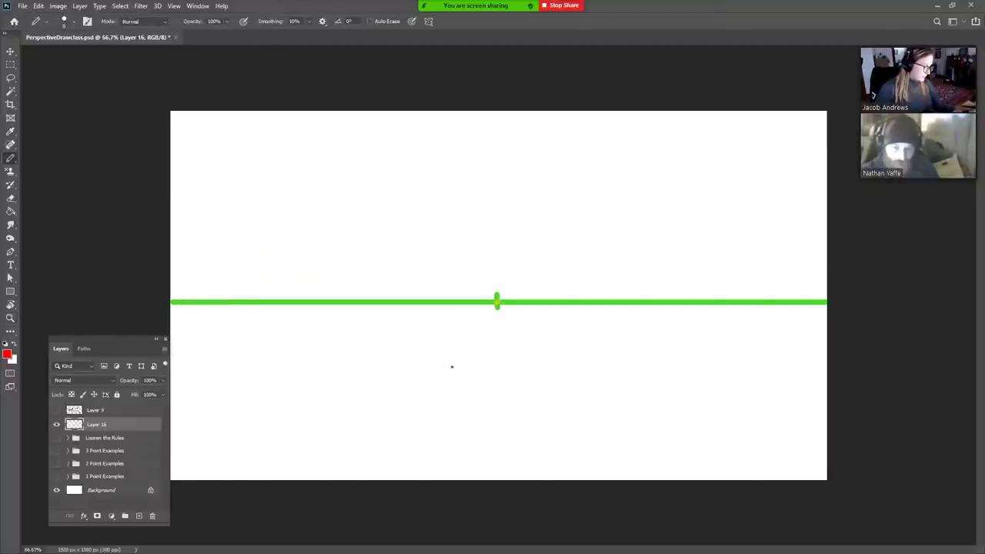
pyautogui.moveTo(456, 366); pyautogui.dragTo(541, 366)
pyautogui.hotkey('ctrl', 'z')
pyautogui.click(139, 515)
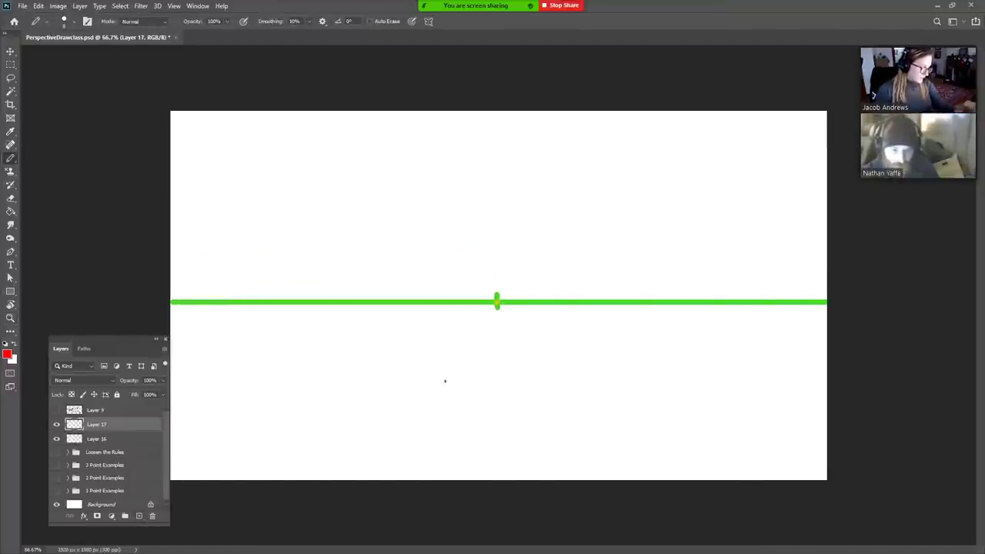
# - Draw a short straight horizontal red Pencil line below the vanishing point as the far edge of a floor square
pyautogui.click(445, 382)
pyautogui.keyDown('shift'); pyautogui.click(559, 382); pyautogui.keyUp('shift')
pyautogui.hotkey('ctrl', 'z')
pyautogui.click(475, 352)
pyautogui.keyDown('shift'); pyautogui.click(544, 352); pyautogui.keyUp('shift')
pyautogui.keyDown('shift'); pyautogui.click(466, 353); pyautogui.keyUp('shift')
pyautogui.click(543, 353)
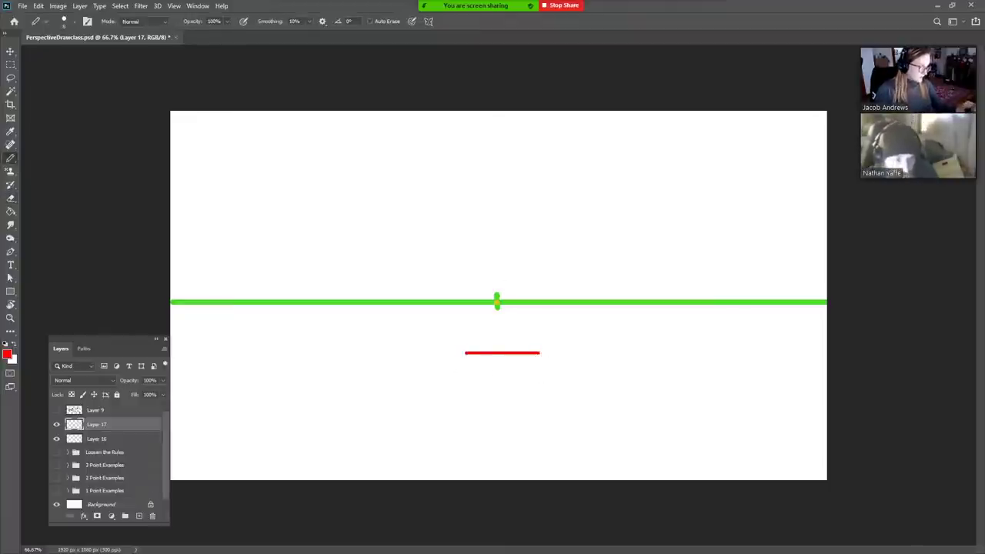
# - Lay a path from the vanishing point through the red line's left end, then draw the square's left side and near edge in red
pyautogui.press('p')
pyautogui.click(496, 302)
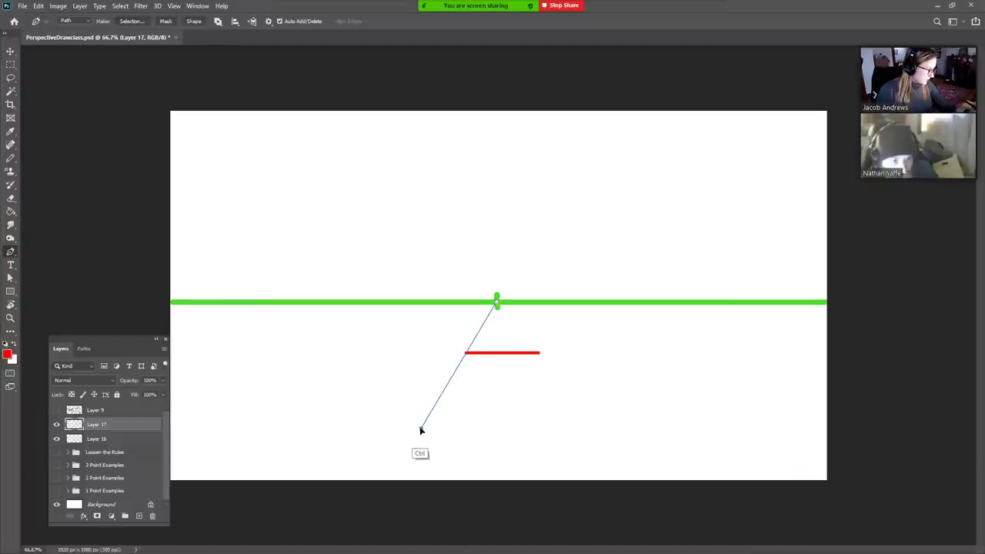
pyautogui.click(421, 429)
pyautogui.press('b')
pyautogui.keyDown('shift'); pyautogui.click(440, 397); pyautogui.keyUp('shift')
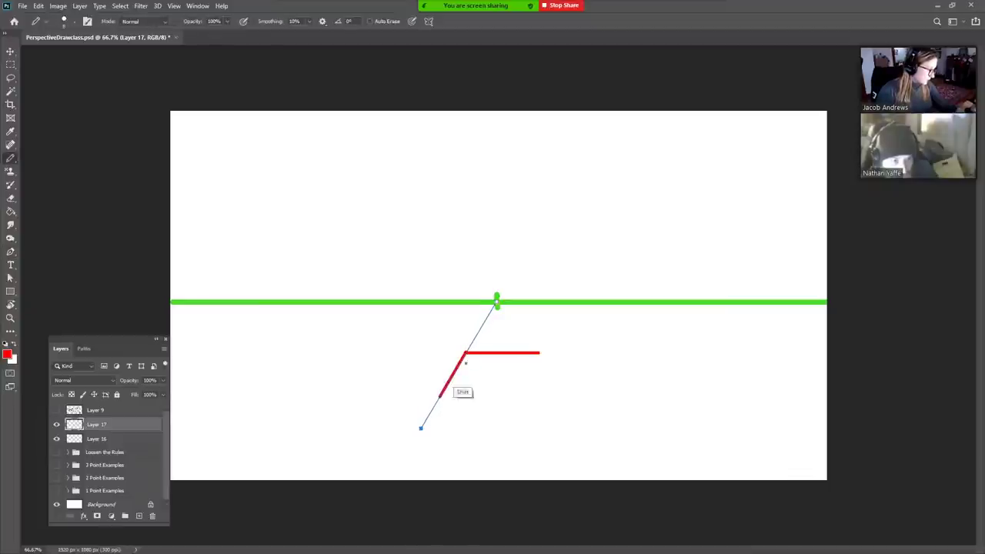
pyautogui.keyDown('shift'); pyautogui.click(586, 397); pyautogui.keyUp('shift')
# - Swing the path through the far edge's right end, draw the right side in red and erase the near edge's overshoot
pyautogui.press('p')
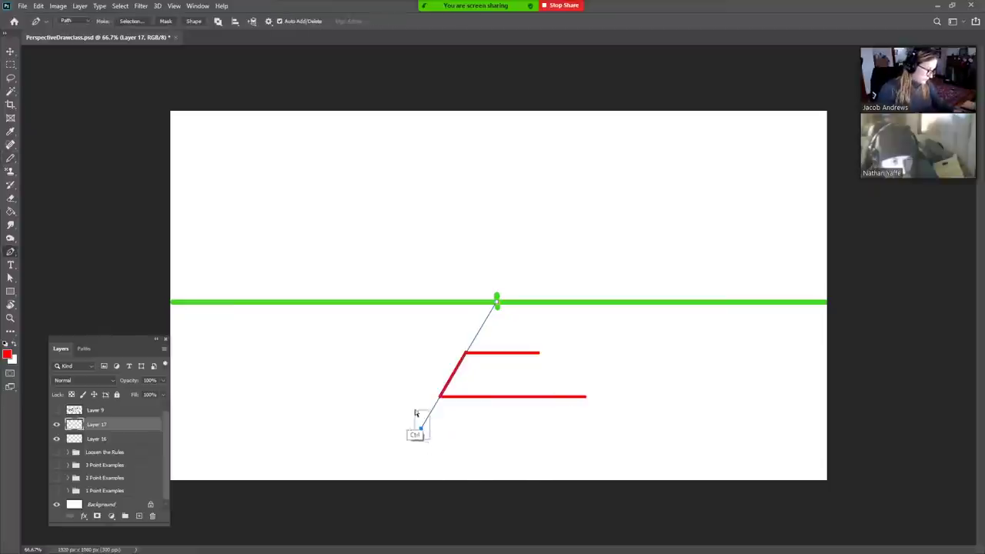
pyautogui.moveTo(421, 429); pyautogui.dragTo(594, 420)
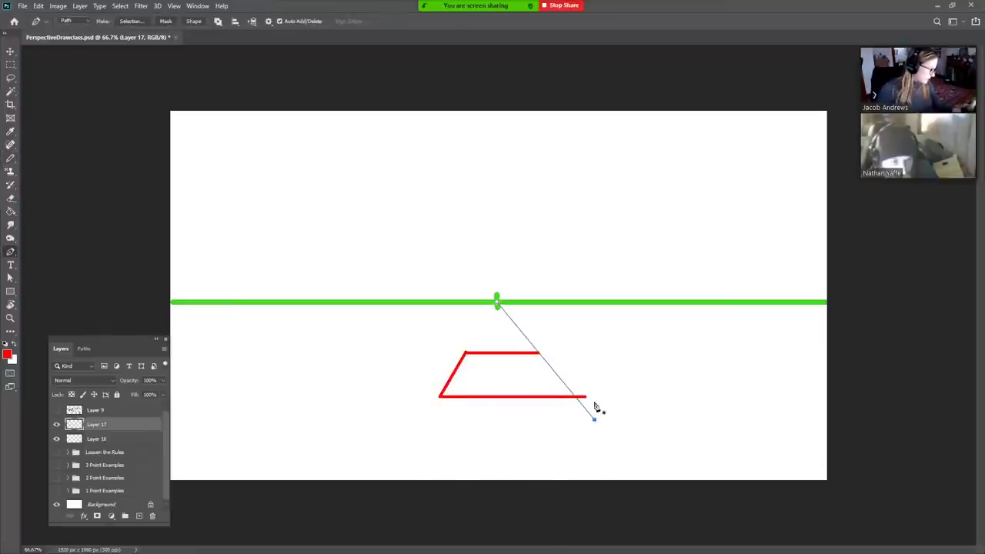
pyautogui.press('b')
pyautogui.click(540, 353)
pyautogui.keyDown('shift'); pyautogui.click(580, 396); pyautogui.keyUp('shift')
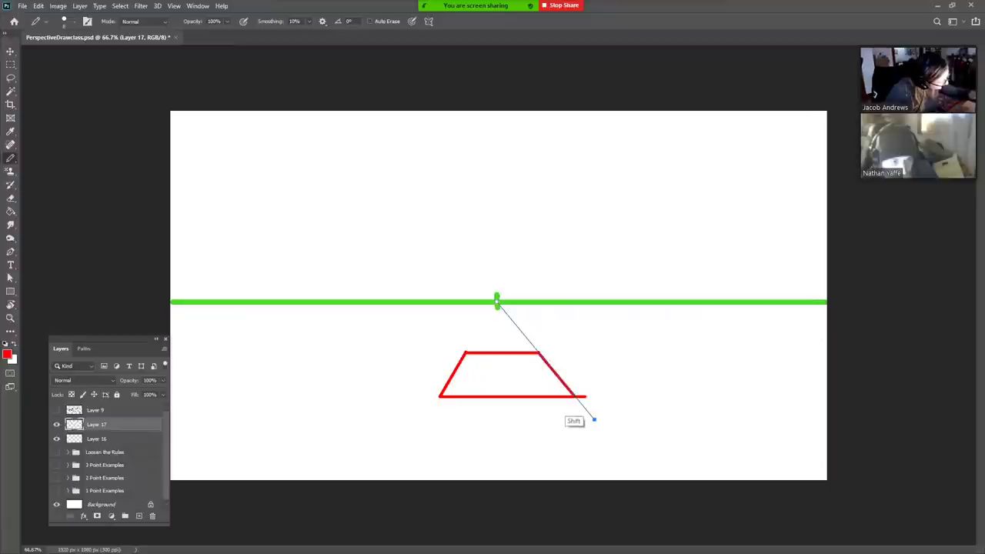
pyautogui.press('e')
pyautogui.moveTo(581, 396); pyautogui.dragTo(582, 398)
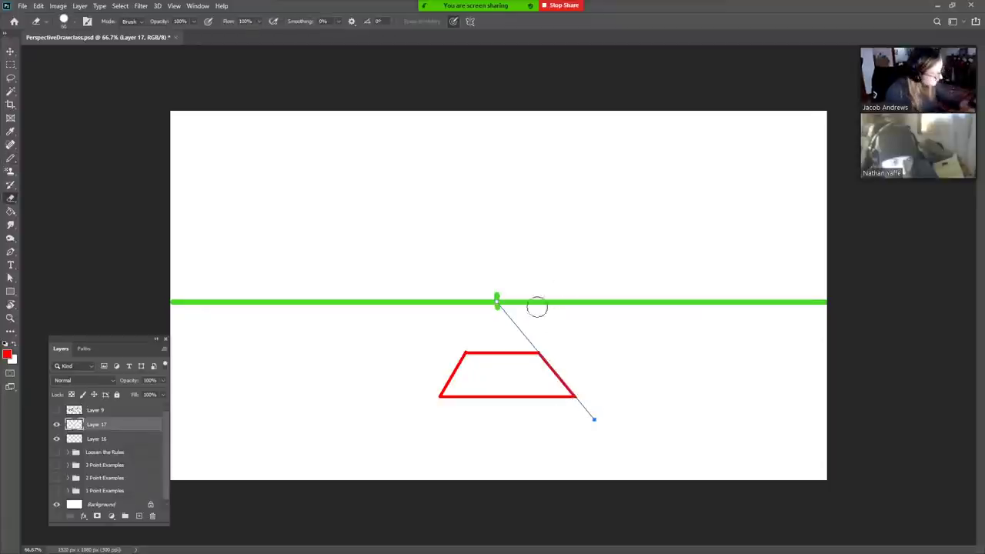
# - Draw both red diagonals between the opposite corners of the square in perspective
pyautogui.press('b')
pyautogui.click(539, 352)
pyautogui.keyDown('shift'); pyautogui.click(439, 396); pyautogui.keyUp('shift')
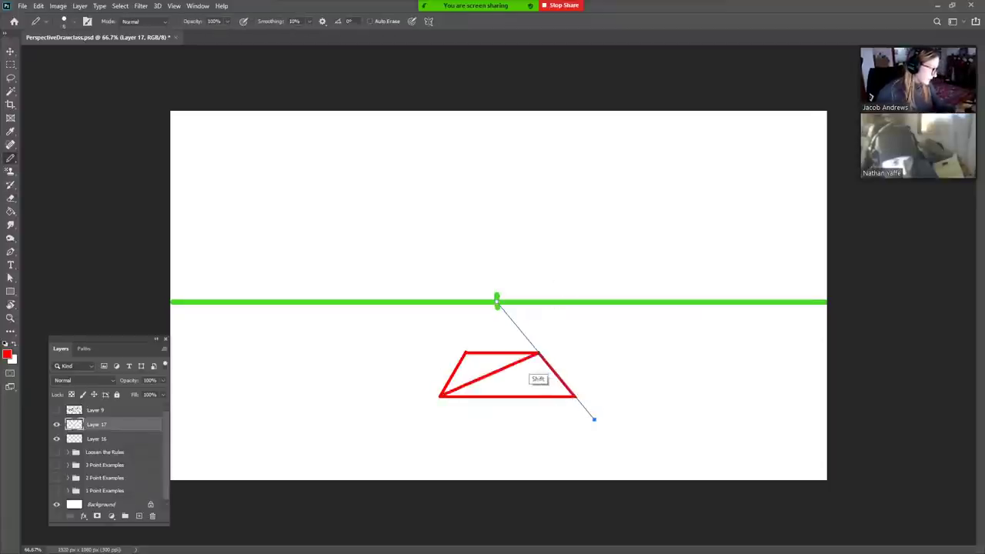
pyautogui.click(465, 353)
pyautogui.keyDown('shift'); pyautogui.click(576, 396); pyautogui.keyUp('shift')
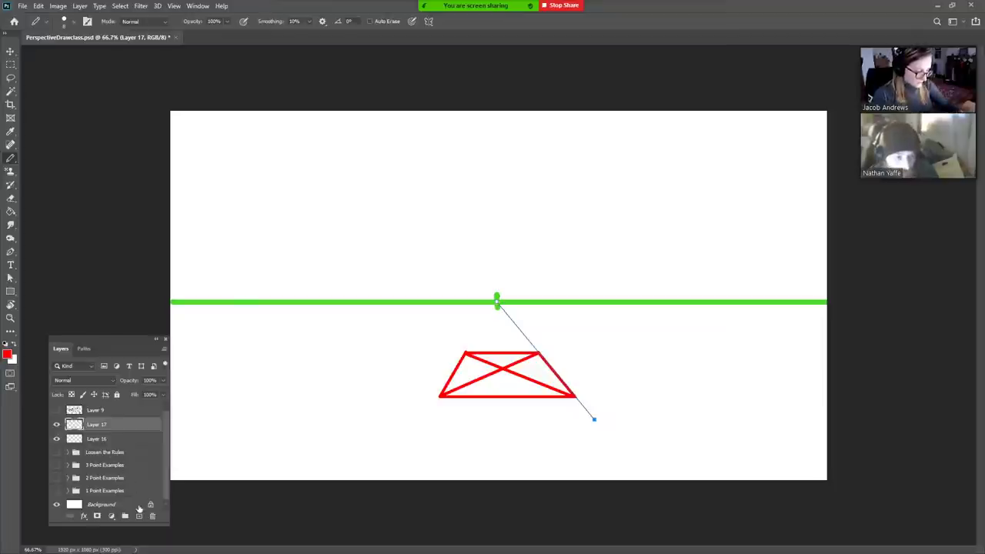
# - Add a new layer above the red square's layer and set the foreground colour to black
pyautogui.click(138, 515)
pyautogui.click(7, 354)
pyautogui.click(501, 406)
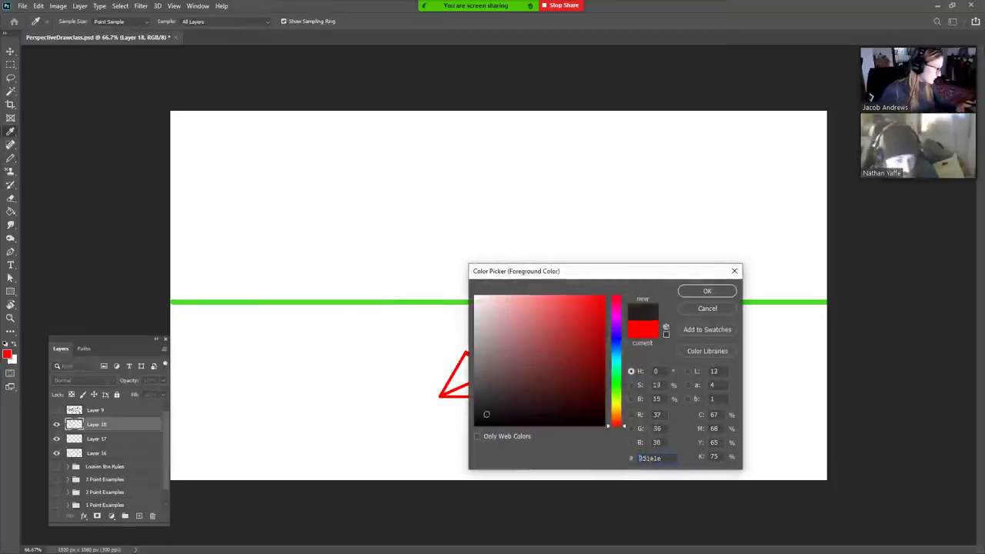
pyautogui.click(701, 290)
# - Swing the guide path's lower end so it runs from the vanishing point through the crossing of the diagonals
pyautogui.press('z')
pyautogui.moveTo(387, 310); pyautogui.dragTo(631, 435)
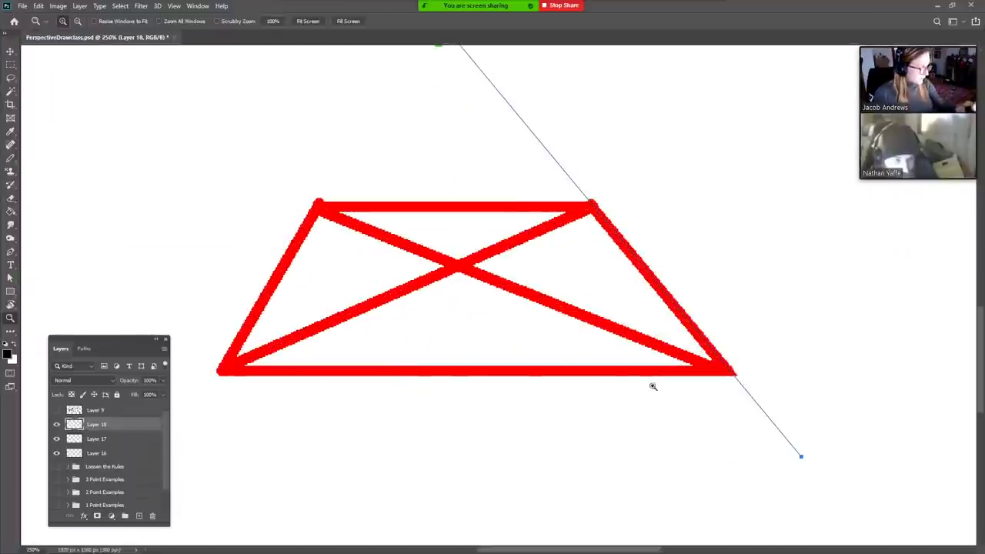
pyautogui.press('p')
pyautogui.moveTo(801, 459); pyautogui.dragTo(462, 471)
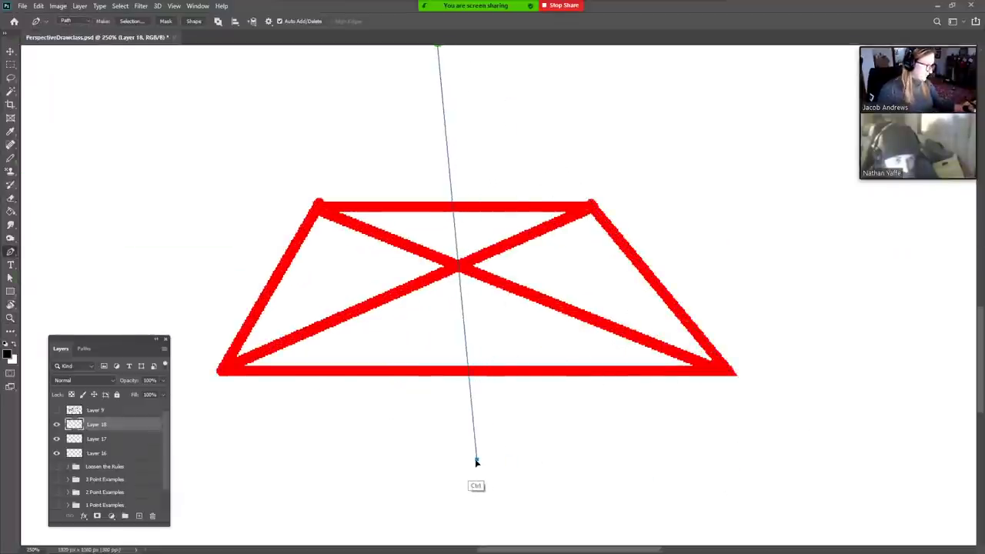
# - Activate Layer 17 and set the foreground colour to red ff0000, keeping black as the background colour
pyautogui.click(131, 443)
pyautogui.press('x')
pyautogui.click(7, 354)
pyautogui.click(605, 297)
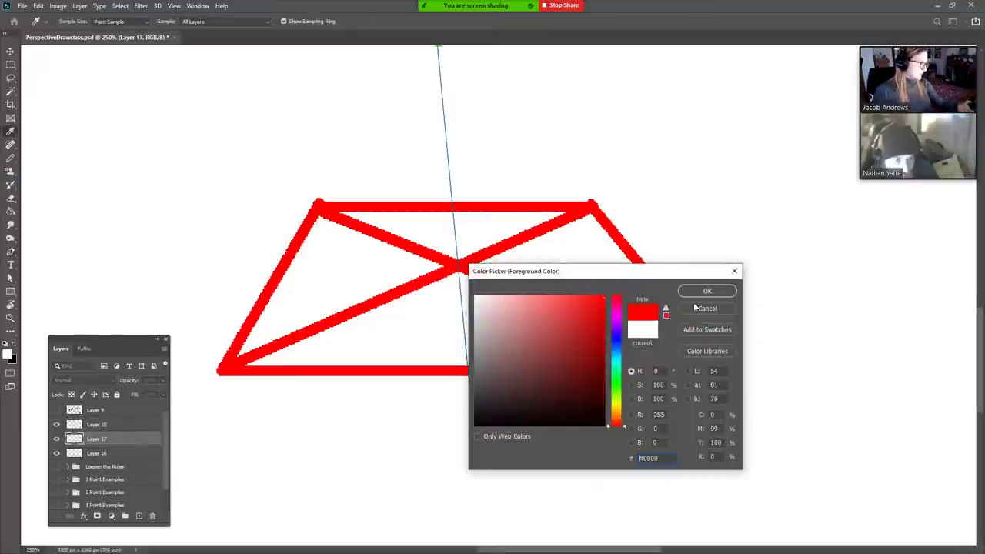
pyautogui.click(707, 290)
# - Draw the square's red centre line along the guide path and a horizontal red midline through the diagonals' crossing
pyautogui.press('b')
pyautogui.moveTo(451, 211); pyautogui.dragTo(467, 366)
pyautogui.hotkey('ctrl', 'z')
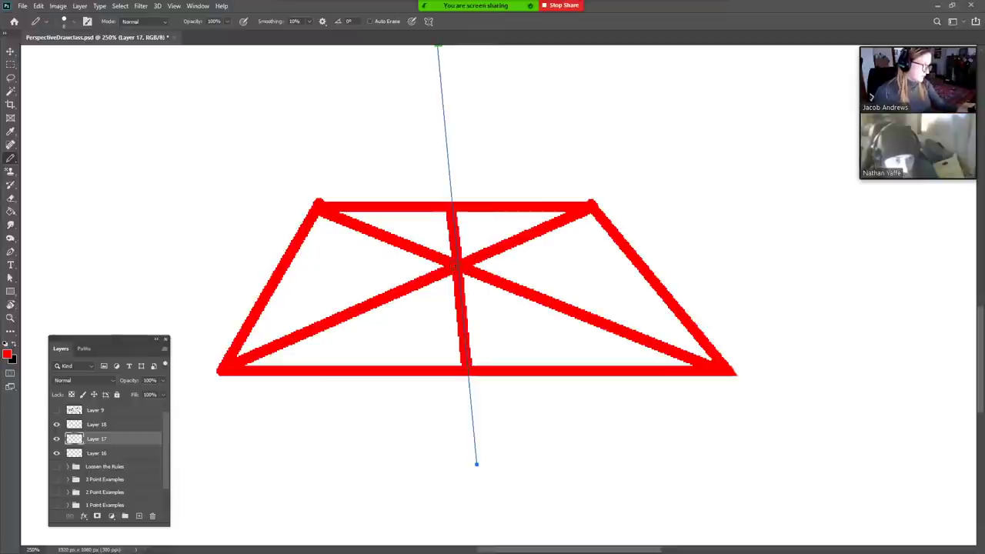
pyautogui.moveTo(462, 265)
pyautogui.mouseDown()
pyautogui.moveTo(627, 269)
pyautogui.moveTo(336, 267)
pyautogui.moveTo(290, 278)
pyautogui.mouseUp()
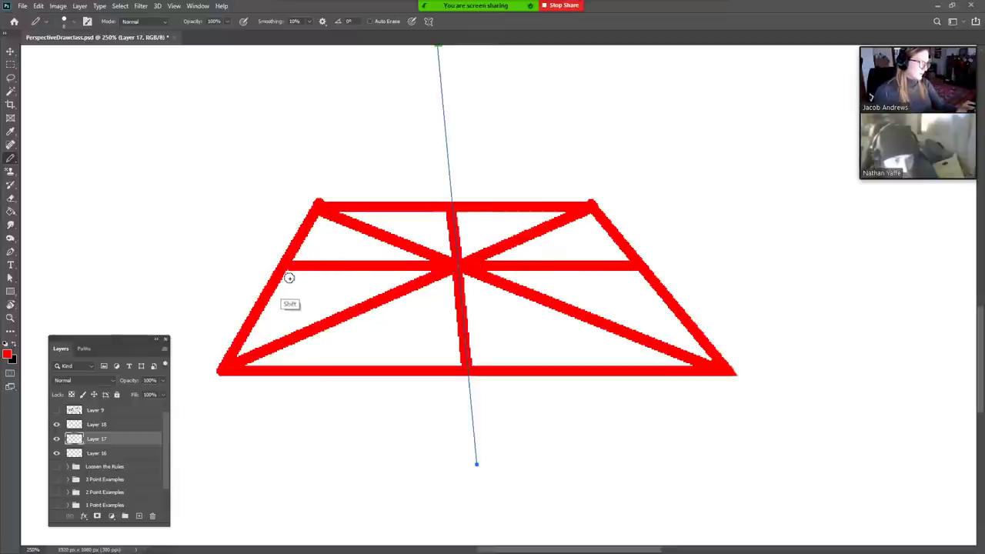
# - Deselect the guide path and make the empty Layer 18 active
pyautogui.click(83, 349)
pyautogui.click(115, 431)
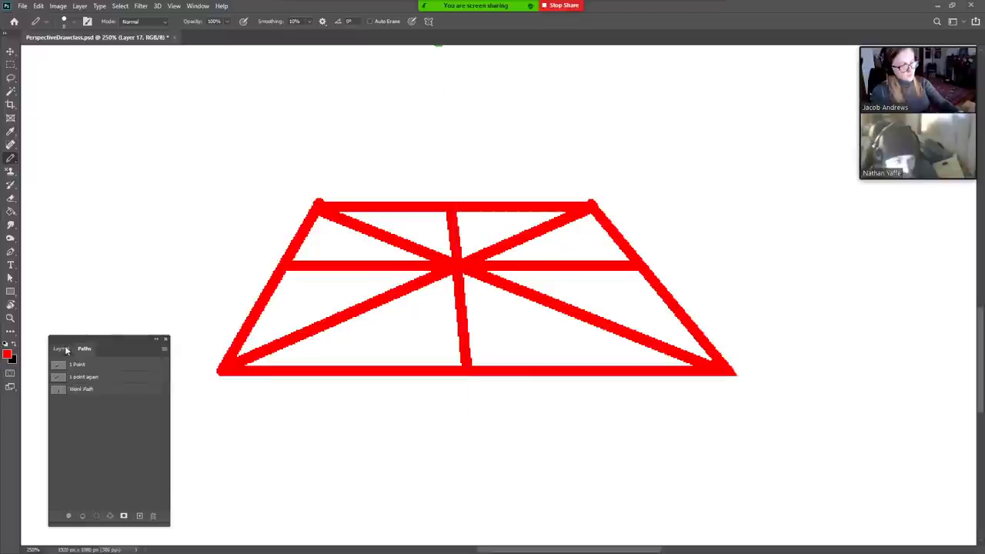
pyautogui.click(61, 348)
pyautogui.click(135, 424)
# - Draw the left half of a black ellipse inside the square, touching the far, left and near edge midpoints
pyautogui.moveTo(436, 282); pyautogui.dragTo(567, 392)
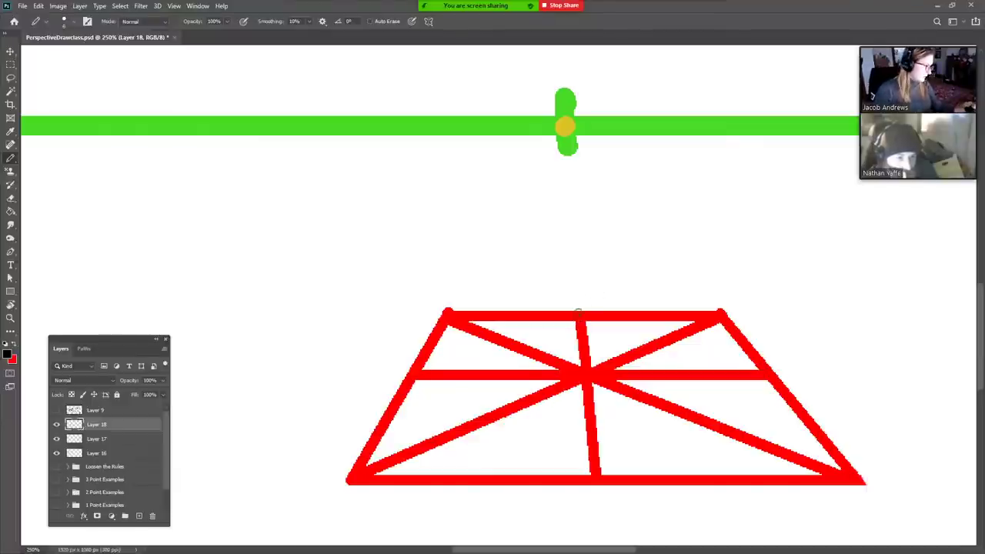
pyautogui.moveTo(579, 316)
pyautogui.mouseDown()
pyautogui.moveTo(497, 317)
pyautogui.moveTo(443, 343)
pyautogui.moveTo(416, 373)
pyautogui.moveTo(414, 420)
pyautogui.mouseUp()
pyautogui.hotkey('ctrl', 'z')
pyautogui.moveTo(417, 372)
pyautogui.mouseDown()
pyautogui.moveTo(406, 422)
pyautogui.moveTo(423, 449)
pyautogui.moveTo(486, 473)
pyautogui.moveTo(598, 473)
pyautogui.mouseUp()
pyautogui.moveTo(408, 384)
pyautogui.mouseDown()
pyautogui.moveTo(425, 354)
pyautogui.moveTo(490, 315)
pyautogui.moveTo(510, 316)
pyautogui.mouseUp()
pyautogui.hotkey('ctrl', 'z')
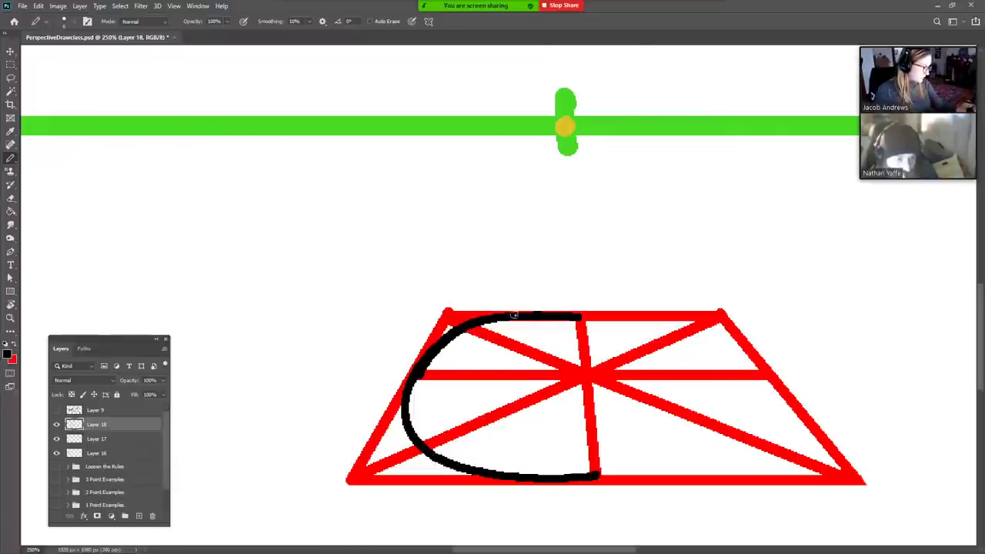
# - Reduce the Eraser's brush size for fine cleanup and return to the Pencil tool
pyautogui.press('e')
pyautogui.press('[')
pyautogui.press('[')
pyautogui.press('[')
pyautogui.press('[')
pyautogui.press('[')
pyautogui.press('b')
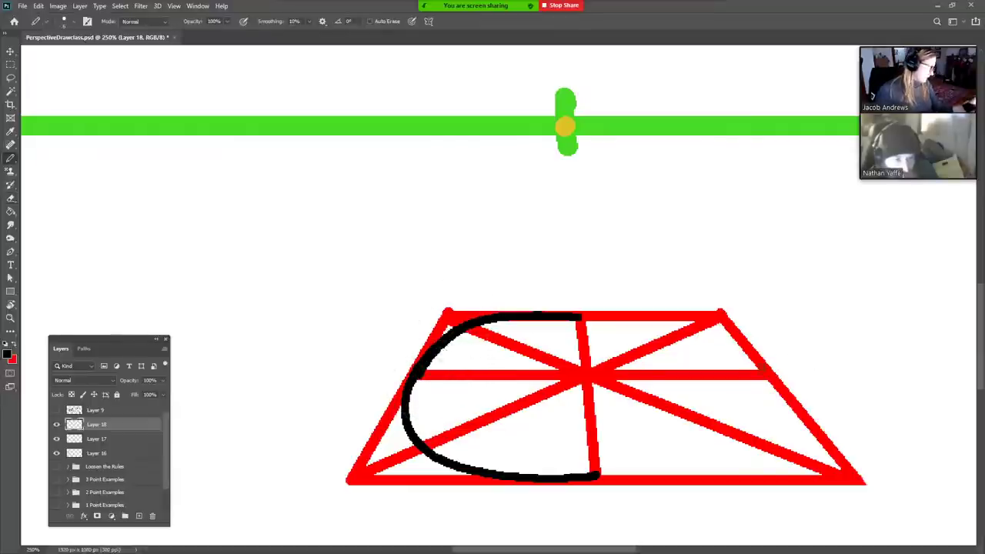
# - Draw the right half of the black ellipse from the far edge's midpoint around the right side to the near edge
pyautogui.moveTo(767, 375)
pyautogui.mouseDown()
pyautogui.moveTo(669, 322)
pyautogui.moveTo(577, 316)
pyautogui.mouseUp()
pyautogui.hotkey('ctrl', 'z')
pyautogui.moveTo(765, 377)
pyautogui.mouseDown()
pyautogui.moveTo(710, 330)
pyautogui.moveTo(635, 315)
pyautogui.moveTo(578, 315)
pyautogui.mouseUp()
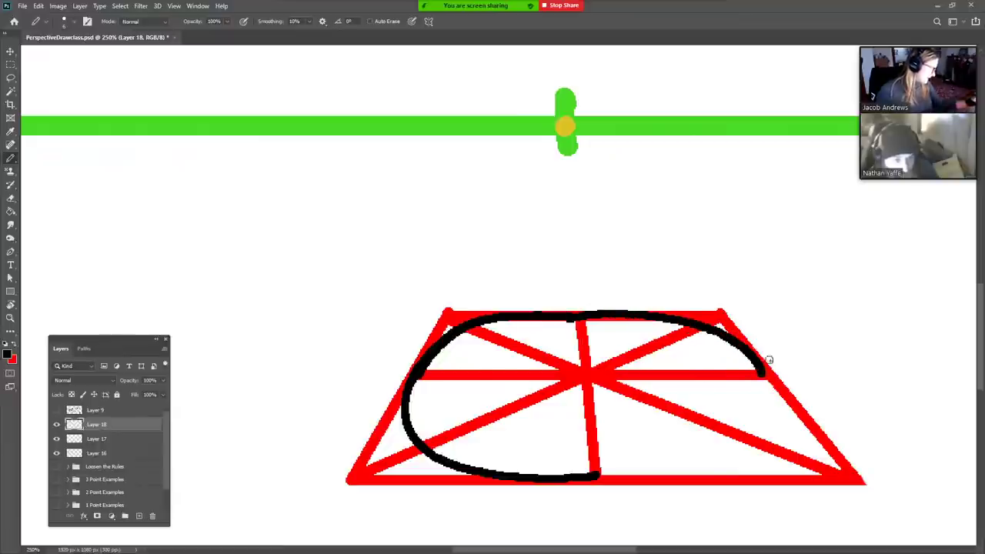
pyautogui.moveTo(762, 375)
pyautogui.mouseDown()
pyautogui.moveTo(650, 467)
pyautogui.moveTo(669, 480)
pyautogui.moveTo(754, 458)
pyautogui.moveTo(785, 418)
pyautogui.moveTo(780, 377)
pyautogui.moveTo(758, 411)
pyautogui.moveTo(691, 458)
pyautogui.moveTo(560, 478)
pyautogui.moveTo(663, 477)
pyautogui.moveTo(737, 452)
pyautogui.moveTo(772, 404)
pyautogui.moveTo(738, 345)
pyautogui.moveTo(762, 362)
pyautogui.mouseUp()
pyautogui.hotkey('ctrl', 'z')
pyautogui.hotkey('ctrl', 'z')
pyautogui.hotkey('ctrl', 'z')
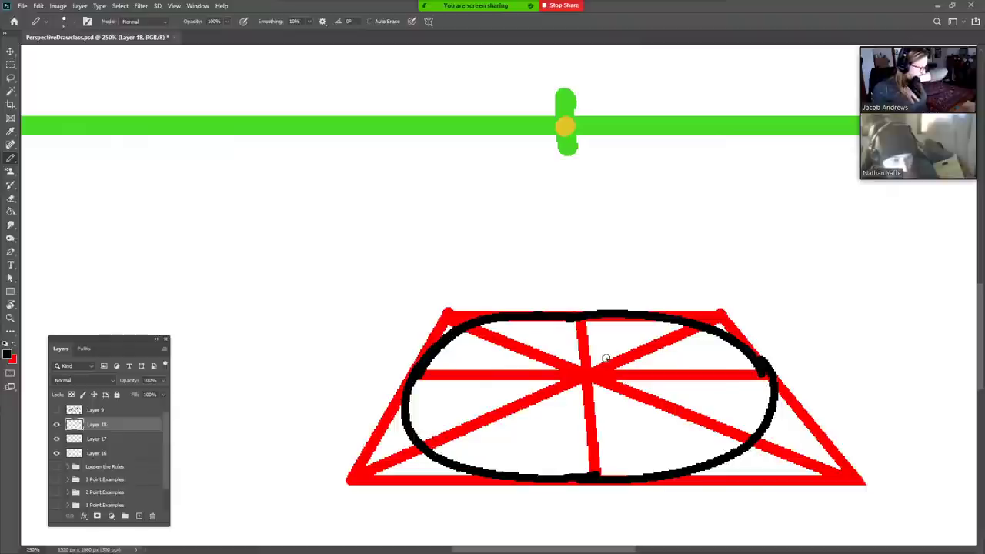
# - Erase parts of the ellipse's upper arc and redraw it in black as a smoother curve to the right midpoint
pyautogui.press('e')
pyautogui.moveTo(626, 313)
pyautogui.mouseDown()
pyautogui.moveTo(492, 319)
pyautogui.moveTo(413, 355)
pyautogui.moveTo(420, 363)
pyautogui.moveTo(434, 352)
pyautogui.moveTo(605, 330)
pyautogui.moveTo(696, 342)
pyautogui.mouseUp()
pyautogui.press('b')
pyautogui.moveTo(766, 374)
pyautogui.mouseDown()
pyautogui.moveTo(675, 320)
pyautogui.moveTo(572, 311)
pyautogui.mouseUp()
pyautogui.hotkey('ctrl', 'z')
pyautogui.moveTo(767, 375)
pyautogui.mouseDown()
pyautogui.moveTo(687, 329)
pyautogui.moveTo(560, 314)
pyautogui.mouseUp()
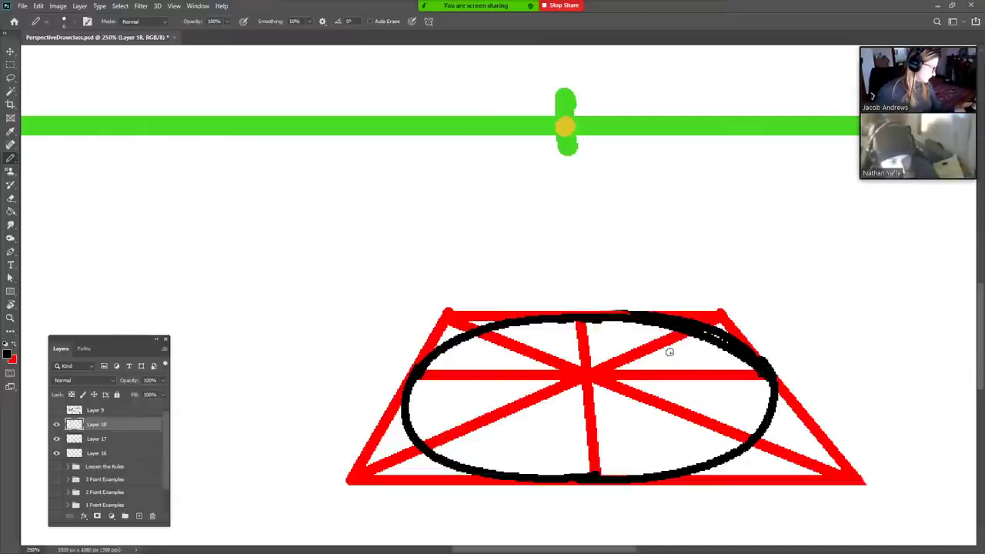
# - Erase the doubled, excess black strokes along both sides of the ellipse's upper right arc
pyautogui.press('e')
pyautogui.moveTo(782, 371)
pyautogui.mouseDown()
pyautogui.moveTo(704, 327)
pyautogui.moveTo(618, 314)
pyautogui.mouseUp()
pyautogui.moveTo(730, 333); pyautogui.dragTo(617, 317)
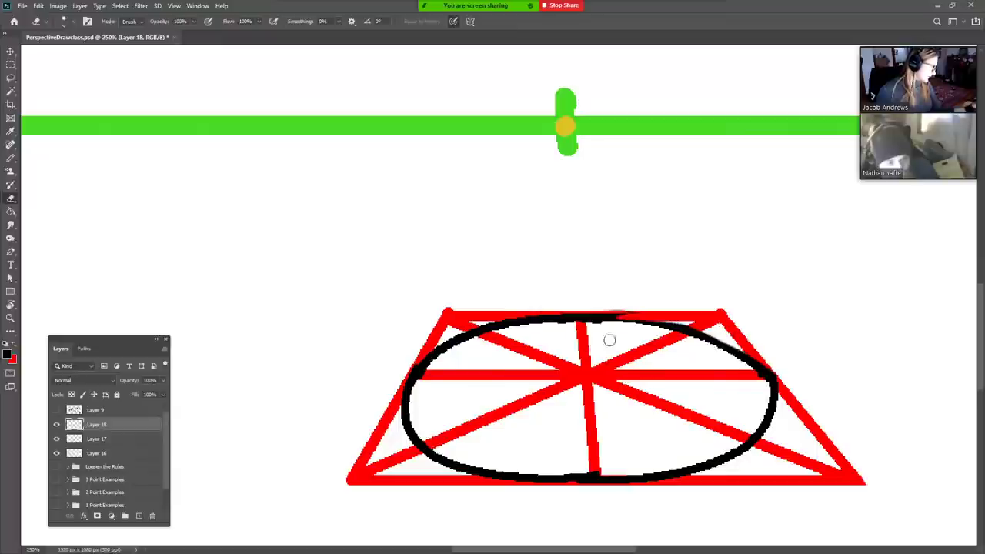
pyautogui.moveTo(762, 383); pyautogui.dragTo(627, 347)
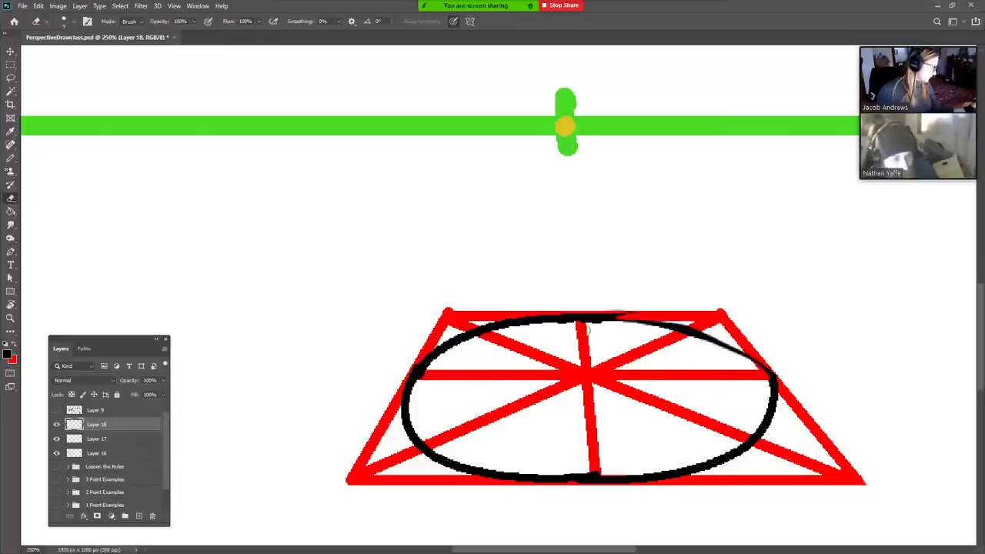
# - Redraw the thinned upper right arc of the ellipse in black from the top midpoint to the right side
pyautogui.press('b')
pyautogui.moveTo(602, 315)
pyautogui.mouseDown()
pyautogui.moveTo(731, 348)
pyautogui.moveTo(781, 403)
pyautogui.moveTo(611, 312)
pyautogui.moveTo(576, 311)
pyautogui.mouseUp()
pyautogui.hotkey('ctrl', 'z')
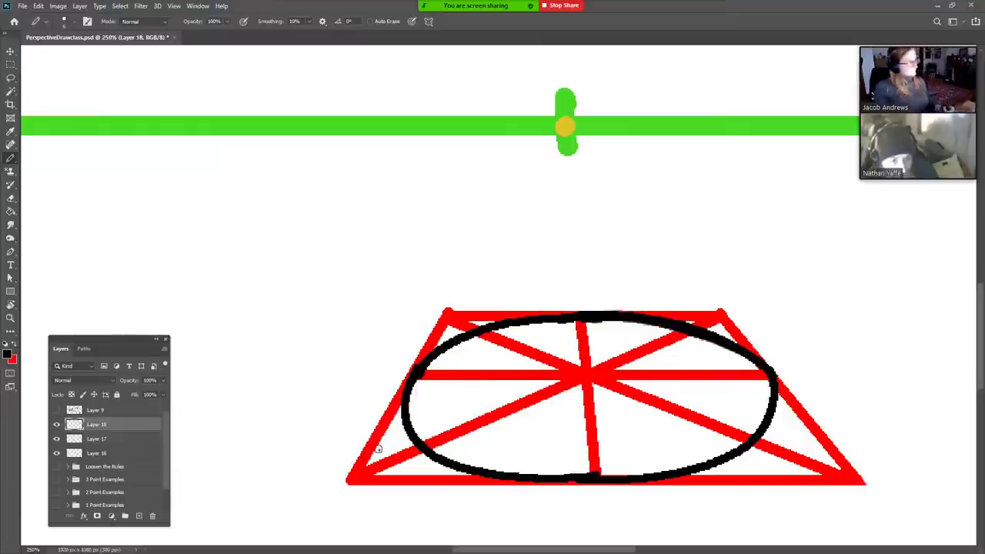
pyautogui.hscroll(5, 378, 449)
pyautogui.moveTo(364, 305)
pyautogui.mouseDown()
pyautogui.moveTo(431, 311)
pyautogui.moveTo(504, 344)
pyautogui.mouseUp()
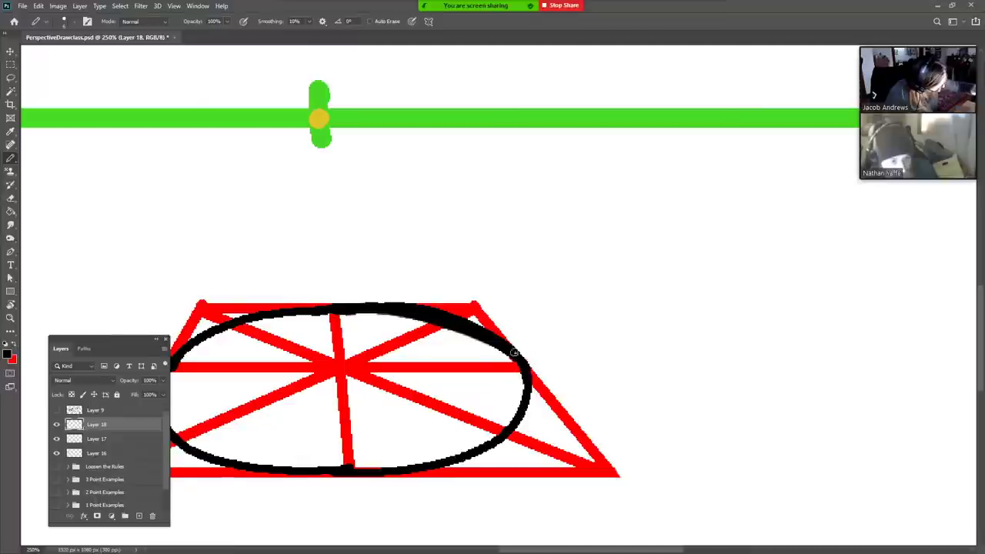
# - Trim the inner and outer edges of the redrawn upper right arc with the Eraser to even its thickness
pyautogui.press('e')
pyautogui.moveTo(316, 317)
pyautogui.mouseDown()
pyautogui.moveTo(378, 314)
pyautogui.moveTo(454, 329)
pyautogui.moveTo(513, 375)
pyautogui.mouseUp()
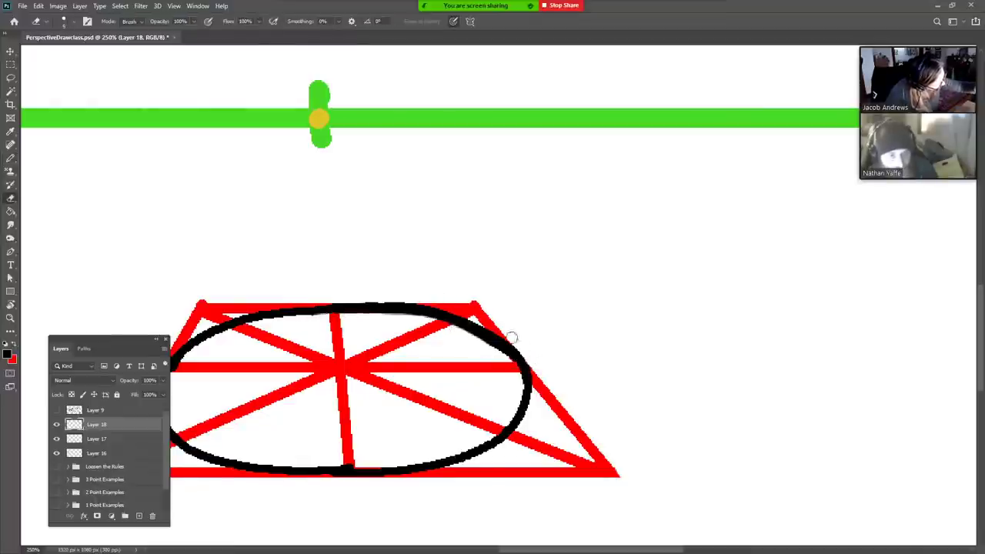
pyautogui.moveTo(377, 295); pyautogui.dragTo(442, 304)
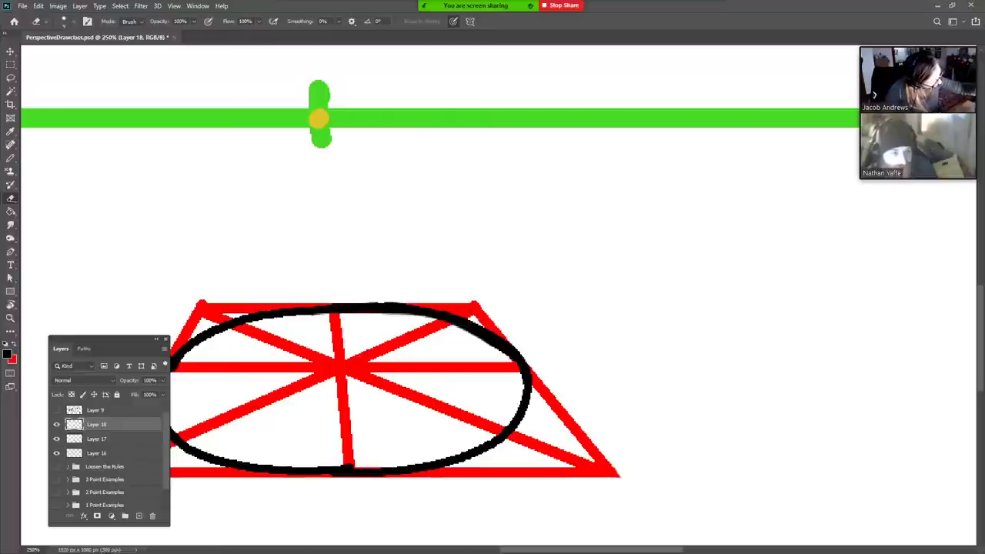
# - Try fitting an elliptical path inside the perspective square by pulling its lowest anchor down to the square's front edge
pyautogui.hscroll(-3, 546, 461)
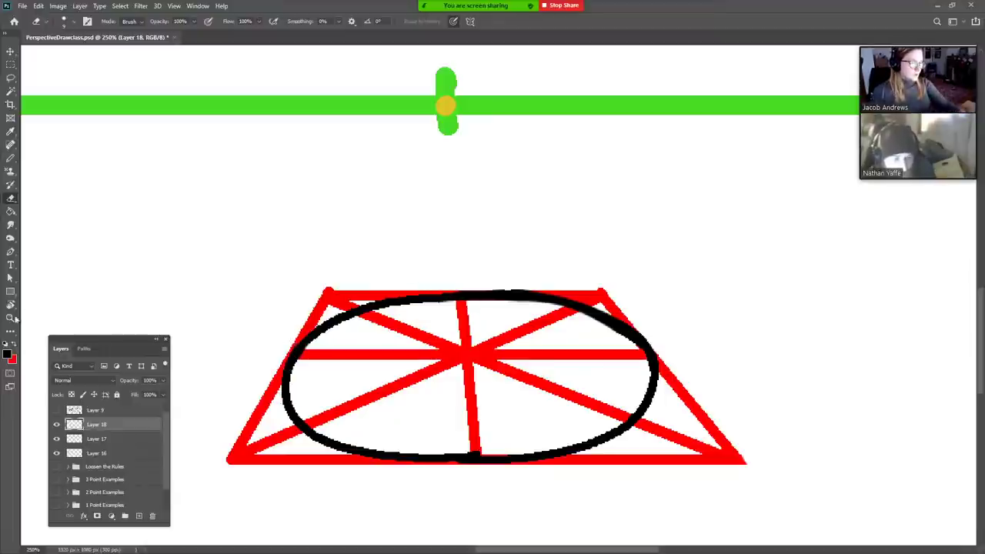
pyautogui.moveTo(11, 291); pyautogui.dragTo(49, 314)
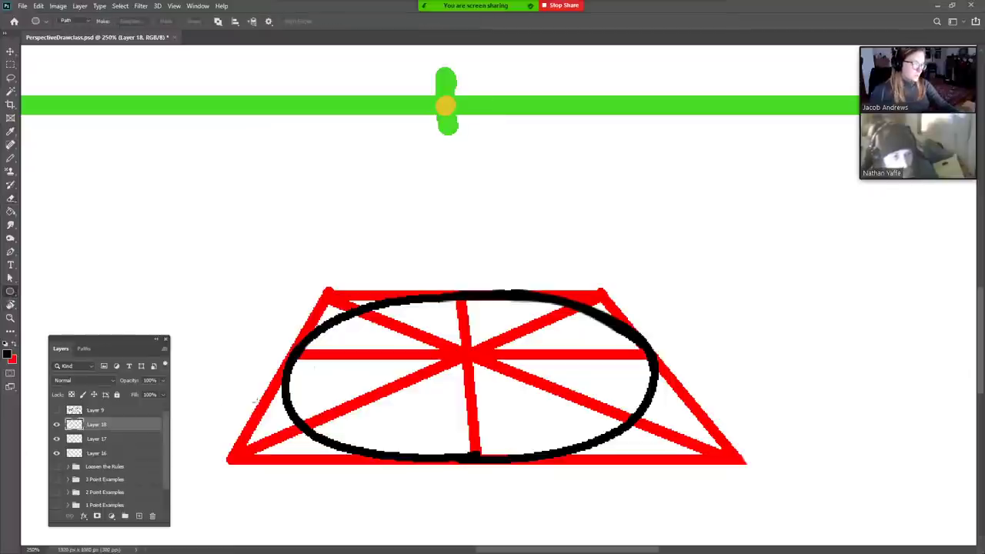
pyautogui.moveTo(308, 294); pyautogui.dragTo(668, 423)
pyautogui.moveTo(667, 424); pyautogui.dragTo(659, 448)
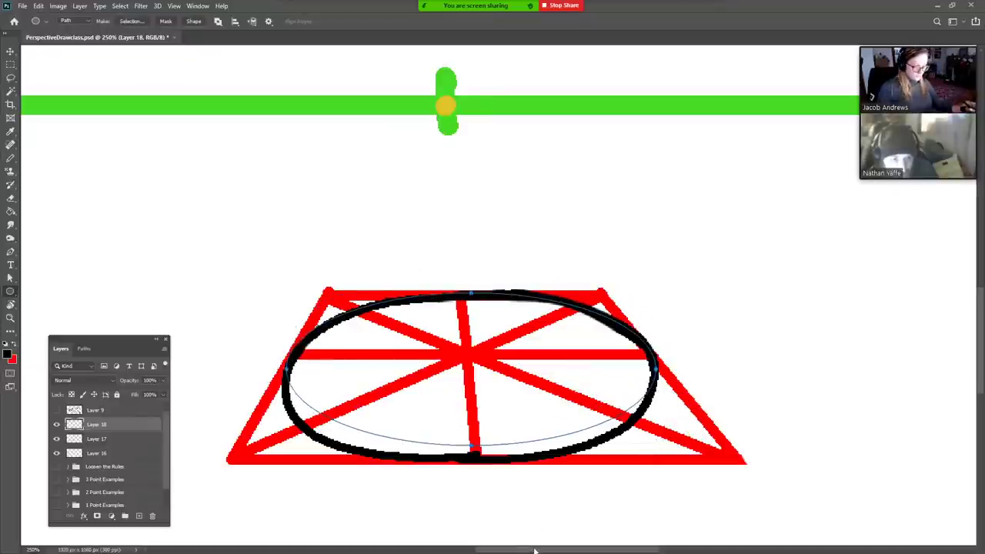
pyautogui.moveTo(328, 294); pyautogui.dragTo(651, 408)
pyautogui.press('p')
pyautogui.moveTo(471, 408); pyautogui.dragTo(472, 459)
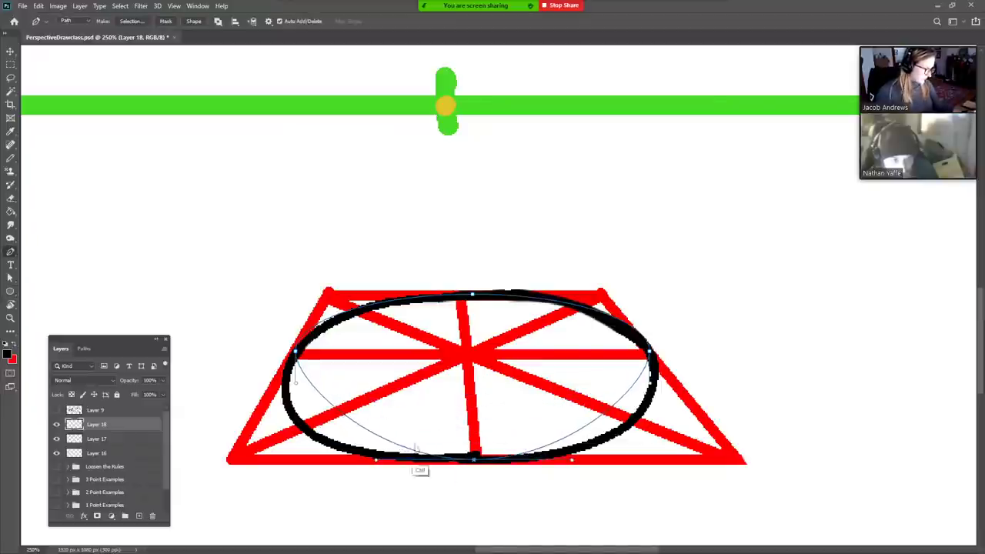
pyautogui.click(504, 209)
# - Try deleting the black ellipse's layer, dismiss the elliptical path, and undo the deletion
pyautogui.moveTo(132, 425); pyautogui.dragTo(152, 516)
pyautogui.press('z')
pyautogui.keyDown('alt'); pyautogui.click(553, 385); pyautogui.keyUp('alt')
pyautogui.keyDown('alt'); pyautogui.click(552, 385); pyautogui.keyUp('alt')
pyautogui.keyDown('alt'); pyautogui.click(546, 408); pyautogui.keyUp('alt')
pyautogui.click(84, 348)
pyautogui.click(572, 369)
pyautogui.click(60, 349)
pyautogui.hotkey('ctrl', 'z')
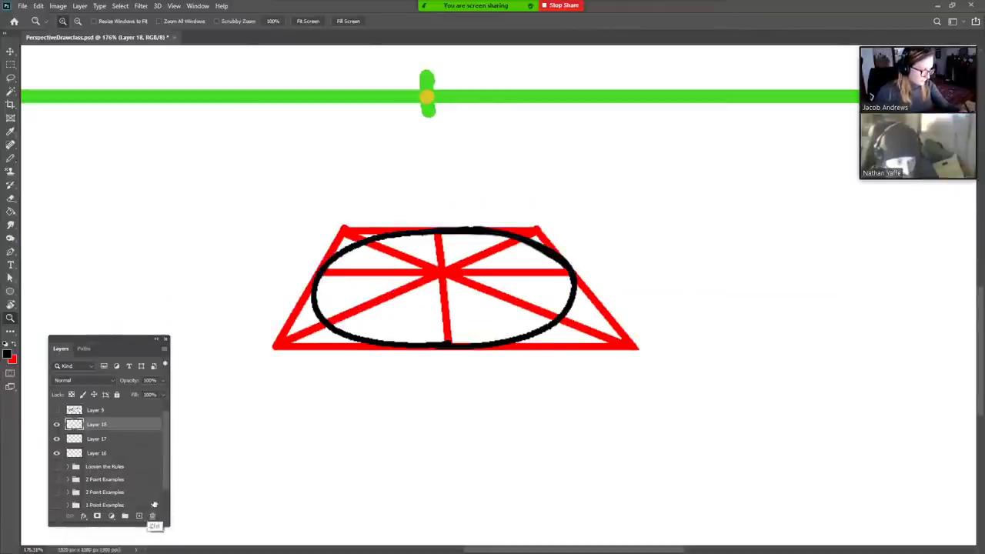
# - Draw straight vertical black lines upward from the ellipse's left and right sides to above the horizon line
pyautogui.press('b')
pyautogui.moveTo(313, 292)
pyautogui.mouseDown()
pyautogui.moveTo(323, 146)
pyautogui.moveTo(426, 145)
pyautogui.mouseUp()
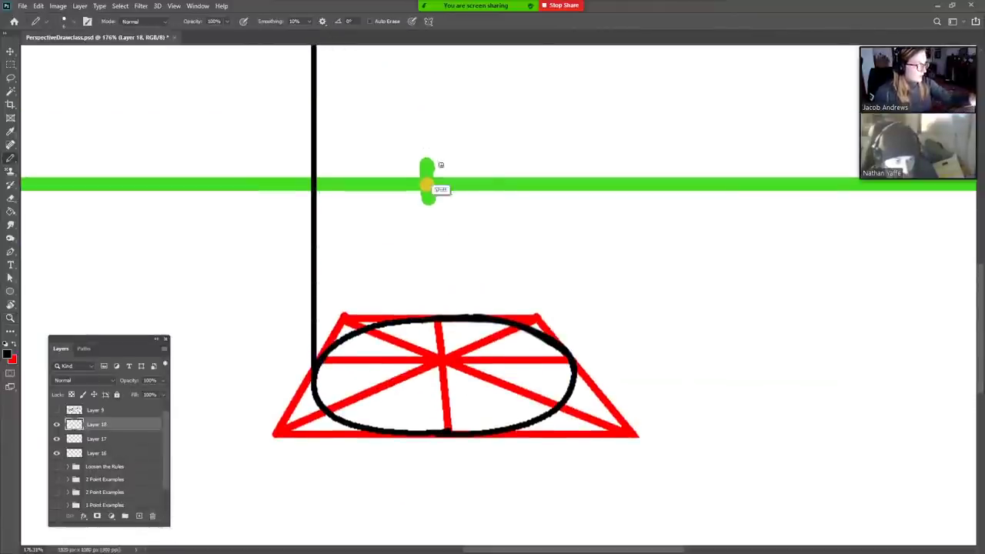
pyautogui.moveTo(574, 370); pyautogui.dragTo(576, 53)
pyautogui.moveTo(572, 208)
pyautogui.mouseDown()
pyautogui.moveTo(506, 446)
pyautogui.moveTo(453, 340)
pyautogui.mouseUp()
# - On Layer 17, draw straight vertical red lines upward from all four corners of the perspective square
pyautogui.click(137, 459)
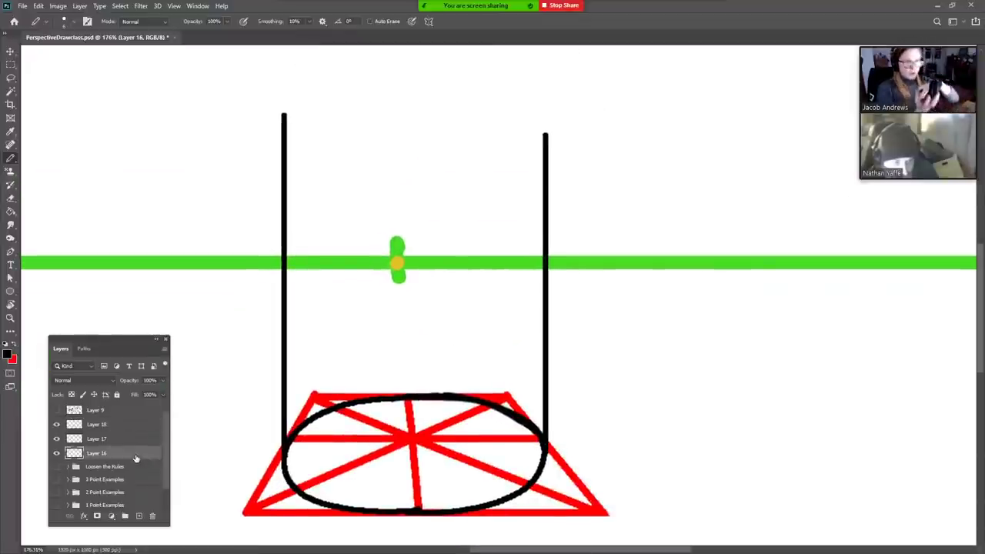
pyautogui.click(56, 453)
pyautogui.click(56, 453)
pyautogui.click(105, 439)
pyautogui.press('x')
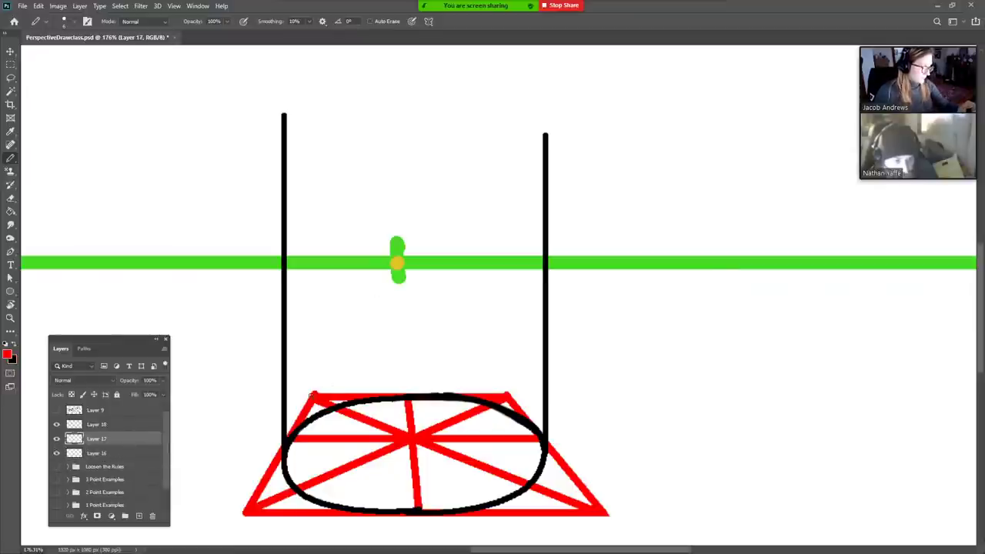
pyautogui.moveTo(315, 396); pyautogui.dragTo(314, 123)
pyautogui.moveTo(243, 512); pyautogui.dragTo(244, 105)
pyautogui.moveTo(605, 511); pyautogui.dragTo(626, 108)
pyautogui.moveTo(508, 395); pyautogui.dragTo(521, 98)
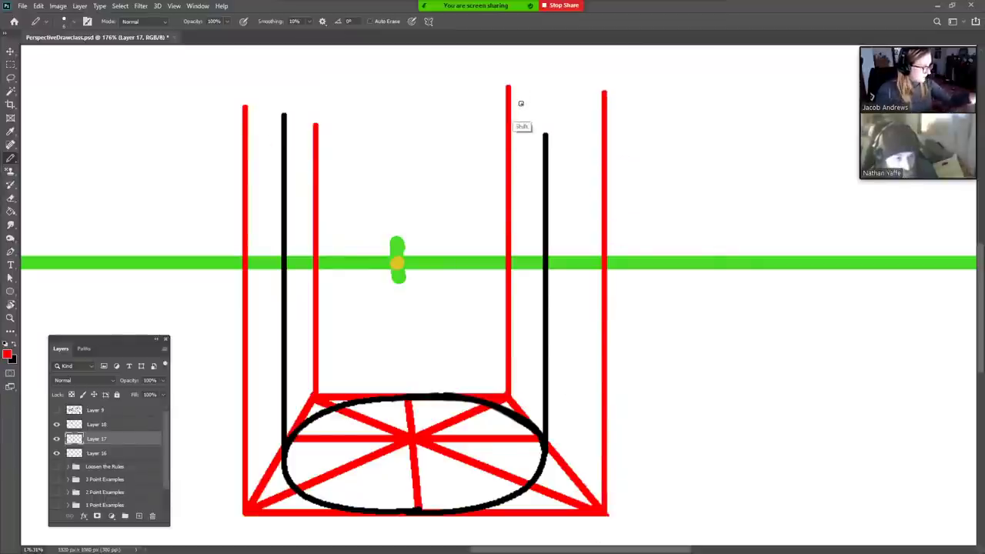
# - Hide Layer 18 and draw vertical red lines upward from the midpoints of the square's four sides
pyautogui.click(56, 426)
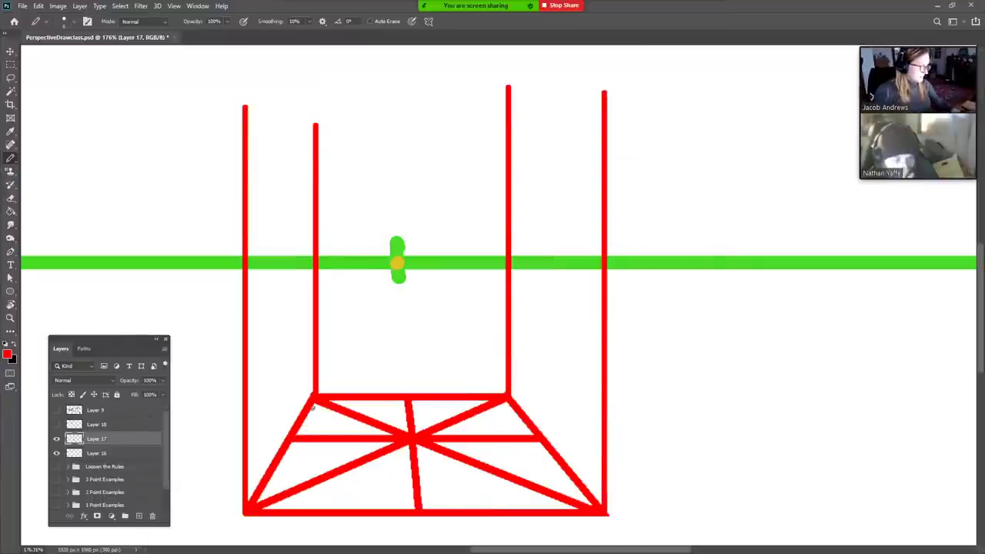
pyautogui.moveTo(289, 437); pyautogui.dragTo(288, 87)
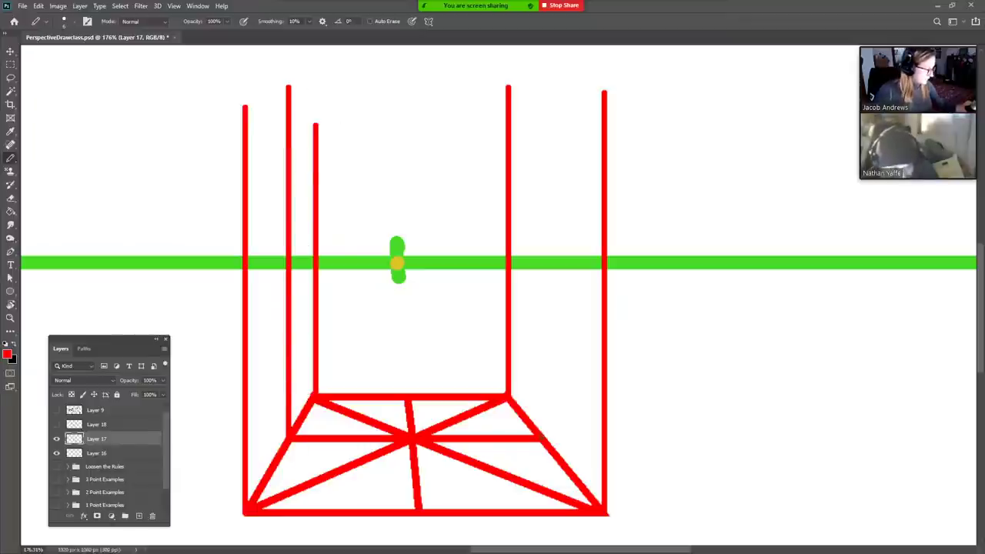
pyautogui.moveTo(542, 437); pyautogui.dragTo(542, 91)
pyautogui.moveTo(407, 394); pyautogui.dragTo(407, 94)
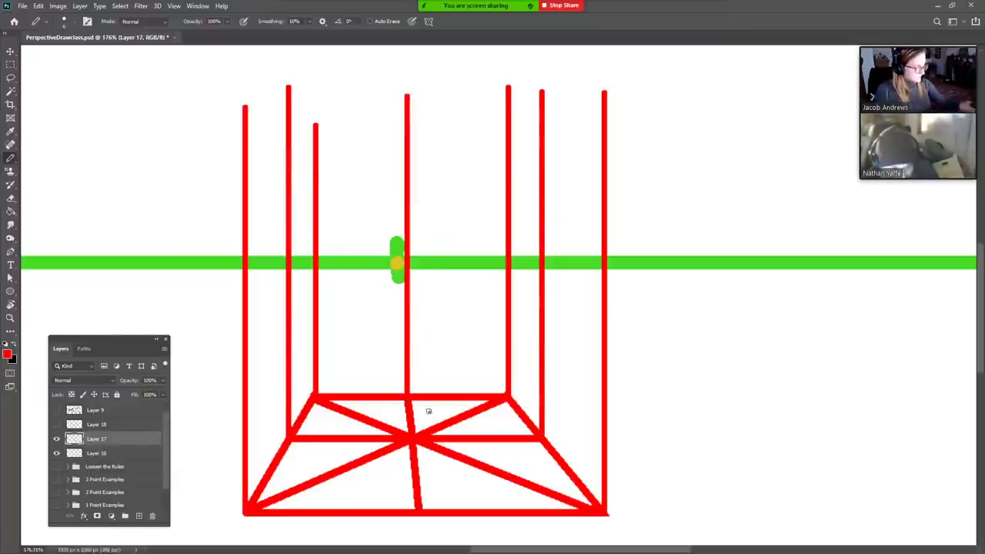
pyautogui.moveTo(421, 510); pyautogui.dragTo(421, 89)
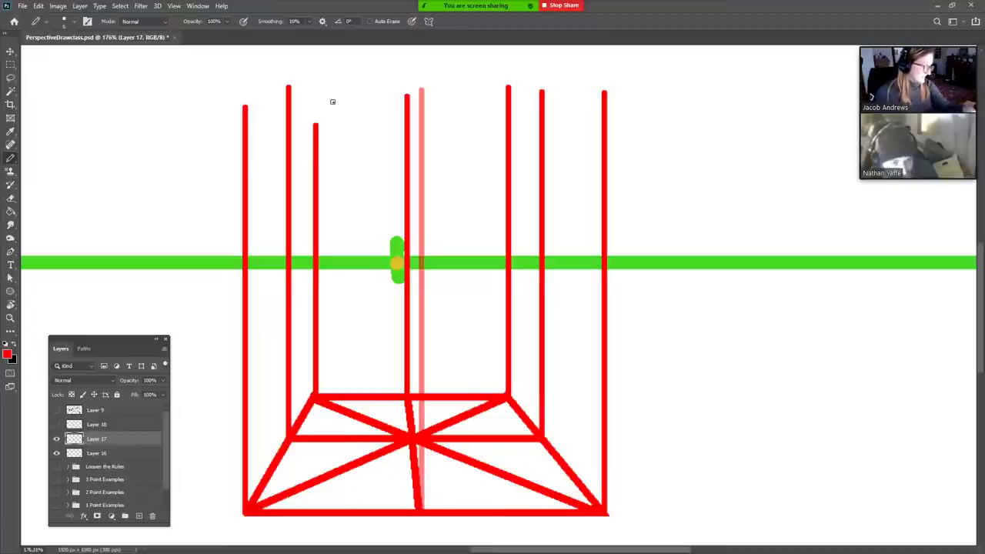
# - Draw the box top's back edge and its left receding edge along a vanishing-point path, extending the front left vertical to meet it
pyautogui.moveTo(315, 124); pyautogui.dragTo(506, 124)
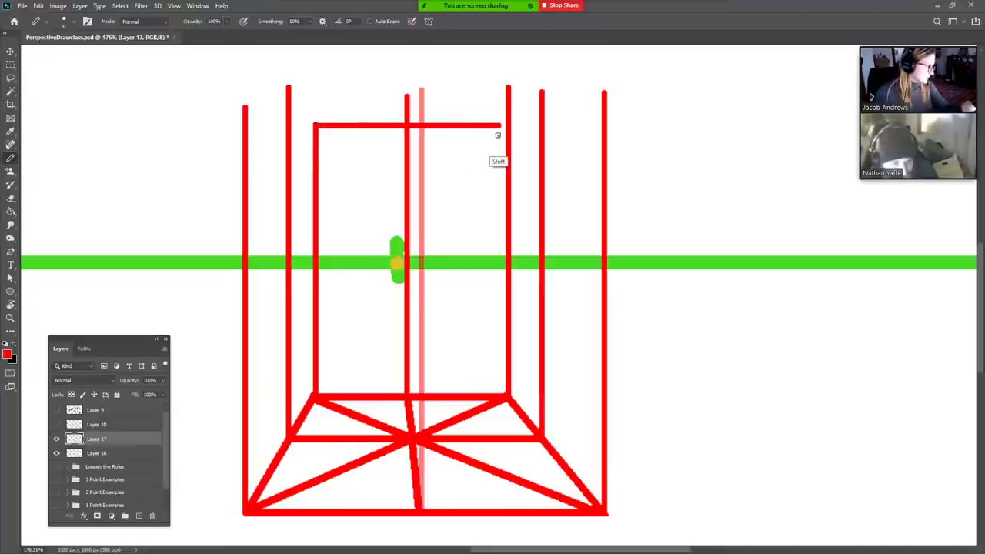
pyautogui.press('p')
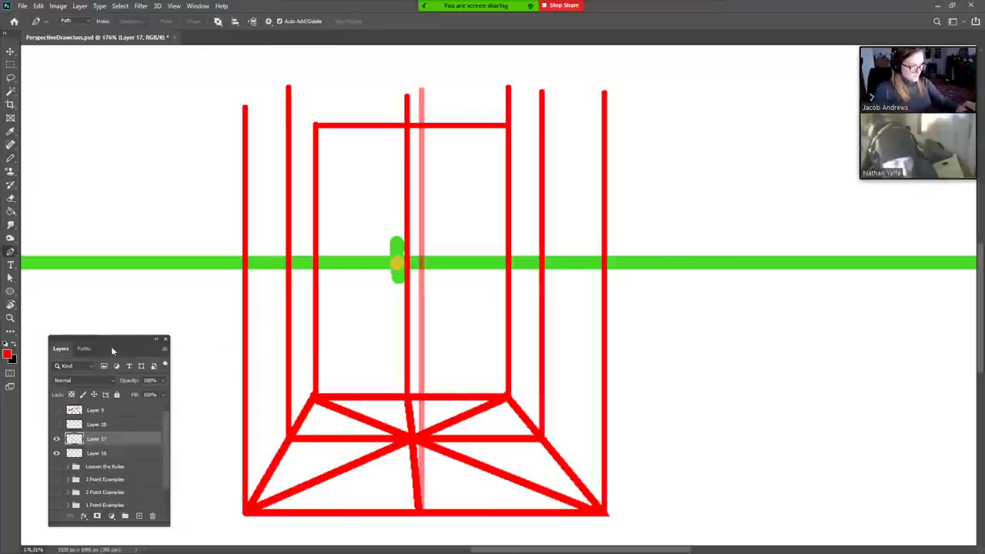
pyautogui.click(83, 349)
pyautogui.click(125, 388)
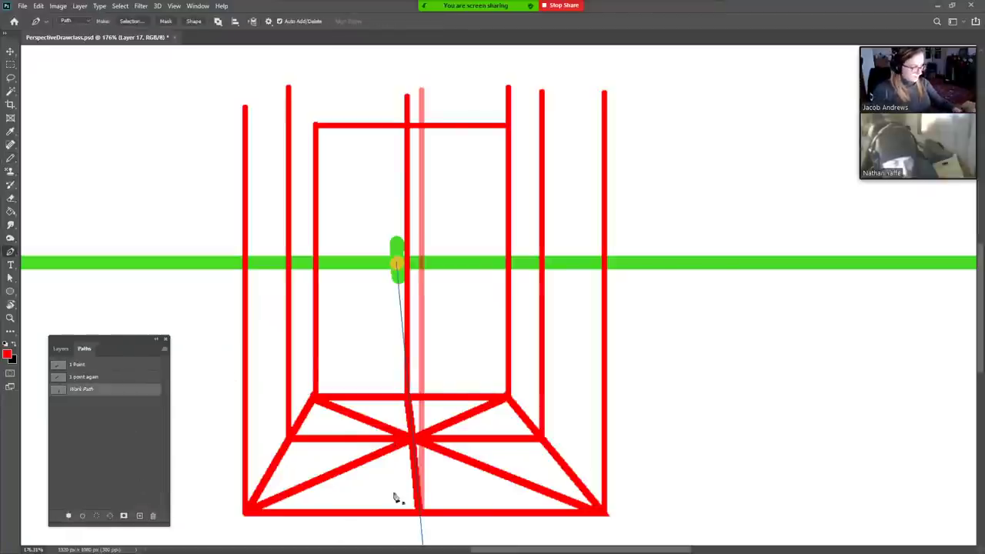
pyautogui.scroll(-3, 458, 369)
pyautogui.moveTo(416, 478)
pyautogui.mouseDown()
pyautogui.moveTo(402, 468)
pyautogui.moveTo(264, 39)
pyautogui.moveTo(266, 179)
pyautogui.moveTo(253, 175)
pyautogui.mouseUp()
pyautogui.press('b')
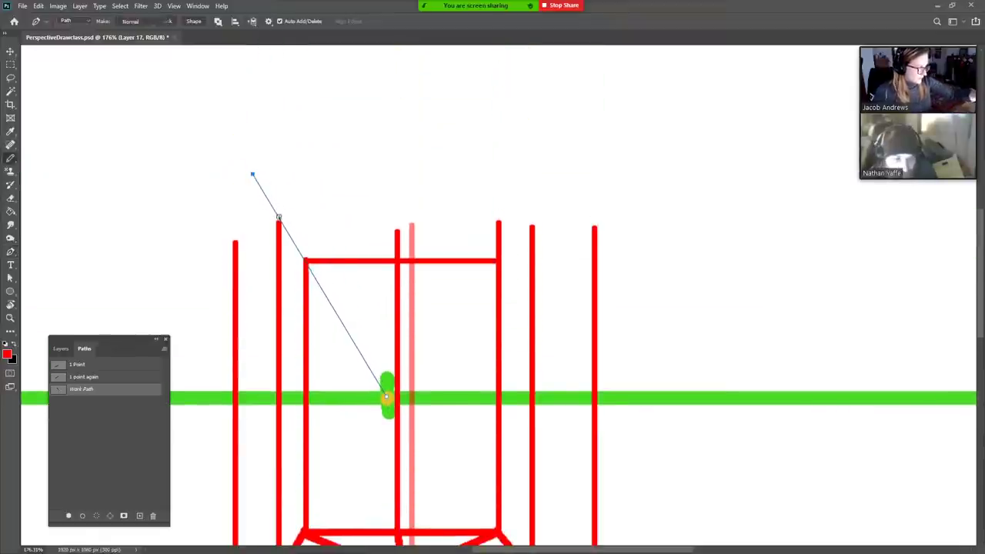
pyautogui.scroll(-2, 289, 193)
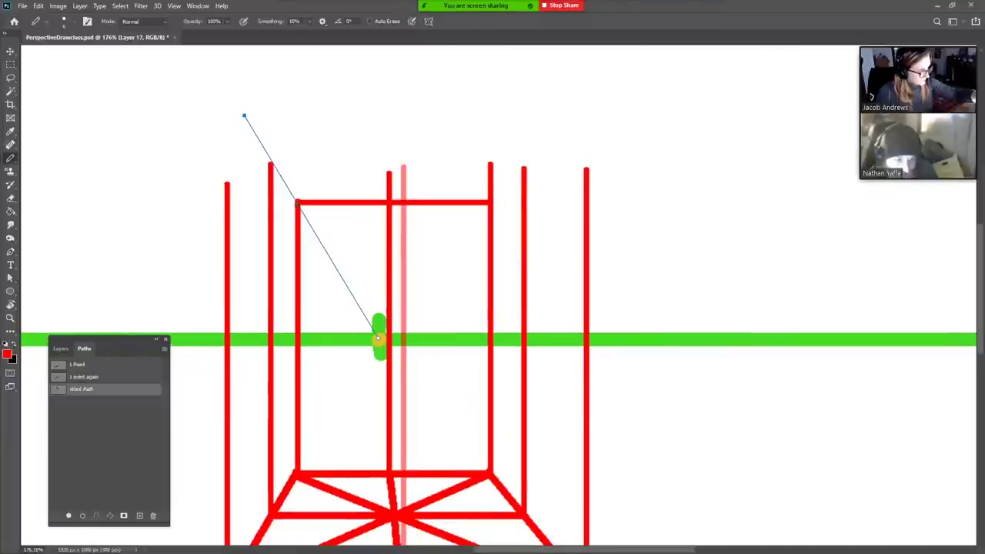
pyautogui.keyDown('shift'); pyautogui.click(225, 85); pyautogui.keyUp('shift')
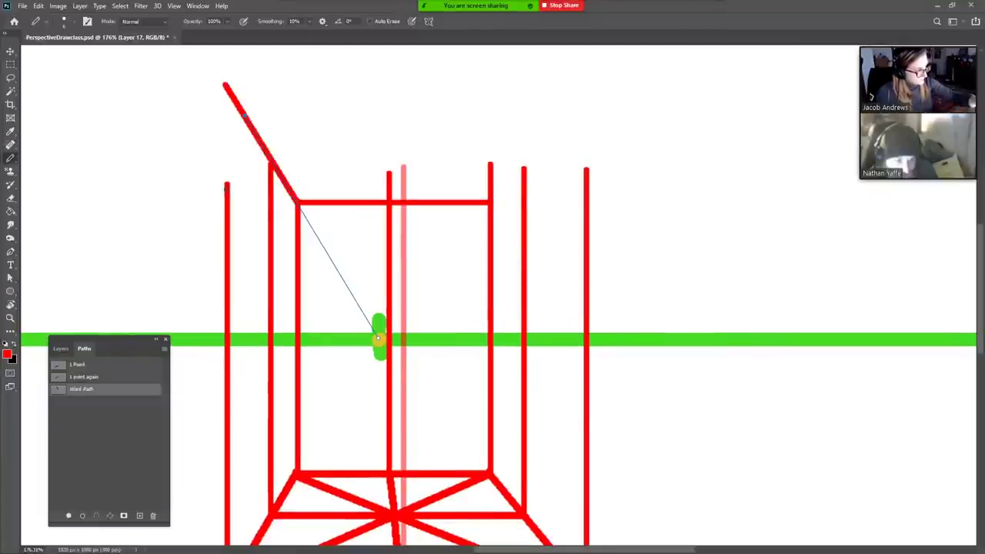
pyautogui.keyDown('shift'); pyautogui.click(227, 88); pyautogui.keyUp('shift')
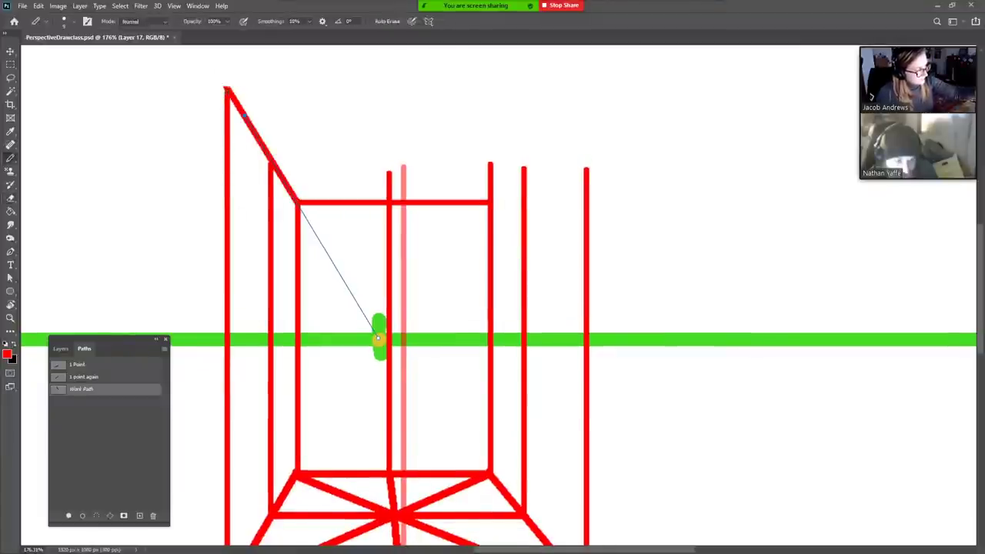
# - Draw the box top's front edge in red, extend the front right vertical to it, and connect the right receding edge
pyautogui.moveTo(230, 92); pyautogui.dragTo(601, 93)
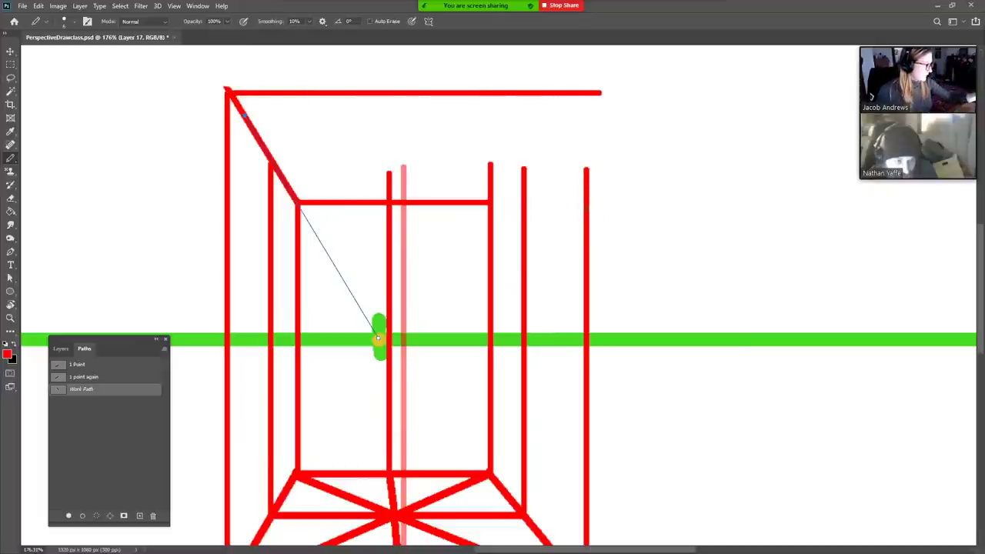
pyautogui.moveTo(587, 229); pyautogui.dragTo(588, 93)
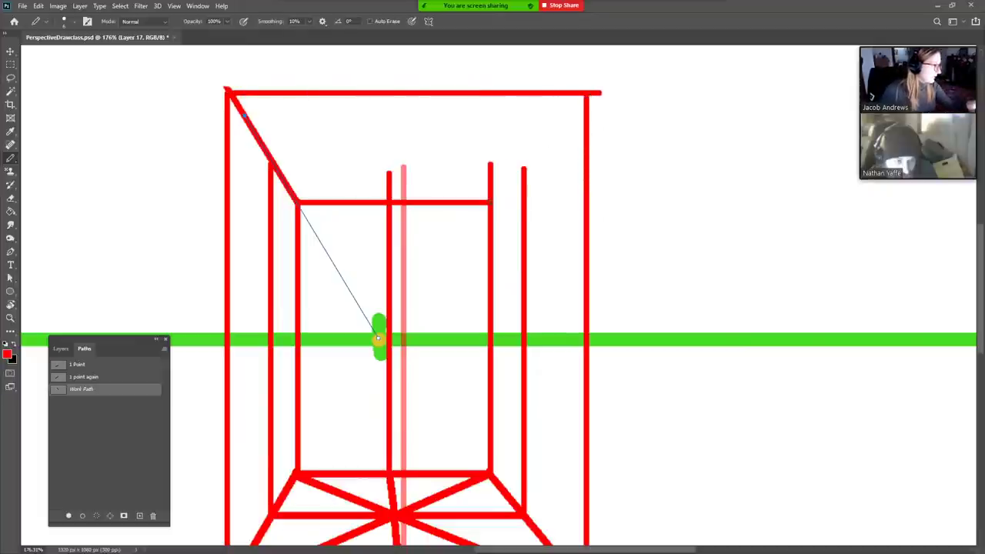
pyautogui.keyDown('shift'); pyautogui.click(492, 202); pyautogui.keyUp('shift')
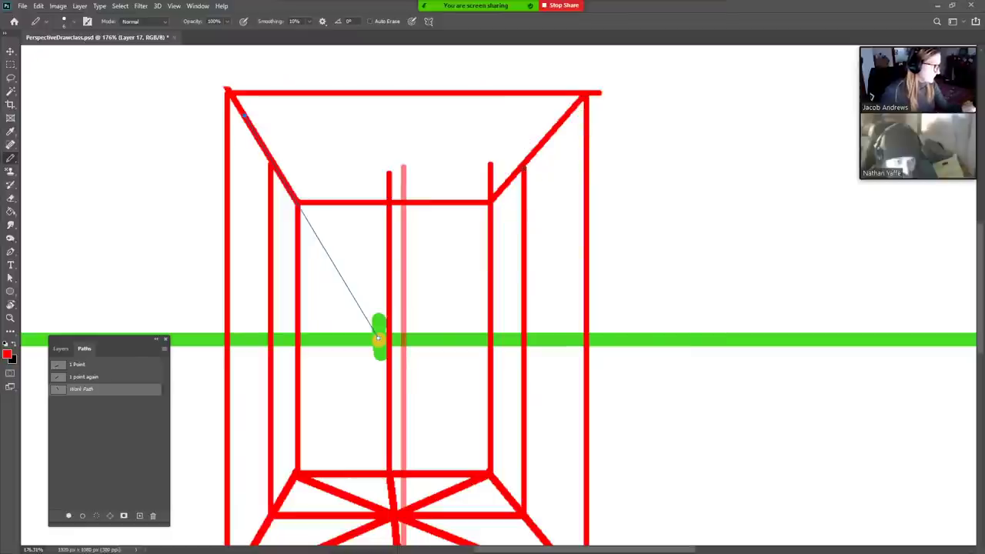
# - Add the horizontal and receding centre lines across the box top, erasing the excess tip of the back middle vertical
pyautogui.click(276, 166)
pyautogui.keyDown('shift'); pyautogui.click(490, 166); pyautogui.keyUp('shift')
pyautogui.moveTo(431, 232); pyautogui.dragTo(436, 177)
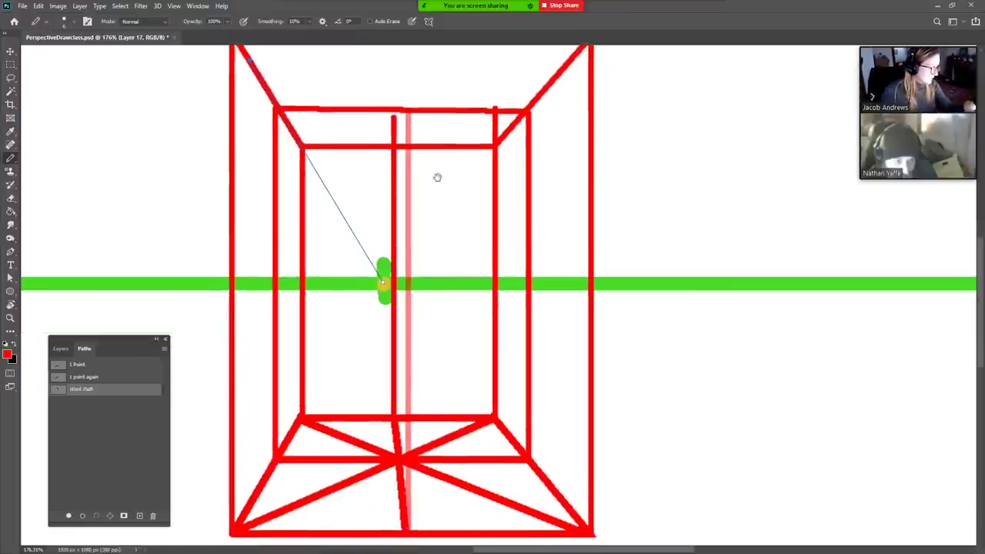
pyautogui.moveTo(416, 112)
pyautogui.mouseDown()
pyautogui.moveTo(385, 275)
pyautogui.moveTo(379, 174)
pyautogui.mouseUp()
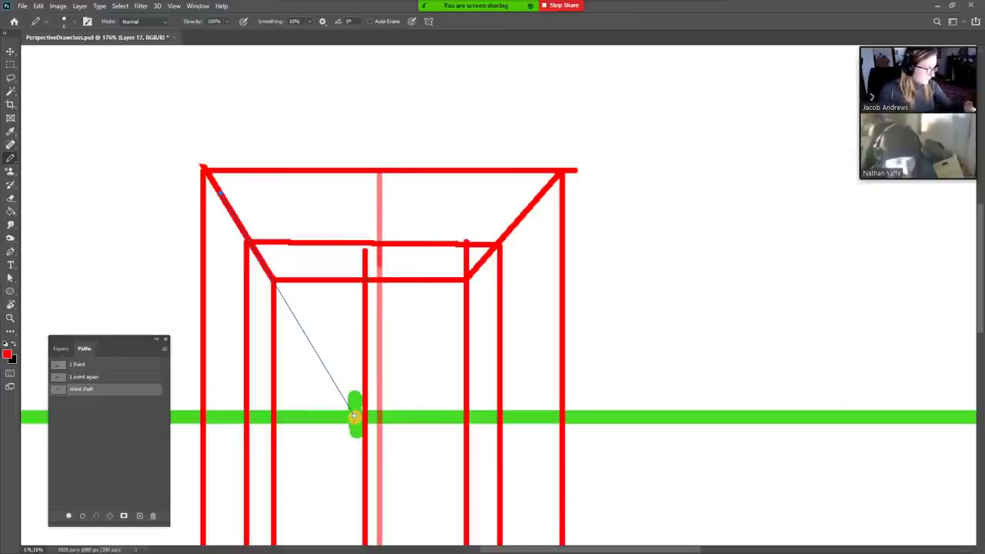
pyautogui.press('e')
pyautogui.moveTo(364, 252); pyautogui.dragTo(364, 266)
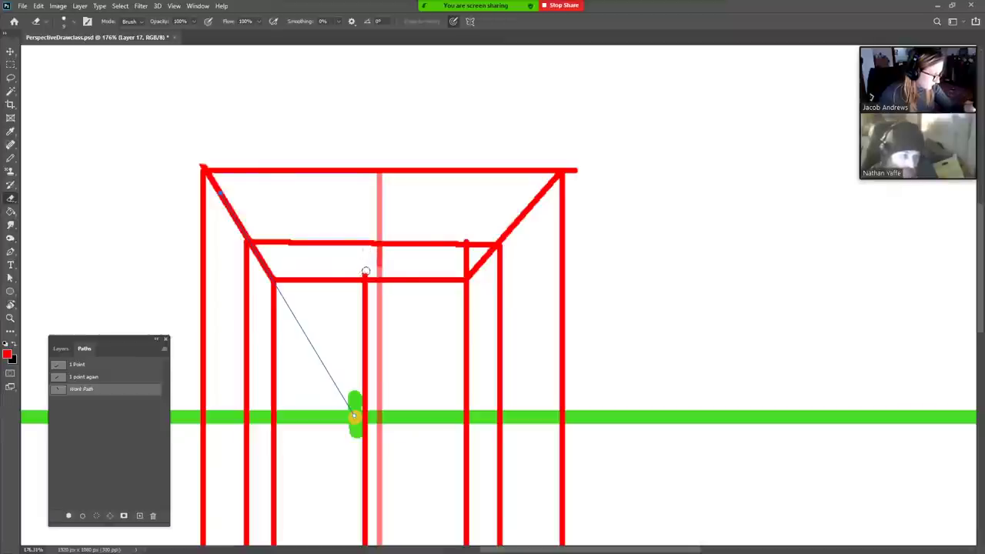
pyautogui.press('b')
pyautogui.keyDown('shift'); pyautogui.click(367, 275); pyautogui.keyUp('shift')
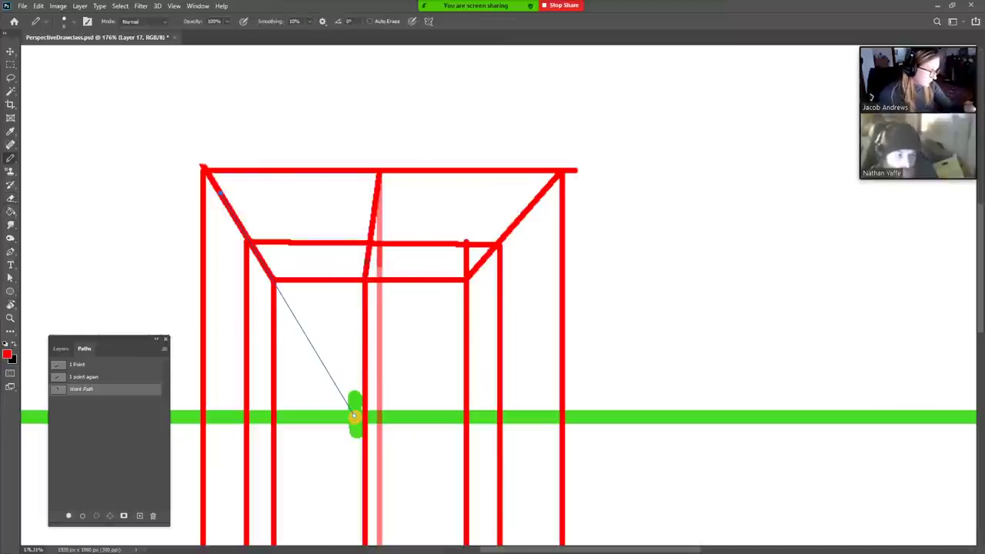
# - Draw both red diagonals between the opposite corners of the box top
pyautogui.keyDown('shift'); pyautogui.click(465, 278); pyautogui.keyUp('shift')
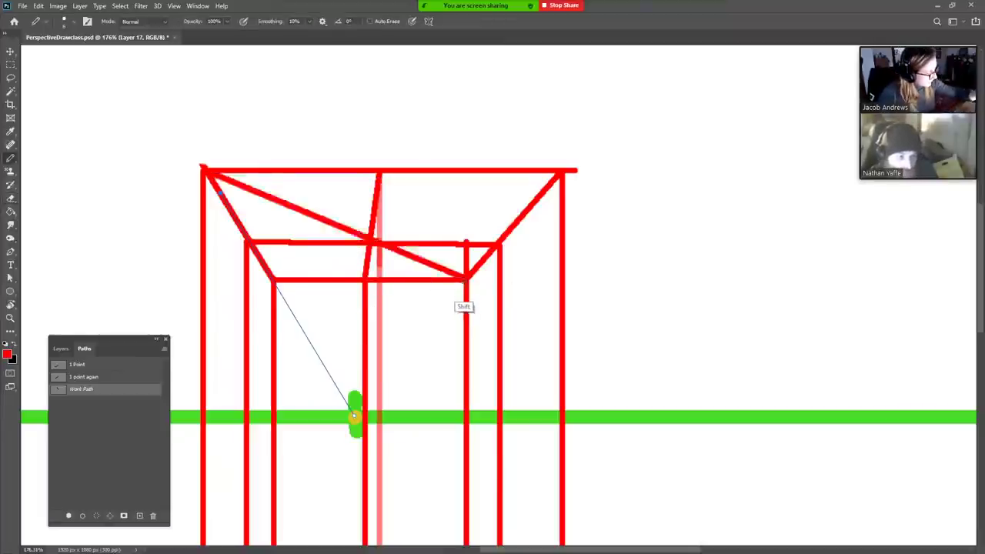
pyautogui.keyDown('shift'); pyautogui.click(273, 281); pyautogui.keyUp('shift')
pyautogui.moveTo(503, 433)
pyautogui.mouseDown()
pyautogui.moveTo(539, 258)
pyautogui.moveTo(535, 324)
pyautogui.mouseUp()
# - Show Layer 18 and draw the left half of a black ellipse in the box top, undoing the lower right arc
pyautogui.click(70, 350)
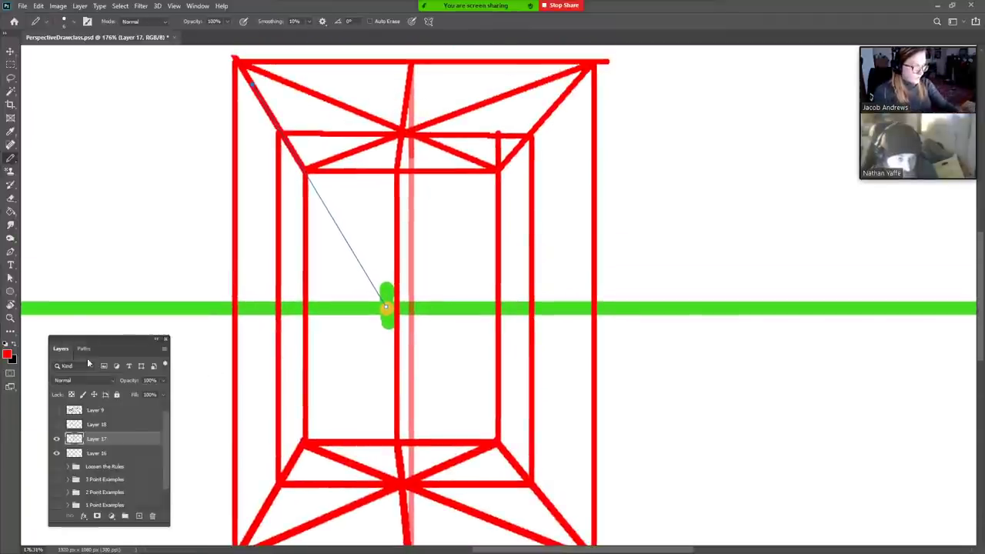
pyautogui.click(57, 425)
pyautogui.click(139, 425)
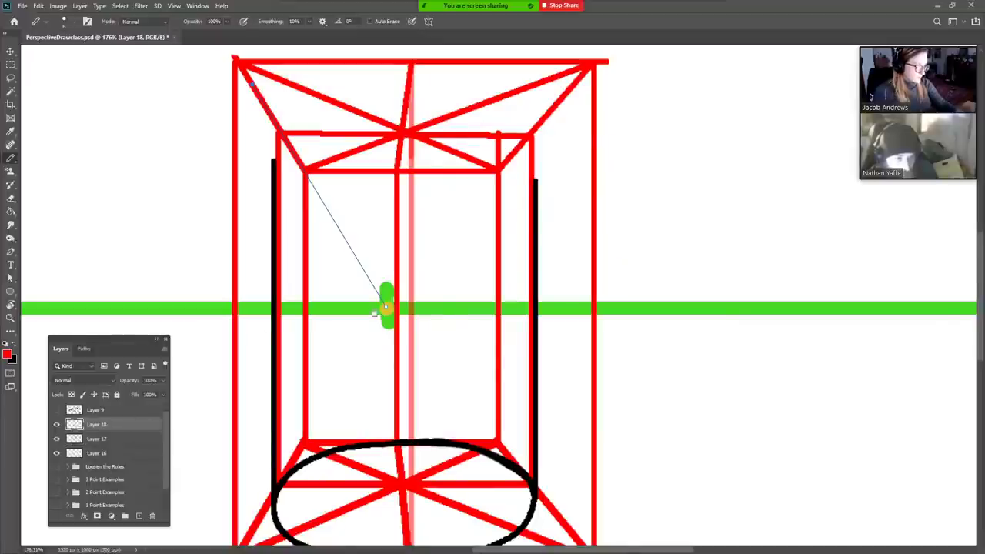
pyautogui.moveTo(428, 285); pyautogui.dragTo(534, 336)
pyautogui.moveTo(510, 114)
pyautogui.mouseDown()
pyautogui.moveTo(441, 122)
pyautogui.moveTo(398, 154)
pyautogui.moveTo(387, 186)
pyautogui.moveTo(452, 223)
pyautogui.moveTo(517, 225)
pyautogui.mouseUp()
pyautogui.moveTo(631, 188)
pyautogui.mouseDown()
pyautogui.moveTo(598, 210)
pyautogui.moveTo(546, 221)
pyautogui.moveTo(470, 224)
pyautogui.mouseUp()
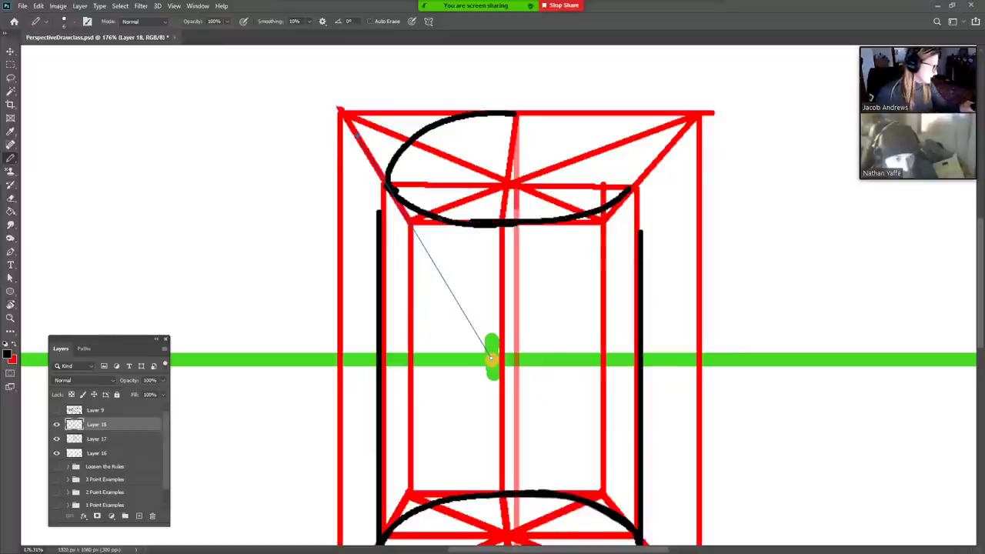
pyautogui.hotkey('ctrl', 'z')
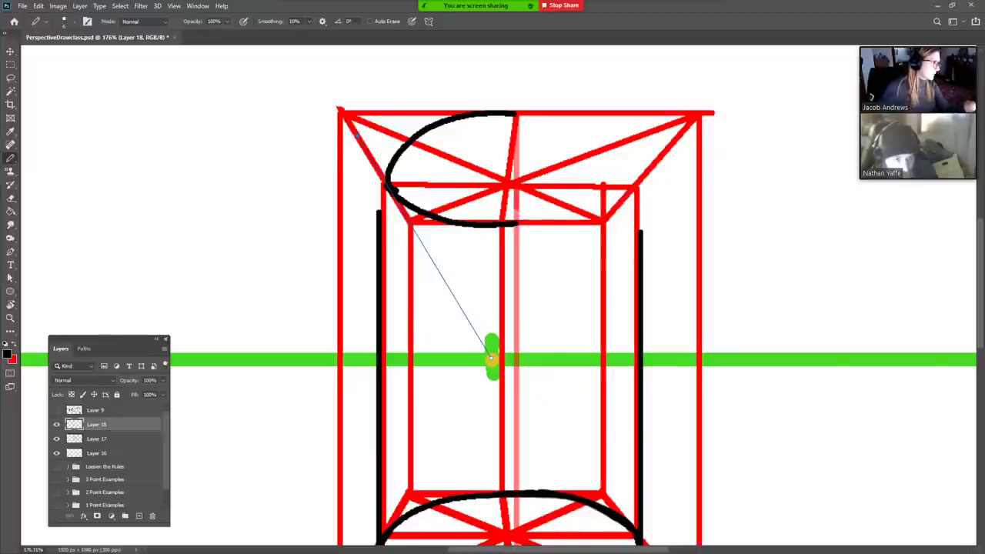
# - Erase the lower left arc of the black ellipse in the box top
pyautogui.press('e')
pyautogui.moveTo(391, 189)
pyautogui.mouseDown()
pyautogui.moveTo(424, 212)
pyautogui.moveTo(487, 219)
pyautogui.mouseUp()
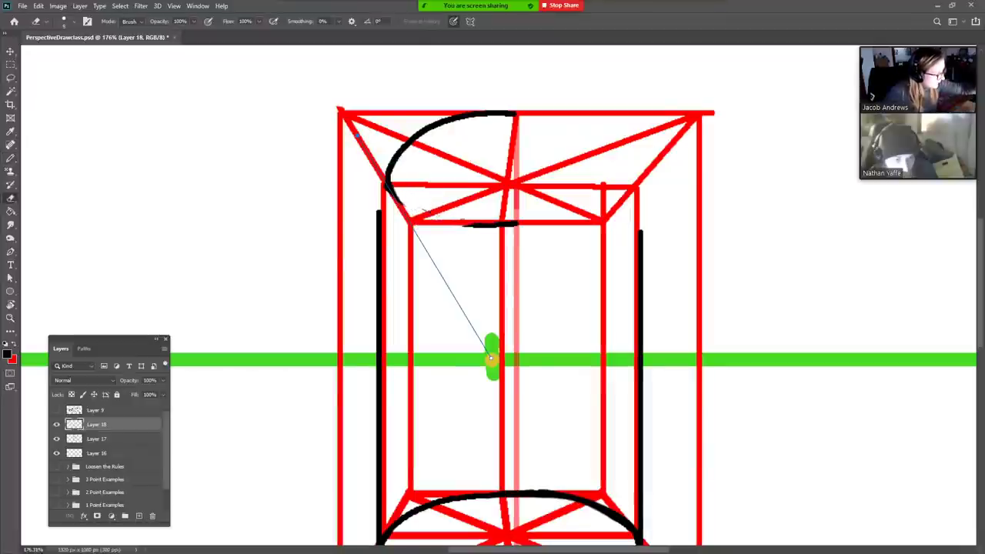
pyautogui.moveTo(415, 202); pyautogui.dragTo(527, 231)
# - Redraw the top ellipse's lower left arc in black to the back edge's midpoint, undoing the unsuitable strokes
pyautogui.press('b')
pyautogui.moveTo(393, 194); pyautogui.dragTo(414, 219)
pyautogui.hotkey('ctrl', 'z')
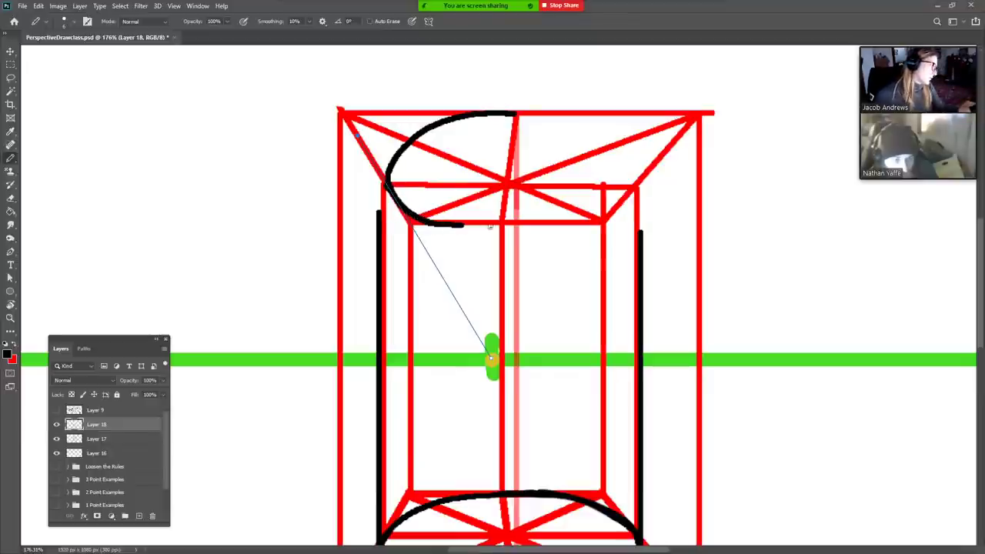
pyautogui.moveTo(461, 224)
pyautogui.mouseDown()
pyautogui.moveTo(576, 223)
pyautogui.moveTo(631, 185)
pyautogui.moveTo(618, 141)
pyautogui.moveTo(515, 114)
pyautogui.mouseUp()
pyautogui.hotkey('ctrl', 'z')
pyautogui.hotkey('ctrl', 'z')
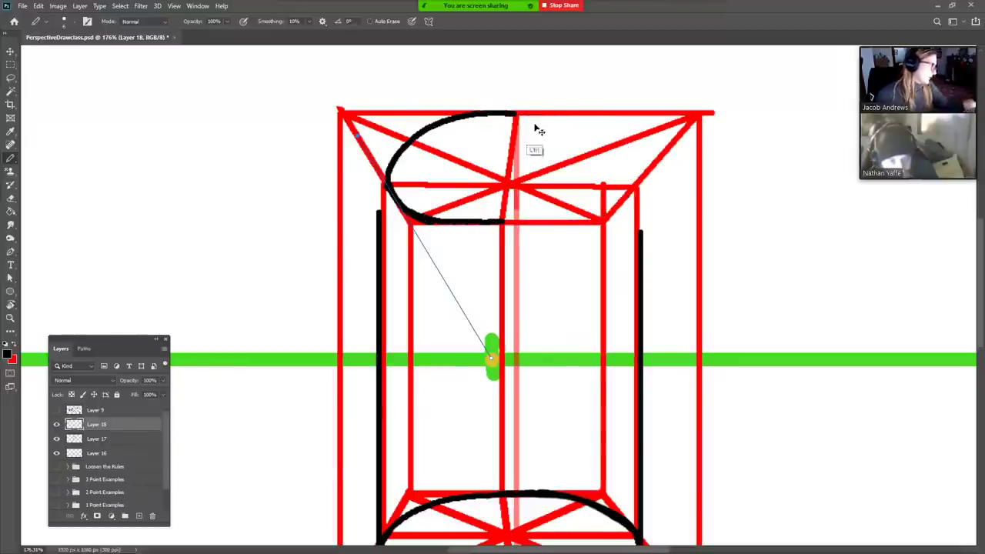
# - Remove the top ellipse's lower left arc and draw its upper right arc in black to the box's right side, undoing the unsuitable attempt
pyautogui.hotkey('ctrl', 'z')
pyautogui.hotkey('ctrl', 'z')
pyautogui.hotkey('ctrl', 'shift', 'z')
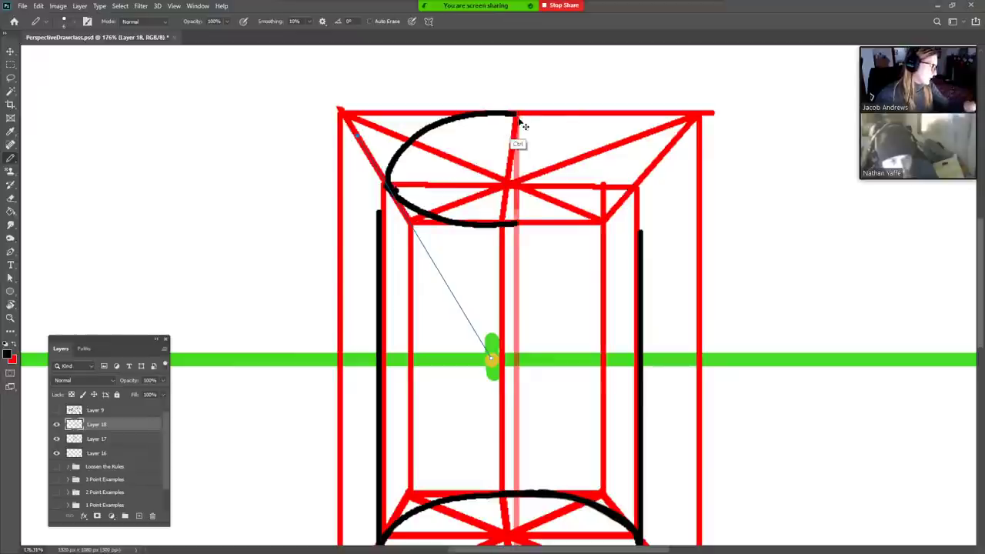
pyautogui.hotkey('ctrl', 'z')
pyautogui.moveTo(636, 189)
pyautogui.mouseDown()
pyautogui.moveTo(630, 145)
pyautogui.moveTo(577, 117)
pyautogui.moveTo(428, 126)
pyautogui.mouseUp()
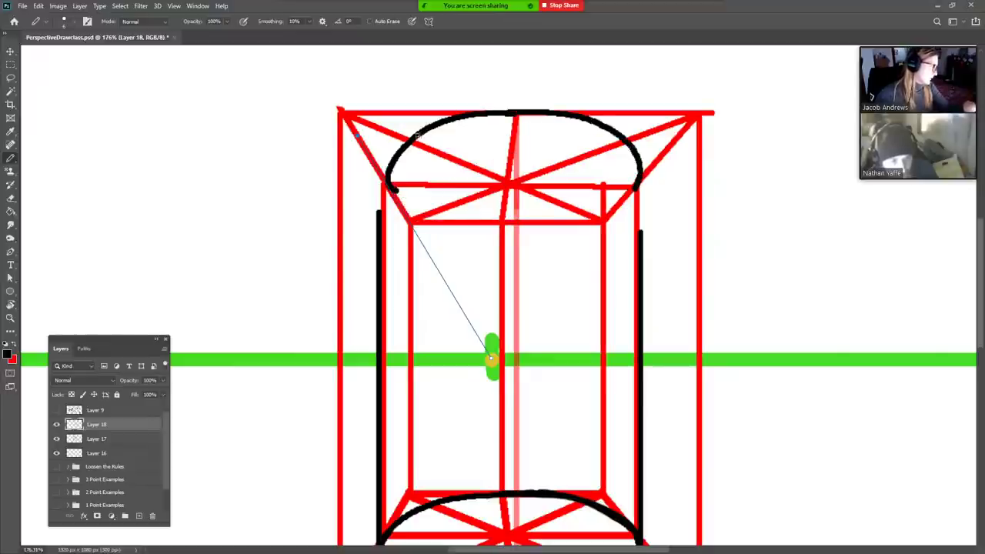
pyautogui.hotkey('ctrl', 'z')
pyautogui.moveTo(509, 114)
pyautogui.mouseDown()
pyautogui.moveTo(570, 116)
pyautogui.moveTo(635, 138)
pyautogui.mouseUp()
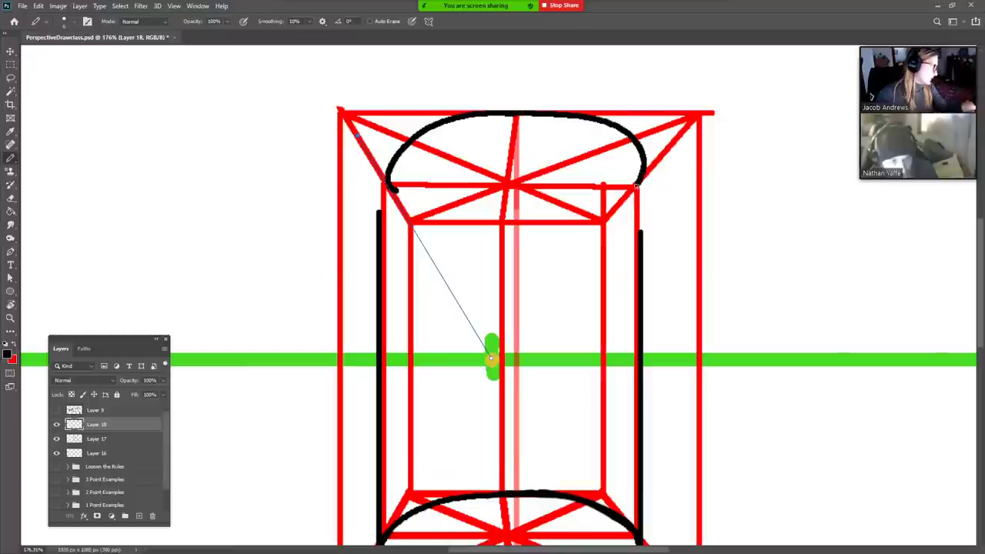
# - Close the top ellipse with one black lower arc between its two sides, undoing the unsuitable strokes
pyautogui.moveTo(635, 187)
pyautogui.mouseDown()
pyautogui.moveTo(500, 221)
pyautogui.moveTo(425, 206)
pyautogui.moveTo(389, 179)
pyautogui.moveTo(462, 221)
pyautogui.moveTo(539, 223)
pyautogui.mouseUp()
pyautogui.hotkey('ctrl', 'z')
pyautogui.hotkey('ctrl', 'z')
pyautogui.moveTo(391, 189)
pyautogui.mouseDown()
pyautogui.moveTo(430, 209)
pyautogui.moveTo(533, 216)
pyautogui.mouseUp()
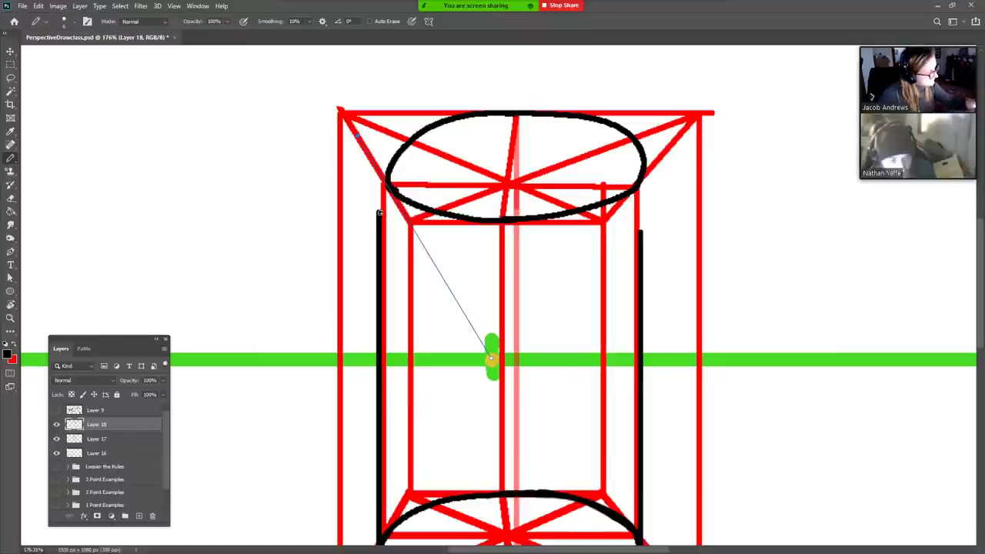
# - Select the black top ellipse by colour and scale it up to about 101.57%, aligning it with the cylinder's sides
pyautogui.moveTo(400, 273)
pyautogui.mouseDown()
pyautogui.moveTo(407, 183)
pyautogui.moveTo(384, 273)
pyautogui.mouseUp()
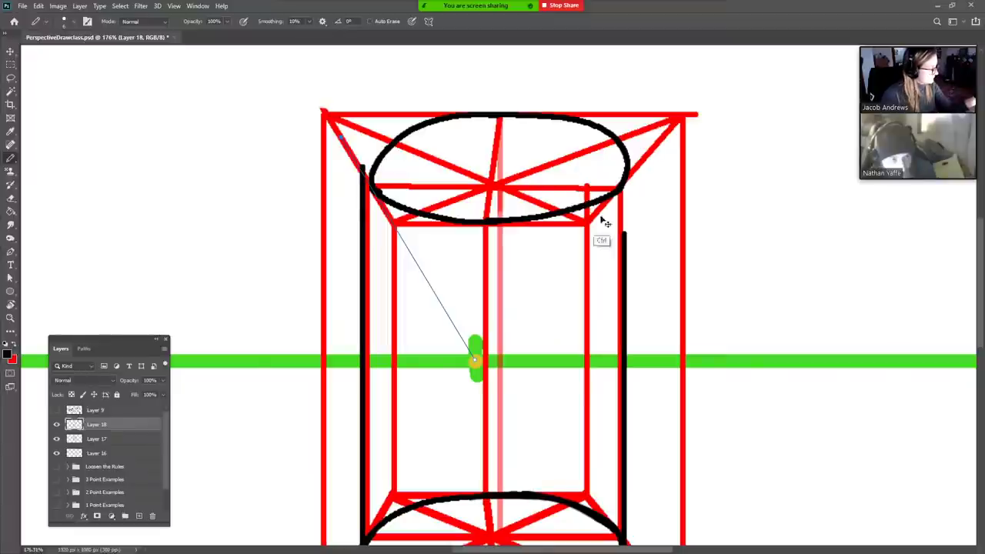
pyautogui.press('w')
pyautogui.click(84, 349)
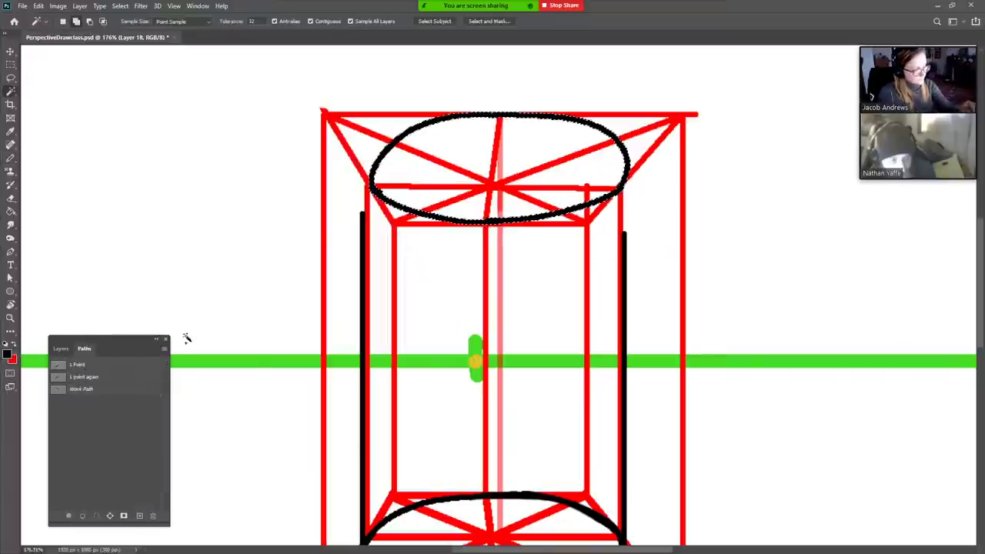
pyautogui.press('v')
pyautogui.moveTo(368, 225); pyautogui.dragTo(364, 227)
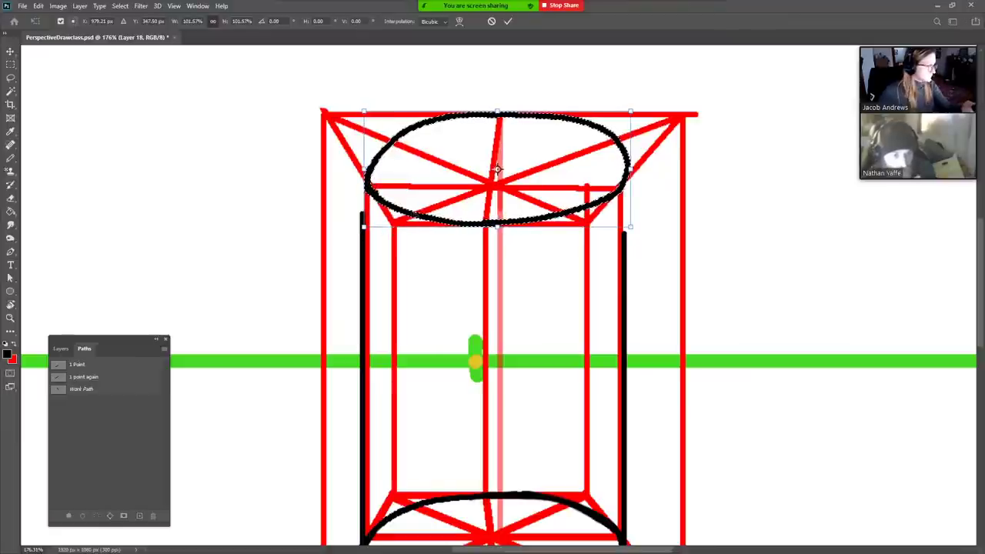
pyautogui.moveTo(421, 207); pyautogui.dragTo(419, 205)
pyautogui.press('Return')
# - Extend both black vertical sides of the cylinder up to the ends of the top ellipse
pyautogui.press('b')
pyautogui.moveTo(362, 220); pyautogui.dragTo(363, 198)
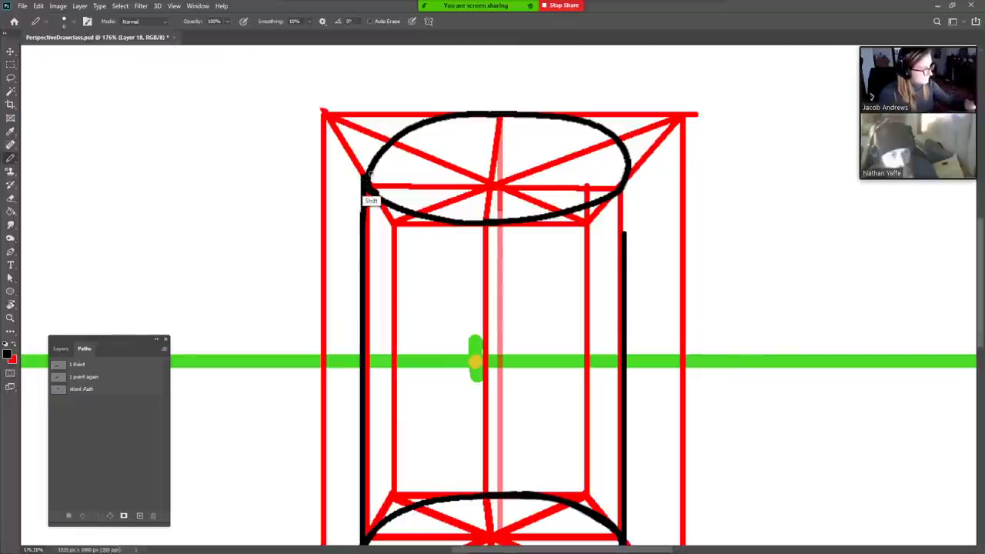
pyautogui.moveTo(624, 240); pyautogui.dragTo(623, 194)
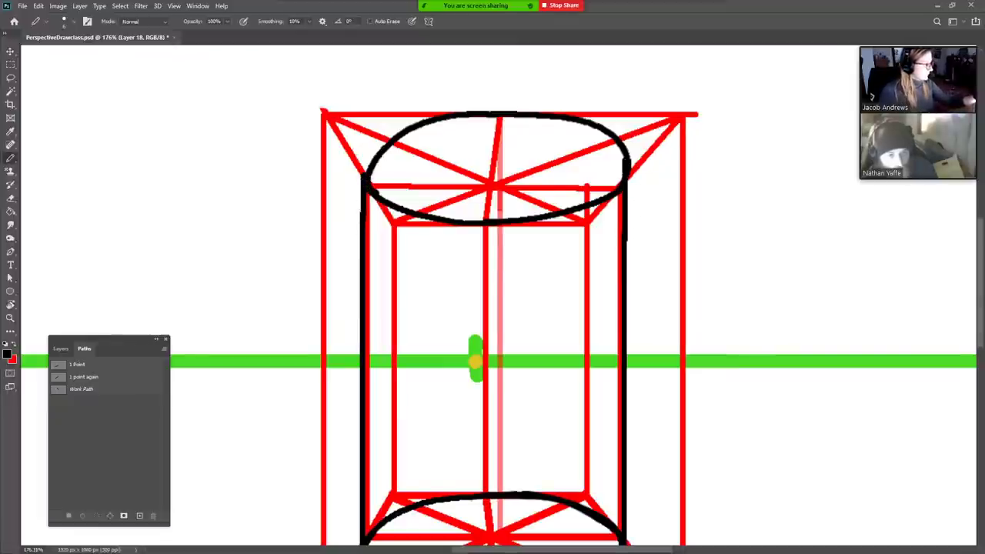
# - Erase the joints at the ends of the top ellipse's lower arc, then select and delete that arc
pyautogui.press('z')
pyautogui.keyDown('alt'); pyautogui.click(629, 215); pyautogui.keyUp('alt')
pyautogui.keyDown('alt'); pyautogui.click(629, 215); pyautogui.keyUp('alt')
pyautogui.press('e')
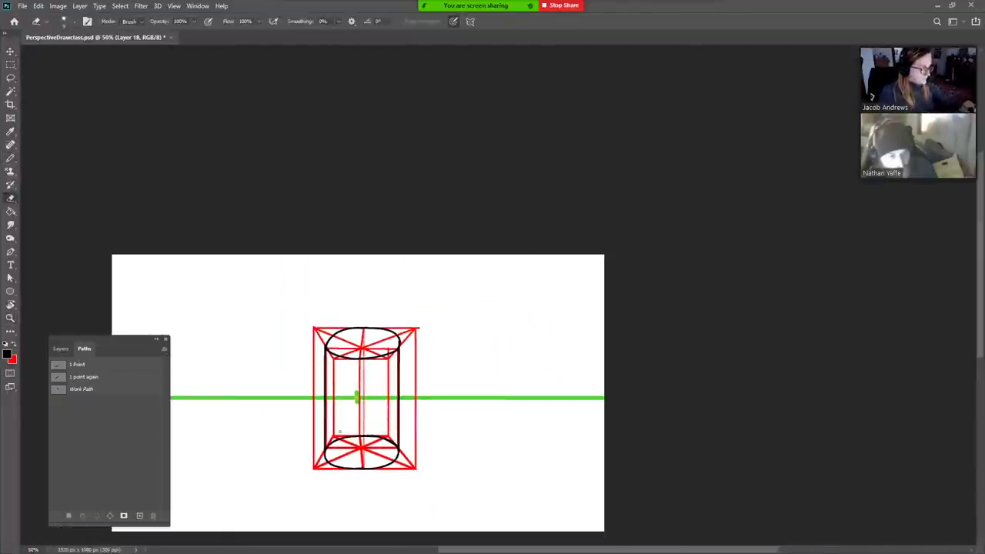
pyautogui.moveTo(370, 446); pyautogui.dragTo(544, 487)
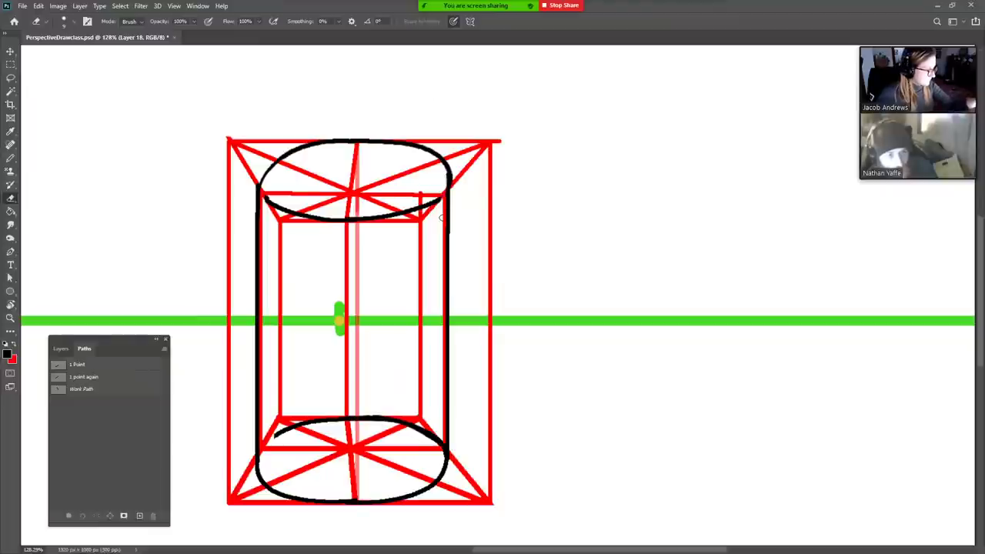
pyautogui.press('w')
pyautogui.click(410, 221)
pyautogui.press('Delete')
# - Separate the bottom ellipse's back arc from the cylinder's outline and delete the arc
pyautogui.press('e')
pyautogui.press('w')
pyautogui.click(431, 436)
pyautogui.press('Delete')
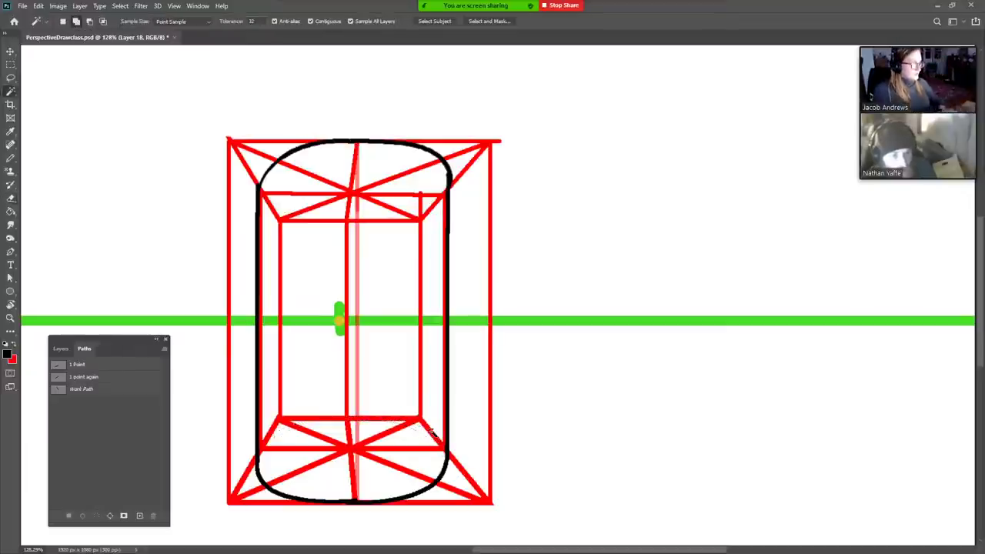
pyautogui.press('b')
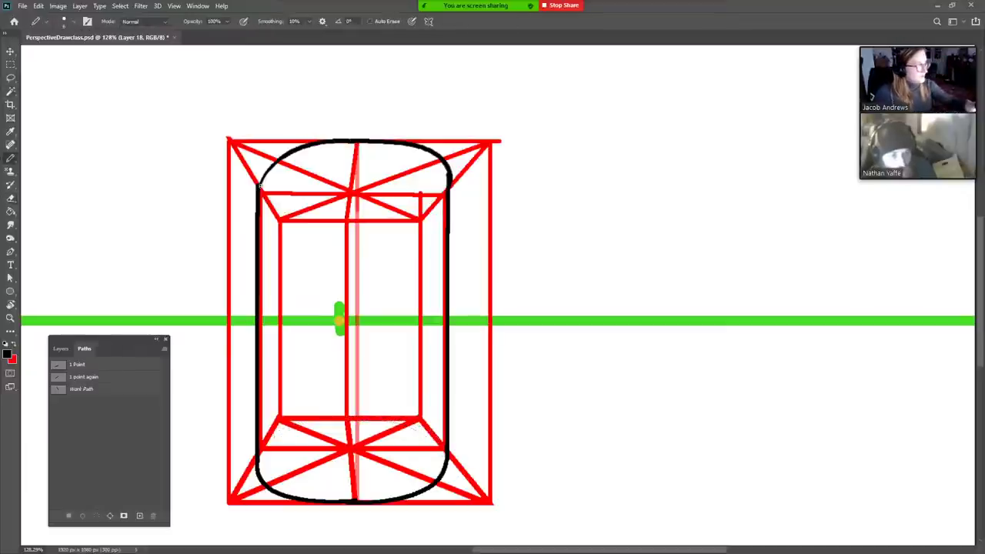
# - Hide Layer 17 and Layer 16 to isolate the black cylinder outline
pyautogui.click(60, 349)
pyautogui.click(56, 439)
pyautogui.click(56, 453)
pyautogui.press('z')
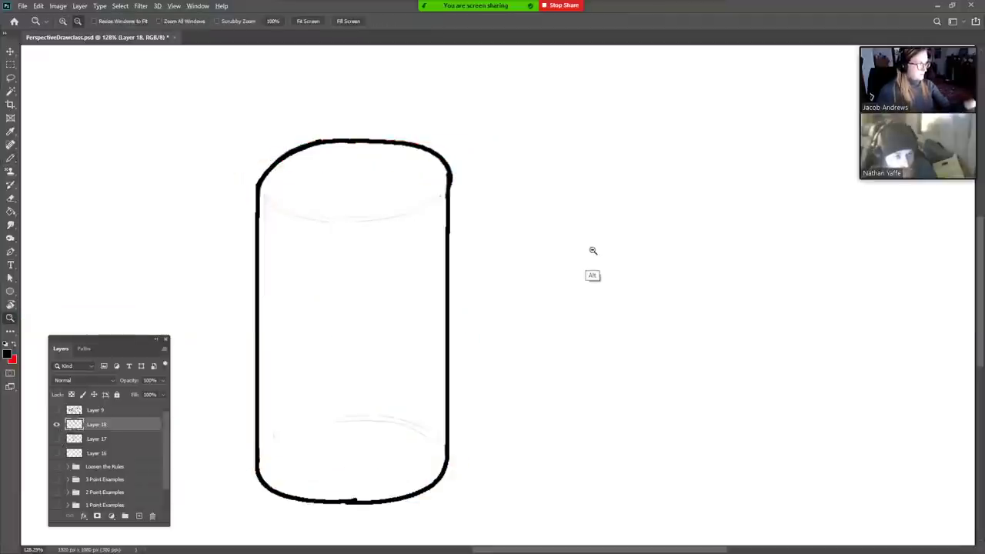
pyautogui.keyDown('alt'); pyautogui.click(611, 249); pyautogui.keyUp('alt')
pyautogui.keyDown('alt'); pyautogui.click(634, 226); pyautogui.keyUp('alt')
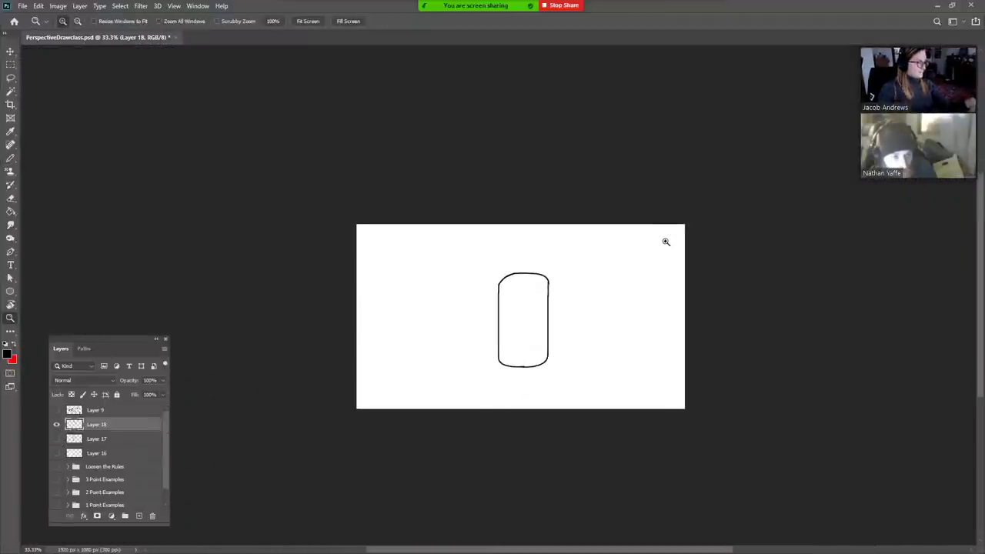
pyautogui.click(666, 248)
pyautogui.click(668, 247)
# - Enlarge the eraser to 40 px and erase the faint arc remnants inside the cylinder outline
pyautogui.press('e')
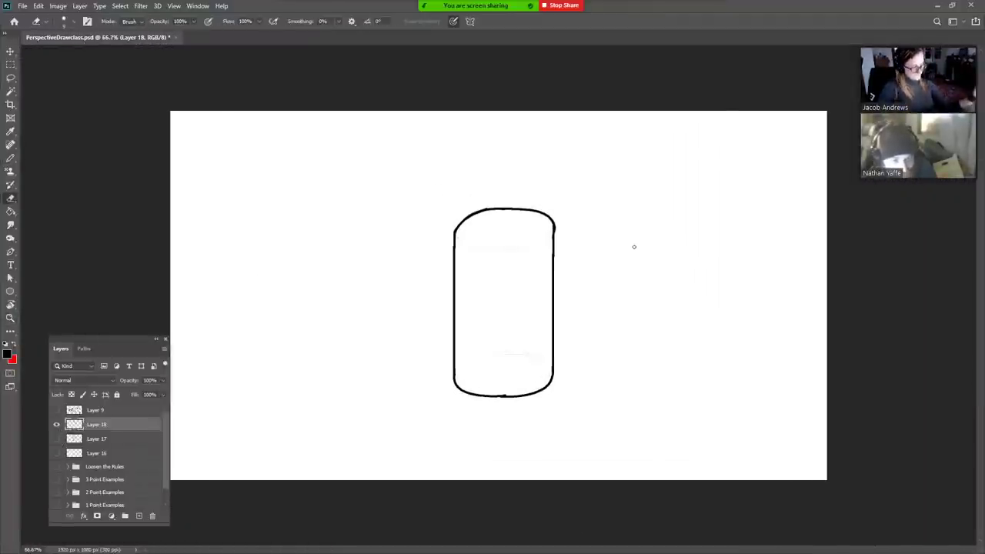
pyautogui.press(']')
pyautogui.press(']')
pyautogui.press(']')
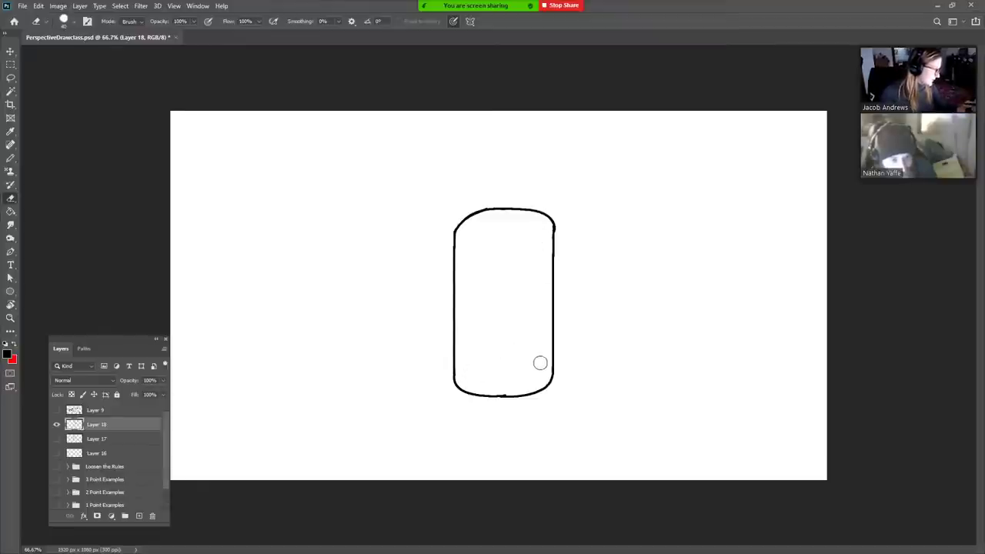
pyautogui.press('z')
pyautogui.click(531, 350)
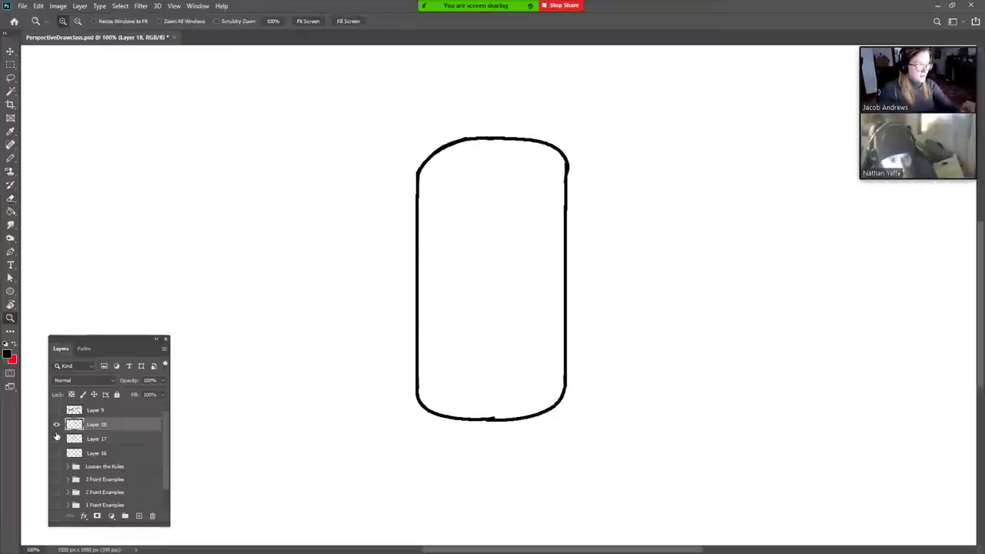
# - Hide Layer 18 and show Layers 16 and 17 to examine the red box construction on the horizon line
pyautogui.click(56, 425)
pyautogui.click(56, 439)
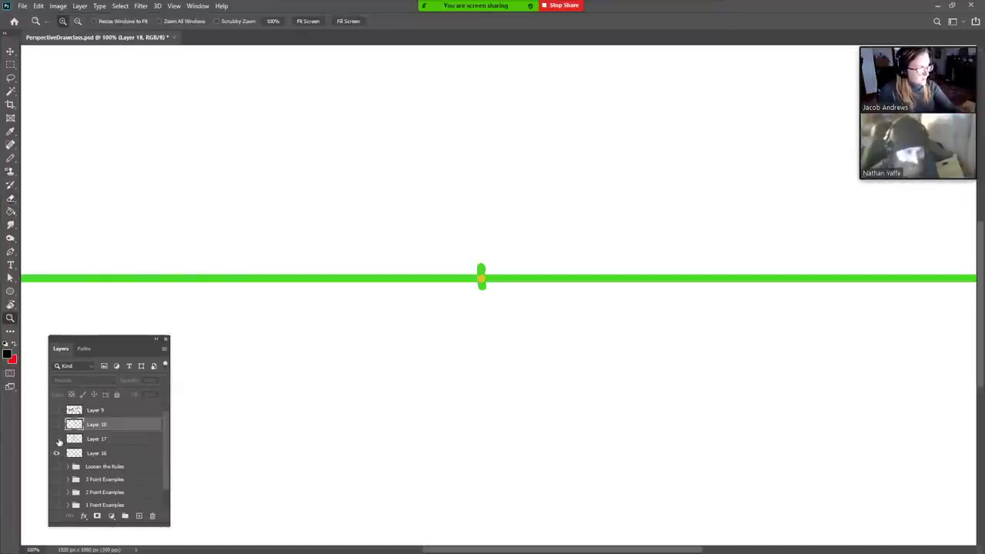
pyautogui.click(57, 453)
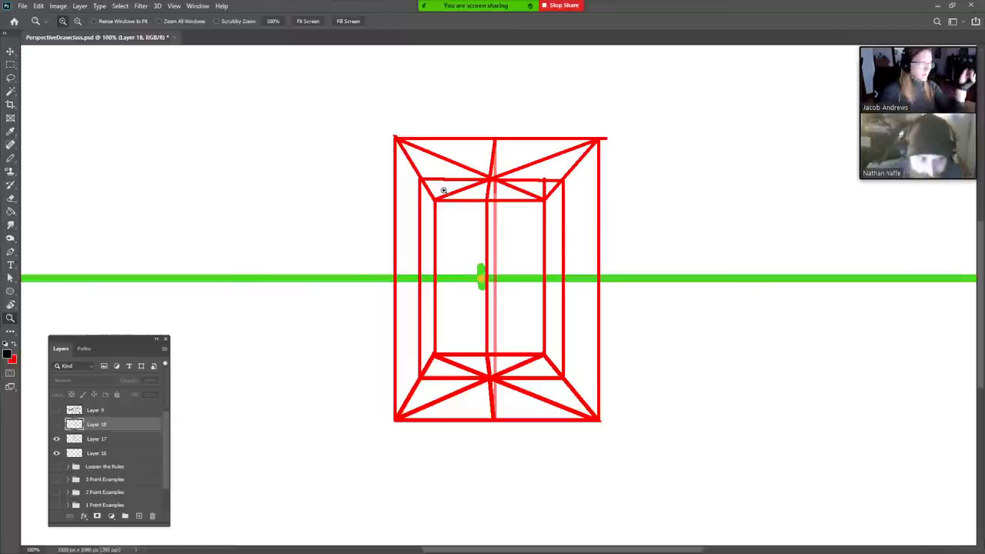
pyautogui.keyDown('alt'); pyautogui.click(596, 254); pyautogui.keyUp('alt')
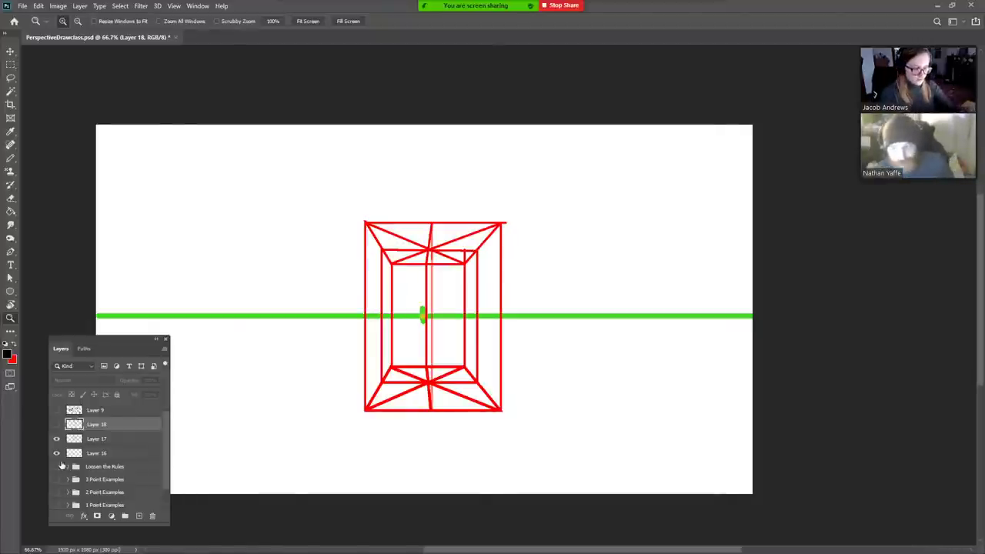
# - Hide and delete Layers 16 to 18, and add a new empty layer for drawing with the Pencil
pyautogui.click(56, 452)
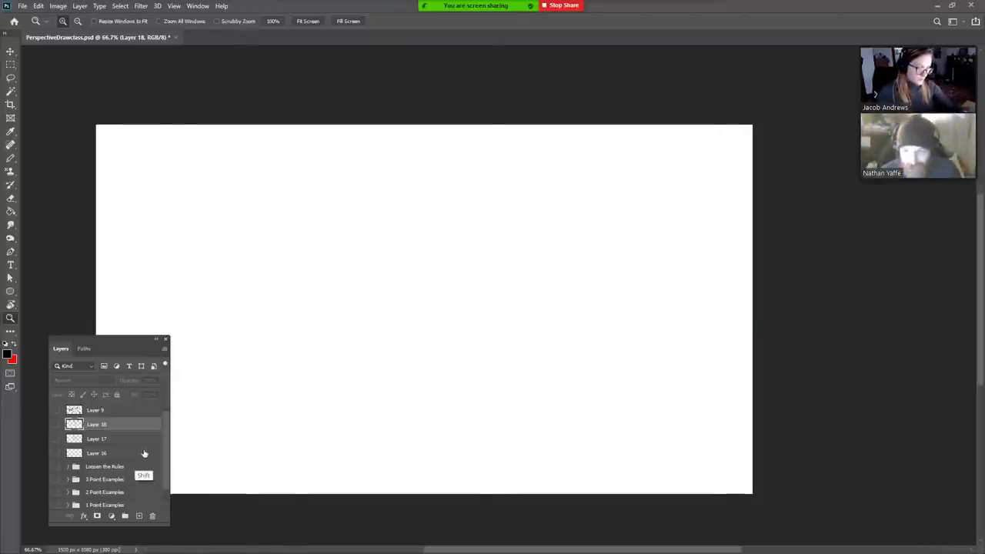
pyautogui.keyDown('shift'); pyautogui.click(141, 454); pyautogui.keyUp('shift')
pyautogui.press('Delete')
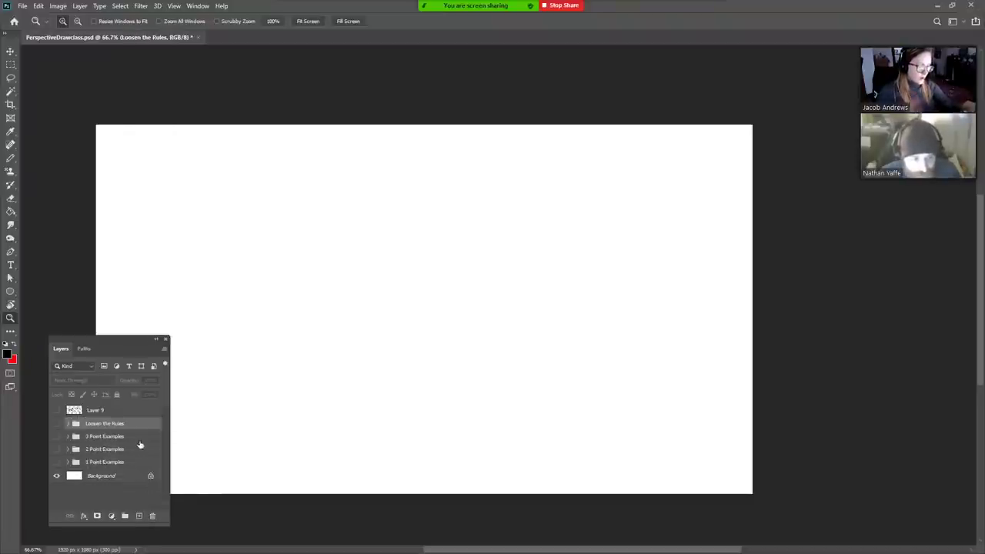
pyautogui.click(140, 517)
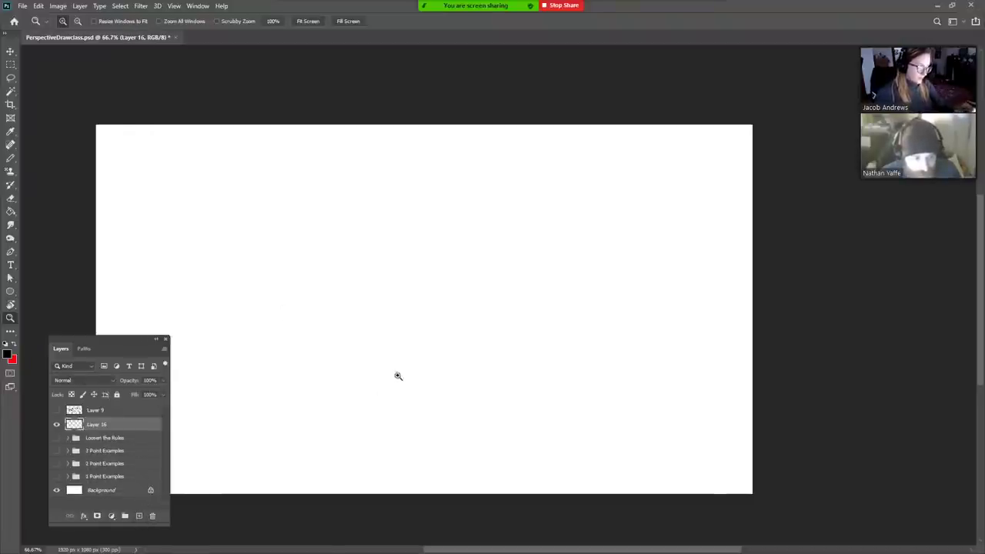
pyautogui.press('b')
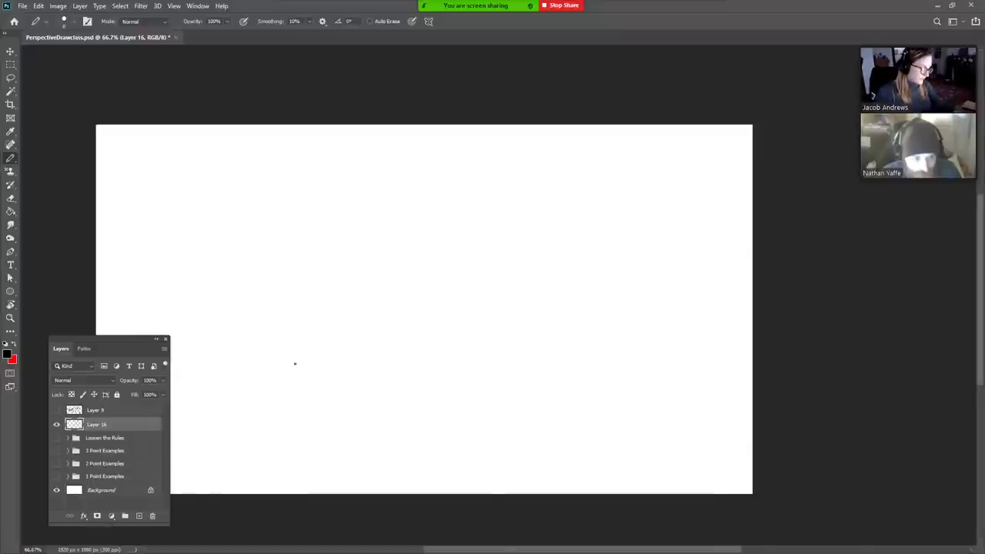
pyautogui.moveTo(267, 369); pyautogui.dragTo(611, 371)
pyautogui.hotkey('ctrl', 'z')
pyautogui.press('x')
pyautogui.moveTo(249, 377); pyautogui.dragTo(651, 374)
pyautogui.hotkey('ctrl', 'z')
pyautogui.press('x')
pyautogui.moveTo(253, 384); pyautogui.dragTo(612, 383)
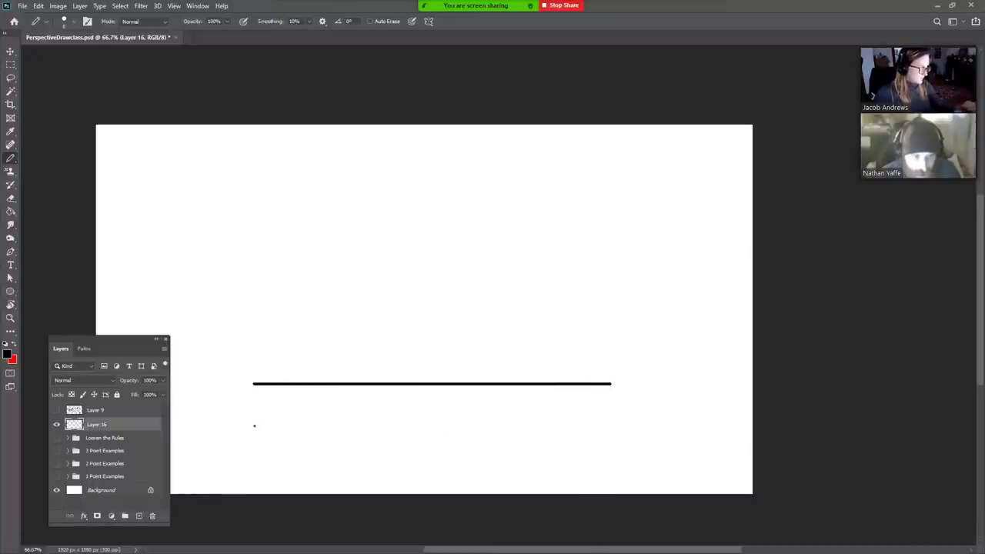
pyautogui.hotkey('ctrl', 'z')
# - Draw a horizontal black line just below the canvas centre, and show the rulers and place horizontal and vertical guides crossing above it
pyautogui.moveTo(334, 337); pyautogui.dragTo(513, 338)
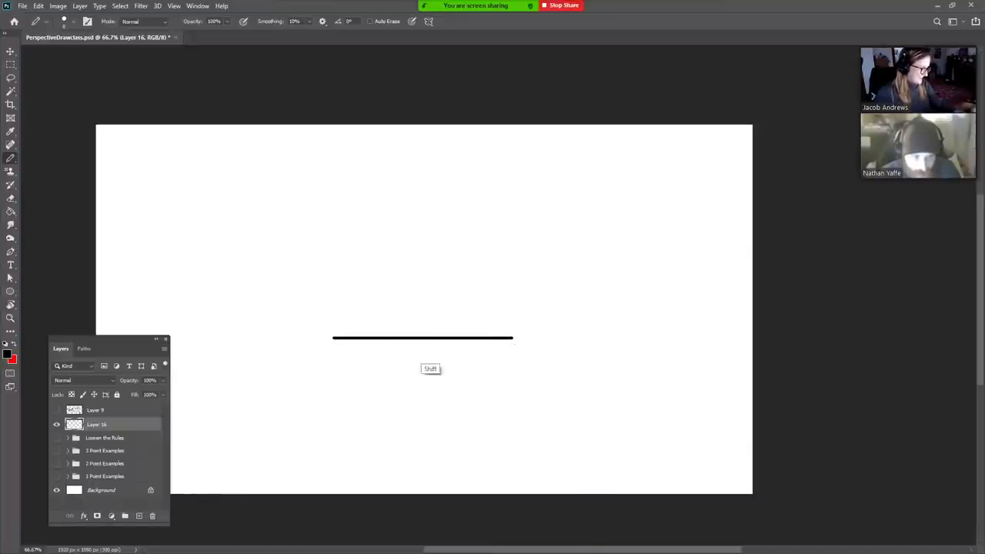
pyautogui.hotkey('ctrl', 'r')
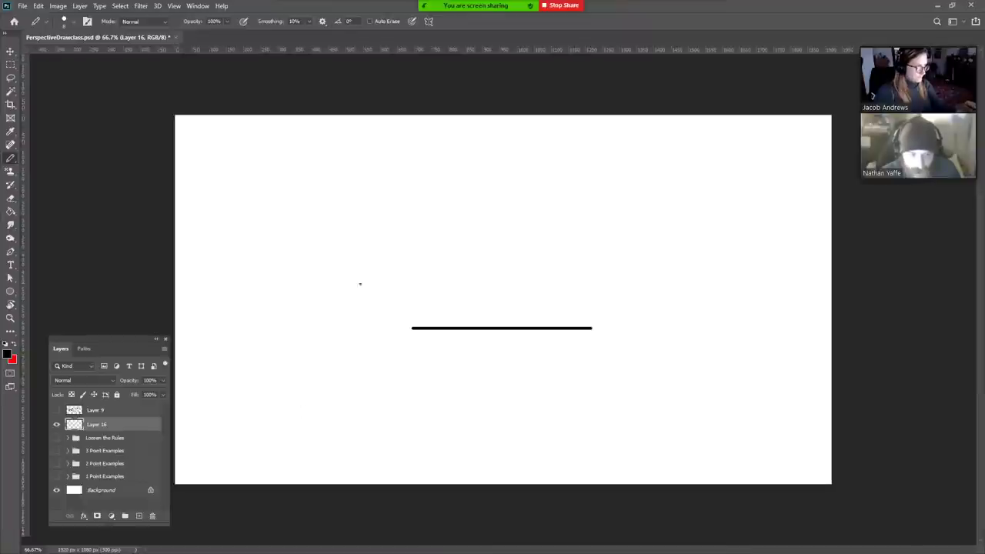
pyautogui.moveTo(468, 57); pyautogui.dragTo(548, 280)
pyautogui.moveTo(32, 260); pyautogui.dragTo(502, 374)
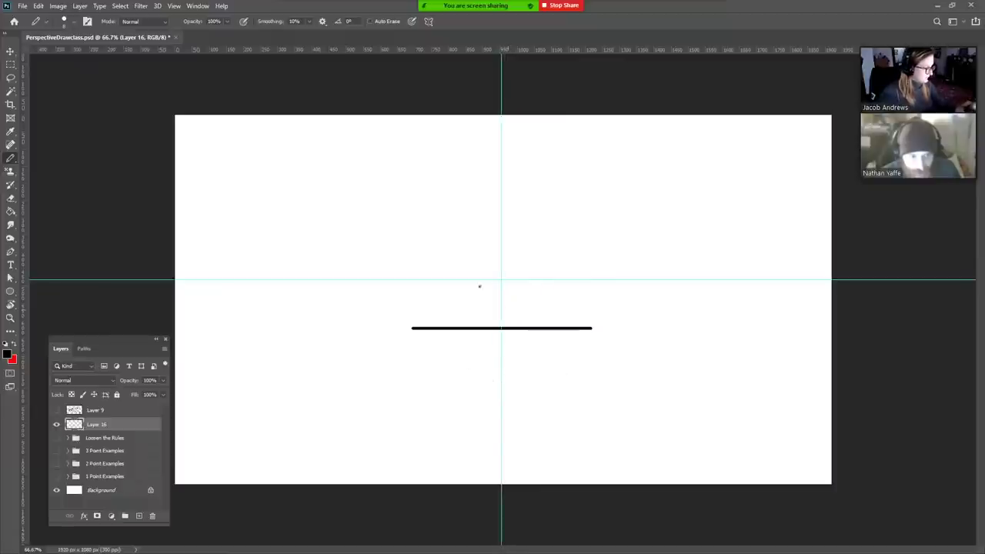
# - Draw a path from the guides' crossing to the lower left, trace the square's left side along it, and add a horizontal front edge
pyautogui.press('p')
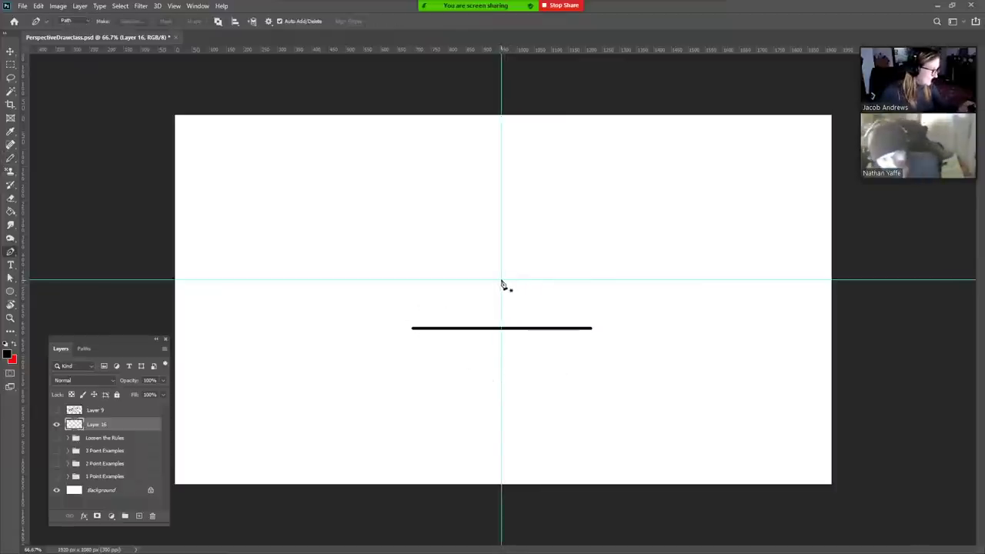
pyautogui.click(501, 281)
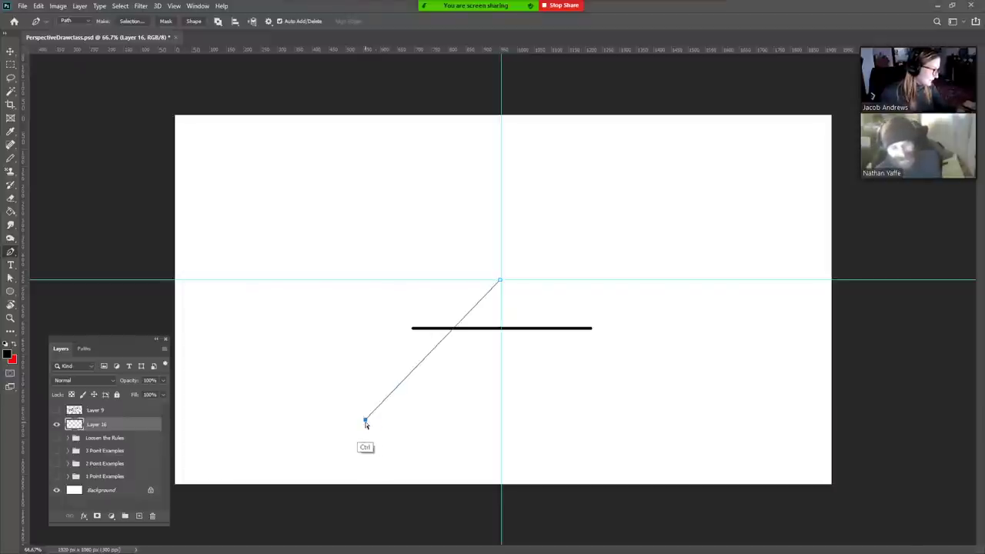
pyautogui.click(355, 396)
pyautogui.press('b')
pyautogui.keyDown('shift'); pyautogui.click(371, 383); pyautogui.keyUp('shift')
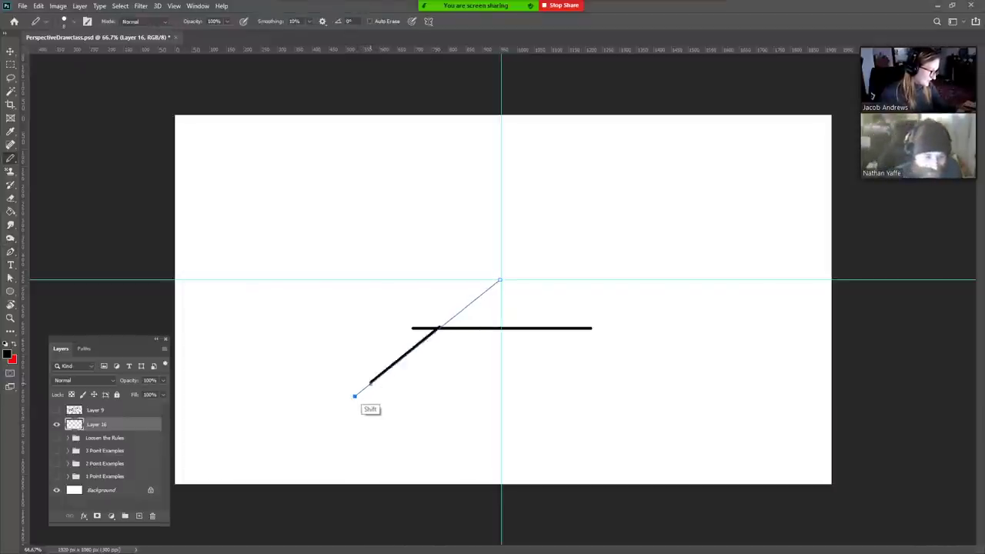
pyautogui.moveTo(371, 382); pyautogui.dragTo(640, 382)
# - Swing the path's outer end to the lower right through the front corner and trace the square's right side up to the back line
pyautogui.press('p')
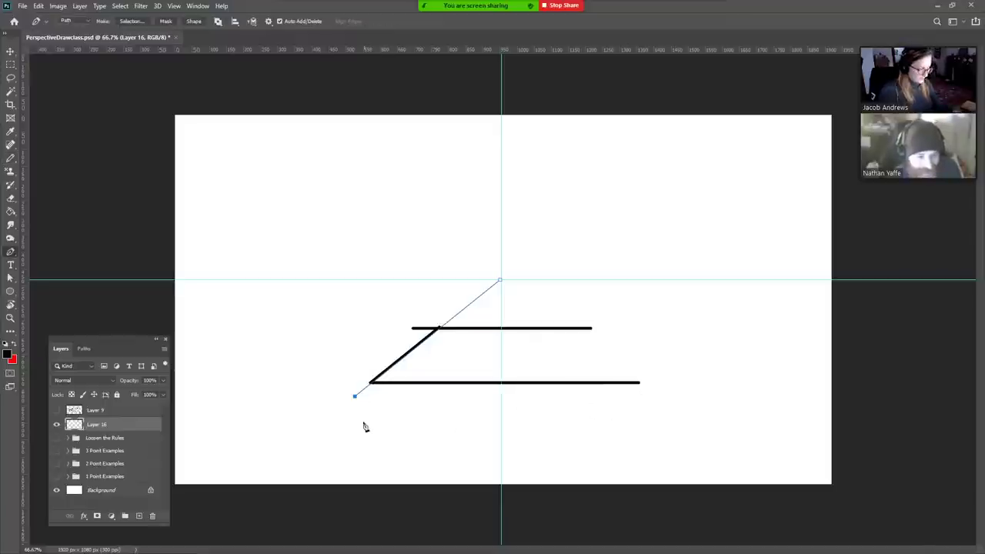
pyautogui.moveTo(355, 397); pyautogui.dragTo(678, 414)
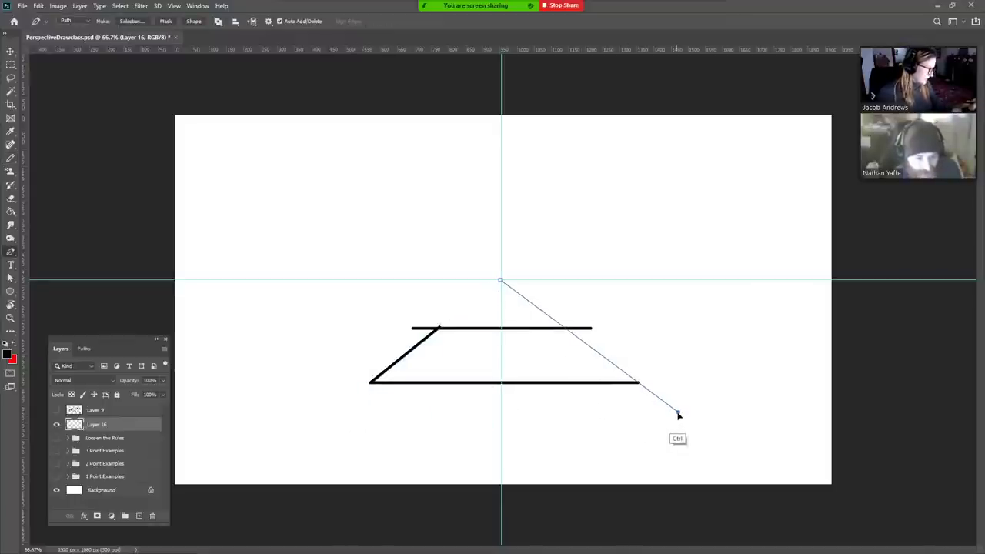
pyautogui.press('b')
pyautogui.keyDown('shift'); pyautogui.click(566, 328); pyautogui.keyUp('shift')
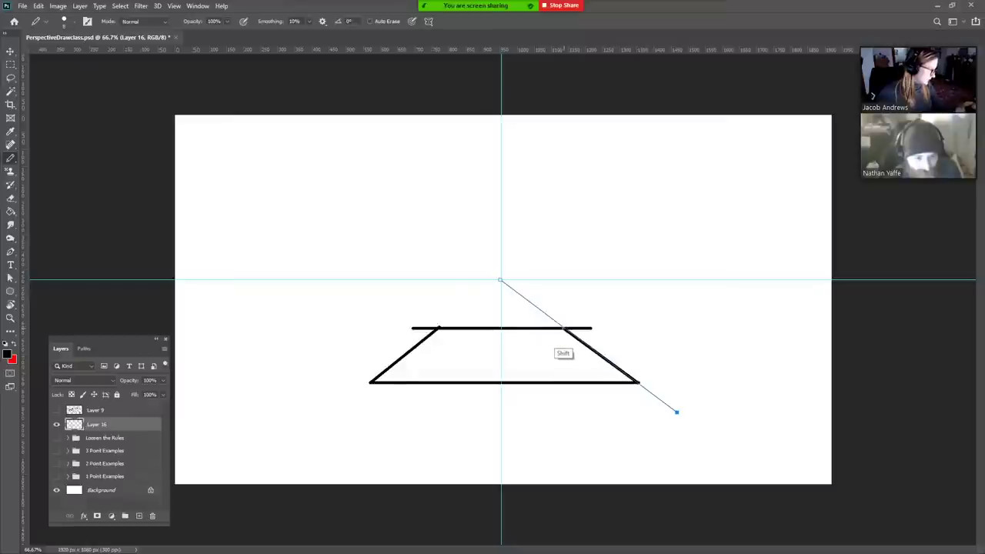
# - Erase the ends of the back line that overhang both back corners of the floor square
pyautogui.press('e')
pyautogui.moveTo(579, 331)
pyautogui.mouseDown()
pyautogui.moveTo(604, 335)
pyautogui.moveTo(565, 318)
pyautogui.mouseUp()
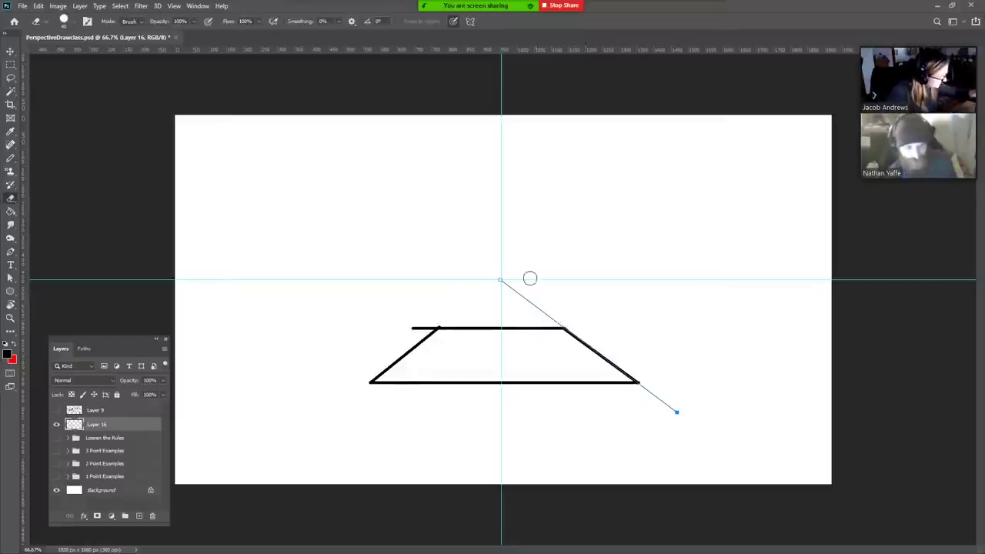
pyautogui.moveTo(433, 320)
pyautogui.mouseDown()
pyautogui.moveTo(418, 330)
pyautogui.moveTo(437, 322)
pyautogui.mouseUp()
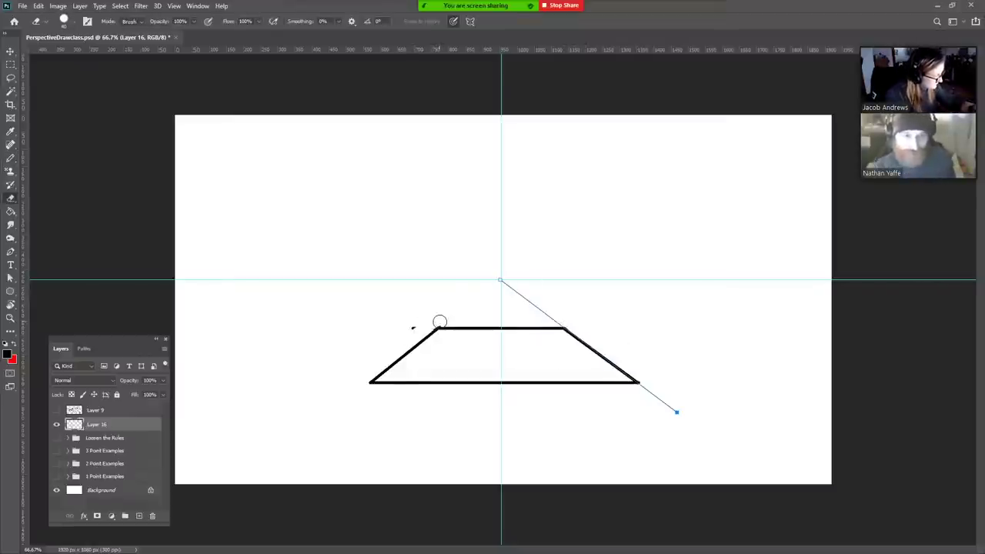
pyautogui.click(414, 326)
# - Draw straight black diagonals between the opposite corners of the floor square with the Pencil
pyautogui.press('b')
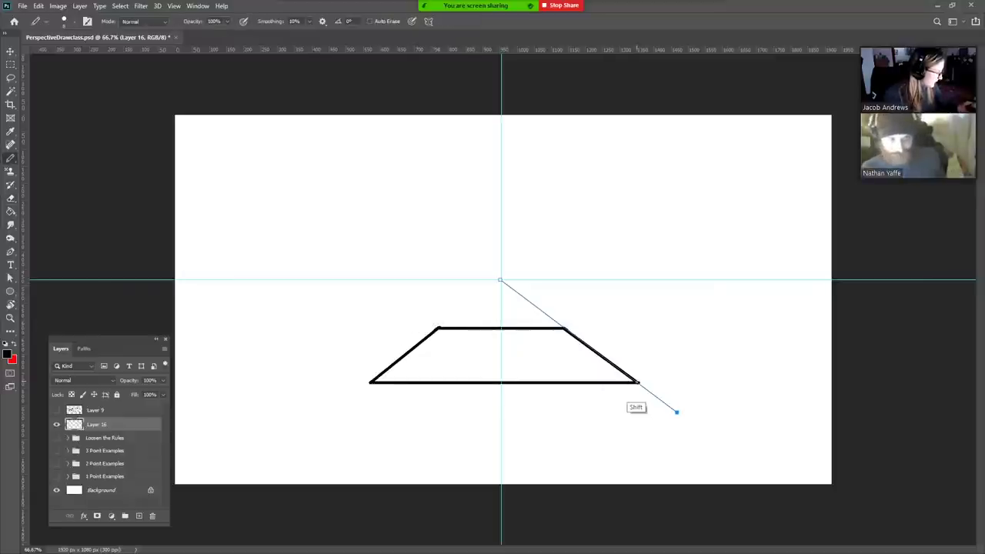
pyautogui.keyDown('shift'); pyautogui.click(638, 381); pyautogui.keyUp('shift')
pyautogui.keyDown('shift'); pyautogui.click(370, 382); pyautogui.keyUp('shift')
pyautogui.keyDown('shift'); pyautogui.click(566, 329); pyautogui.keyUp('shift')
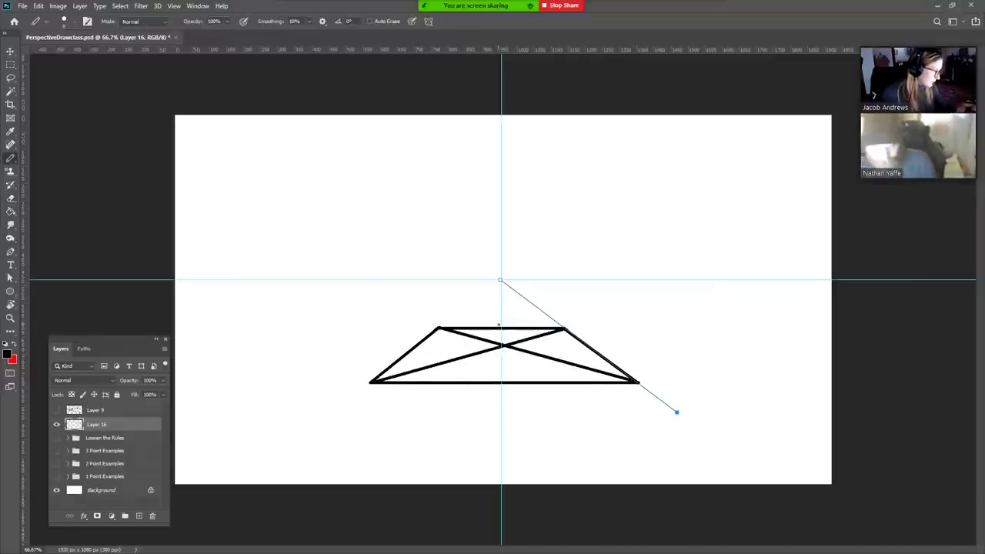
# - Swing the path through the diagonals' crossing, trace the floor's centre line along it, and draw a horizontal line through the crossing
pyautogui.press('p')
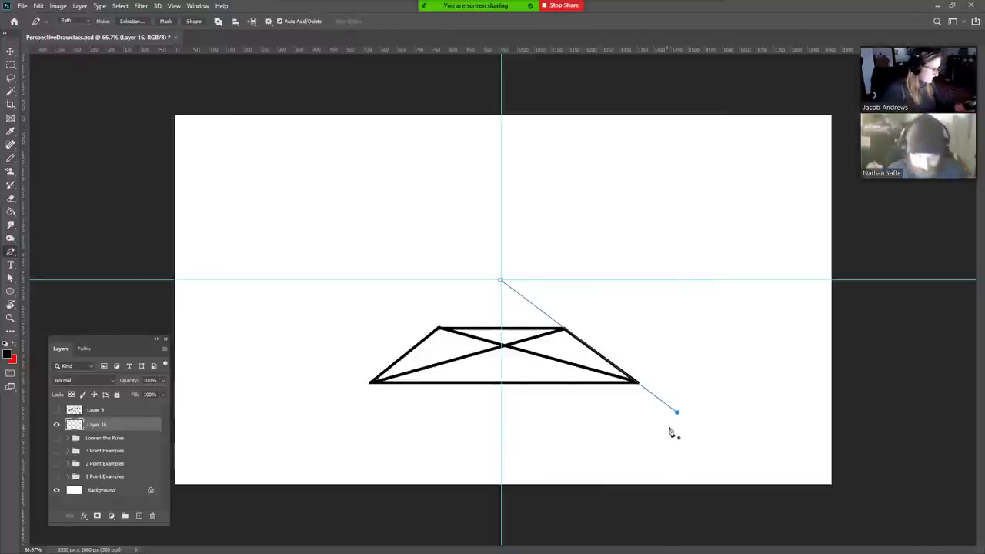
pyautogui.moveTo(676, 413)
pyautogui.mouseDown()
pyautogui.moveTo(534, 445)
pyautogui.moveTo(505, 468)
pyautogui.moveTo(511, 443)
pyautogui.mouseUp()
pyautogui.press('b')
pyautogui.moveTo(503, 330); pyautogui.dragTo(506, 382)
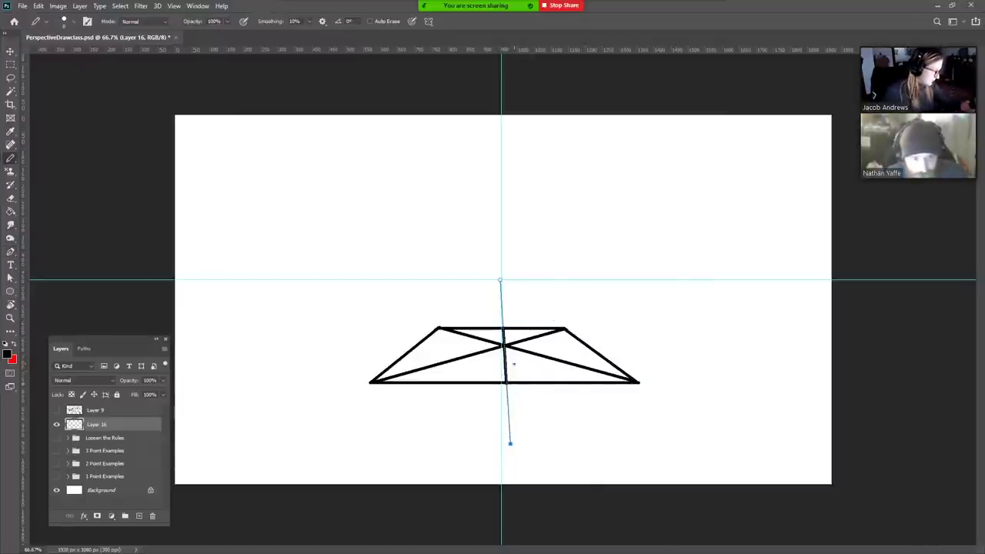
pyautogui.moveTo(504, 346)
pyautogui.mouseDown()
pyautogui.moveTo(585, 346)
pyautogui.moveTo(420, 346)
pyautogui.mouseUp()
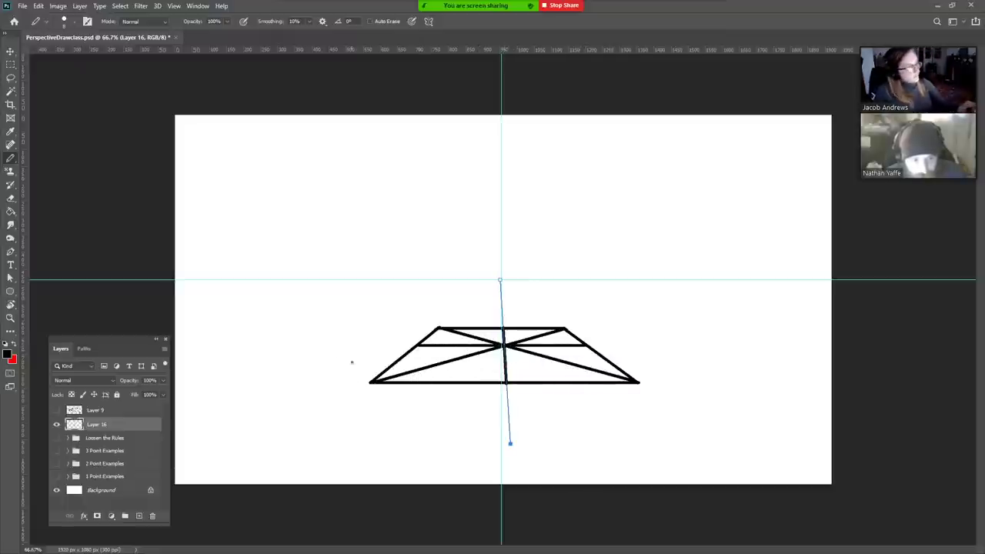
# - Draw a vertical black line upward from each of the four floor corners, stopping near the canvas's upper edge
pyautogui.moveTo(371, 382); pyautogui.dragTo(371, 130)
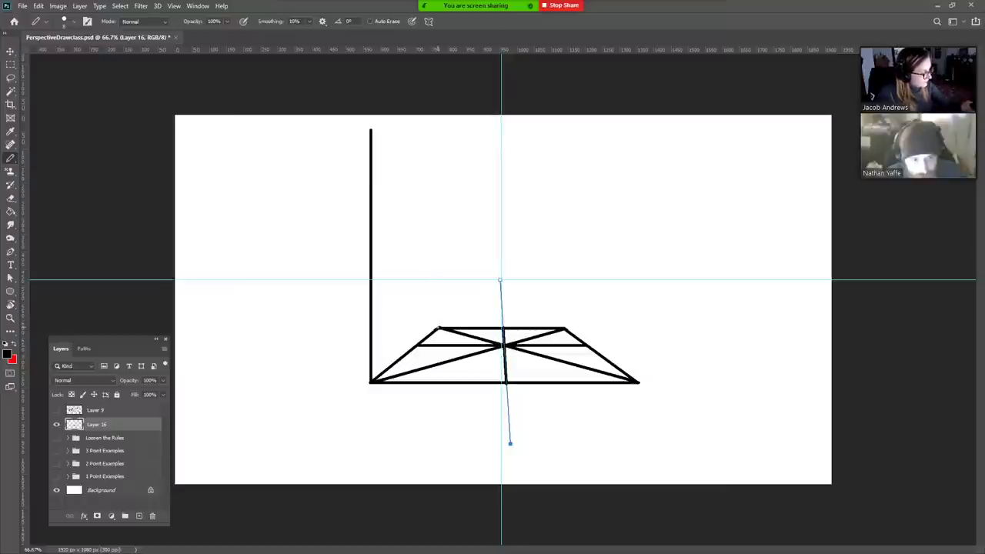
pyautogui.moveTo(438, 330); pyautogui.dragTo(438, 140)
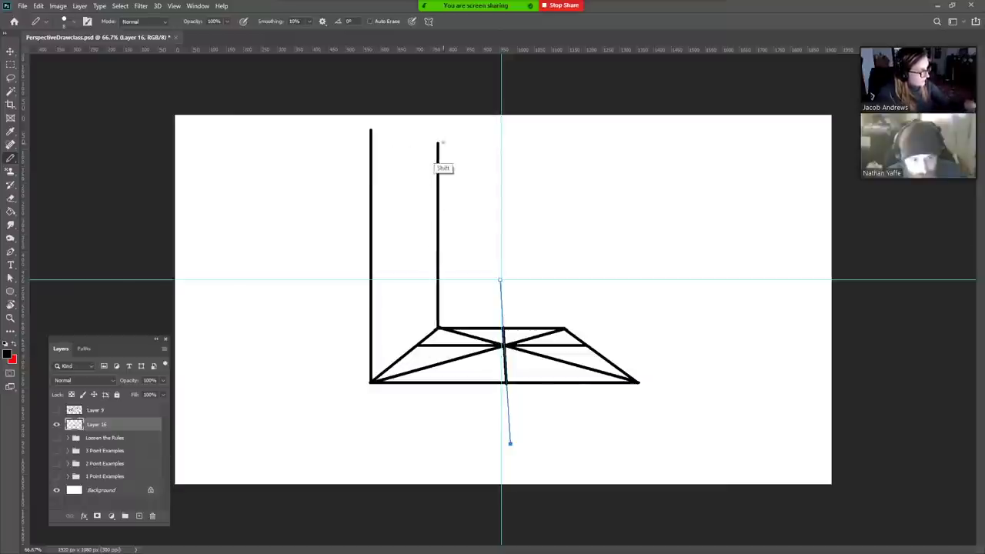
pyautogui.moveTo(564, 330); pyautogui.dragTo(564, 144)
pyautogui.moveTo(637, 383); pyautogui.dragTo(637, 144)
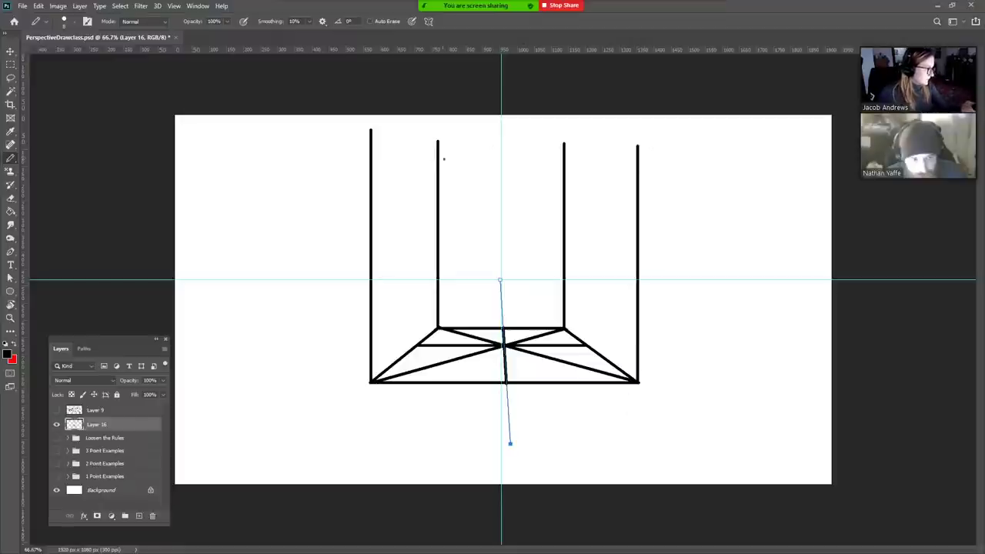
# - Join the two back verticals with a horizontal upper edge and erase the line ends sticking out above it
pyautogui.moveTo(438, 158); pyautogui.dragTo(563, 159)
pyautogui.press('e')
pyautogui.moveTo(445, 144); pyautogui.dragTo(432, 151)
pyautogui.moveTo(566, 142); pyautogui.dragTo(568, 150)
# - Swing the path to the upper left through the back wall's upper corner and trace the ceiling's left edge along it
pyautogui.press('p')
pyautogui.hotkey('ctrl', 'z')
pyautogui.click(384, 61)
pyautogui.press('b')
pyautogui.click(384, 60)
pyautogui.keyDown('shift'); pyautogui.click(437, 159); pyautogui.keyUp('shift')
# - Swing the path to the upper right through the back wall's other upper corner and trace the ceiling's right edge
pyautogui.press('p')
pyautogui.hotkey('ctrl', 'z')
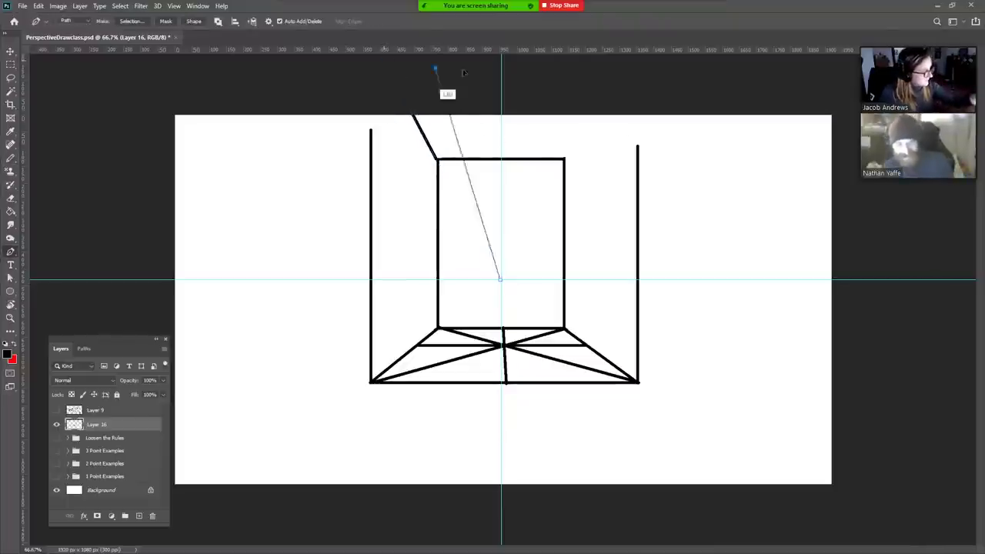
pyautogui.click(624, 51)
pyautogui.press('b')
pyautogui.click(623, 50)
pyautogui.keyDown('shift'); pyautogui.click(564, 160); pyautogui.keyUp('shift')
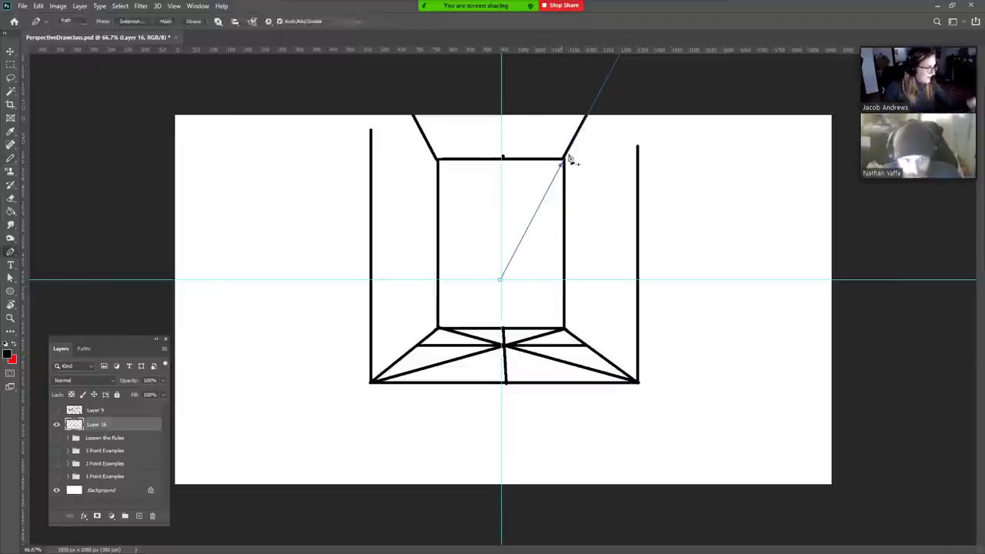
# - Swing the path up through the middle of the back wall's upper edge and trace the ceiling's centre line along it
pyautogui.press('z')
pyautogui.hotkey('ctrl', '-')
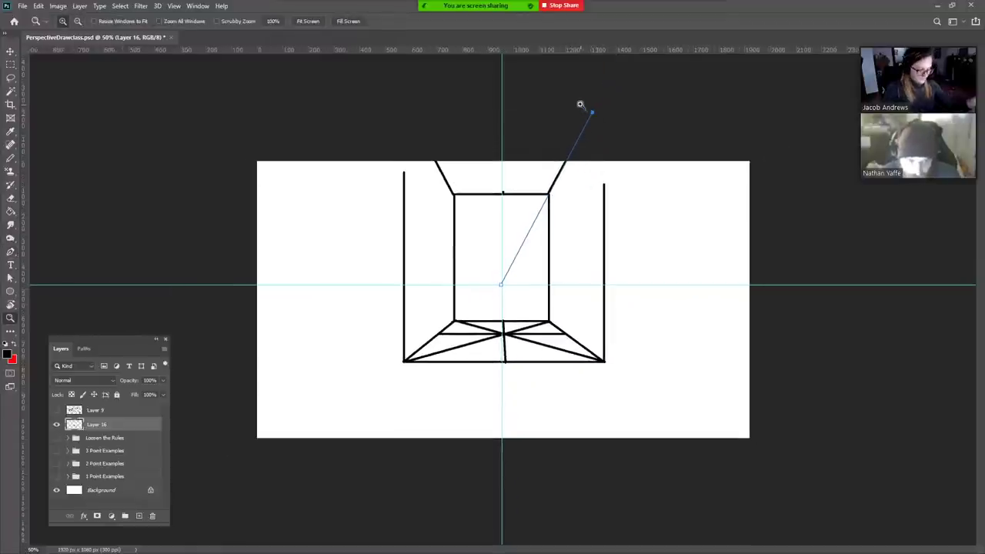
pyautogui.press('p')
pyautogui.moveTo(590, 113); pyautogui.dragTo(509, 103)
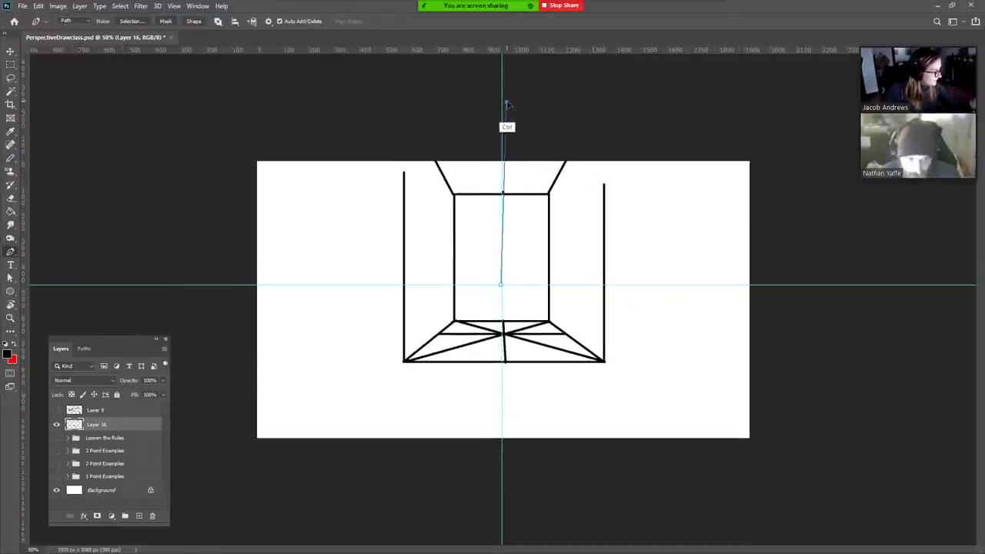
pyautogui.press('b')
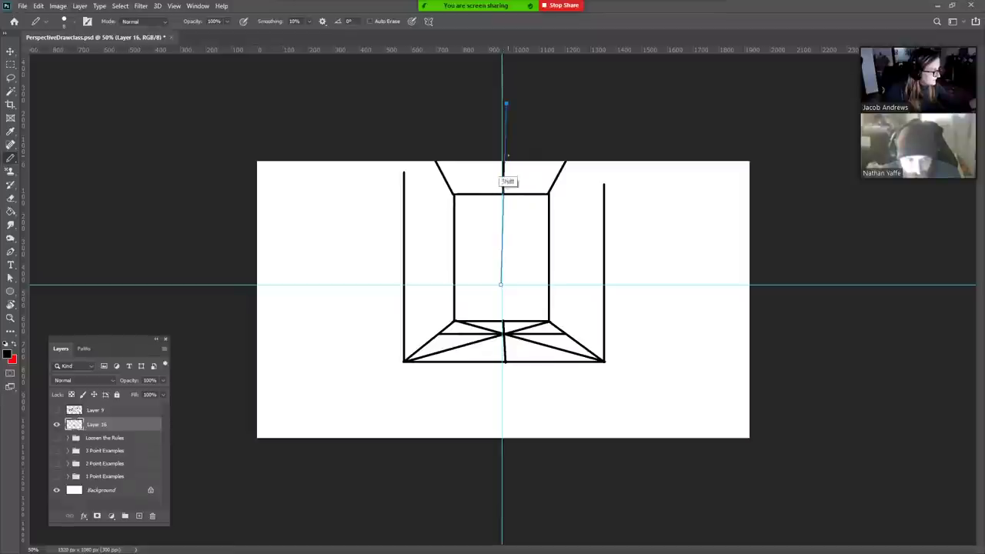
pyautogui.press('z')
pyautogui.hotkey('ctrl', '+')
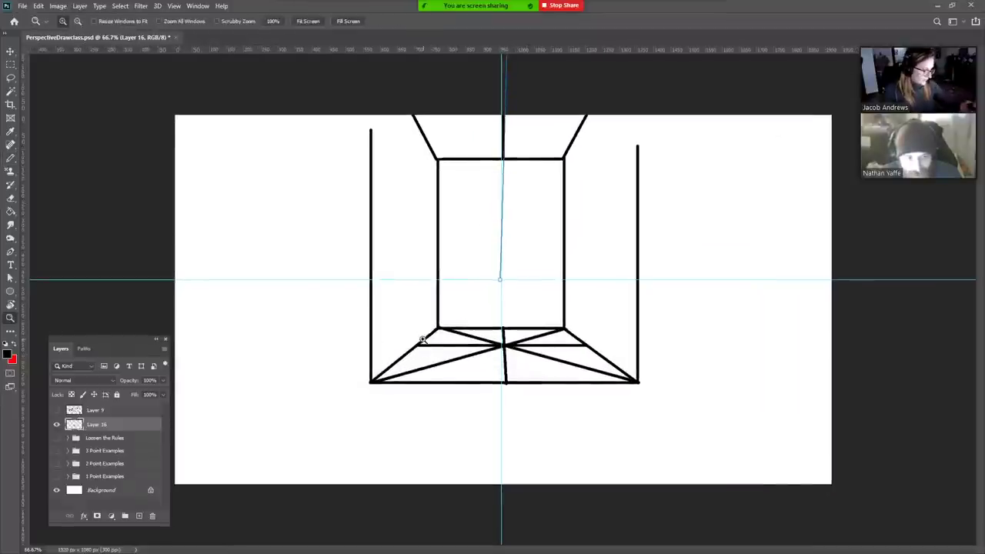
# - Project the floor's middle line up to draw the ceiling's horizontal middle line, and erase its overhang and the vertical construction line
pyautogui.press('p')
pyautogui.press('b')
pyautogui.moveTo(416, 345)
pyautogui.mouseDown()
pyautogui.moveTo(420, 118)
pyautogui.moveTo(586, 122)
pyautogui.mouseUp()
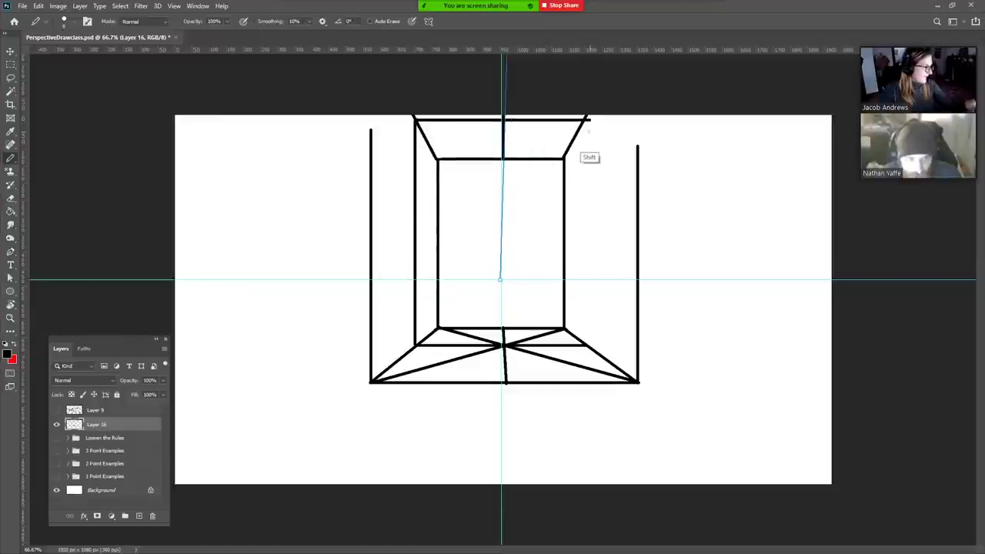
pyautogui.press('e')
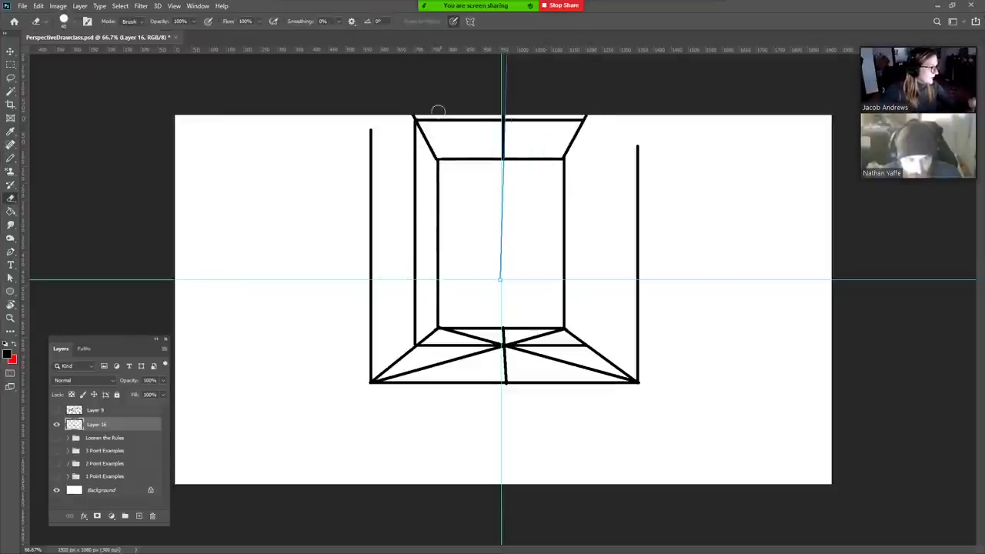
pyautogui.moveTo(407, 122); pyautogui.dragTo(412, 339)
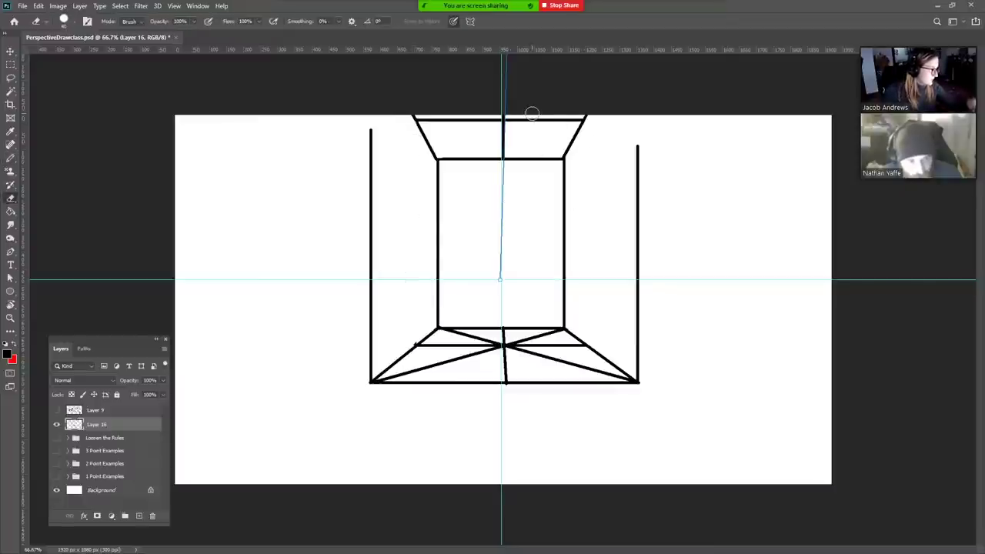
# - Draw diagonals from the ceiling's centre point to both upper corners of the back wall
pyautogui.press('b')
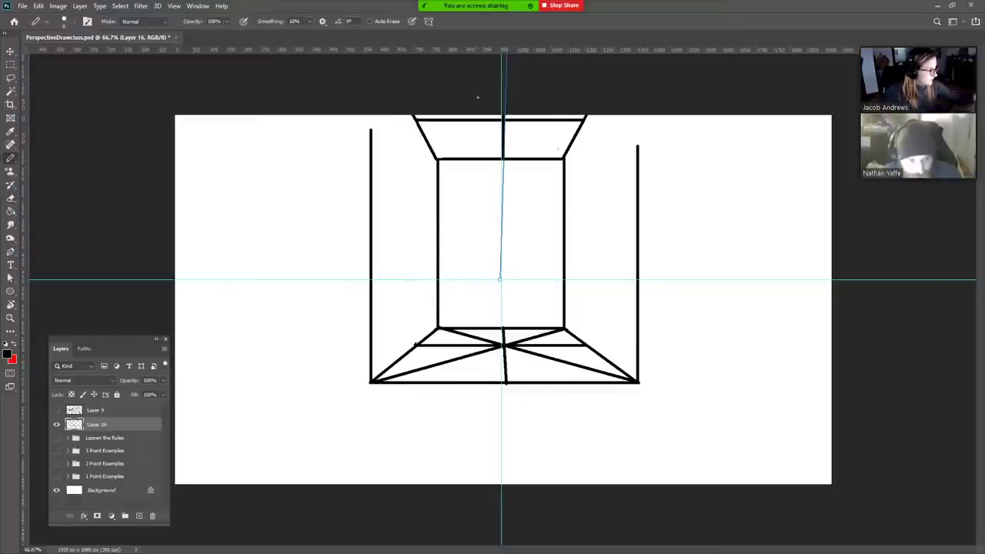
pyautogui.moveTo(504, 120); pyautogui.dragTo(563, 157)
pyautogui.moveTo(439, 159); pyautogui.dragTo(504, 120)
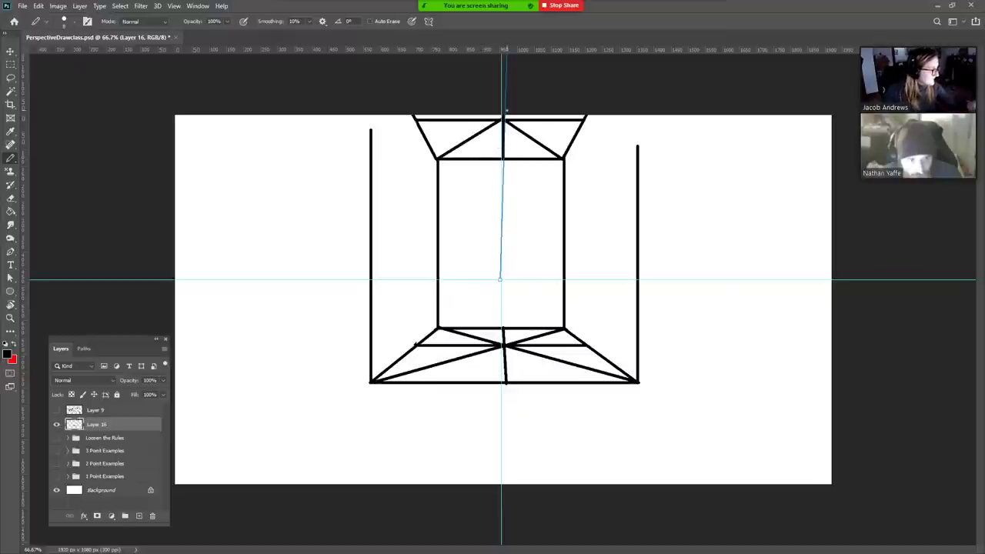
# - Deselect the work path and extend both front vertical lines up to the canvas's upper edge
pyautogui.click(84, 349)
pyautogui.click(127, 435)
pyautogui.press('z')
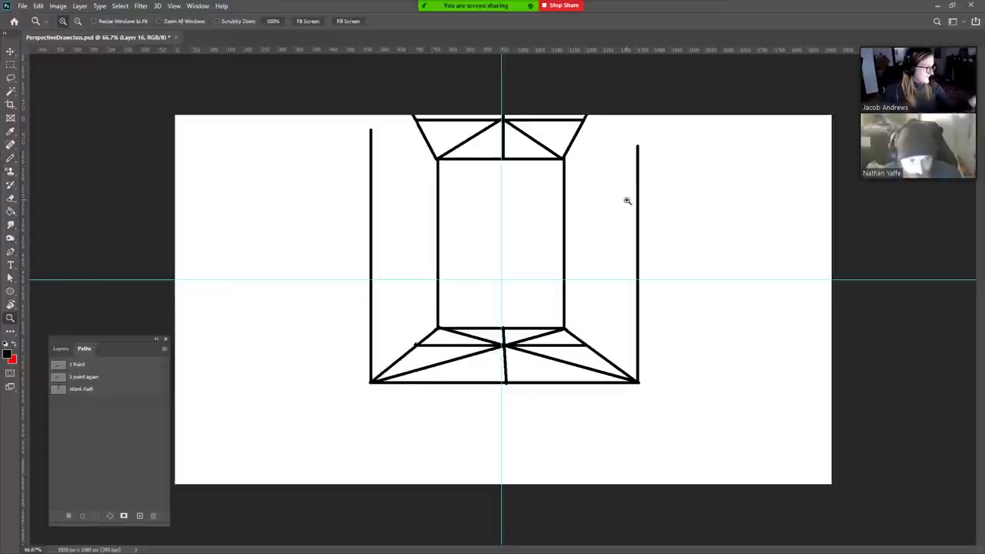
pyautogui.click(627, 198)
pyautogui.press('b')
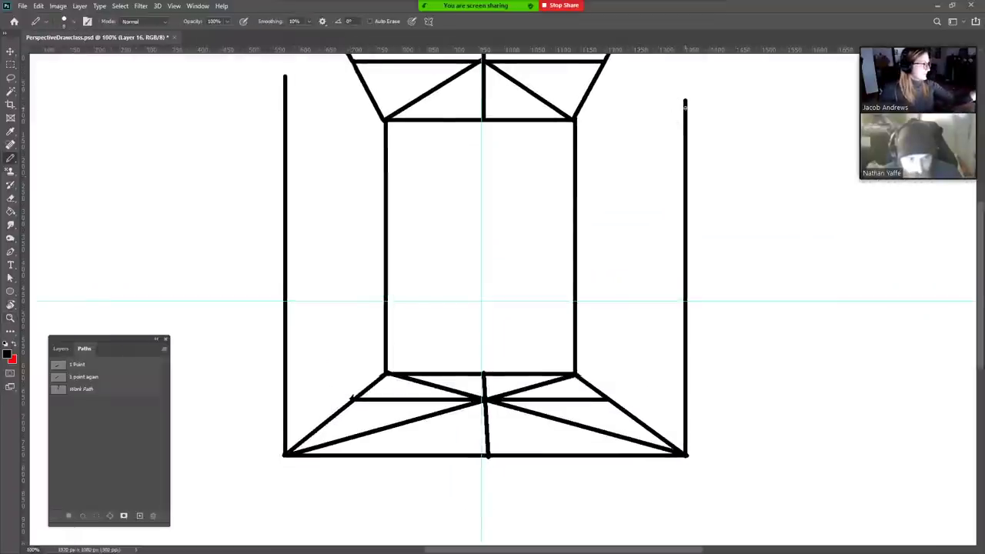
pyautogui.moveTo(685, 108)
pyautogui.mouseDown()
pyautogui.moveTo(691, 40)
pyautogui.moveTo(667, 111)
pyautogui.mouseUp()
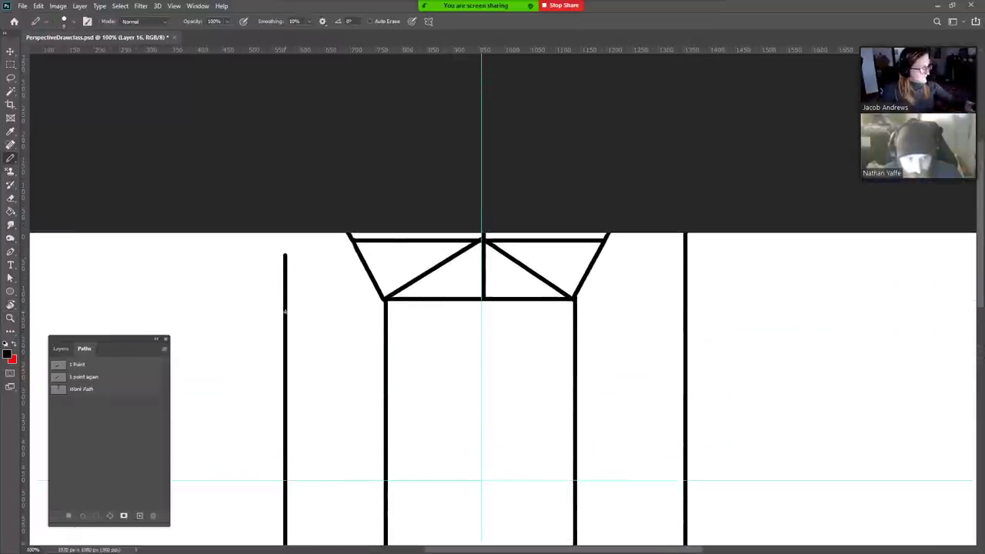
pyautogui.moveTo(286, 260); pyautogui.dragTo(285, 229)
pyautogui.moveTo(628, 365)
pyautogui.mouseDown()
pyautogui.moveTo(637, 186)
pyautogui.moveTo(654, 162)
pyautogui.moveTo(615, 243)
pyautogui.mouseUp()
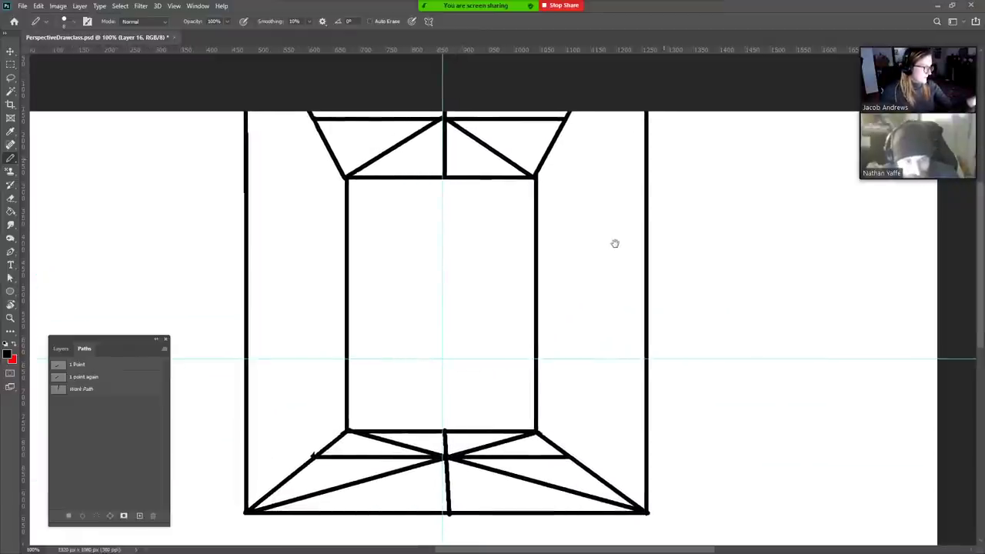
# - Swap the drawing colour to red and add a new layer above the box drawing
pyautogui.click(70, 349)
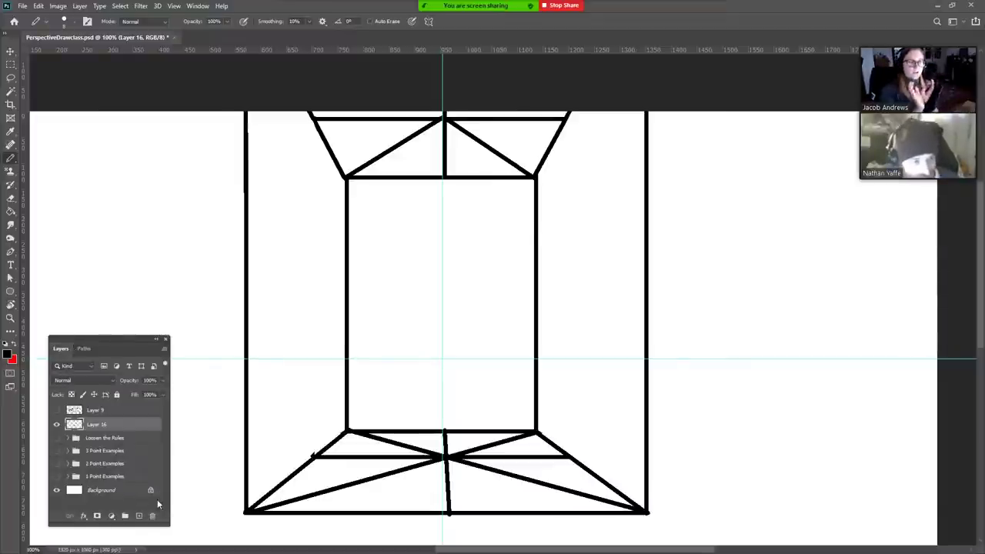
pyautogui.press('x')
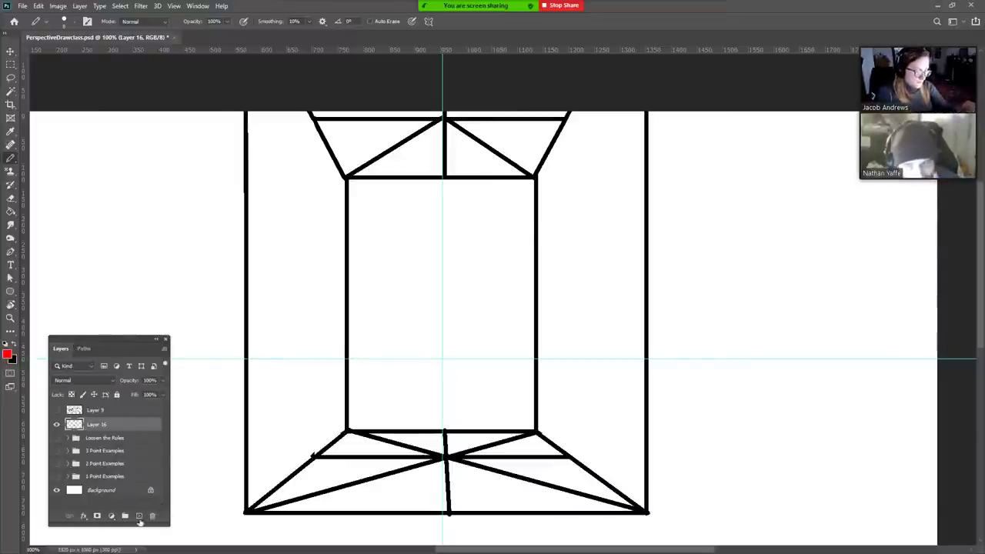
pyautogui.click(140, 515)
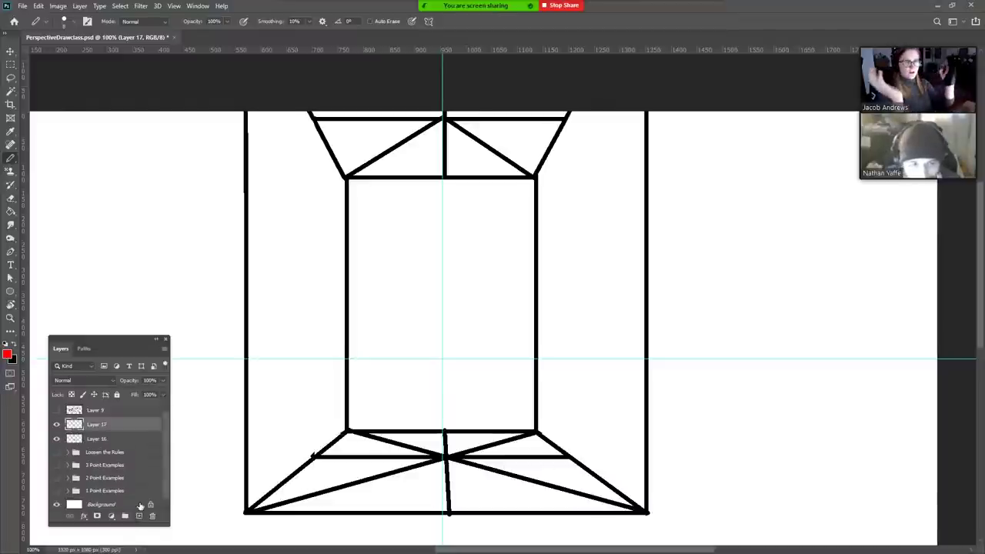
# - Sketch the back and right curves of a red ellipse inside the floor square, undoing and erasing misplaced strokes
pyautogui.moveTo(509, 443)
pyautogui.mouseDown()
pyautogui.moveTo(455, 314)
pyautogui.moveTo(365, 339)
pyautogui.moveTo(384, 361)
pyautogui.moveTo(509, 394)
pyautogui.moveTo(601, 360)
pyautogui.moveTo(621, 337)
pyautogui.moveTo(512, 314)
pyautogui.moveTo(547, 383)
pyautogui.moveTo(483, 386)
pyautogui.moveTo(578, 374)
pyautogui.moveTo(617, 338)
pyautogui.moveTo(582, 325)
pyautogui.moveTo(436, 322)
pyautogui.mouseUp()
pyautogui.hotkey('ctrl', 'z')
pyautogui.hotkey('ctrl', 'z')
pyautogui.hotkey('ctrl', 'z')
pyautogui.press('e')
pyautogui.moveTo(523, 328)
pyautogui.mouseDown()
pyautogui.moveTo(438, 307)
pyautogui.moveTo(351, 341)
pyautogui.moveTo(455, 390)
pyautogui.mouseUp()
pyautogui.press('b')
pyautogui.moveTo(362, 337); pyautogui.dragTo(477, 311)
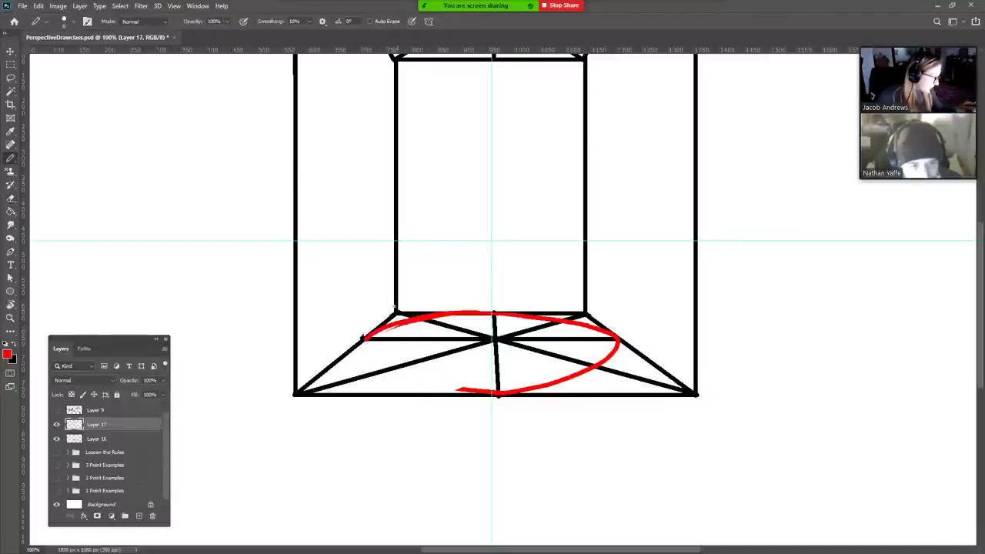
# - Close the red floor ellipse along its left side and front edge, erasing and redrawing the uneven curves
pyautogui.moveTo(363, 337)
pyautogui.mouseDown()
pyautogui.moveTo(373, 381)
pyautogui.moveTo(493, 394)
pyautogui.moveTo(634, 351)
pyautogui.moveTo(648, 372)
pyautogui.moveTo(454, 394)
pyautogui.mouseUp()
pyautogui.press('e')
pyautogui.press('b')
pyautogui.moveTo(362, 371)
pyautogui.mouseDown()
pyautogui.moveTo(559, 400)
pyautogui.moveTo(363, 389)
pyautogui.moveTo(383, 399)
pyautogui.mouseUp()
pyautogui.press('e')
pyautogui.moveTo(474, 405); pyautogui.dragTo(416, 398)
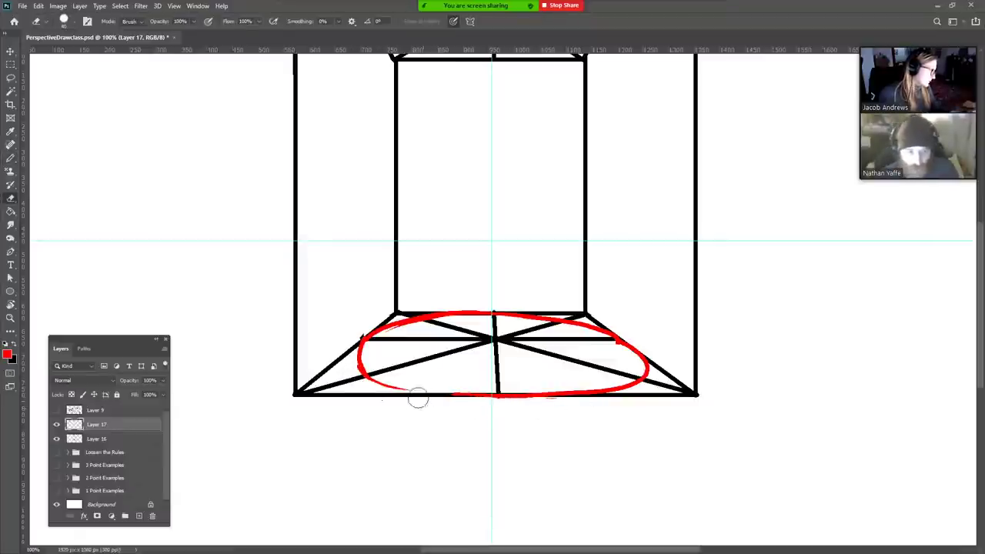
pyautogui.press('b')
pyautogui.moveTo(358, 355); pyautogui.dragTo(485, 396)
pyautogui.press('e')
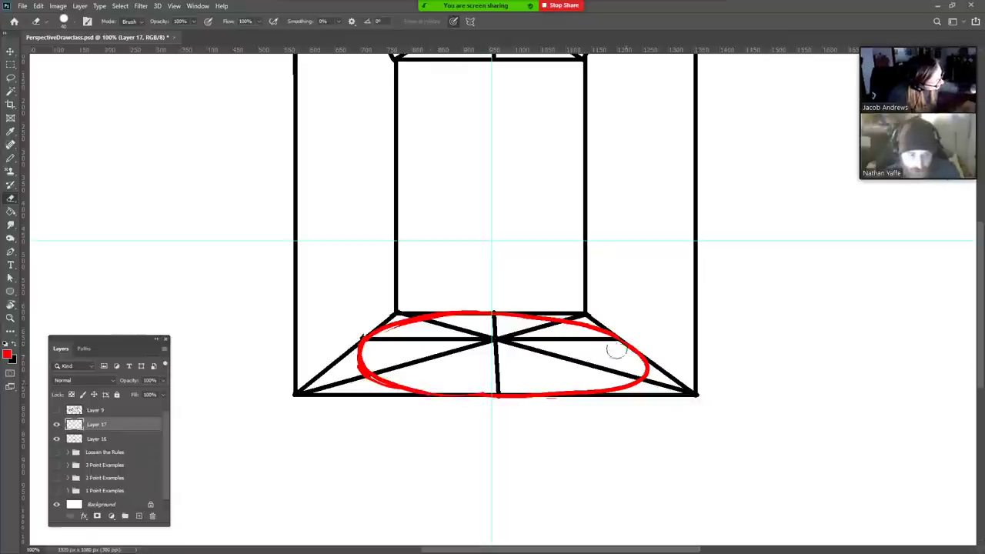
# - Draw red vertical lines from both ends of the floor's middle line up to the ceiling's middle line
pyautogui.press('b')
pyautogui.moveTo(504, 320)
pyautogui.mouseDown()
pyautogui.moveTo(456, 511)
pyautogui.moveTo(455, 482)
pyautogui.mouseUp()
pyautogui.moveTo(312, 504)
pyautogui.mouseDown()
pyautogui.moveTo(312, 169)
pyautogui.moveTo(342, 144)
pyautogui.mouseUp()
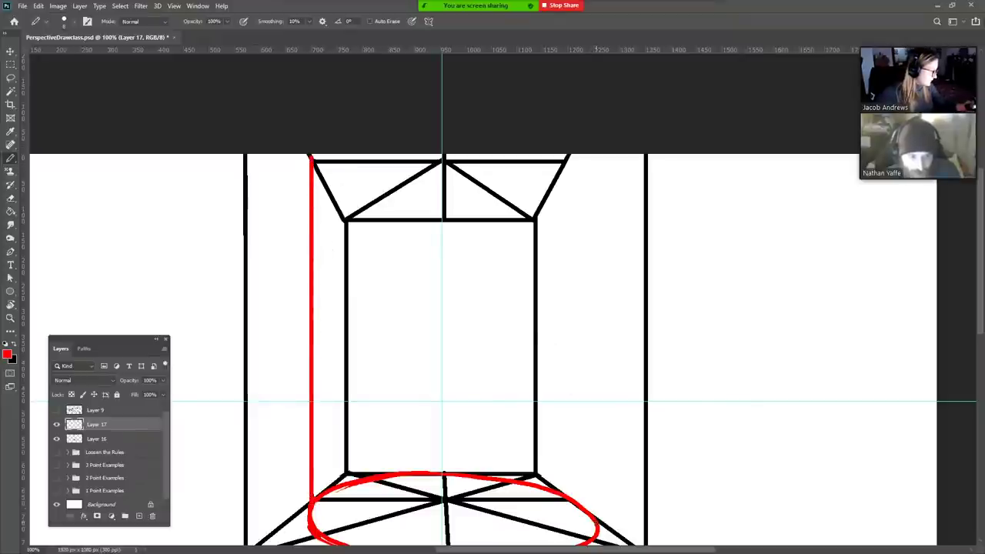
pyautogui.moveTo(574, 501)
pyautogui.mouseDown()
pyautogui.moveTo(556, 177)
pyautogui.moveTo(573, 158)
pyautogui.mouseUp()
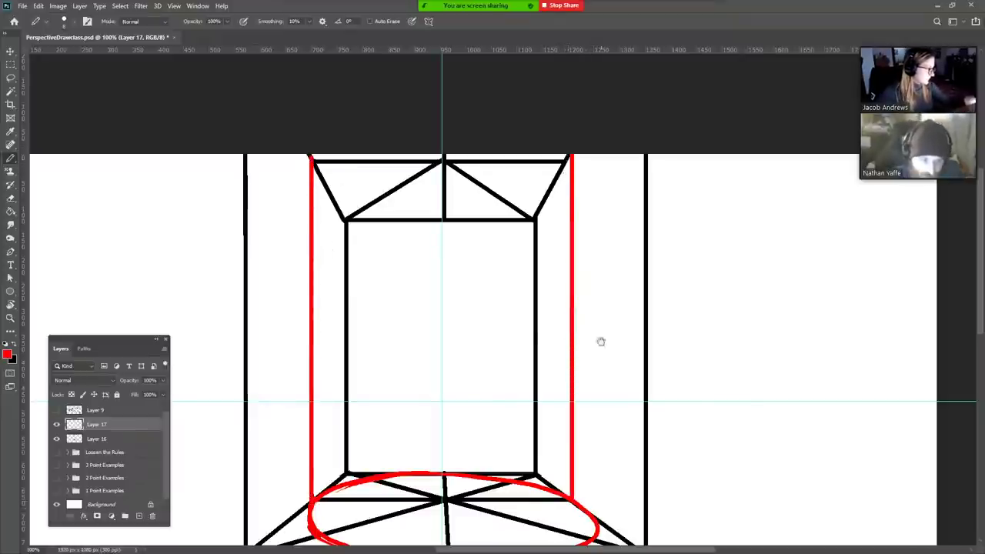
# - Erase the floor ellipse's bulging right side and redraw it as a tighter curve from the red vertical to the front edge
pyautogui.moveTo(605, 447); pyautogui.dragTo(589, 297)
pyautogui.press('e')
pyautogui.moveTo(569, 350); pyautogui.dragTo(539, 402)
pyautogui.press('b')
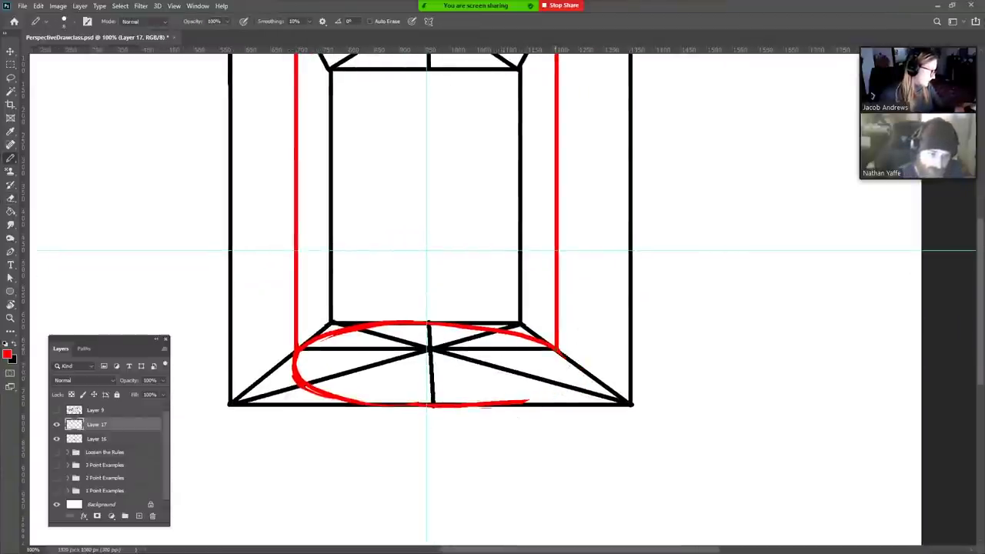
pyautogui.moveTo(552, 346); pyautogui.dragTo(500, 407)
pyautogui.hotkey('ctrl', 'z')
pyautogui.moveTo(560, 361)
pyautogui.mouseDown()
pyautogui.moveTo(530, 400)
pyautogui.moveTo(453, 408)
pyautogui.mouseUp()
pyautogui.hotkey('ctrl', 'z')
pyautogui.moveTo(559, 356)
pyautogui.mouseDown()
pyautogui.moveTo(482, 404)
pyautogui.moveTo(445, 401)
pyautogui.mouseUp()
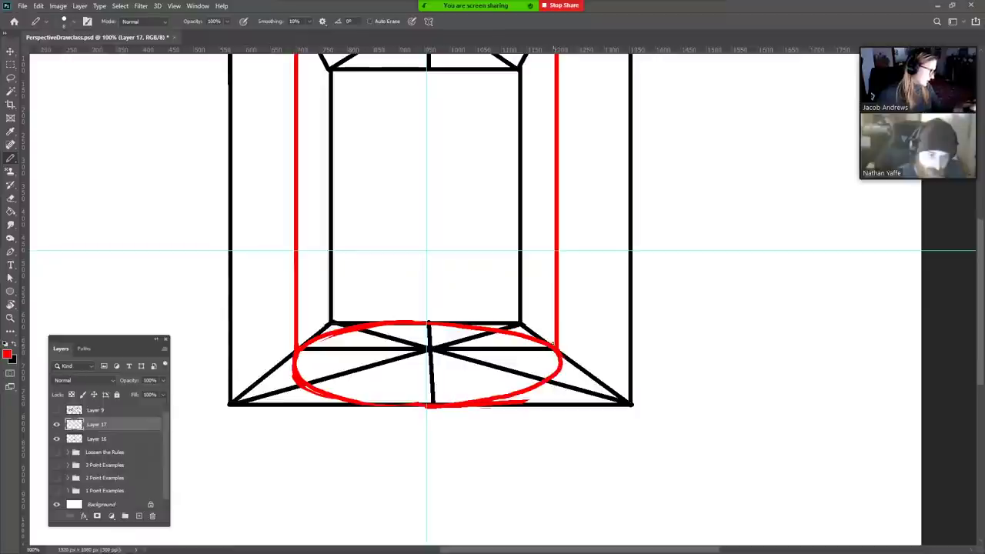
# - Erase the stray red marks on the floor ellipse's front edge and draw the ceiling ellipse's front curve between the two red verticals
pyautogui.press('e')
pyautogui.moveTo(541, 403)
pyautogui.mouseDown()
pyautogui.moveTo(394, 417)
pyautogui.moveTo(286, 356)
pyautogui.moveTo(338, 402)
pyautogui.mouseUp()
pyautogui.press('b')
pyautogui.moveTo(600, 307); pyautogui.dragTo(593, 408)
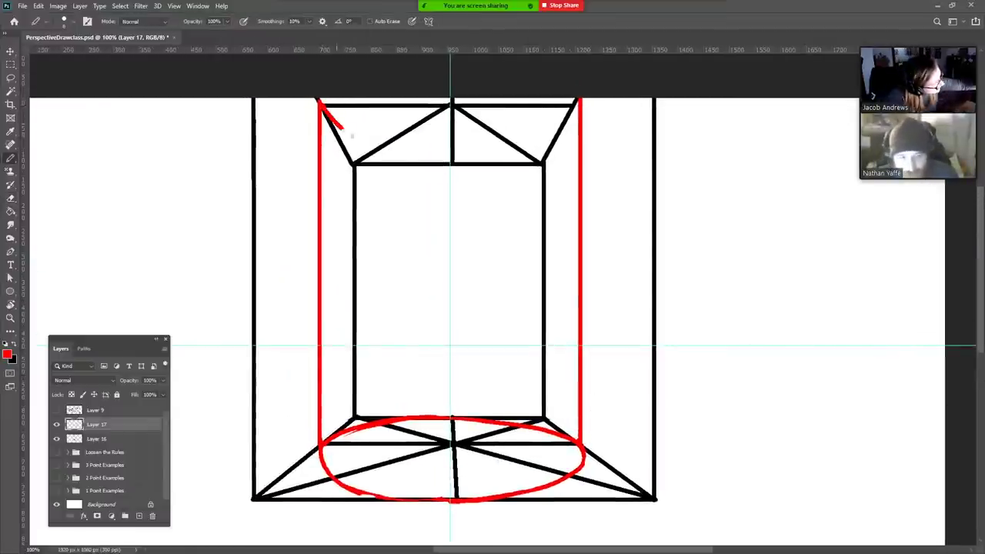
pyautogui.moveTo(319, 102); pyautogui.dragTo(454, 163)
pyautogui.moveTo(577, 101)
pyautogui.mouseDown()
pyautogui.moveTo(500, 152)
pyautogui.moveTo(450, 163)
pyautogui.mouseUp()
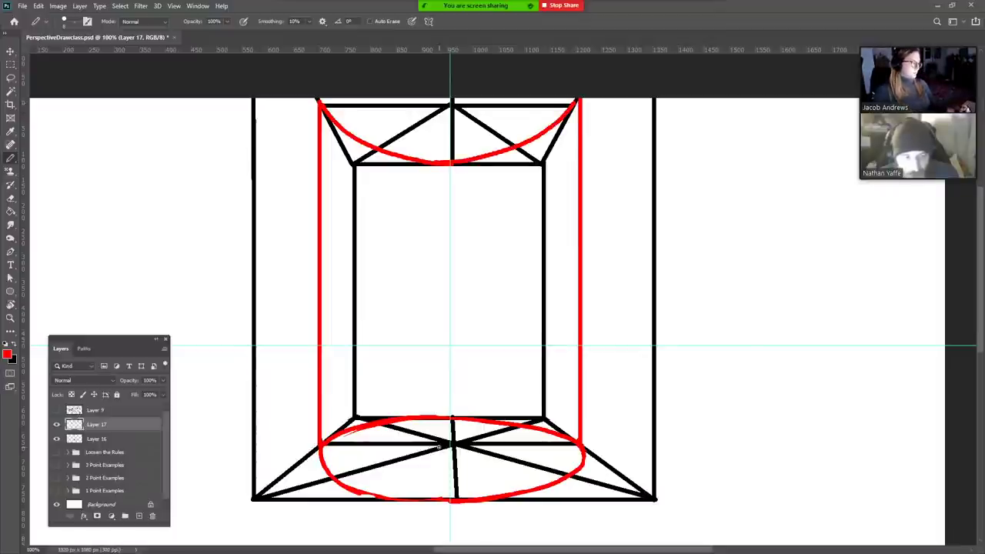
# - Add a new layer above Layer 17, check the red cylinder with Layer 16 hidden and shown, and set the foreground colour to blue
pyautogui.click(138, 515)
pyautogui.click(56, 453)
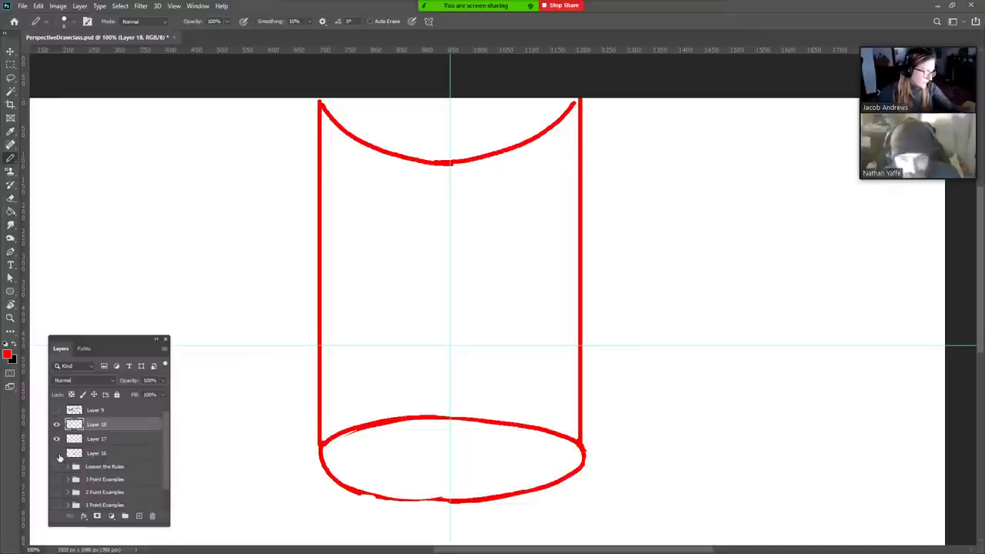
pyautogui.click(56, 454)
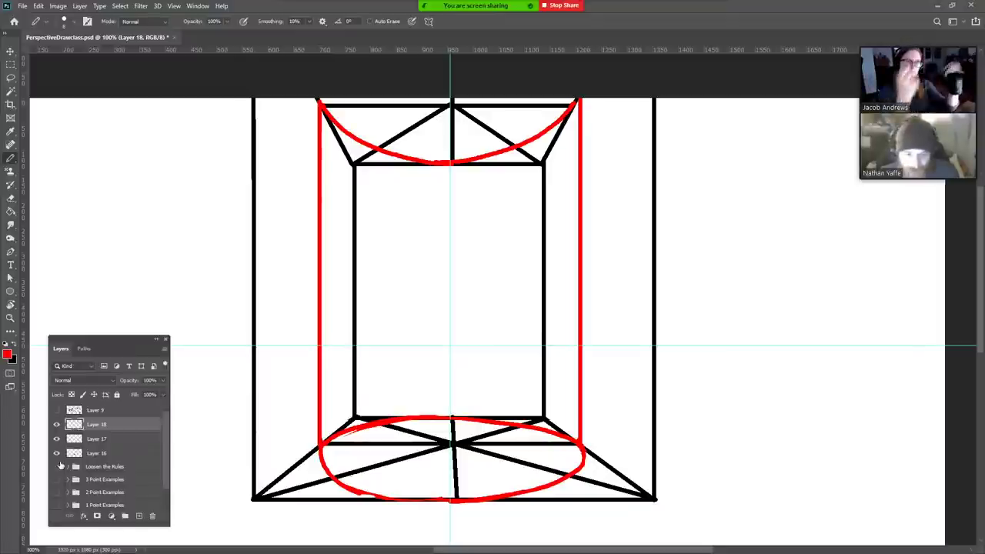
pyautogui.click(9, 356)
pyautogui.click(620, 343)
pyautogui.press('Return')
# - Fade the perspective box on Layer 16 to 28% opacity and make Layer 18 active for drawing
pyautogui.click(123, 452)
pyautogui.moveTo(128, 381); pyautogui.dragTo(93, 396)
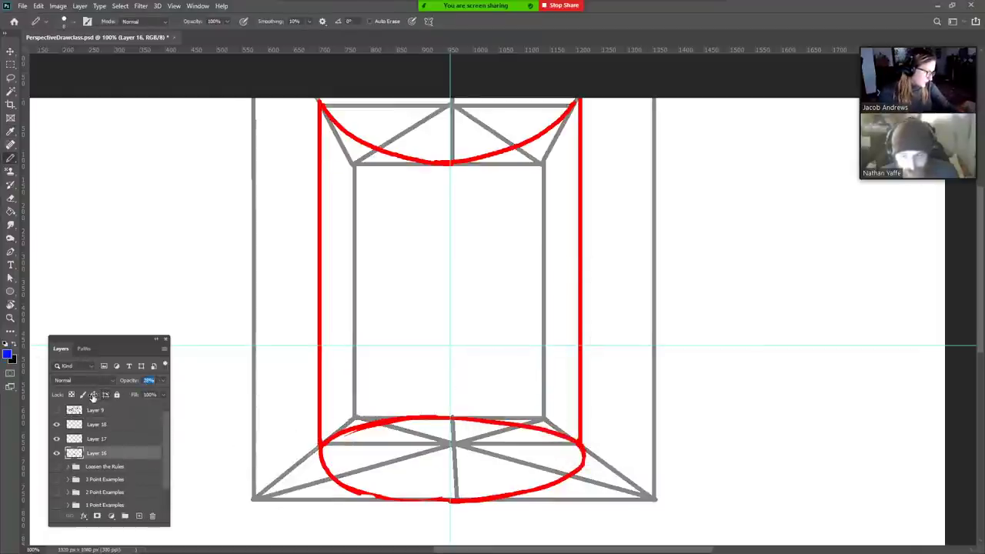
pyautogui.click(127, 430)
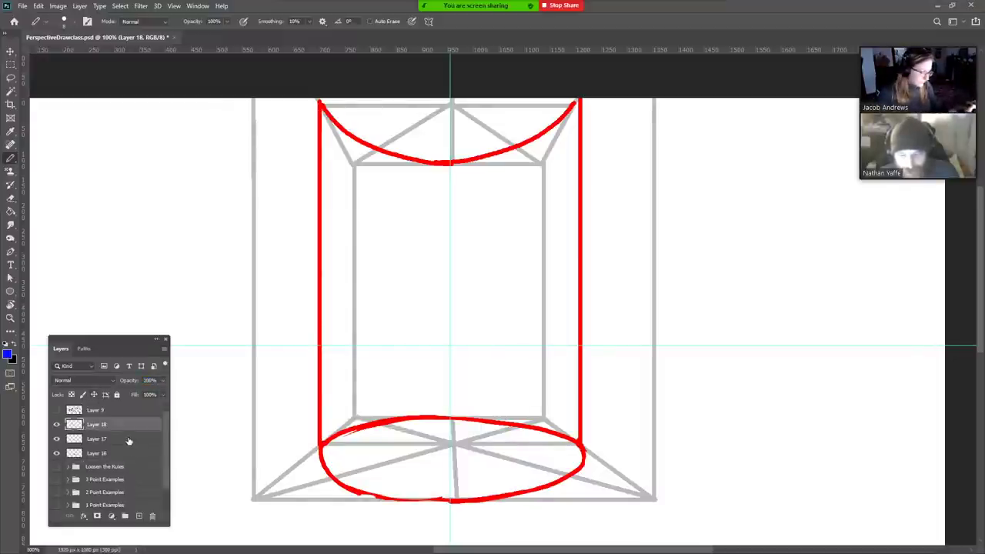
# - Draw a blue back edge between the floor's diagonals and swing the work path from the vanishing point through its left end
pyautogui.moveTo(452, 432)
pyautogui.mouseDown()
pyautogui.moveTo(500, 432)
pyautogui.moveTo(409, 432)
pyautogui.mouseUp()
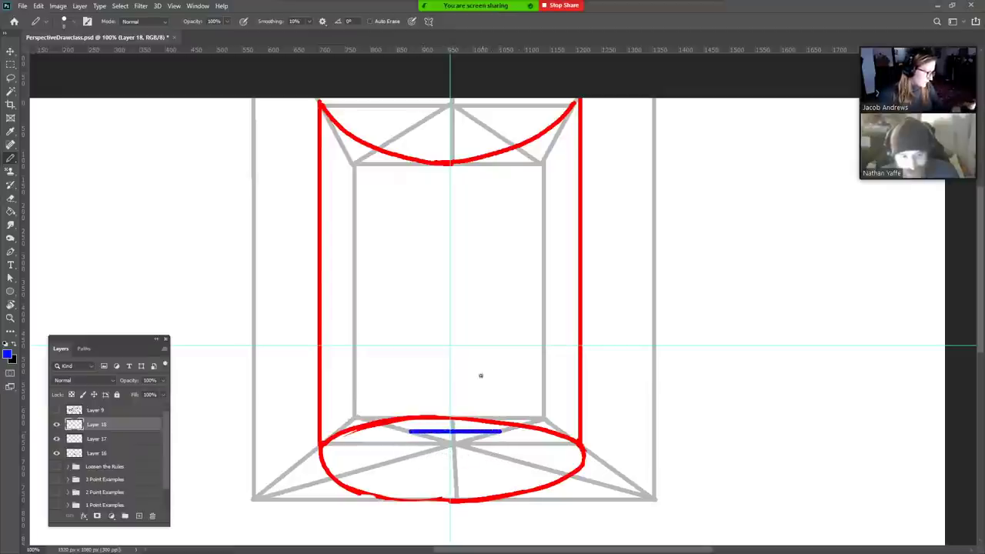
pyautogui.press('p')
pyautogui.click(84, 349)
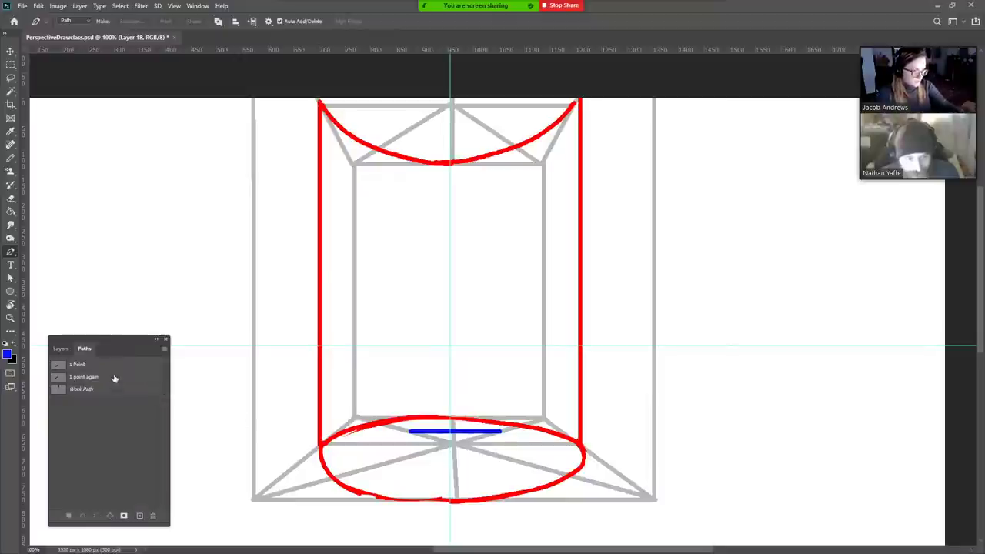
pyautogui.click(116, 388)
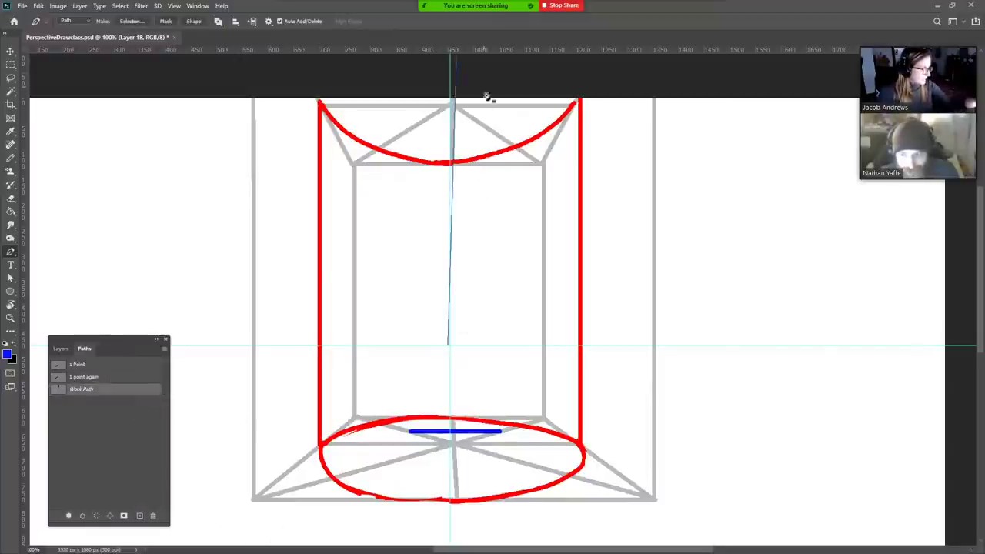
pyautogui.moveTo(484, 90); pyautogui.dragTo(463, 199)
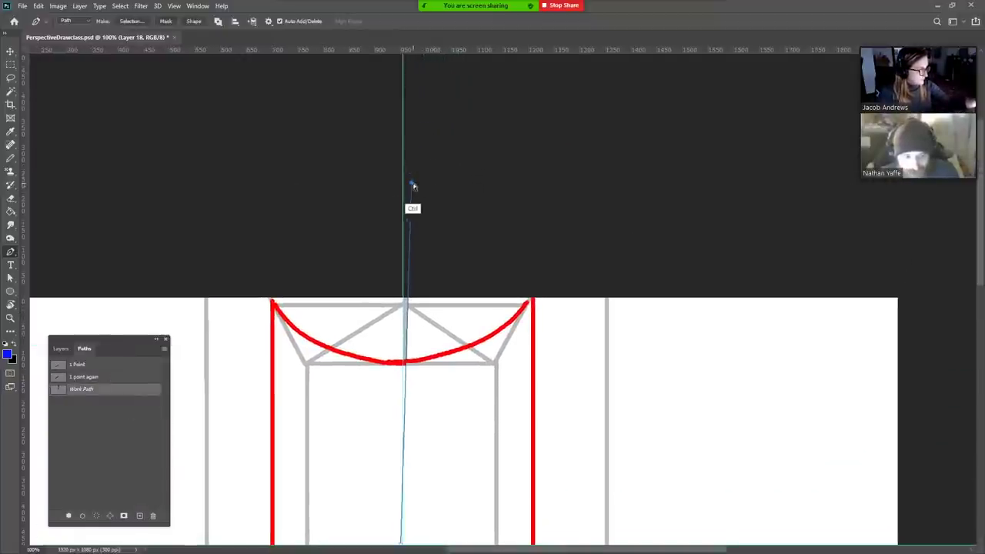
pyautogui.scroll(-2, 408, 347)
pyautogui.moveTo(455, 431); pyautogui.dragTo(471, 159)
# - Complete the small blue floor square with its left, front and right edges, following the guide path and the diagonals
pyautogui.moveTo(400, 227)
pyautogui.mouseDown()
pyautogui.moveTo(359, 314)
pyautogui.moveTo(371, 299)
pyautogui.moveTo(491, 302)
pyautogui.mouseUp()
pyautogui.press('b')
pyautogui.keyDown('shift'); pyautogui.click(370, 302); pyautogui.keyUp('shift')
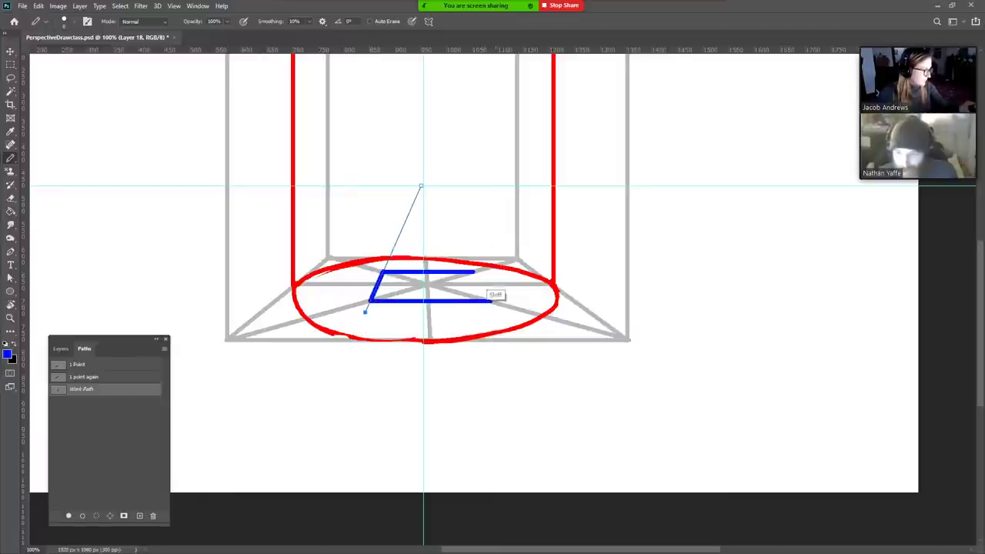
pyautogui.keyDown('shift'); pyautogui.click(476, 271); pyautogui.keyUp('shift')
# - Draw blue verticals up from the square's two left corners and connect them with a receding edge on the ceiling
pyautogui.scroll(5, 479, 347)
pyautogui.hscroll(2, 479, 346)
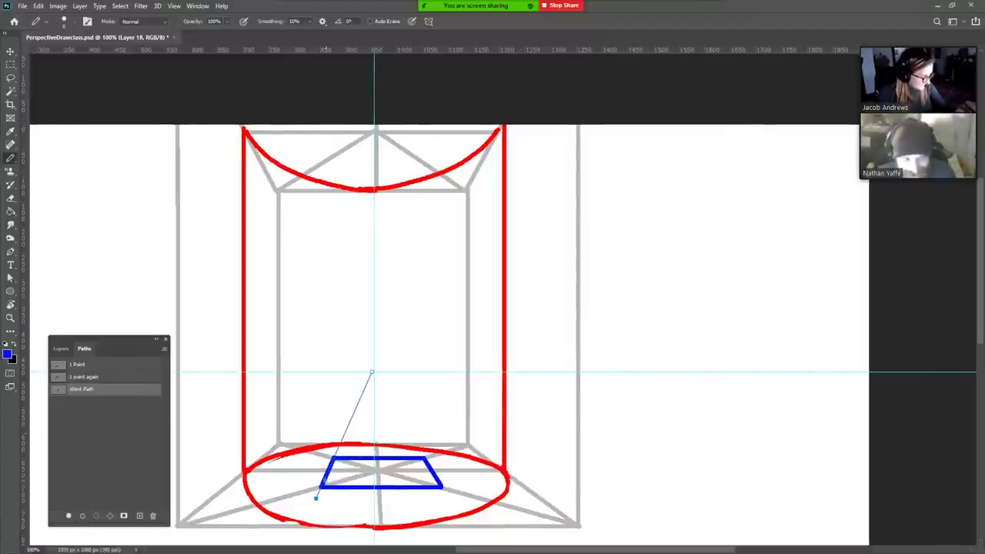
pyautogui.moveTo(318, 497)
pyautogui.mouseDown()
pyautogui.moveTo(341, 154)
pyautogui.moveTo(323, 127)
pyautogui.mouseUp()
pyautogui.moveTo(333, 460); pyautogui.dragTo(334, 156)
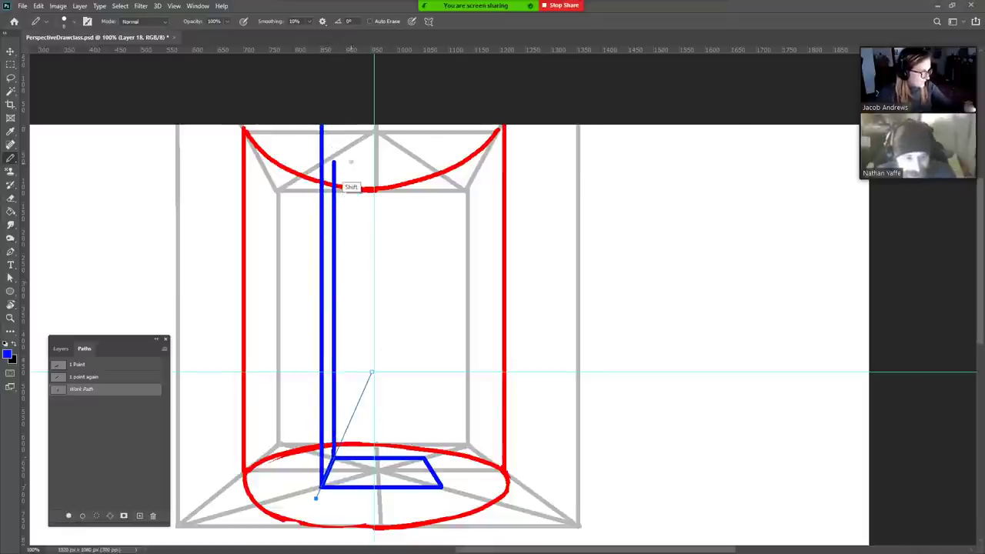
pyautogui.keyDown('shift'); pyautogui.click(323, 123); pyautogui.keyUp('shift')
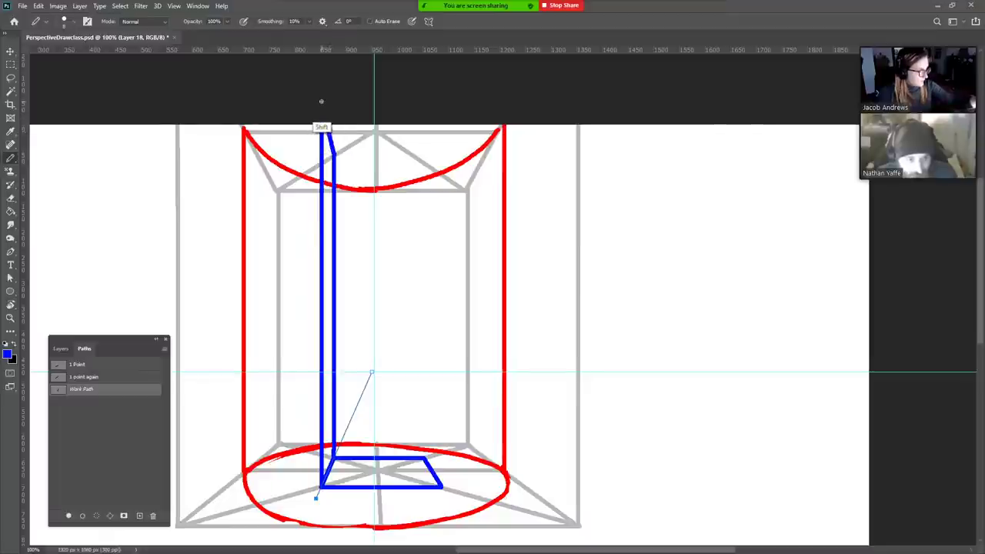
# - Draw the blue box's right verticals, its back ceiling edge and its right receding ceiling edge
pyautogui.moveTo(424, 459); pyautogui.dragTo(424, 162)
pyautogui.moveTo(334, 154); pyautogui.dragTo(410, 154)
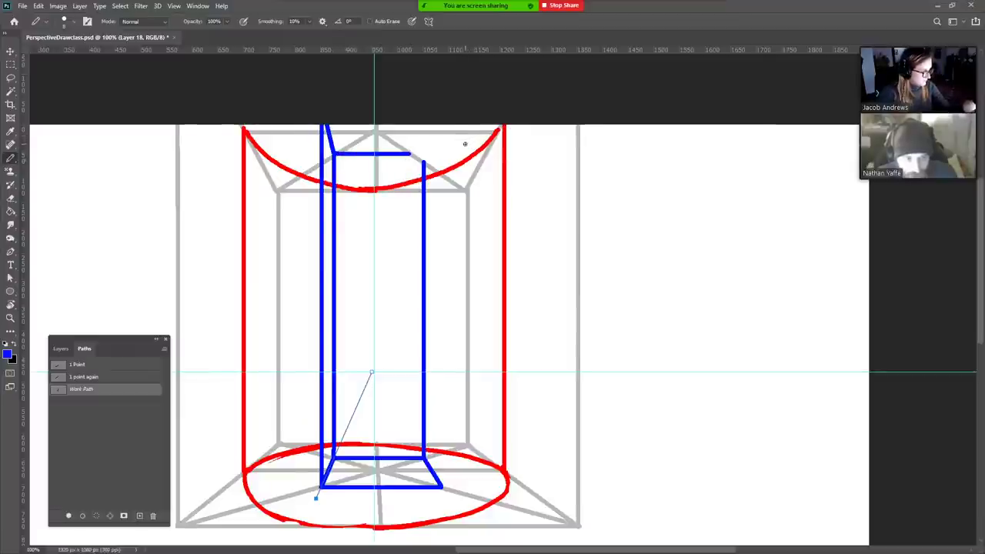
pyautogui.moveTo(408, 154)
pyautogui.mouseDown()
pyautogui.moveTo(427, 154)
pyautogui.moveTo(424, 178)
pyautogui.mouseUp()
pyautogui.moveTo(443, 487)
pyautogui.mouseDown()
pyautogui.moveTo(457, 91)
pyautogui.moveTo(441, 128)
pyautogui.mouseUp()
# - Deselect the work path and fade the blue box's back and receding edges with the eraser at 50% opacity
pyautogui.press('e')
pyautogui.moveTo(442, 274)
pyautogui.mouseDown()
pyautogui.moveTo(442, 202)
pyautogui.moveTo(418, 282)
pyautogui.mouseUp()
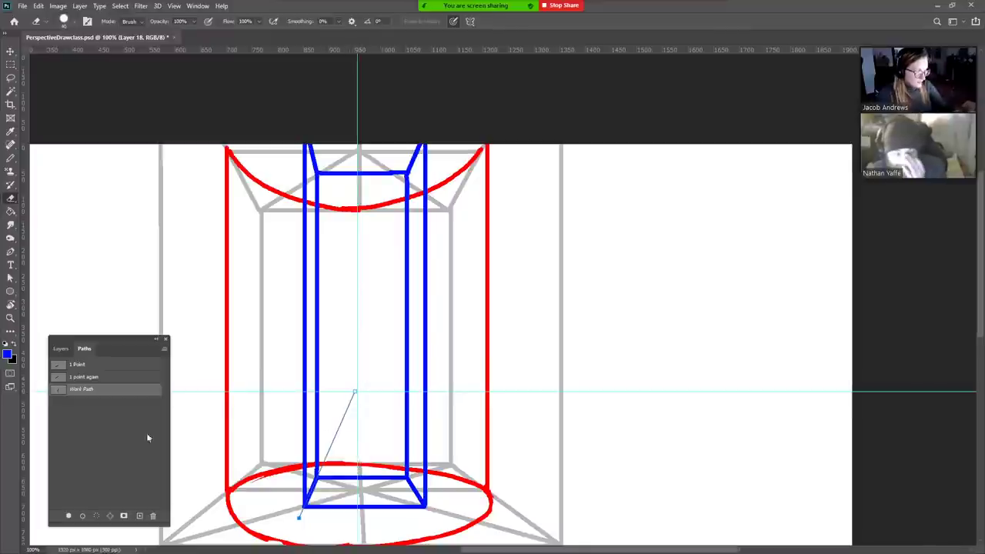
pyautogui.click(135, 453)
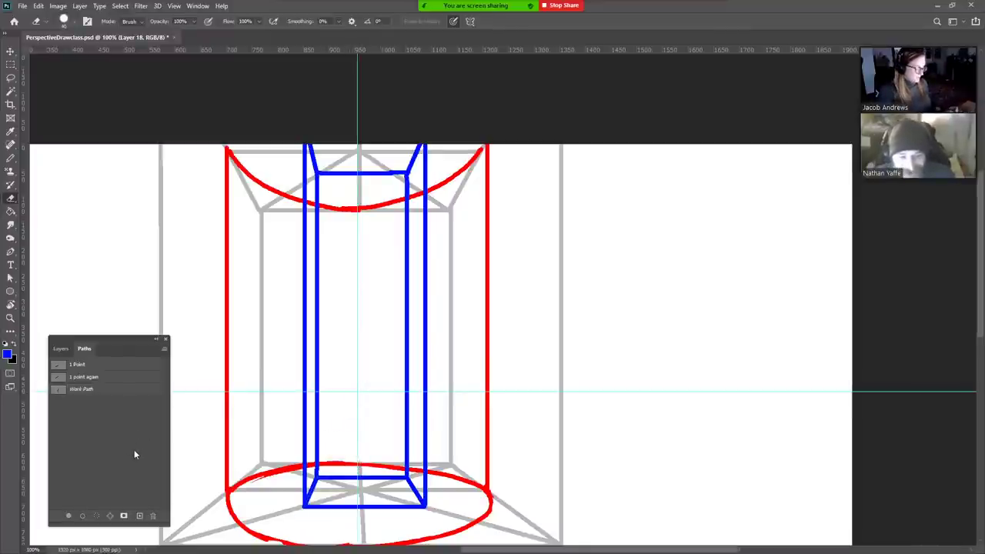
pyautogui.press('5')
pyautogui.moveTo(410, 138)
pyautogui.mouseDown()
pyautogui.moveTo(406, 474)
pyautogui.moveTo(394, 478)
pyautogui.moveTo(414, 496)
pyautogui.moveTo(386, 477)
pyautogui.moveTo(320, 473)
pyautogui.moveTo(310, 486)
pyautogui.moveTo(317, 497)
pyautogui.moveTo(324, 144)
pyautogui.moveTo(338, 181)
pyautogui.moveTo(394, 173)
pyautogui.mouseUp()
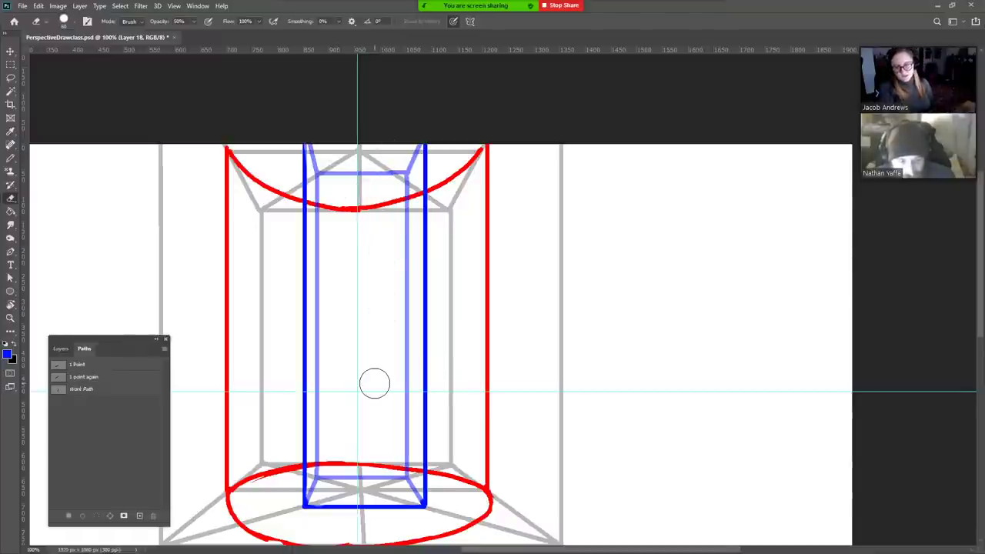
# - Move Layer 17 above Layer 18 and set the foreground colour back to red
pyautogui.press('F7')
pyautogui.moveTo(502, 431); pyautogui.dragTo(526, 409)
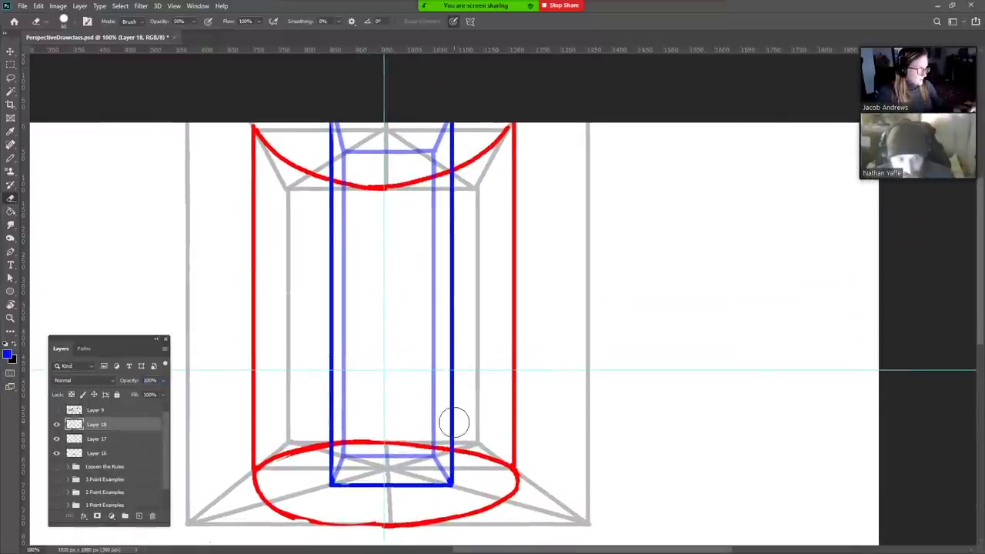
pyautogui.moveTo(132, 438); pyautogui.dragTo(137, 424)
pyautogui.moveTo(473, 395); pyautogui.dragTo(551, 334)
pyautogui.press('x')
pyautogui.click(8, 353)
pyautogui.click(333, 420)
pyautogui.click(692, 292)
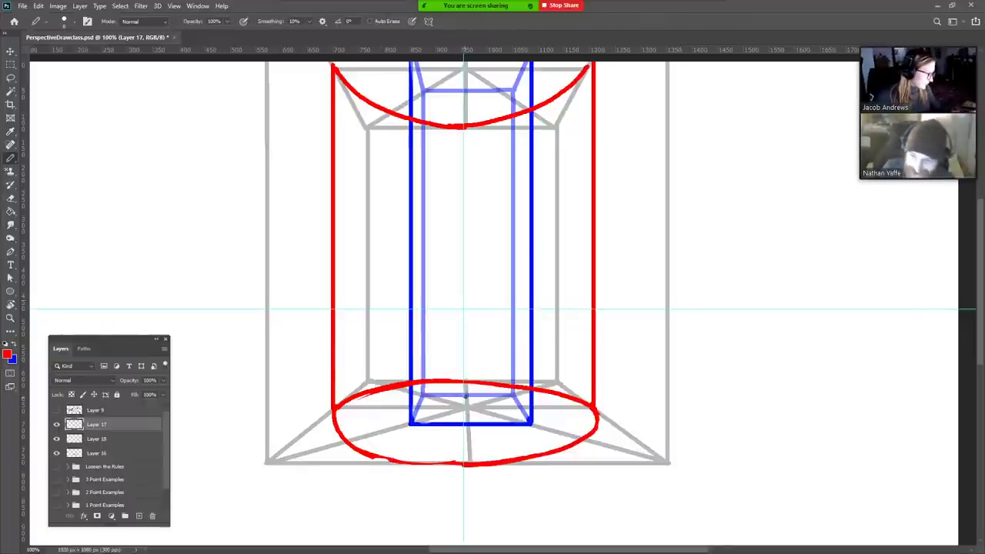
# - Draw a small red ellipse inside the blue floor square and thin its left side with the eraser in Pencil mode at 100% opacity
pyautogui.moveTo(454, 394)
pyautogui.mouseDown()
pyautogui.moveTo(420, 405)
pyautogui.moveTo(464, 424)
pyautogui.moveTo(518, 406)
pyautogui.moveTo(436, 396)
pyautogui.moveTo(475, 416)
pyautogui.moveTo(431, 408)
pyautogui.mouseUp()
pyautogui.press('e')
pyautogui.press('0')
pyautogui.click(132, 21)
pyautogui.click(137, 38)
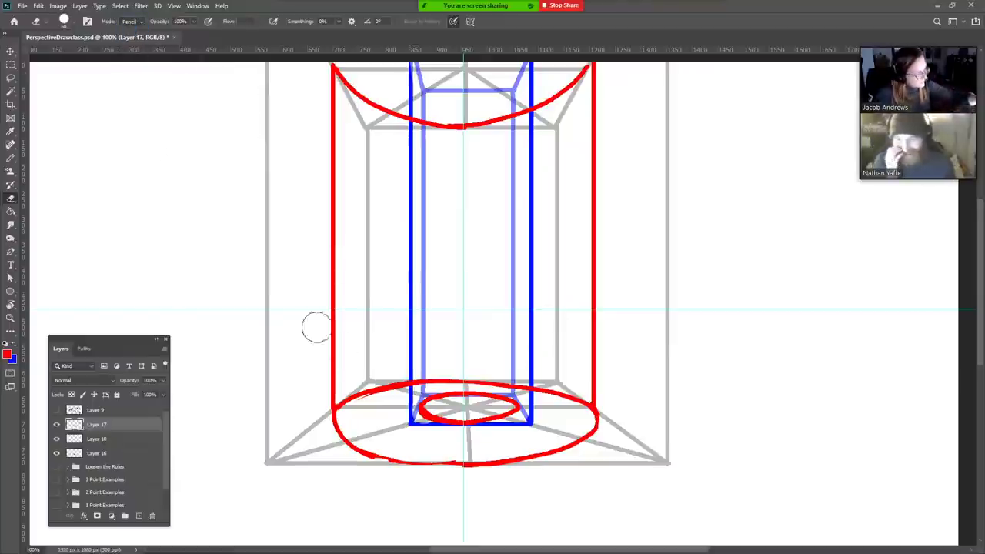
pyautogui.moveTo(398, 394); pyautogui.dragTo(491, 413)
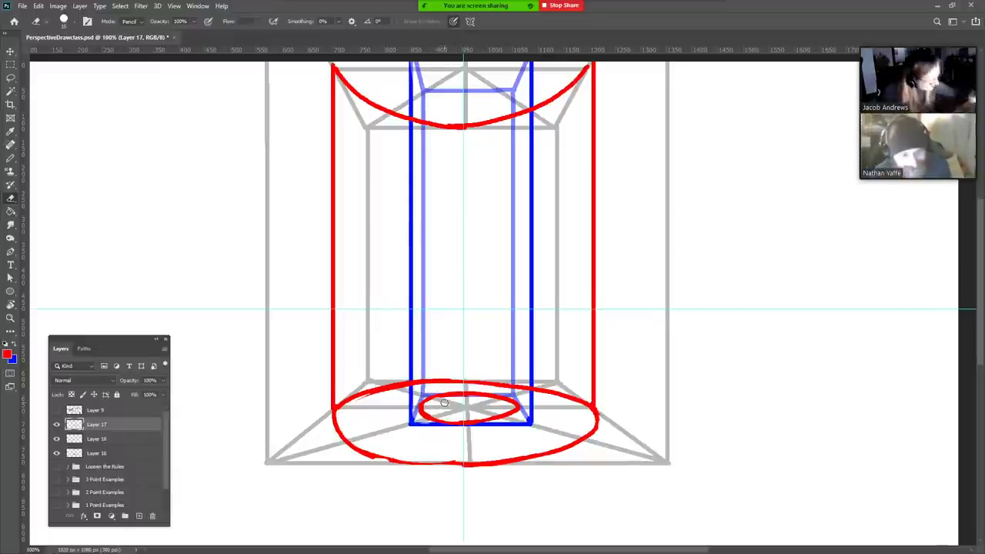
# - Try a red vertical from the small ellipse, undo it, and draw the matching front curve on the ceiling inside the blue box
pyautogui.press('b')
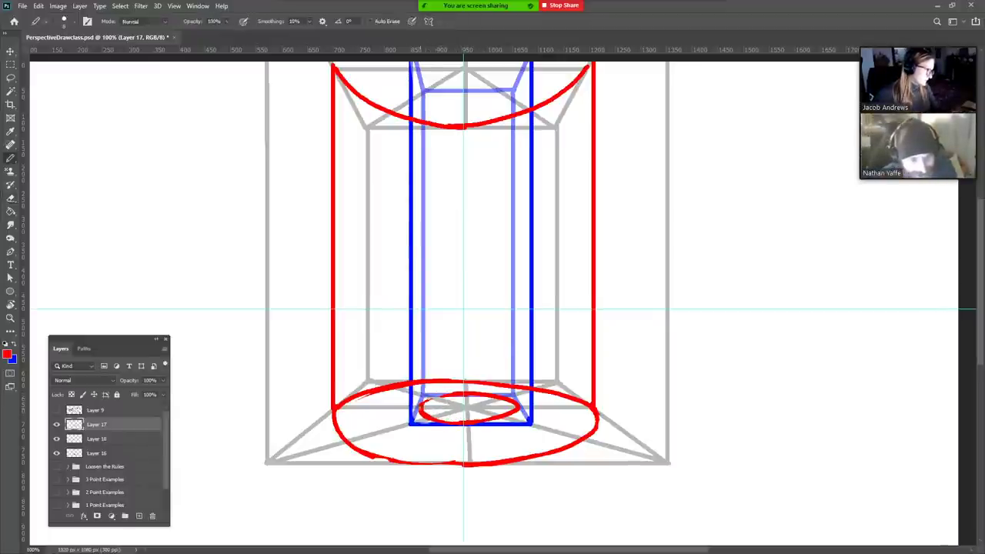
pyautogui.moveTo(517, 385); pyautogui.dragTo(518, 91)
pyautogui.hotkey('ctrl', 'z')
pyautogui.moveTo(521, 214); pyautogui.dragTo(484, 435)
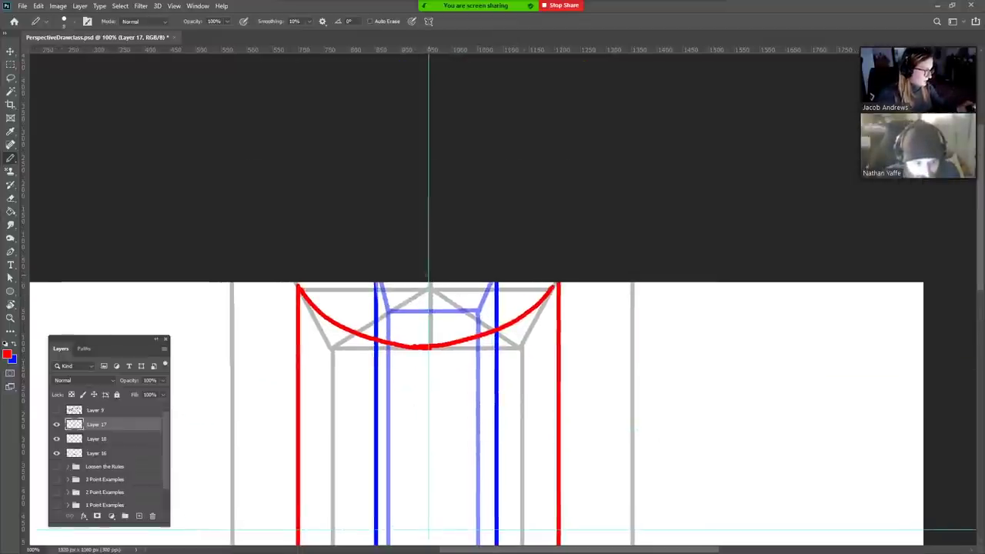
pyautogui.moveTo(429, 310)
pyautogui.mouseDown()
pyautogui.moveTo(391, 296)
pyautogui.moveTo(453, 306)
pyautogui.moveTo(486, 288)
pyautogui.mouseUp()
pyautogui.scroll(-5, 435, 284)
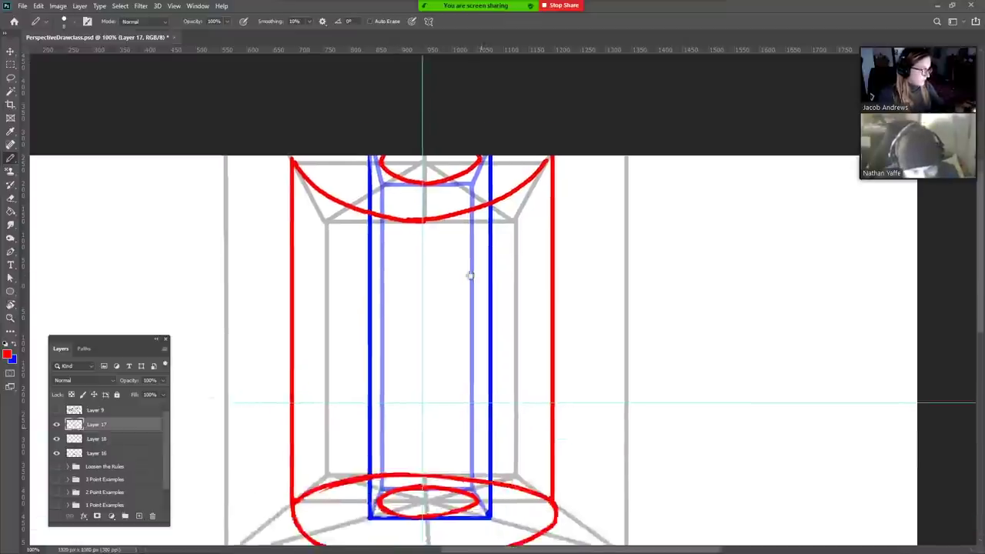
# - Draw red verticals joining the small floor and ceiling ellipses, and hide Layers 16 and 18 to leave only the nested cylinders
pyautogui.press('z')
pyautogui.keyDown('alt'); pyautogui.click(445, 309); pyautogui.keyUp('alt')
pyautogui.keyDown('alt'); pyautogui.click(446, 310); pyautogui.keyUp('alt')
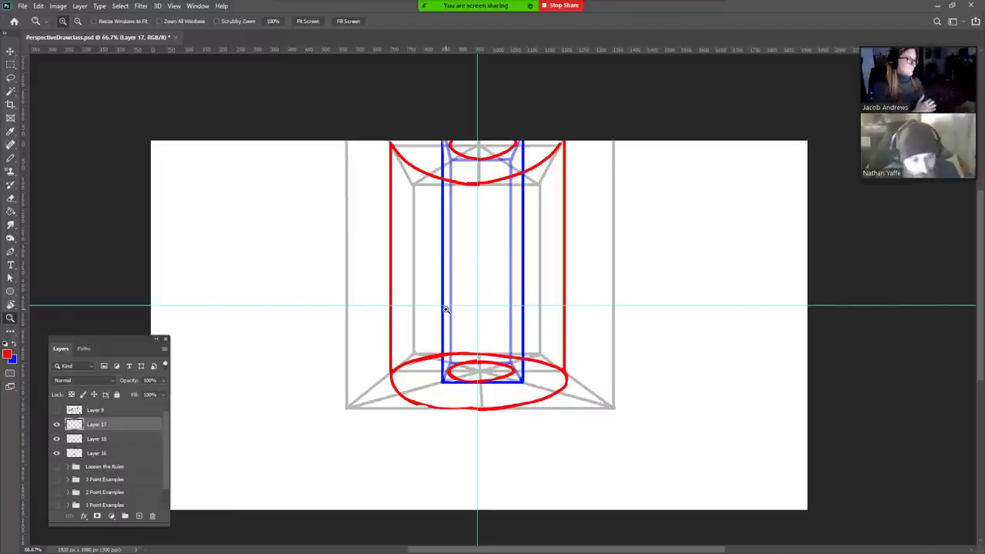
pyautogui.press('b')
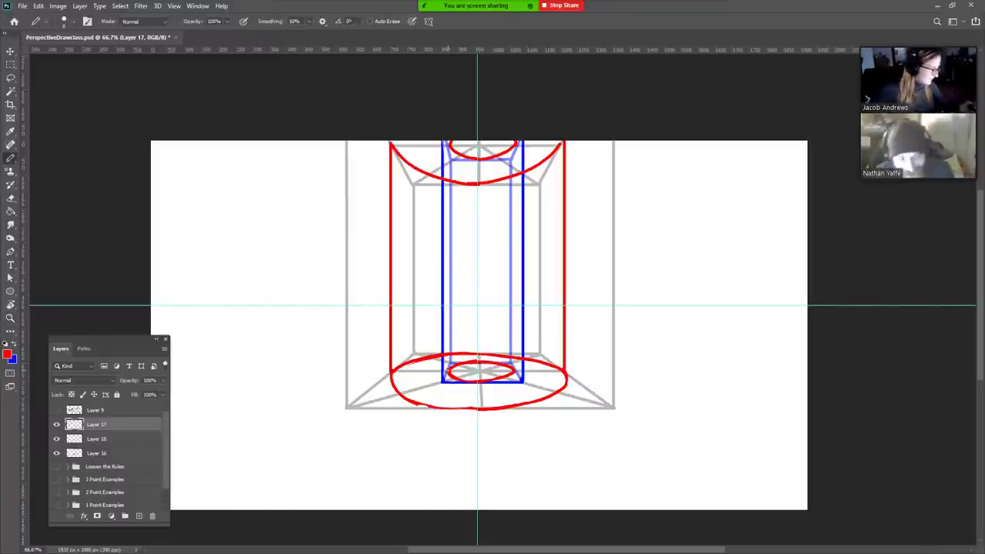
pyautogui.click(56, 453)
pyautogui.click(56, 438)
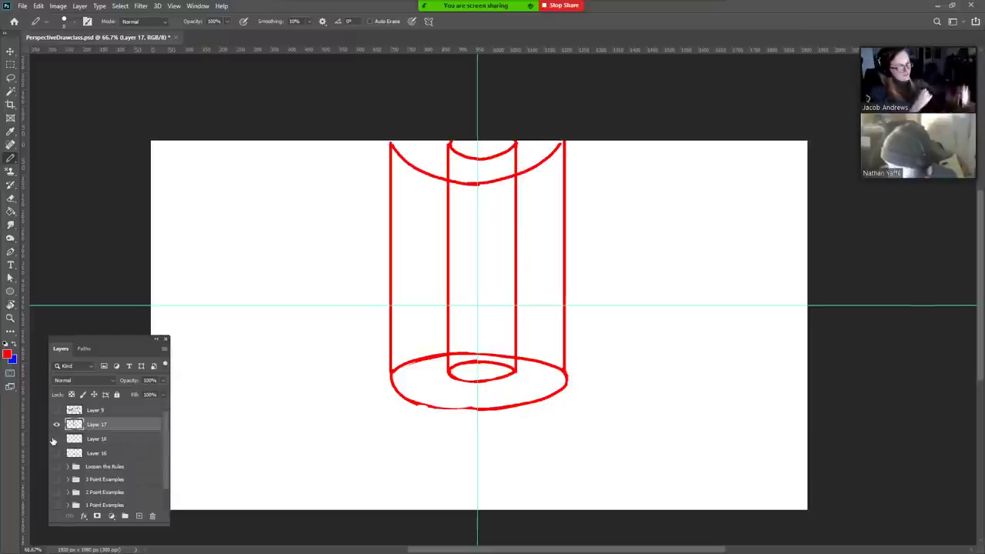
# - Add a layer mask to Layer 17, create a new layer above it and set the foreground colour to blue
pyautogui.click(97, 515)
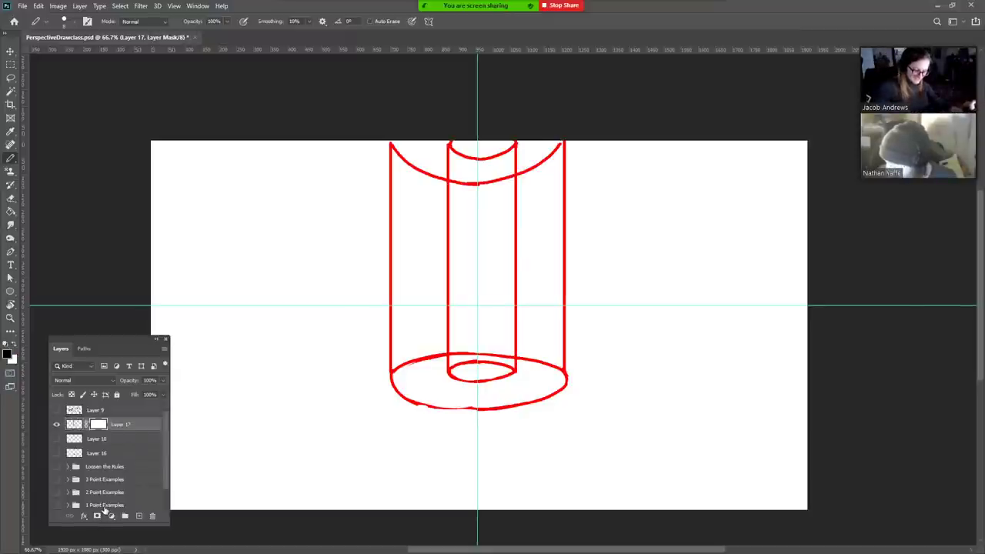
pyautogui.press(']')
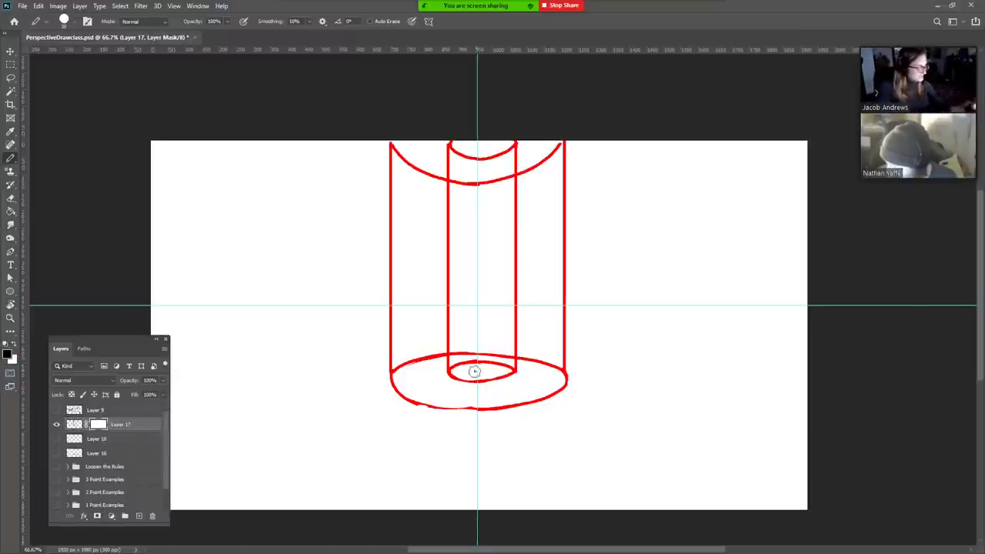
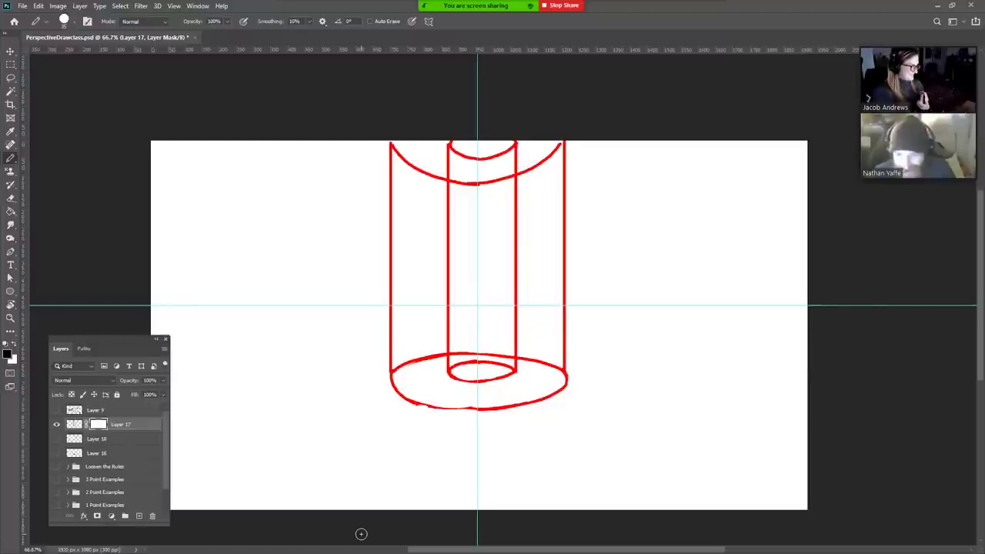
pyautogui.click(141, 515)
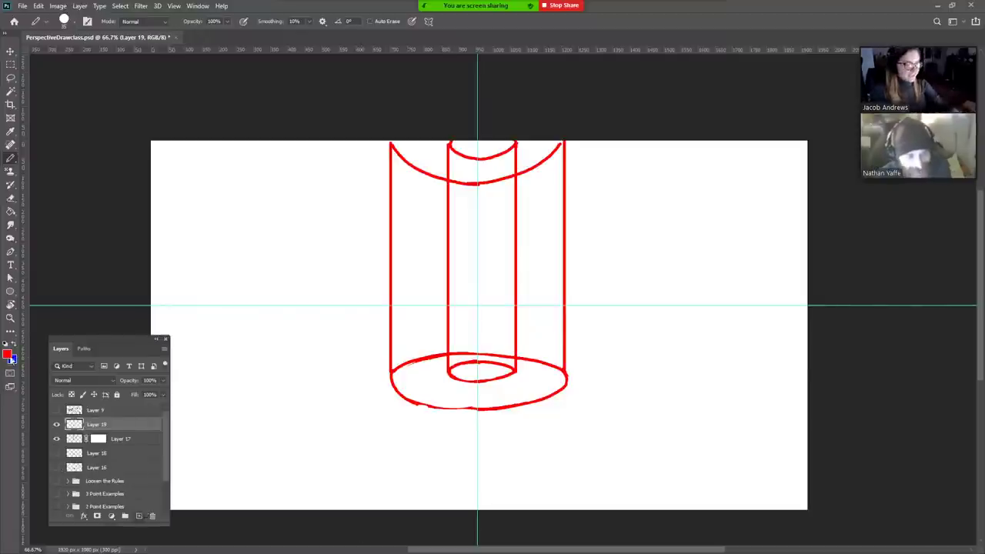
pyautogui.click(8, 354)
pyautogui.click(623, 339)
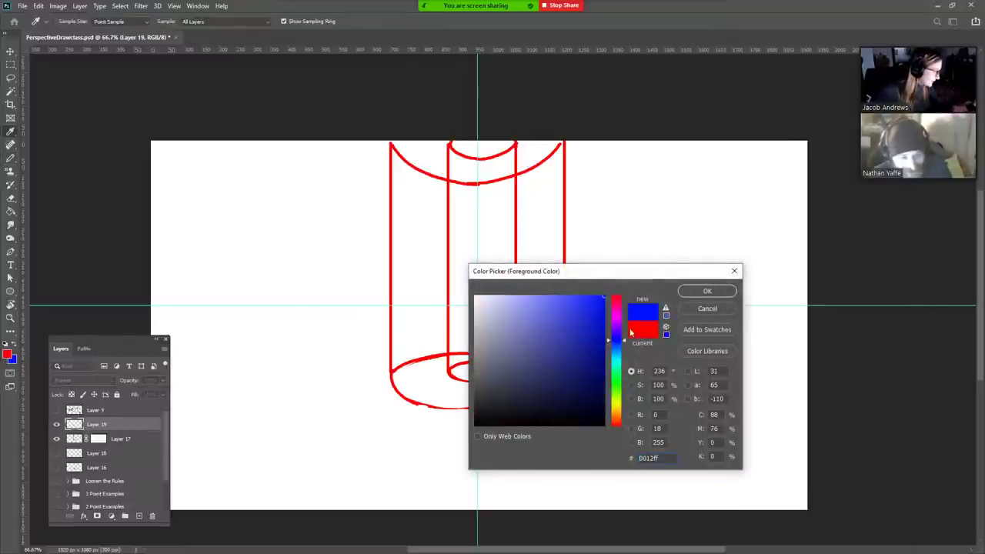
pyautogui.click(707, 291)
# - Undo an overly thick test stroke and draw two thinner blue radial lines from the inner to the outer floor ellipse
pyautogui.press('b')
pyautogui.moveTo(456, 378); pyautogui.dragTo(410, 400)
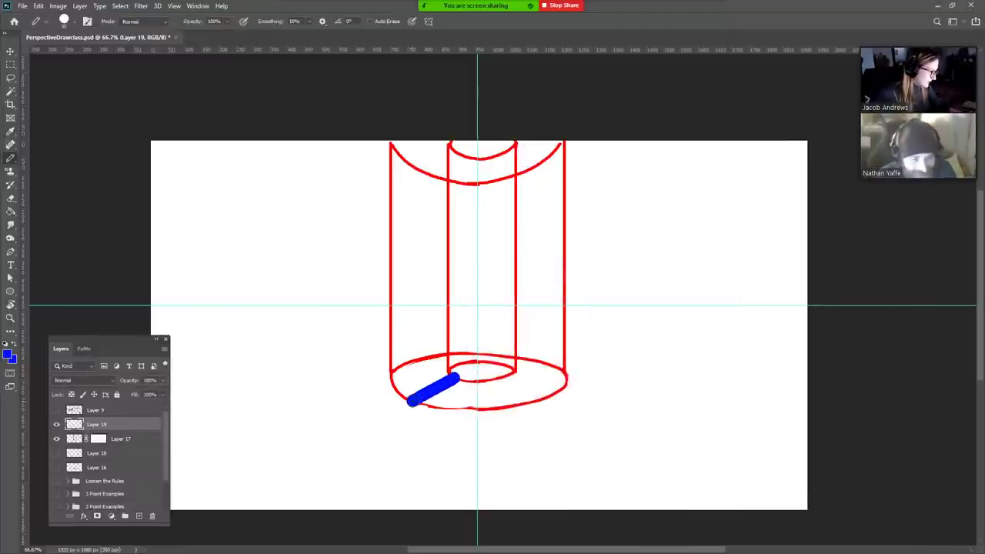
pyautogui.hotkey('ctrl', 'z')
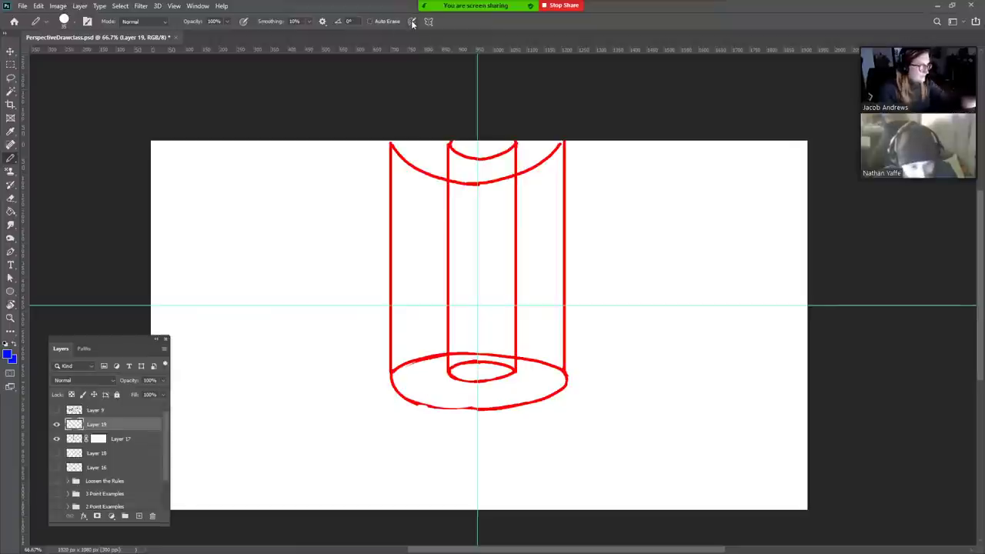
pyautogui.keyDown('shift'); pyautogui.click(416, 402); pyautogui.keyUp('shift')
pyautogui.click(505, 378)
pyautogui.keyDown('shift'); pyautogui.click(539, 399); pyautogui.keyUp('shift')
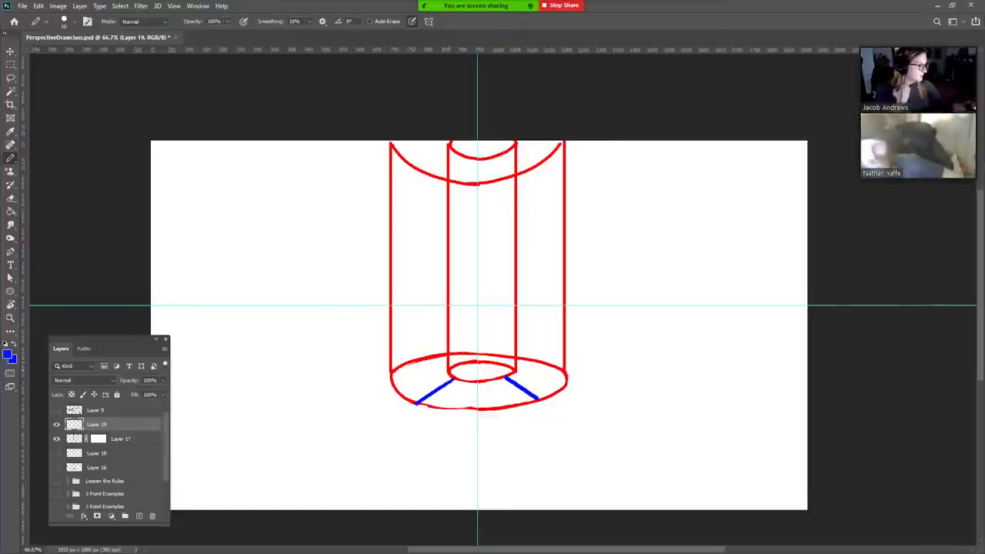
# - Trace the floor ellipse's outer ends and the outer cylinder's sides in blue from the radial lines upward, undoing misplaced strokes
pyautogui.hotkey('ctrl', 'z')
pyautogui.moveTo(406, 397)
pyautogui.mouseDown()
pyautogui.moveTo(391, 371)
pyautogui.moveTo(390, 306)
pyautogui.moveTo(473, 246)
pyautogui.mouseUp()
pyautogui.hotkey('ctrl', 'z')
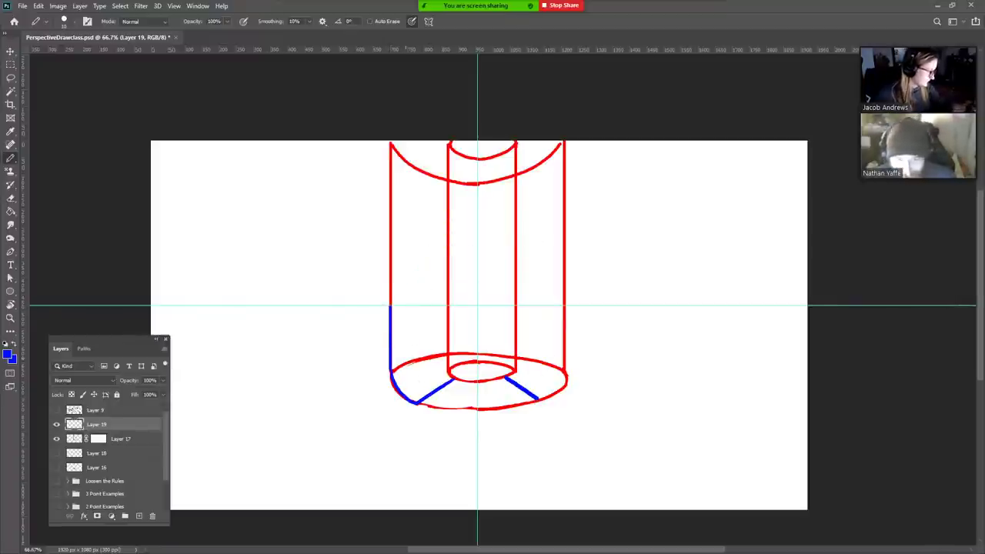
pyautogui.moveTo(415, 401); pyautogui.dragTo(398, 330)
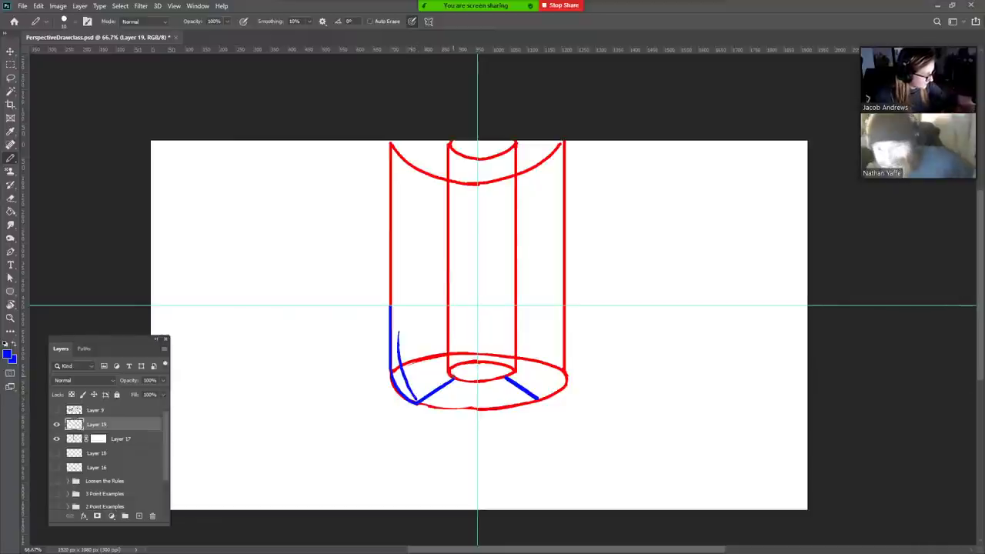
pyautogui.moveTo(449, 372); pyautogui.dragTo(454, 327)
pyautogui.hotkey('ctrl', 'z')
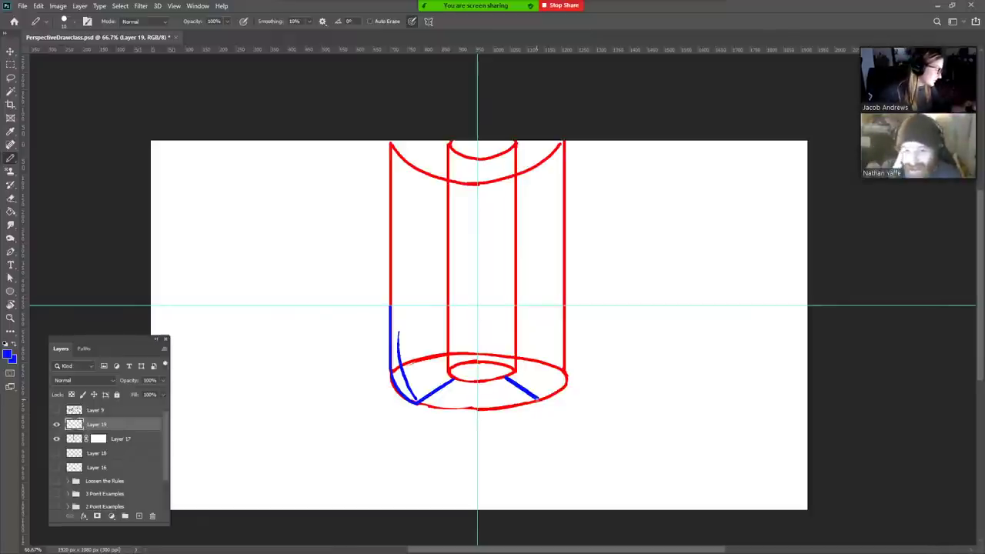
pyautogui.moveTo(543, 397)
pyautogui.mouseDown()
pyautogui.moveTo(568, 377)
pyautogui.moveTo(568, 223)
pyautogui.mouseUp()
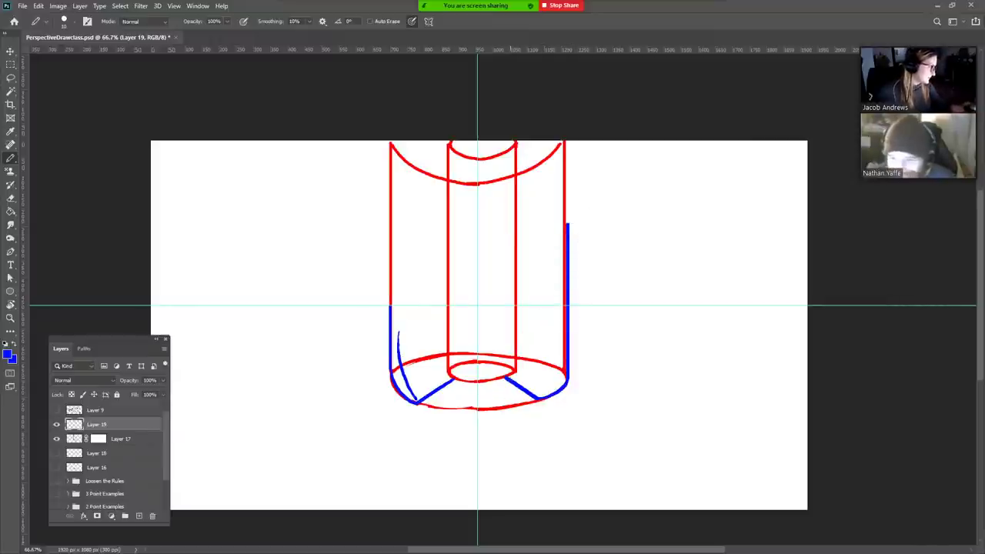
pyautogui.moveTo(541, 390)
pyautogui.mouseDown()
pyautogui.moveTo(569, 327)
pyautogui.moveTo(571, 275)
pyautogui.moveTo(530, 214)
pyautogui.mouseUp()
pyautogui.hotkey('ctrl', 'z')
pyautogui.moveTo(562, 339)
pyautogui.mouseDown()
pyautogui.moveTo(544, 247)
pyautogui.moveTo(495, 222)
pyautogui.mouseUp()
pyautogui.hotkey('ctrl', 'z')
pyautogui.hotkey('ctrl', 'z')
pyautogui.moveTo(539, 389)
pyautogui.mouseDown()
pyautogui.moveTo(568, 284)
pyautogui.moveTo(546, 257)
pyautogui.moveTo(498, 242)
pyautogui.mouseUp()
pyautogui.hotkey('ctrl', 'z')
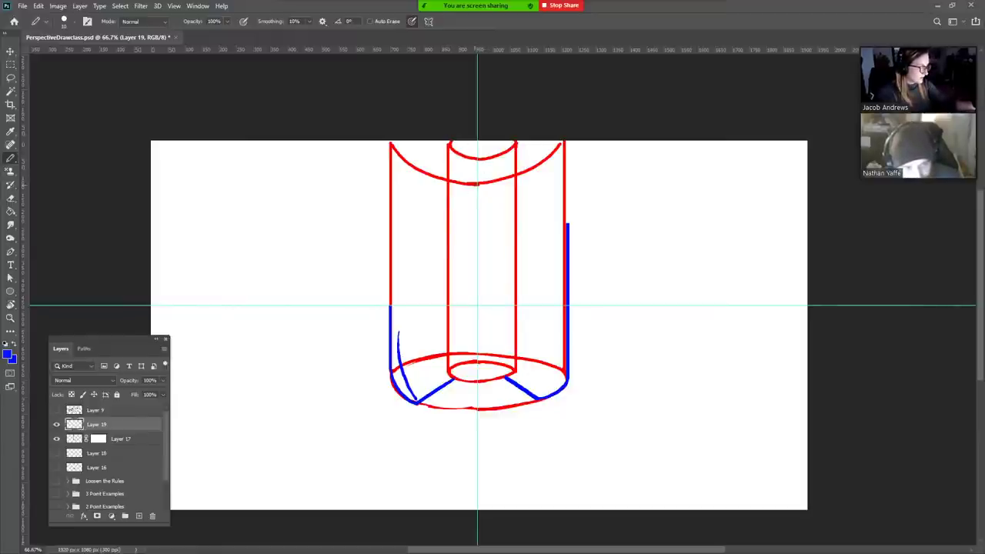
pyautogui.moveTo(474, 185)
pyautogui.mouseDown()
pyautogui.moveTo(447, 228)
pyautogui.moveTo(447, 318)
pyautogui.mouseUp()
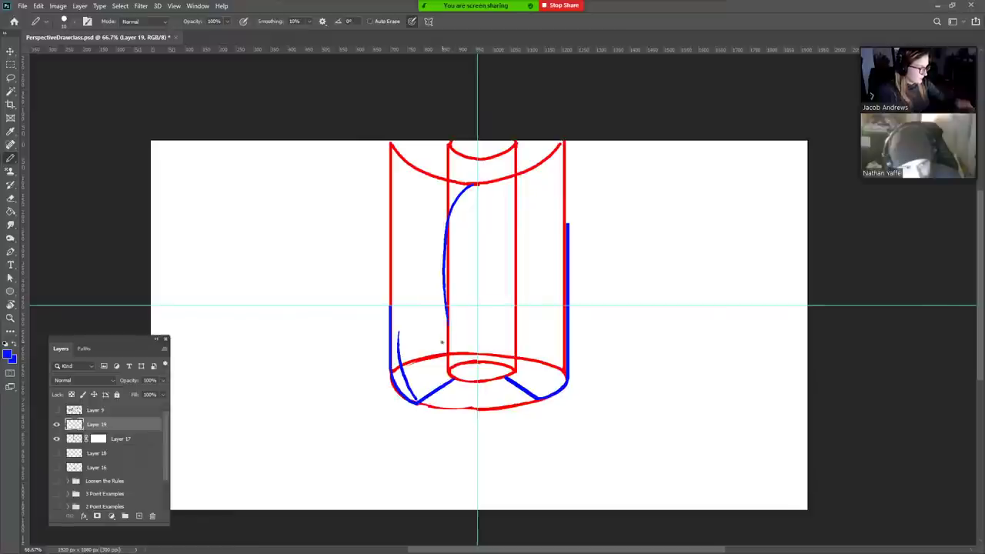
pyautogui.hotkey('ctrl', 'z')
# - Draw a narrow blue arch over the inner cylinder and two outer blue curves rising past the canvas's upper edge
pyautogui.moveTo(450, 379)
pyautogui.mouseDown()
pyautogui.moveTo(444, 347)
pyautogui.moveTo(467, 207)
pyautogui.moveTo(492, 179)
pyautogui.mouseUp()
pyautogui.moveTo(506, 378)
pyautogui.mouseDown()
pyautogui.moveTo(519, 251)
pyautogui.moveTo(485, 188)
pyautogui.mouseUp()
pyautogui.moveTo(397, 371)
pyautogui.mouseDown()
pyautogui.moveTo(380, 230)
pyautogui.moveTo(410, 141)
pyautogui.mouseUp()
pyautogui.moveTo(539, 399)
pyautogui.mouseDown()
pyautogui.moveTo(552, 371)
pyautogui.moveTo(537, 142)
pyautogui.mouseUp()
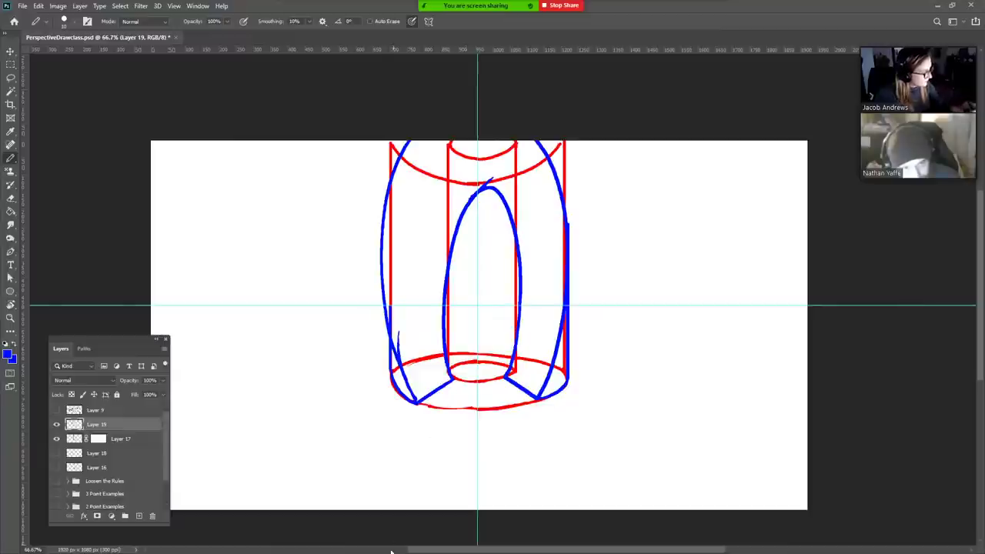
# - Erase the stray blue stub inside the outer left curve, thin that curve along its outer side, and retrace the lower left diagonal
pyautogui.press('e')
pyautogui.moveTo(398, 330); pyautogui.dragTo(399, 353)
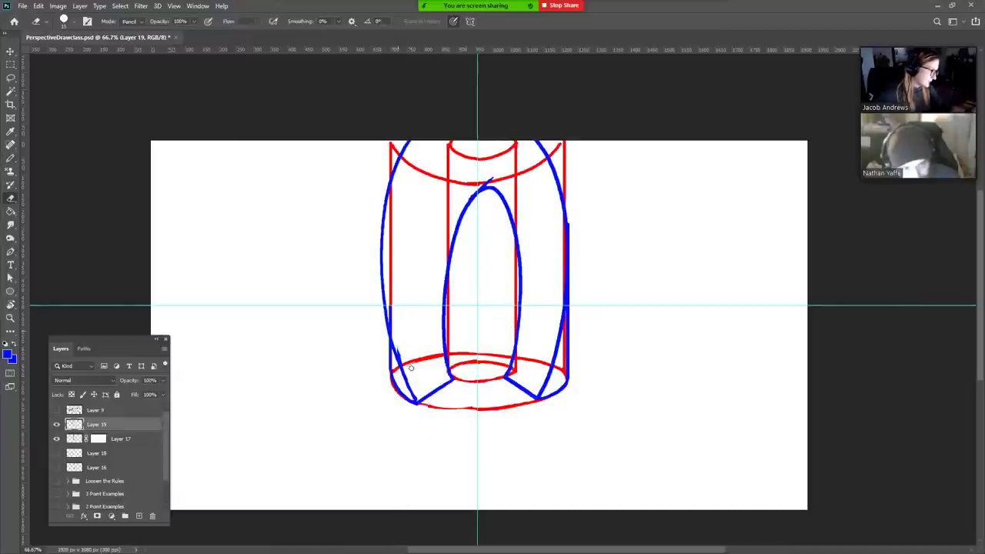
pyautogui.moveTo(369, 154)
pyautogui.mouseDown()
pyautogui.moveTo(386, 320)
pyautogui.moveTo(381, 256)
pyautogui.moveTo(407, 154)
pyautogui.moveTo(388, 308)
pyautogui.mouseUp()
pyautogui.press('b')
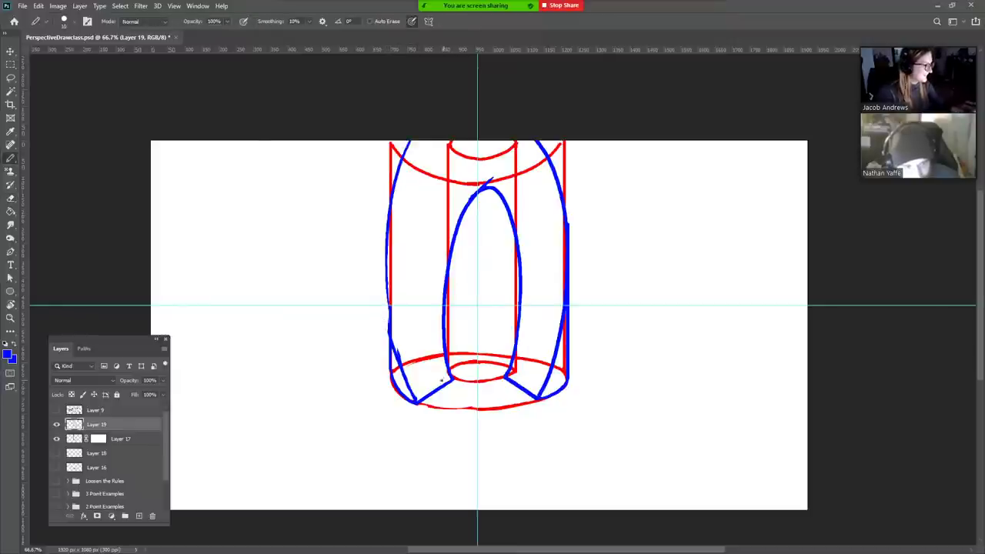
pyautogui.moveTo(447, 376); pyautogui.dragTo(416, 401)
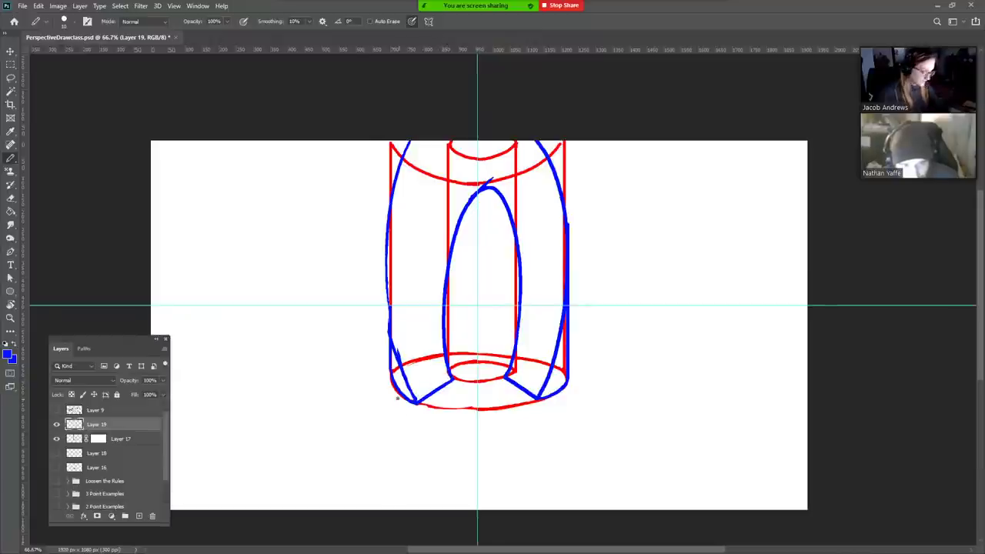
# - Show the work path to compare it with the left edge, then undo the outer left blue curve
pyautogui.press('p')
pyautogui.click(83, 348)
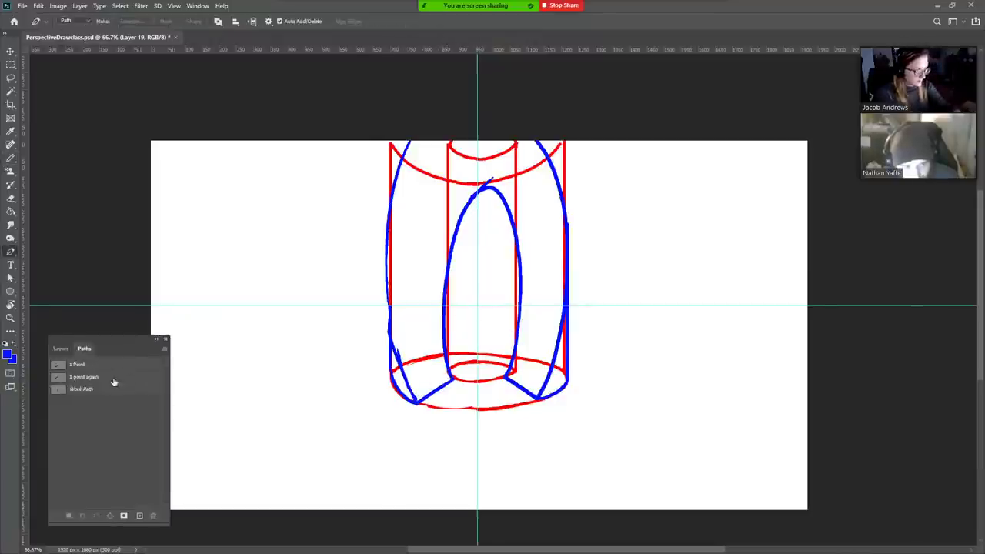
pyautogui.click(114, 389)
pyautogui.press('ctrl')
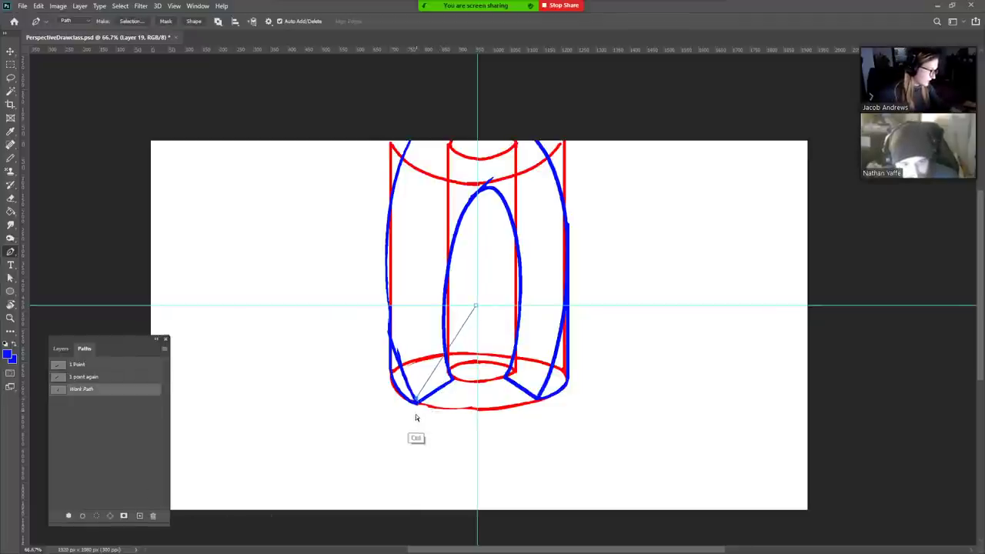
pyautogui.hotkey('ctrl', 'z')
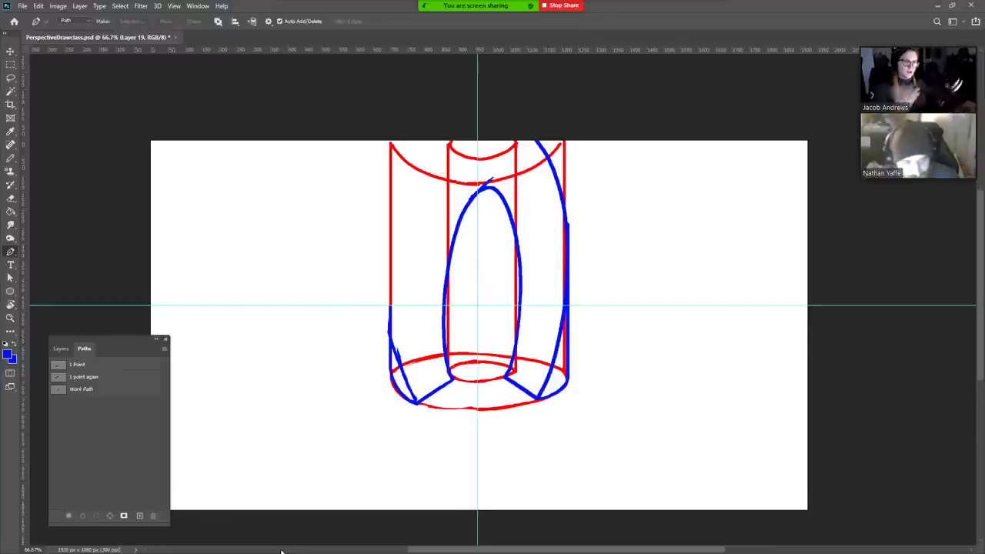
# - Delete the cylinder sketch layers and the hidden layers below them, down to the Loosen the Rules group
pyautogui.click(60, 349)
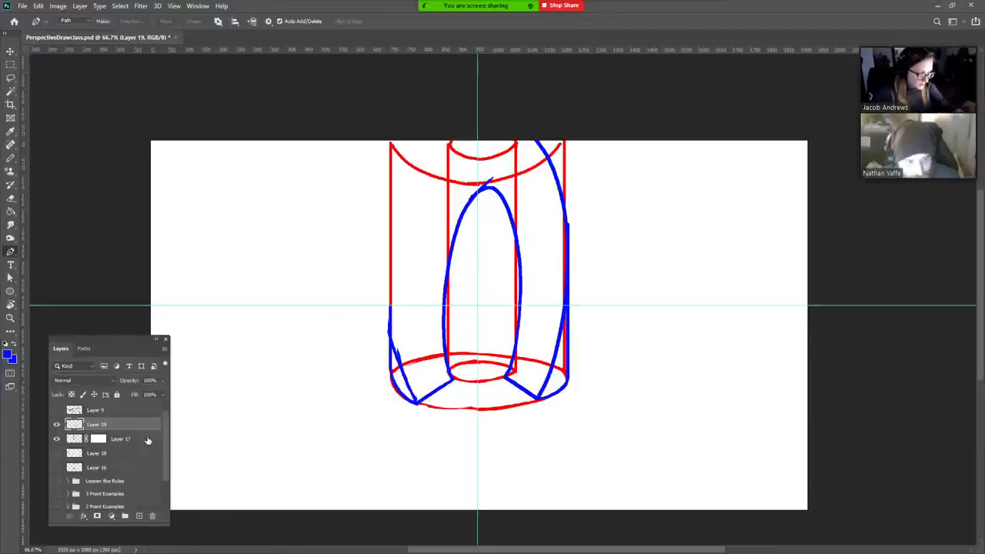
pyautogui.keyDown('shift'); pyautogui.click(151, 444); pyautogui.keyUp('shift')
pyautogui.press('Delete')
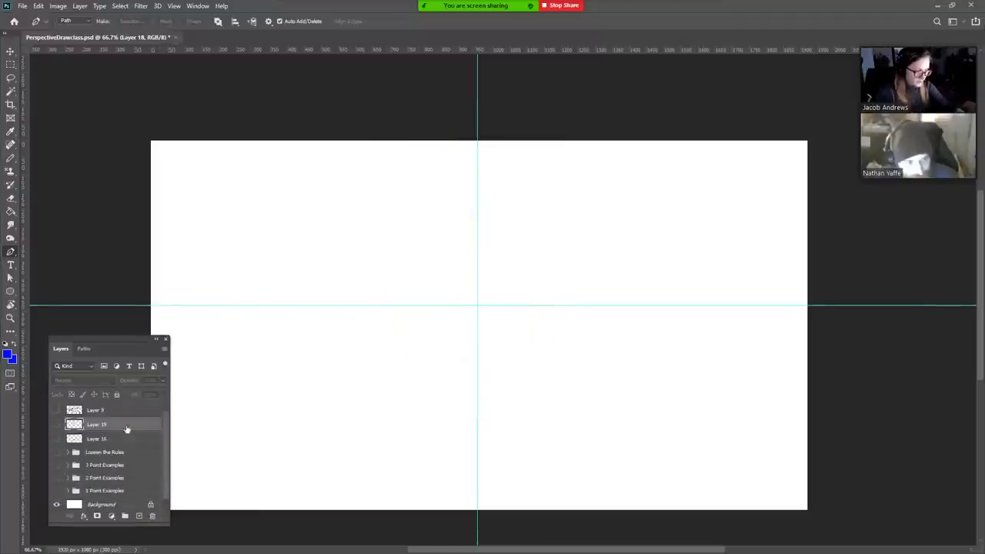
pyautogui.click(56, 429)
pyautogui.keyDown('shift'); pyautogui.click(142, 439); pyautogui.keyUp('shift')
pyautogui.moveTo(143, 438); pyautogui.dragTo(140, 500)
# - On a new layer with default colors, draw a closed triangular path from the guides' intersection to a tall vertical side near the canvas's left edge
pyautogui.press('d')
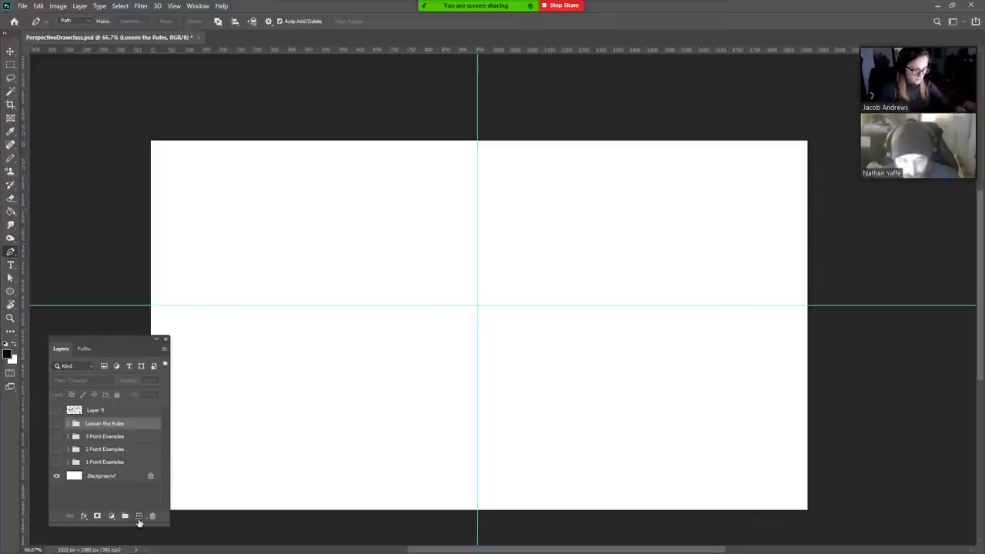
pyautogui.click(139, 516)
pyautogui.click(477, 305)
pyautogui.click(209, 163)
pyautogui.click(209, 451)
pyautogui.click(478, 305)
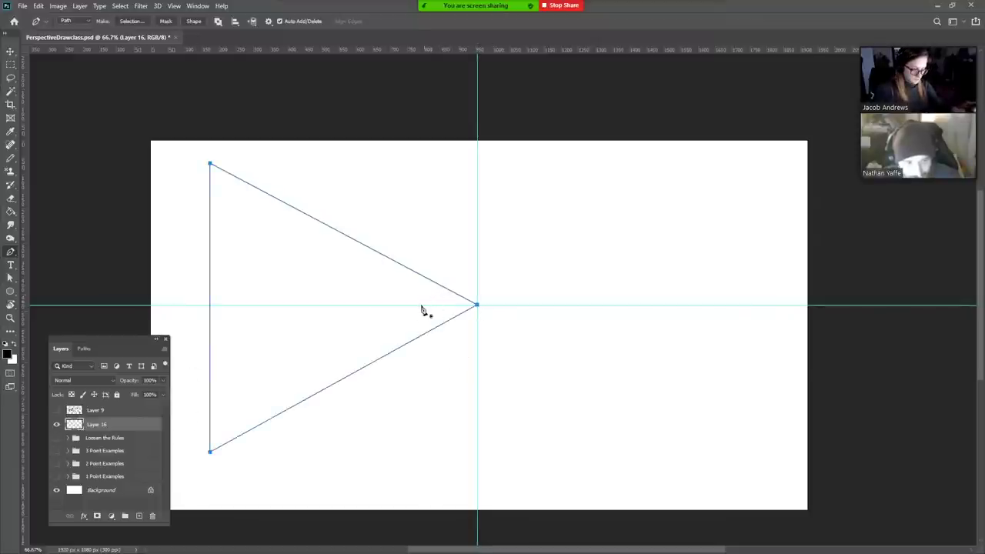
# - Draw a short black vertical line with the Pencil between the triangle's sloping sides, near the vanishing point
pyautogui.press('b')
pyautogui.moveTo(424, 278); pyautogui.dragTo(424, 334)
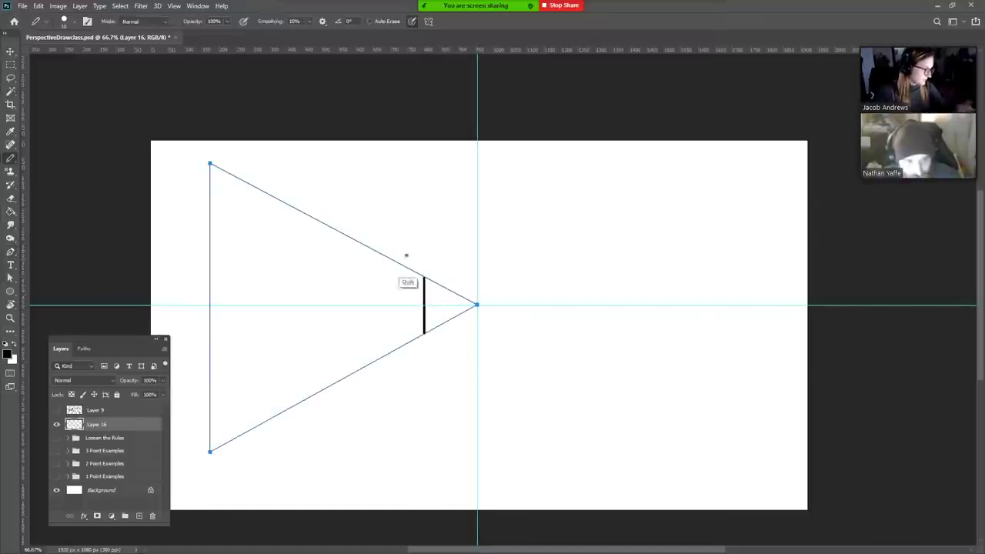
pyautogui.moveTo(378, 253); pyautogui.dragTo(378, 313)
pyautogui.keyDown('shift'); pyautogui.click(378, 359); pyautogui.keyUp('shift')
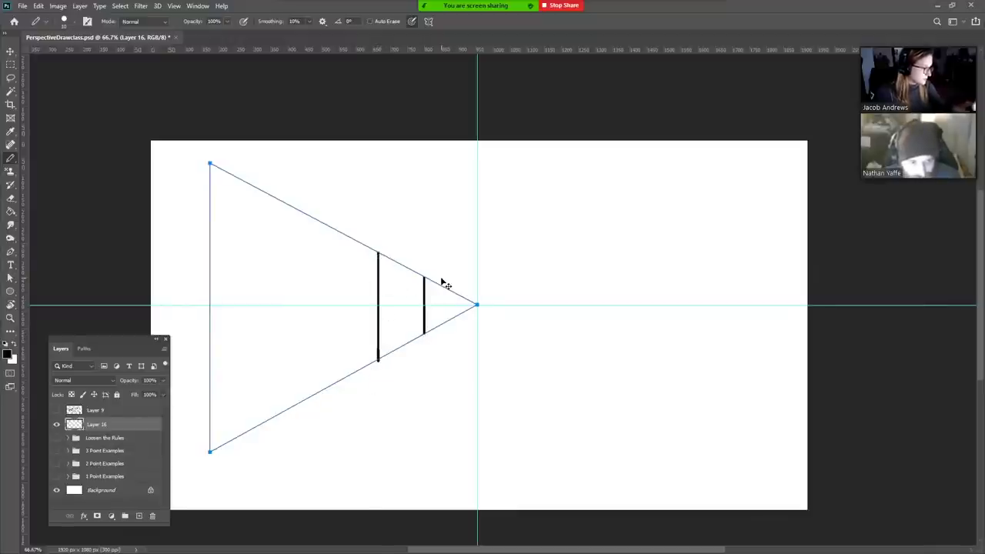
pyautogui.hotkey('ctrl', 'z')
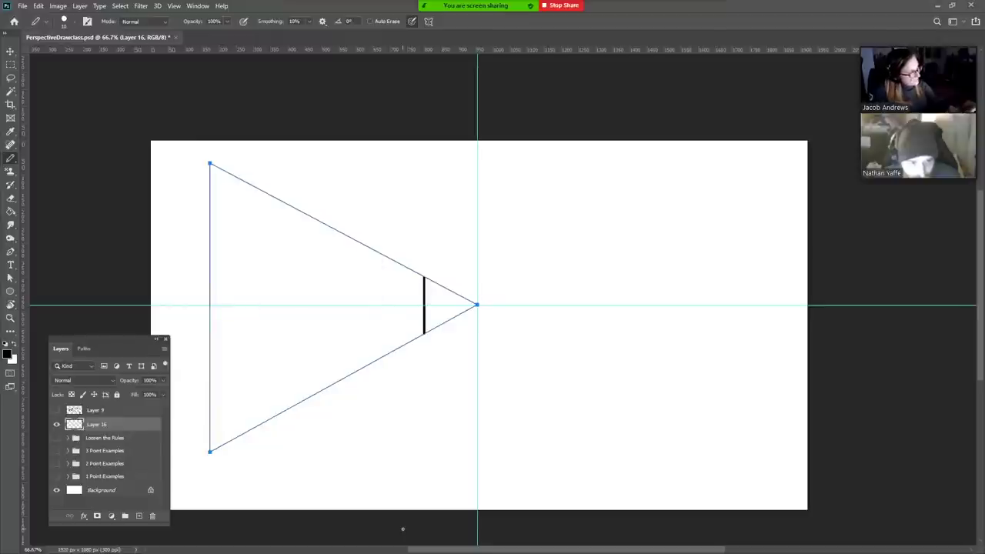
# - Draw a second vertical just left of the first, join their ends along the path, and cross the panel's corners with diagonals
pyautogui.moveTo(399, 264)
pyautogui.mouseDown()
pyautogui.moveTo(399, 348)
pyautogui.moveTo(424, 333)
pyautogui.mouseUp()
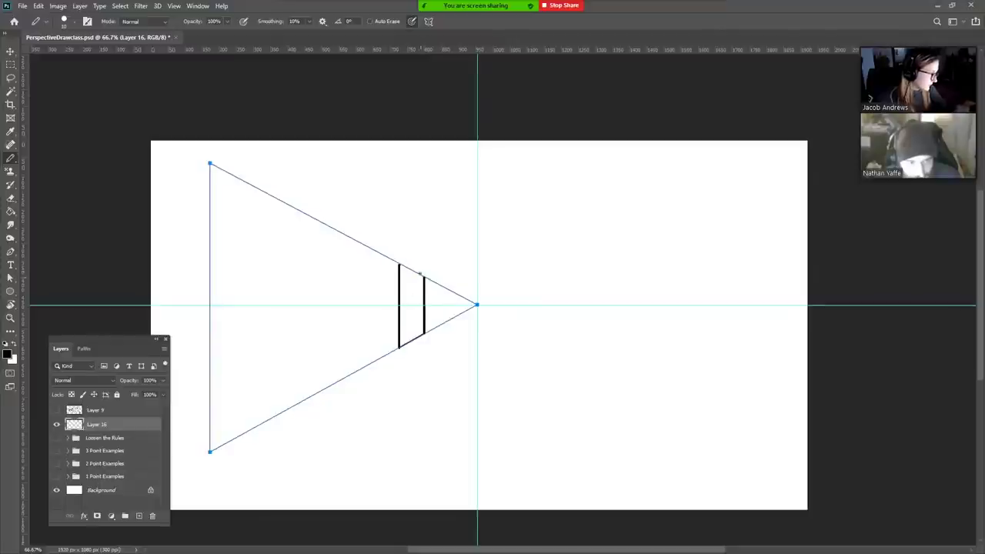
pyautogui.moveTo(424, 275); pyautogui.dragTo(398, 264)
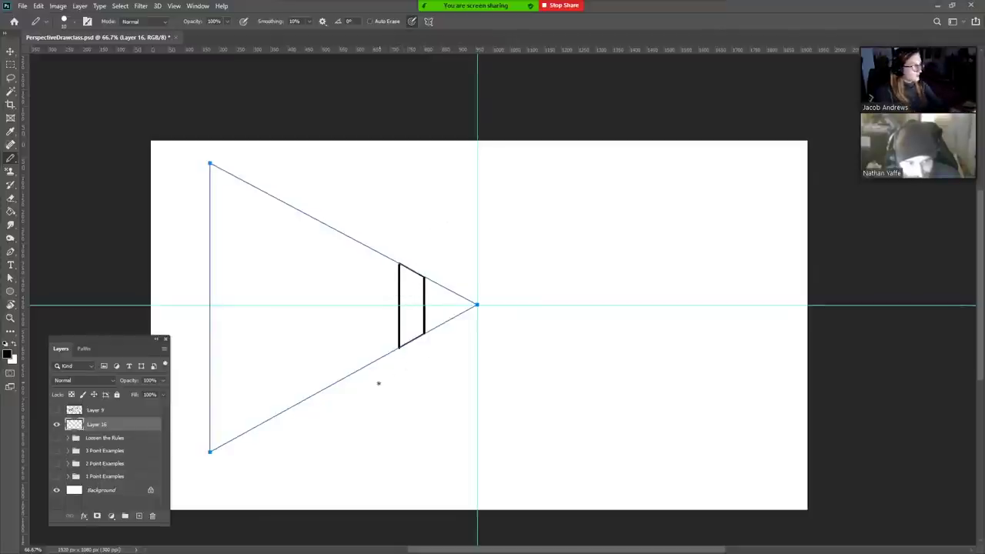
pyautogui.moveTo(399, 264)
pyautogui.mouseDown()
pyautogui.moveTo(424, 333)
pyautogui.moveTo(424, 276)
pyautogui.mouseUp()
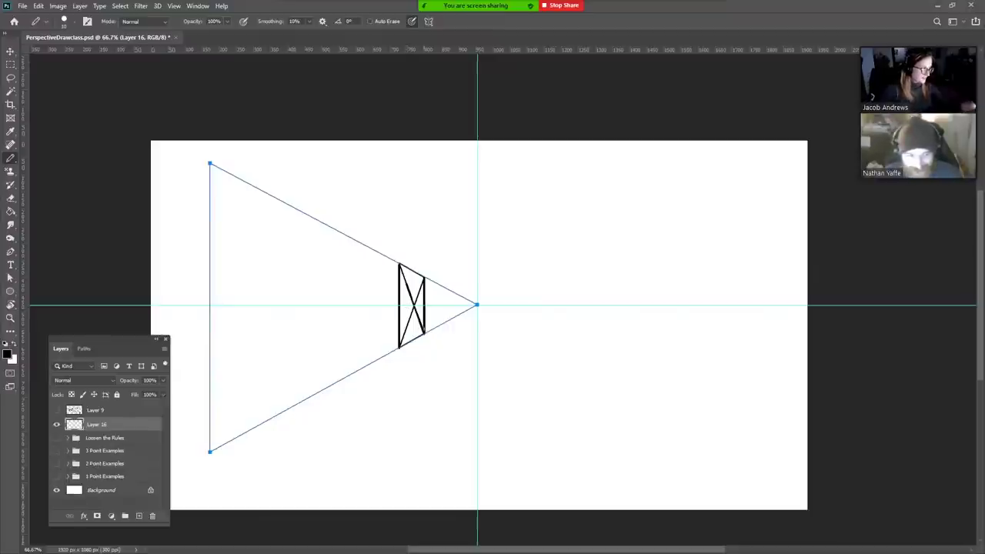
# - Project a path from the panel's lower right corner through the second vertical's midpoint to the upper guide line, and draw a third vertical there
pyautogui.press('p')
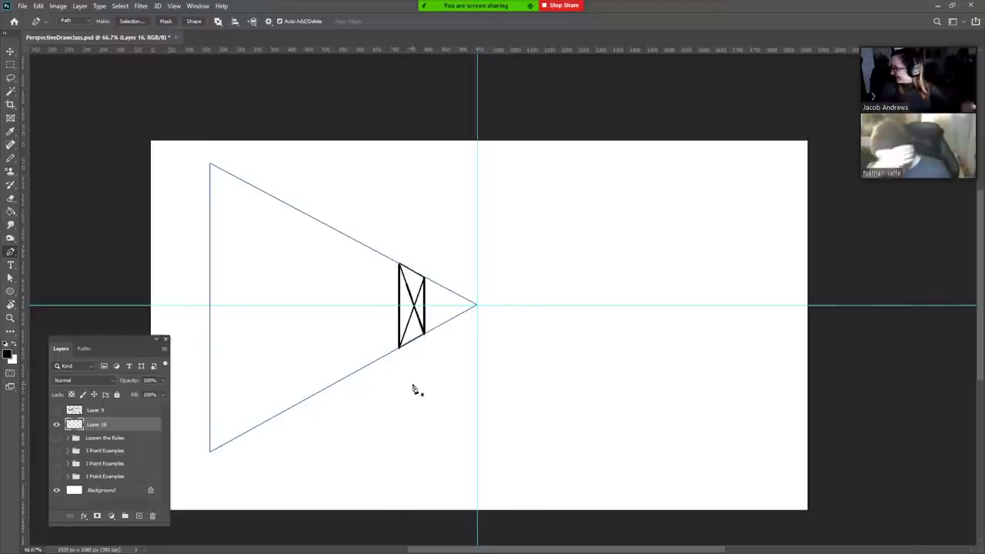
pyautogui.click(424, 332)
pyautogui.click(317, 221)
pyautogui.press('ctrl')
pyautogui.moveTo(318, 221)
pyautogui.mouseDown()
pyautogui.moveTo(331, 246)
pyautogui.moveTo(341, 383)
pyautogui.mouseUp()
pyautogui.press('b')
pyautogui.press('shift')
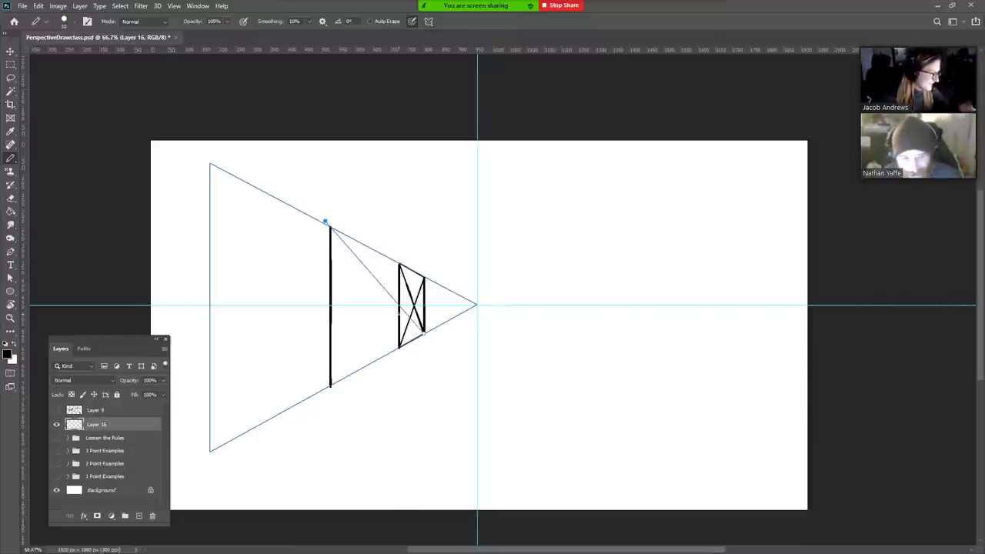
# - Draw both corner-to-corner diagonals between the second and third verticals
pyautogui.keyDown('shift'); pyautogui.click(399, 264); pyautogui.keyUp('shift')
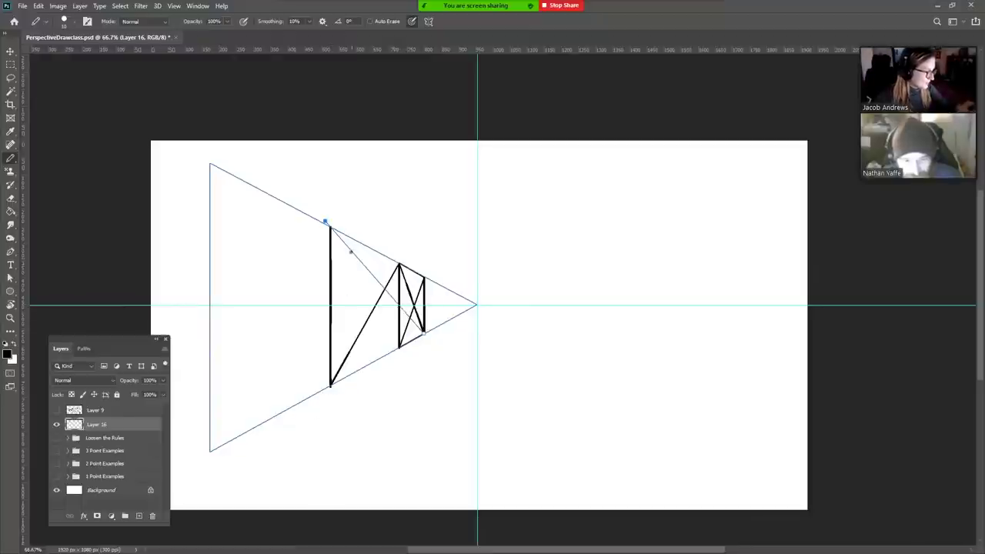
pyautogui.click(330, 227)
pyautogui.keyDown('shift'); pyautogui.click(399, 346); pyautogui.keyUp('shift')
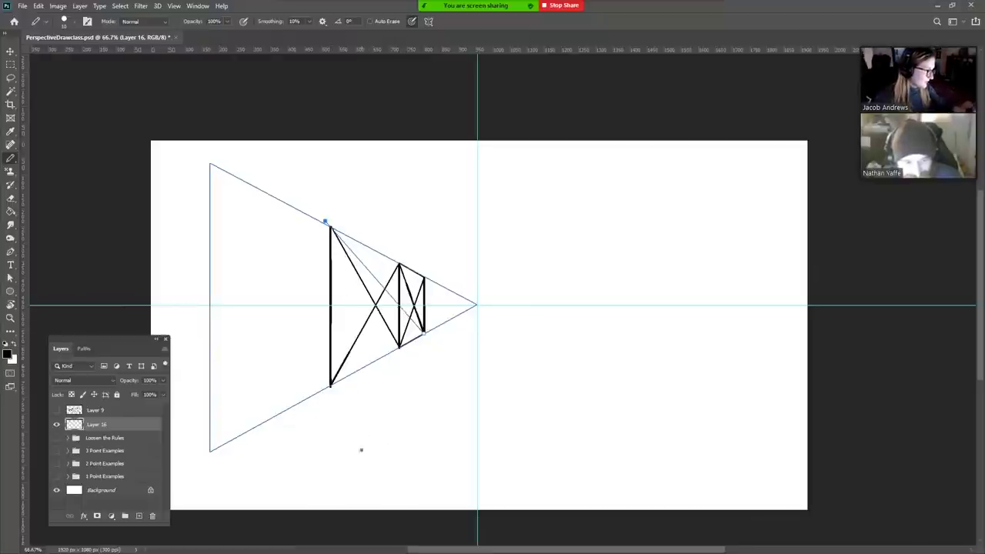
# - Redirect the path from the second vertical's base through the third vertical's midpoint beyond the canvas, and trace it in black from the canvas edge to that midpoint
pyautogui.press('p')
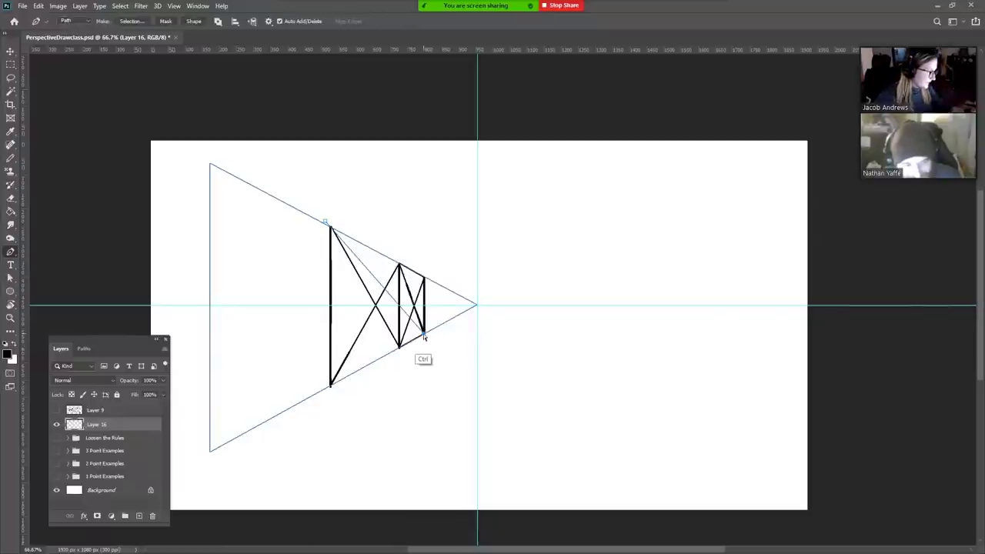
pyautogui.click(399, 347)
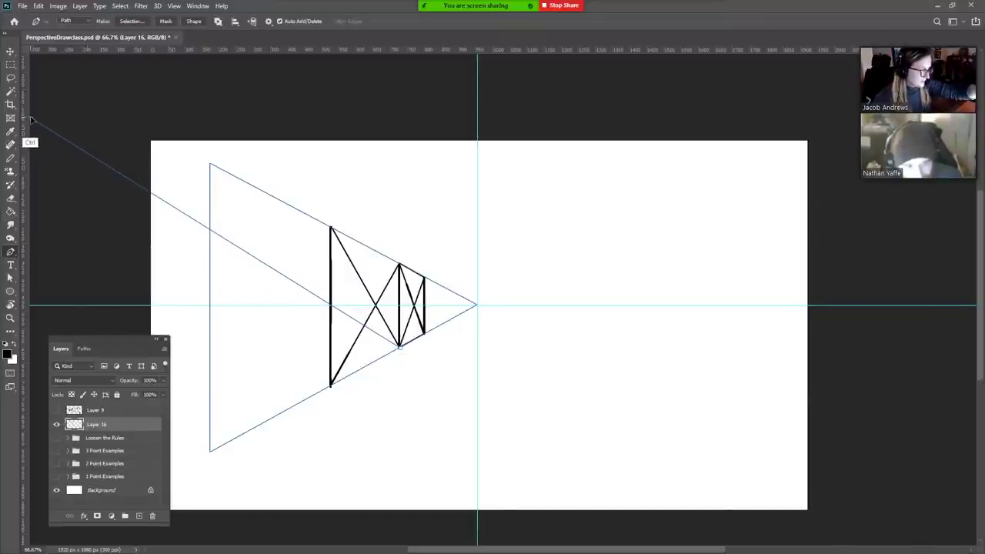
pyautogui.press('b')
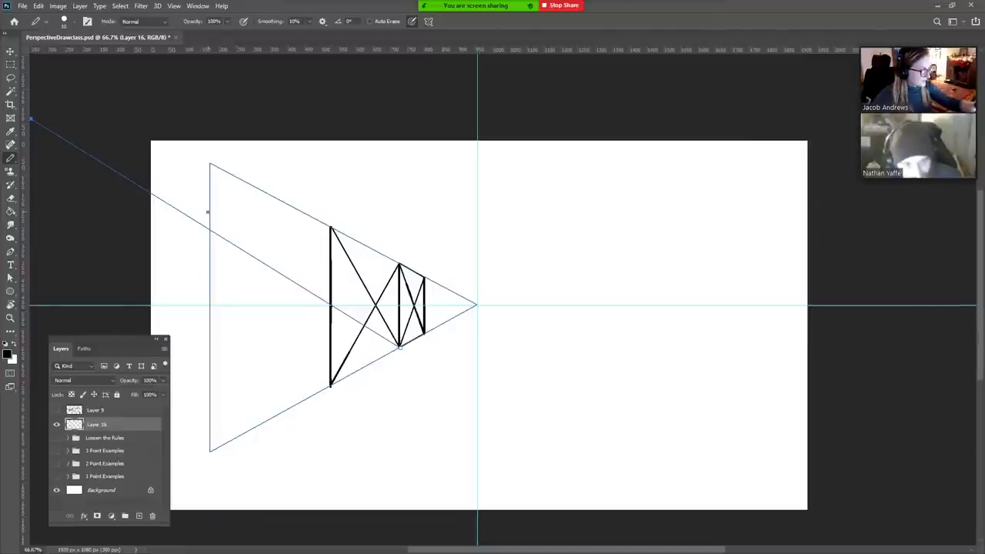
pyautogui.keyDown('shift'); pyautogui.click(331, 304); pyautogui.keyUp('shift')
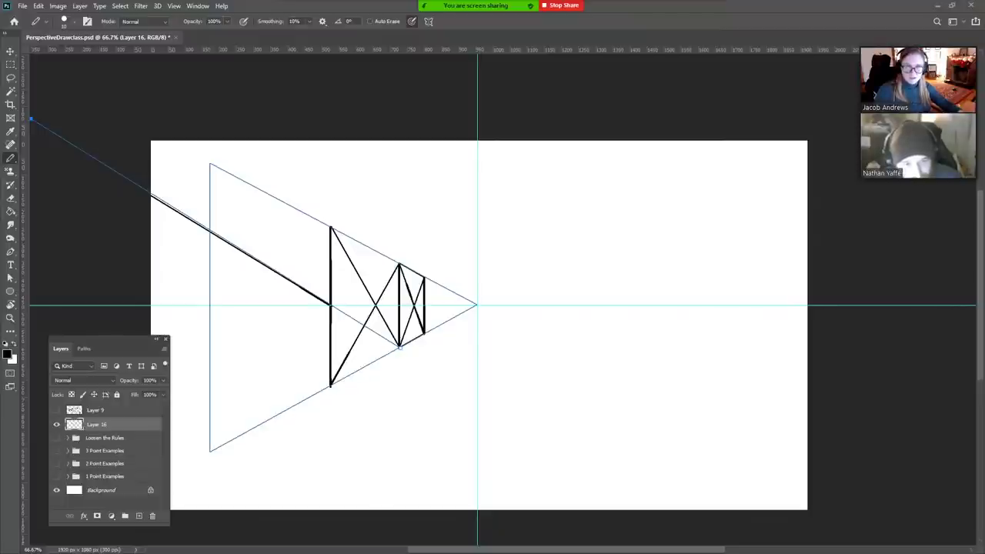
# - Stop sharing the screen, view the webcams in a maximized Zoom meeting window, and restore the window to resume sharing
pyautogui.click(559, 6)
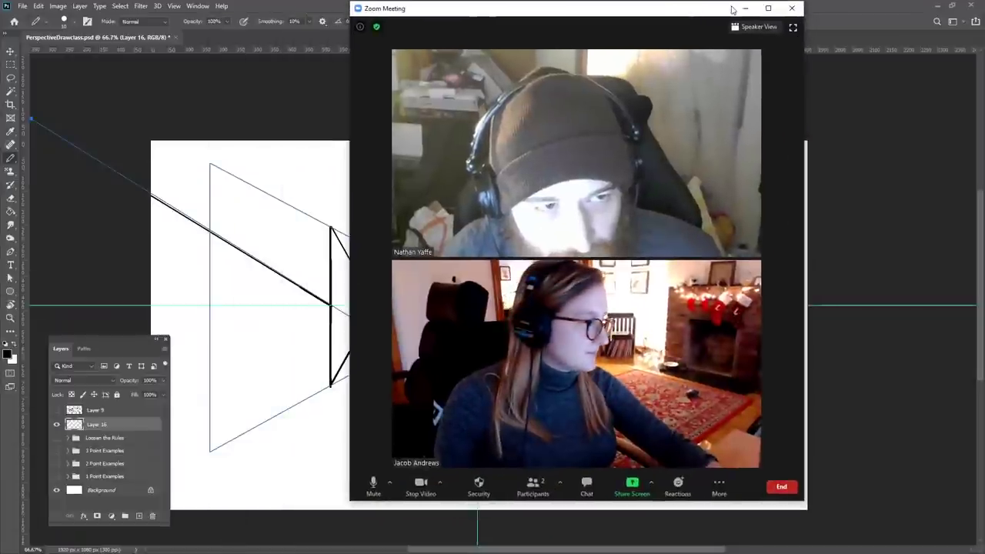
pyautogui.click(776, 8)
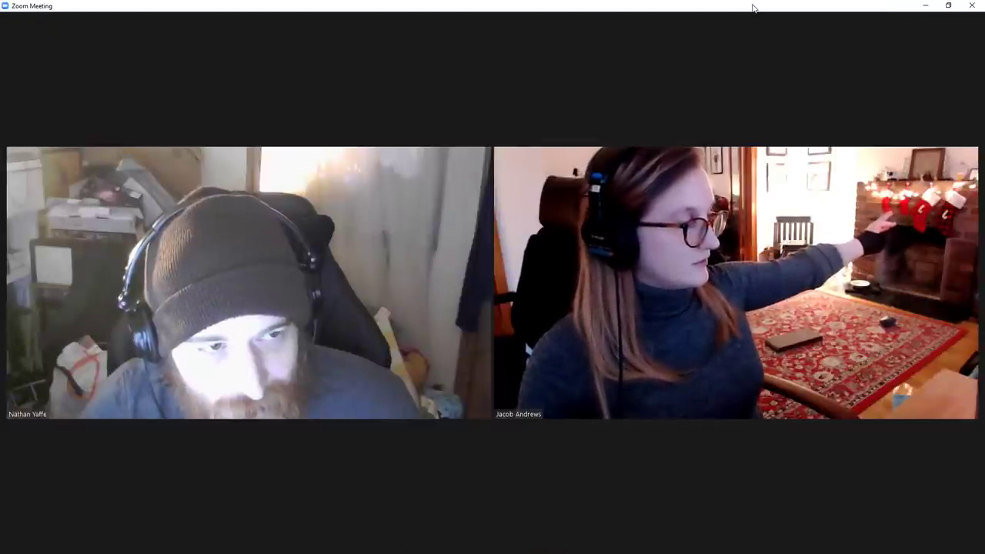
pyautogui.moveTo(479, 3)
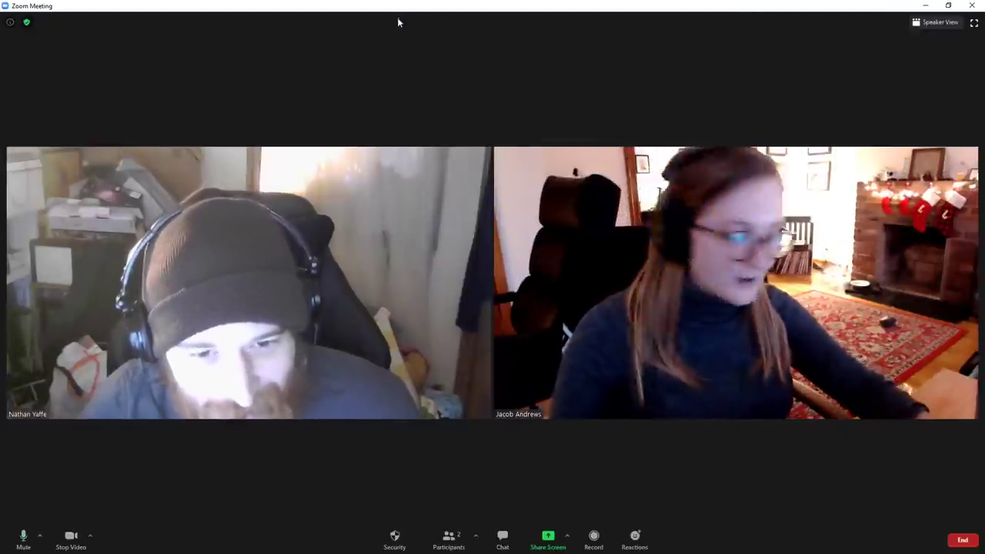
pyautogui.click(948, 5)
pyautogui.moveTo(564, 29); pyautogui.dragTo(984, 31)
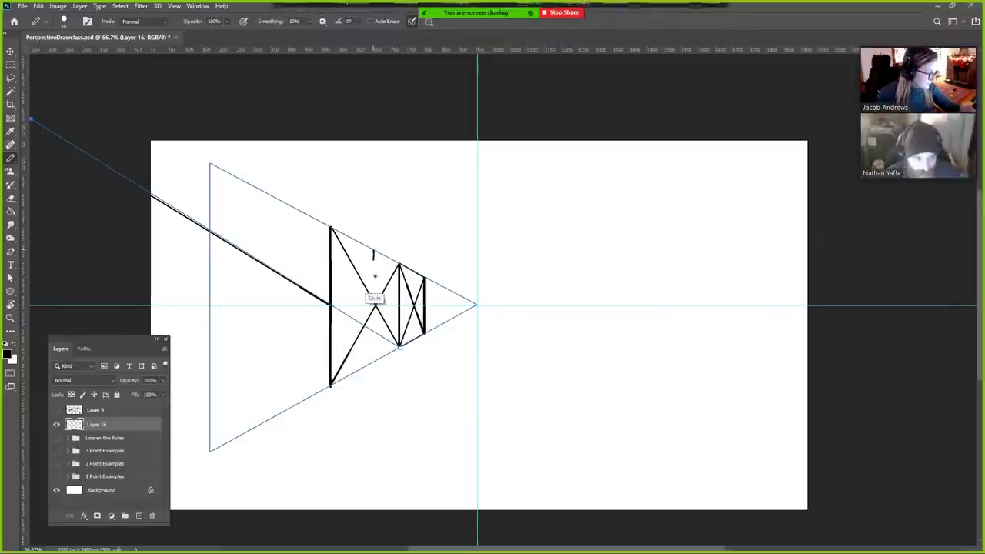
# - Draw a vertical through each panel's diagonal crossing and a horizontal centre line from the first vertical to the third
pyautogui.moveTo(376, 304)
pyautogui.mouseDown()
pyautogui.moveTo(377, 252)
pyautogui.moveTo(376, 358)
pyautogui.mouseUp()
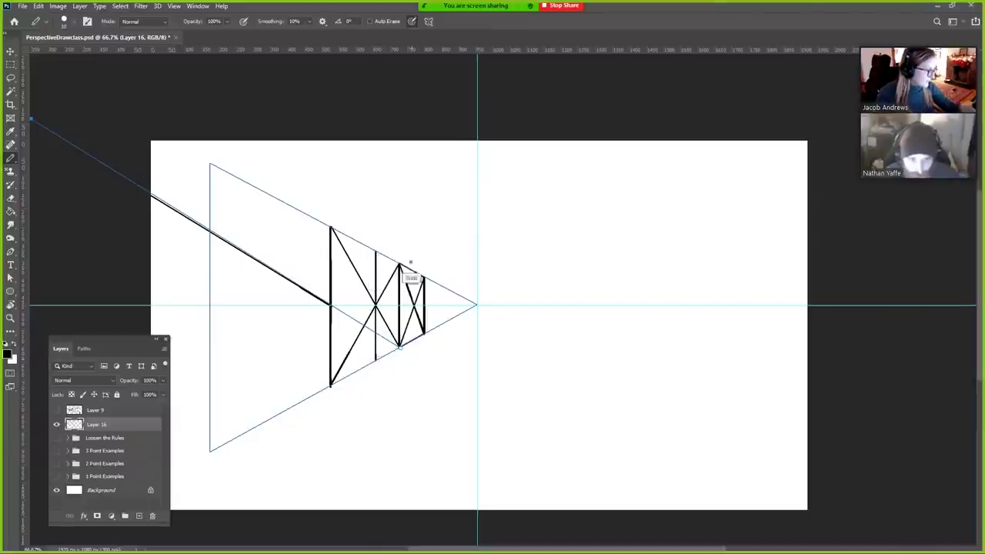
pyautogui.moveTo(415, 318)
pyautogui.mouseDown()
pyautogui.moveTo(414, 291)
pyautogui.moveTo(414, 342)
pyautogui.mouseUp()
pyautogui.keyDown('shift'); pyautogui.click(330, 306); pyautogui.keyUp('shift')
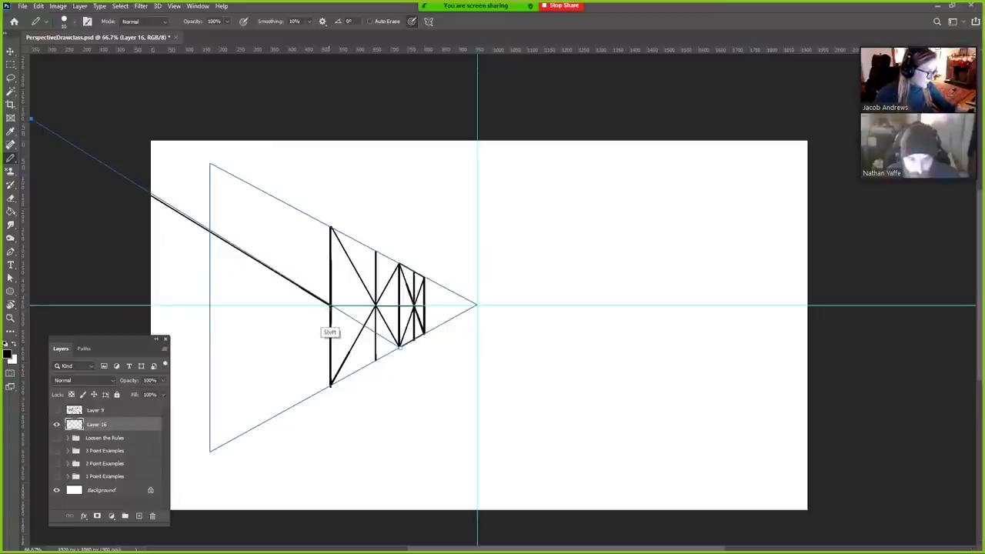
# - Hide the Work Path to view the black construction lines alone, then show it again
pyautogui.click(84, 350)
pyautogui.click(110, 491)
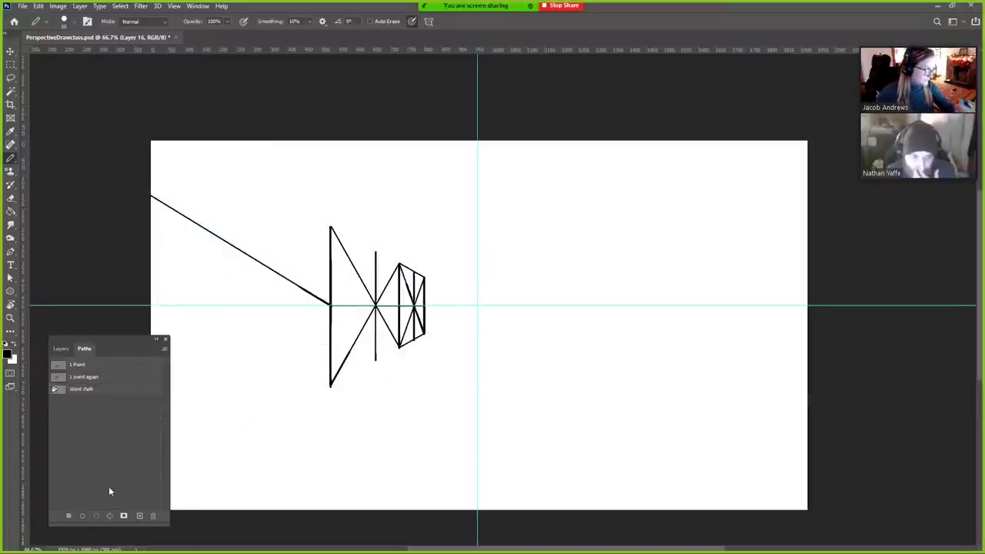
pyautogui.click(104, 390)
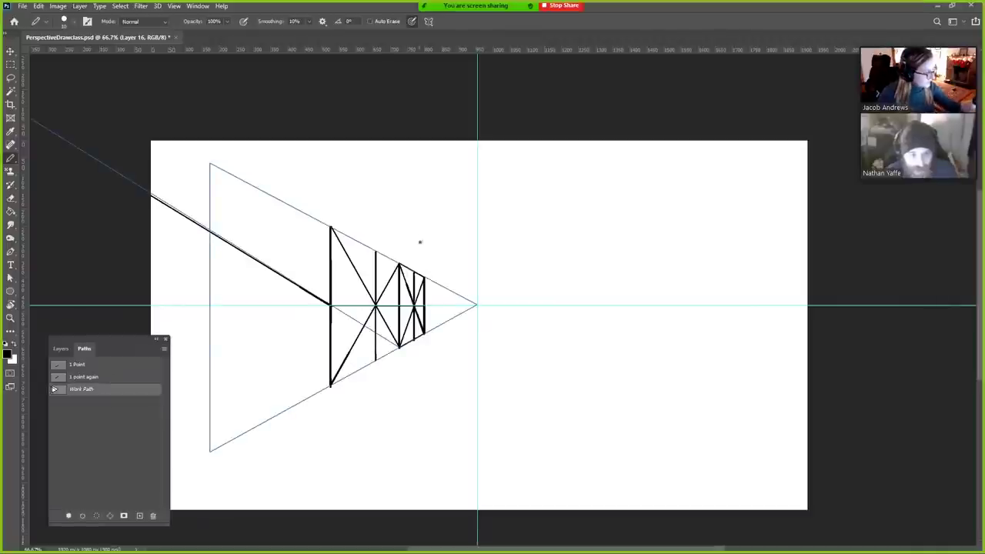
# - Trace the panels' upper and lower receding edges in black out to the path's outer corners, and hide the Work Path
pyautogui.keyDown('shift'); pyautogui.click(210, 164); pyautogui.keyUp('shift')
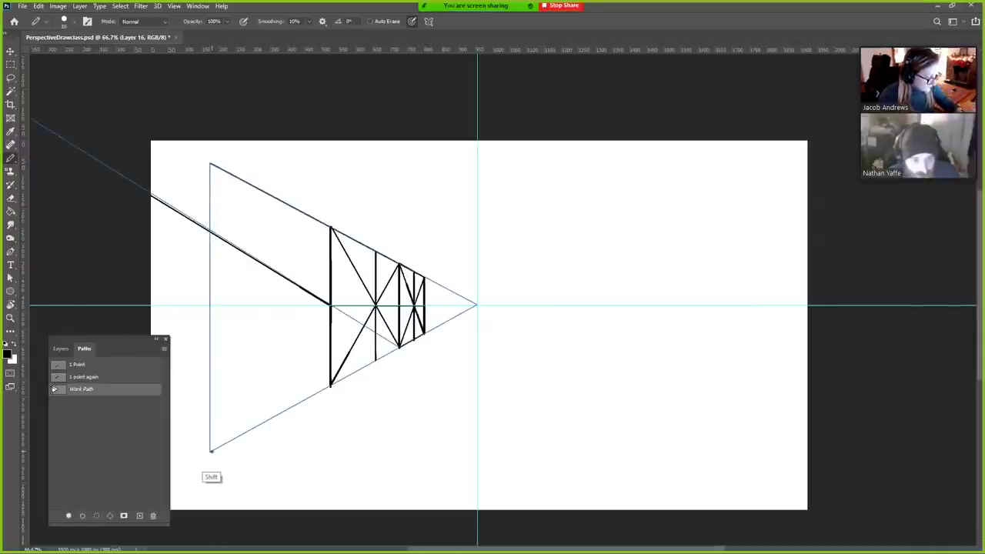
pyautogui.click(103, 440)
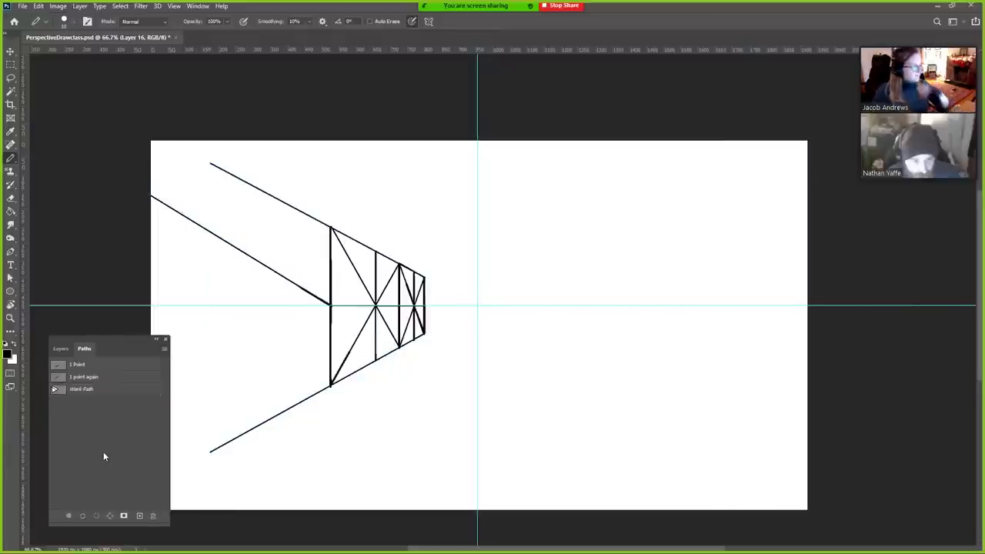
# - Set the foreground colour to red (ff0000) and add a new layer above Layer 16
pyautogui.click(15, 345)
pyautogui.click(7, 353)
pyautogui.click(609, 291)
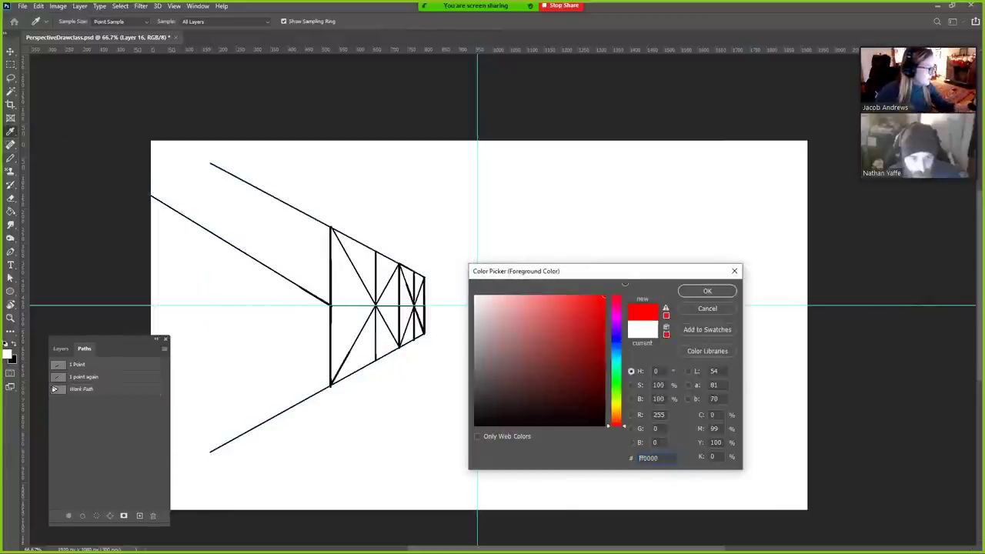
pyautogui.press('b')
pyautogui.press('F7')
pyautogui.click(685, 286)
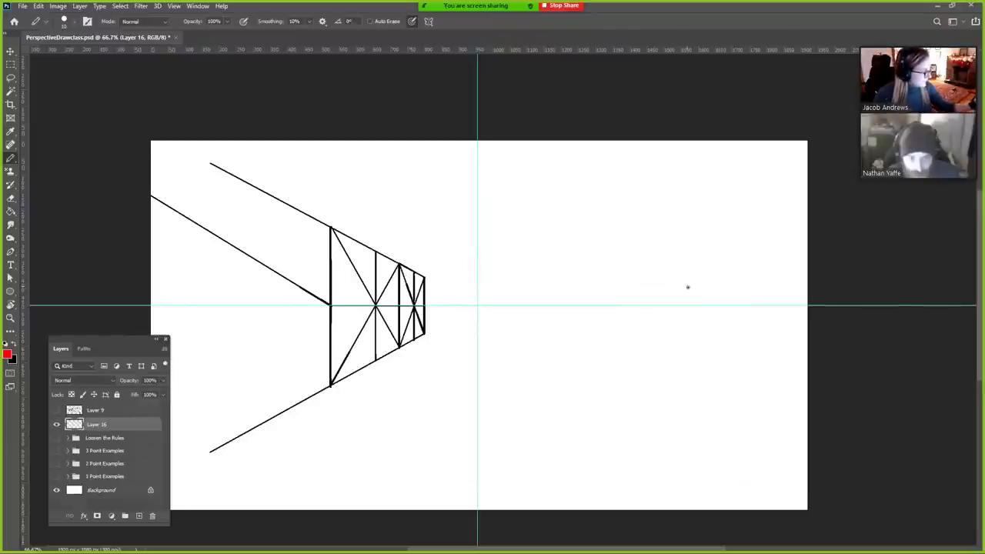
pyautogui.click(138, 516)
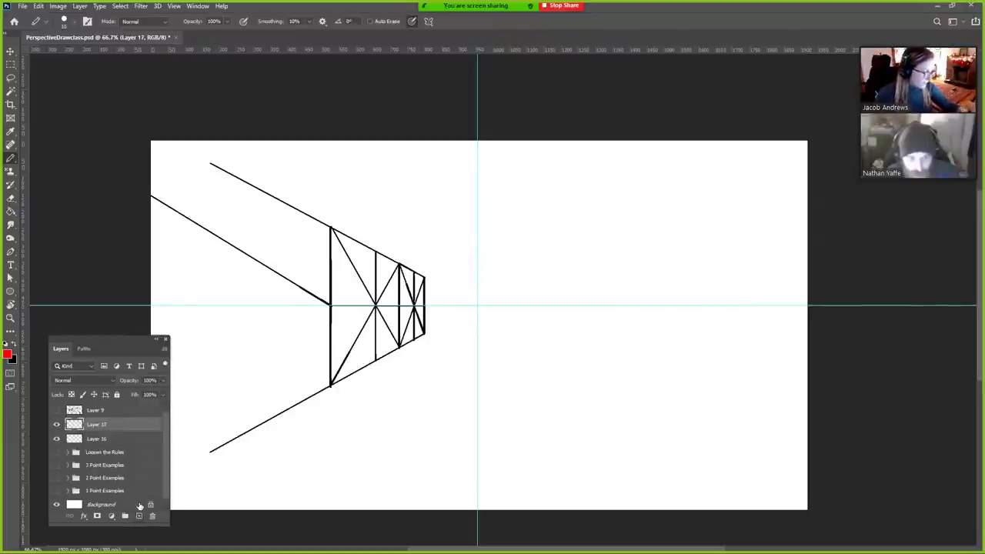
# - Draw a red arch in each panel, springing from the centre line and peaking at the panel's middle vertical
pyautogui.scroll(2, 431, 301)
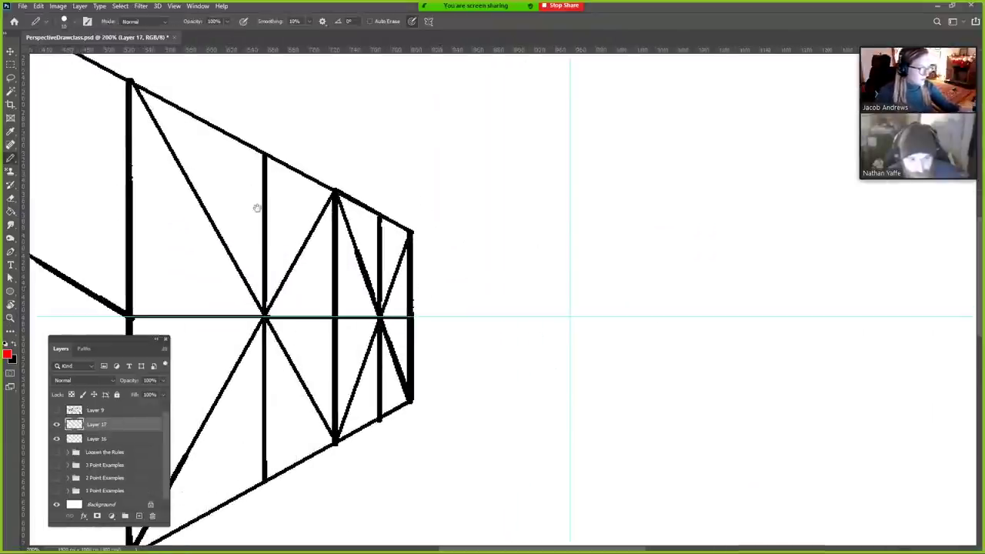
pyautogui.moveTo(249, 193); pyautogui.dragTo(399, 223)
pyautogui.moveTo(413, 183)
pyautogui.mouseDown()
pyautogui.moveTo(354, 199)
pyautogui.moveTo(291, 285)
pyautogui.moveTo(279, 344)
pyautogui.mouseUp()
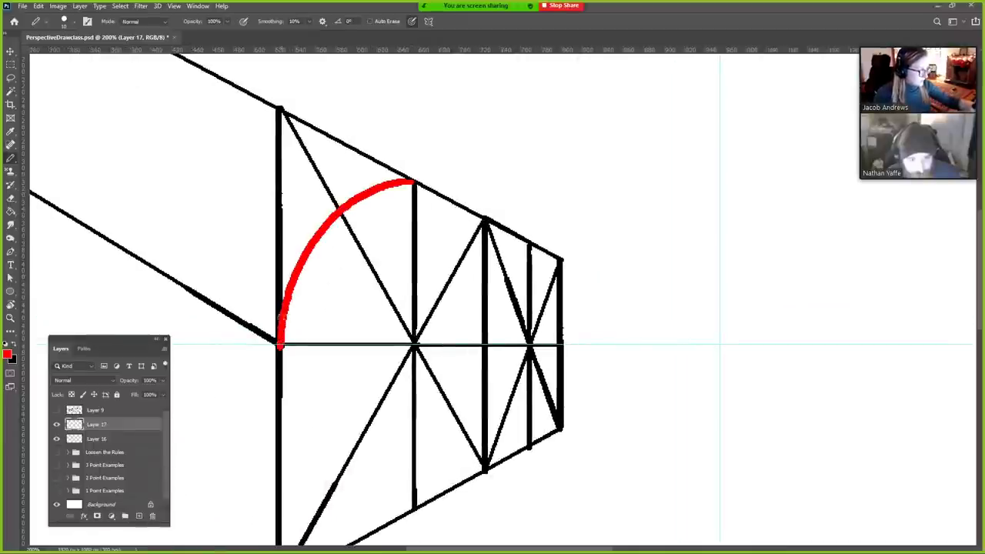
pyautogui.moveTo(485, 343)
pyautogui.mouseDown()
pyautogui.moveTo(442, 208)
pyautogui.moveTo(417, 185)
pyautogui.moveTo(469, 249)
pyautogui.moveTo(483, 338)
pyautogui.moveTo(504, 269)
pyautogui.moveTo(531, 244)
pyautogui.mouseUp()
pyautogui.hotkey('ctrl', 'z')
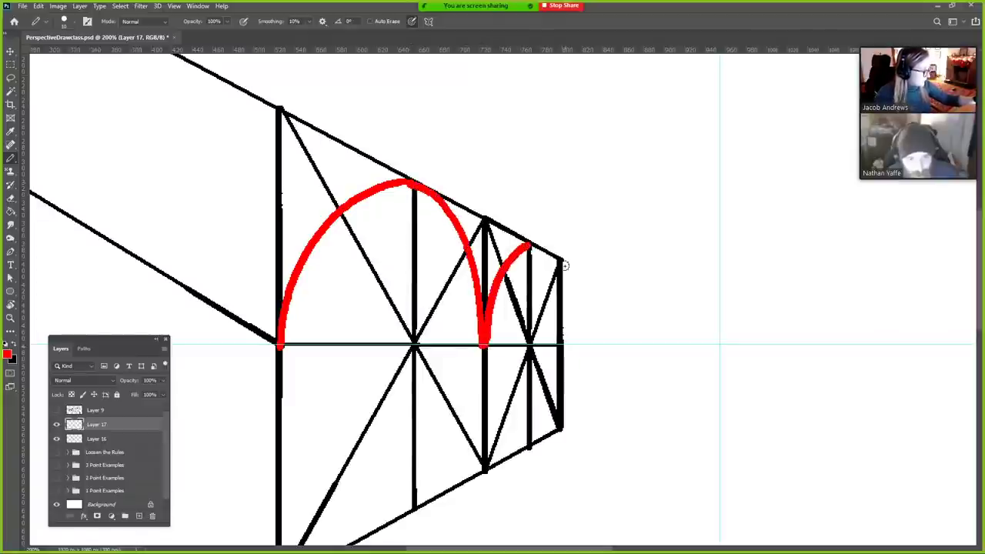
pyautogui.moveTo(562, 343)
pyautogui.mouseDown()
pyautogui.moveTo(558, 290)
pyautogui.moveTo(547, 259)
pyautogui.moveTo(522, 237)
pyautogui.moveTo(556, 299)
pyautogui.moveTo(562, 343)
pyautogui.mouseUp()
pyautogui.hotkey('ctrl', 'z')
# - Draw a straight red leg from each of the three arch springing points down past the panels' lower edge
pyautogui.moveTo(478, 352)
pyautogui.mouseDown()
pyautogui.moveTo(490, 237)
pyautogui.moveTo(494, 441)
pyautogui.mouseUp()
pyautogui.moveTo(571, 231); pyautogui.dragTo(569, 257)
pyautogui.moveTo(570, 300); pyautogui.dragTo(569, 455)
pyautogui.moveTo(289, 228); pyautogui.dragTo(289, 528)
# - Extend the farthest post upward in red, draw a red receding line from it above the arches, and erase the excess post
pyautogui.press('z')
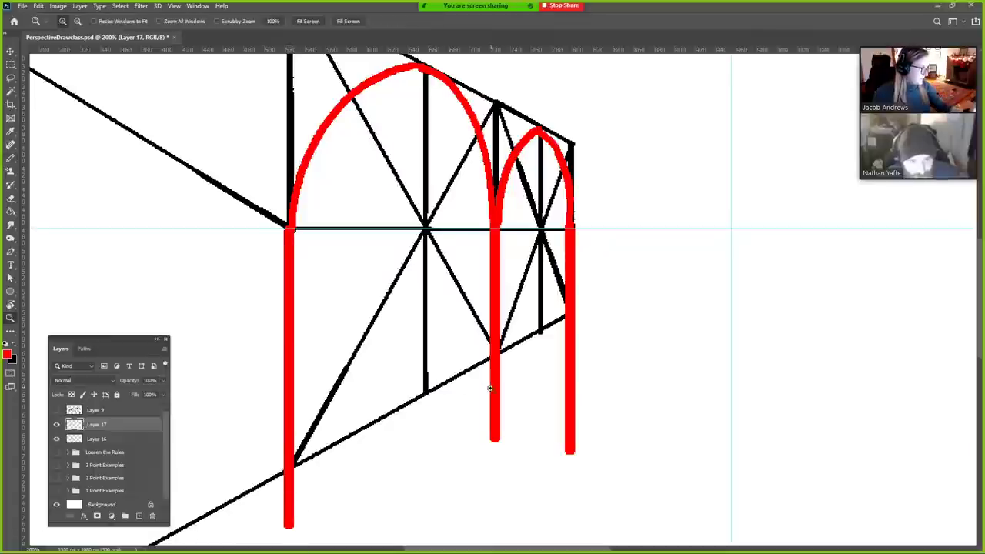
pyautogui.keyDown('alt'); pyautogui.click(491, 385); pyautogui.keyUp('alt')
pyautogui.keyDown('alt'); pyautogui.click(365, 457); pyautogui.keyUp('alt')
pyautogui.press('b')
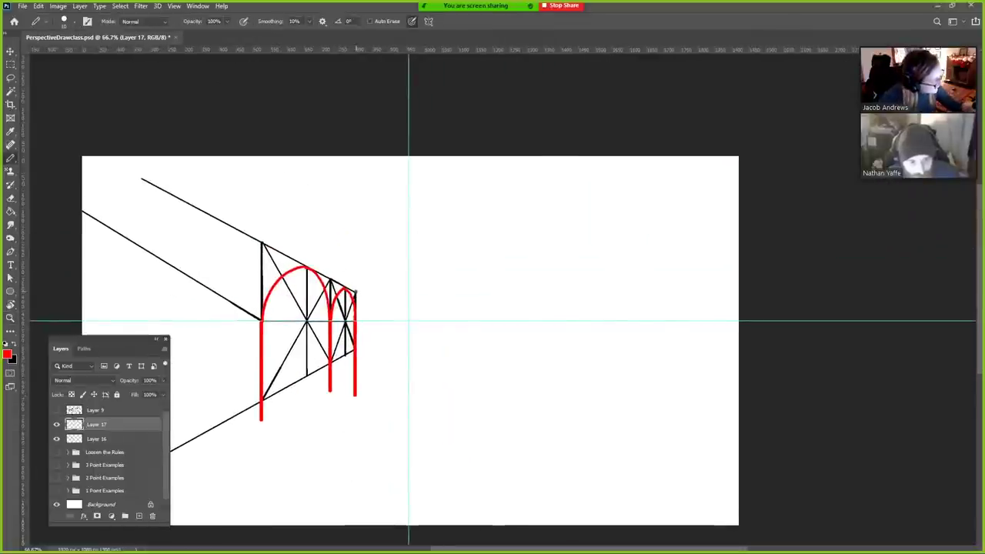
pyautogui.moveTo(355, 394); pyautogui.dragTo(356, 270)
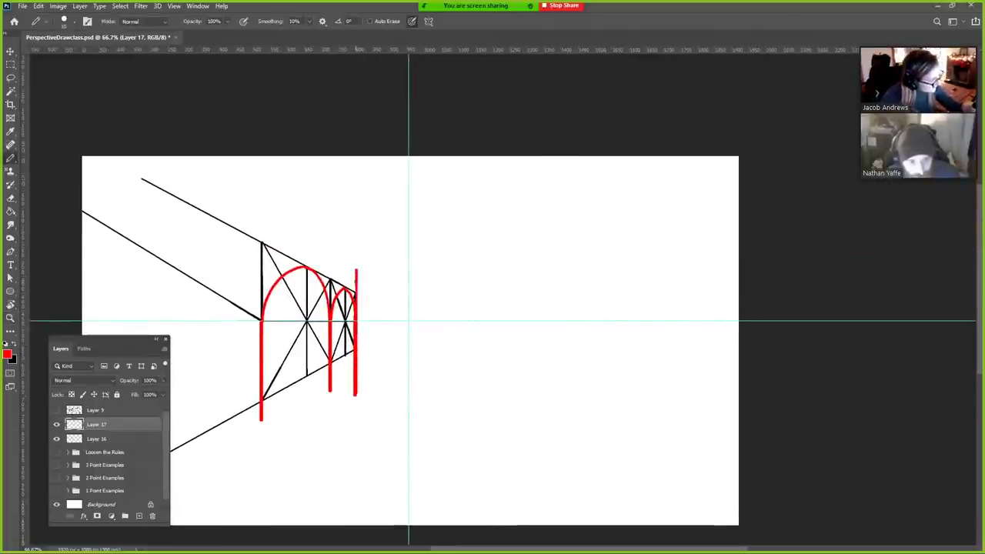
pyautogui.click(356, 287)
pyautogui.keyDown('shift'); pyautogui.click(143, 168); pyautogui.keyUp('shift')
pyautogui.press('e')
pyautogui.moveTo(347, 268); pyautogui.dragTo(364, 288)
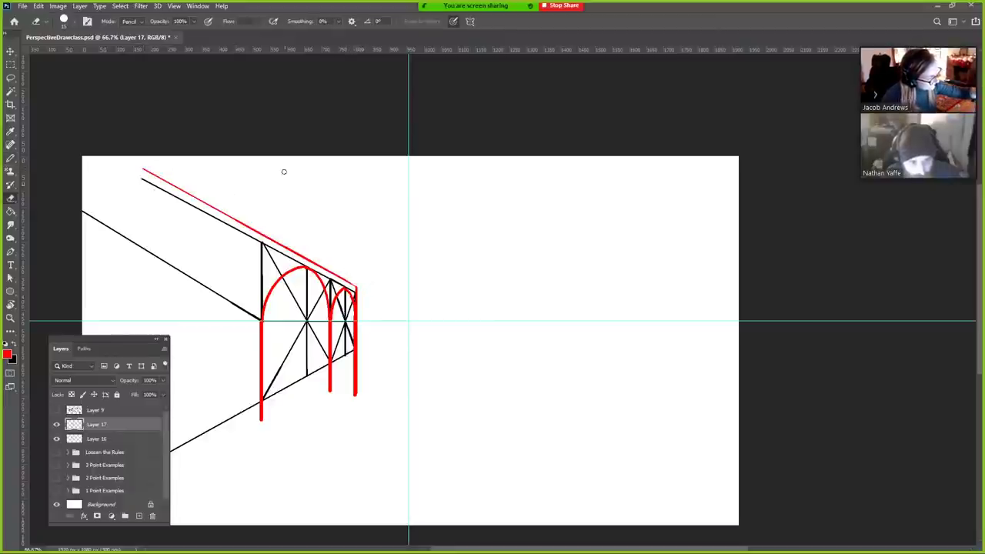
# - Add inner red verticals and curves beside the farther side of each arch to show the wall's thickness
pyautogui.press('b')
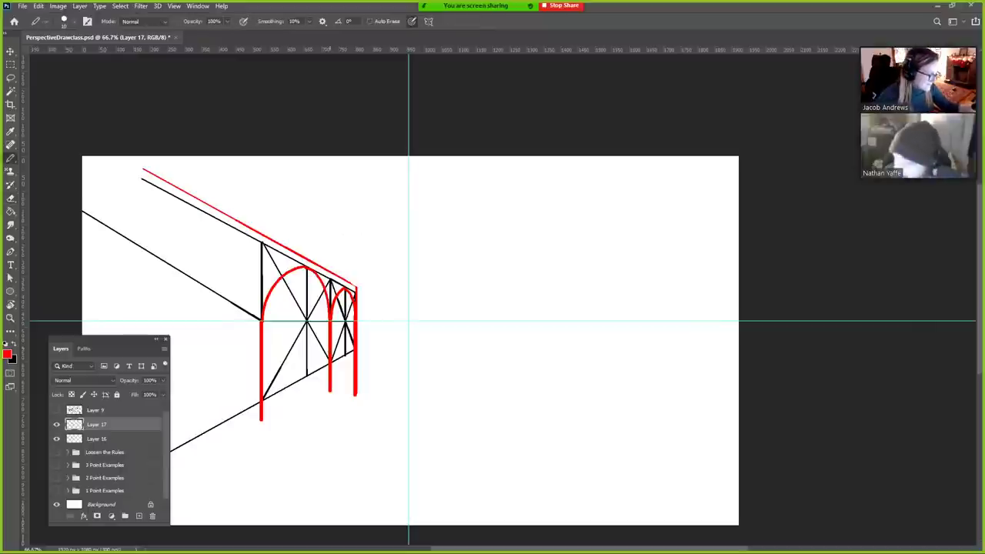
pyautogui.moveTo(325, 391); pyautogui.dragTo(326, 308)
pyautogui.moveTo(414, 357); pyautogui.dragTo(531, 349)
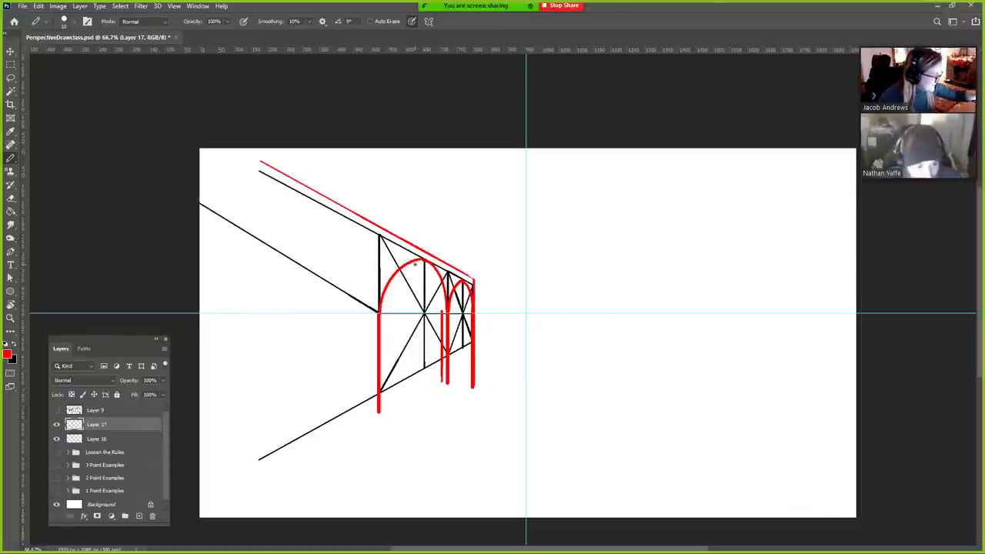
pyautogui.moveTo(420, 263); pyautogui.dragTo(443, 313)
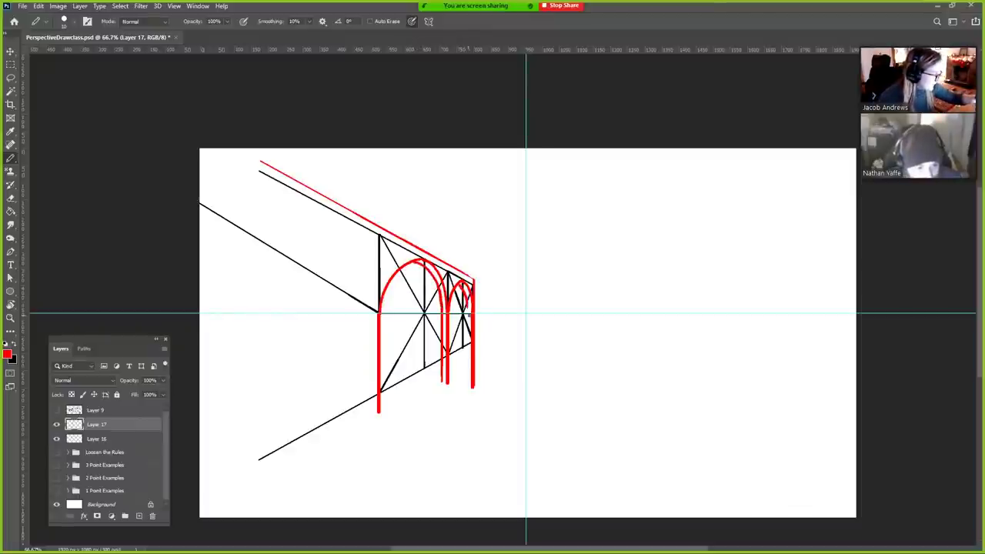
pyautogui.moveTo(462, 285); pyautogui.dragTo(470, 387)
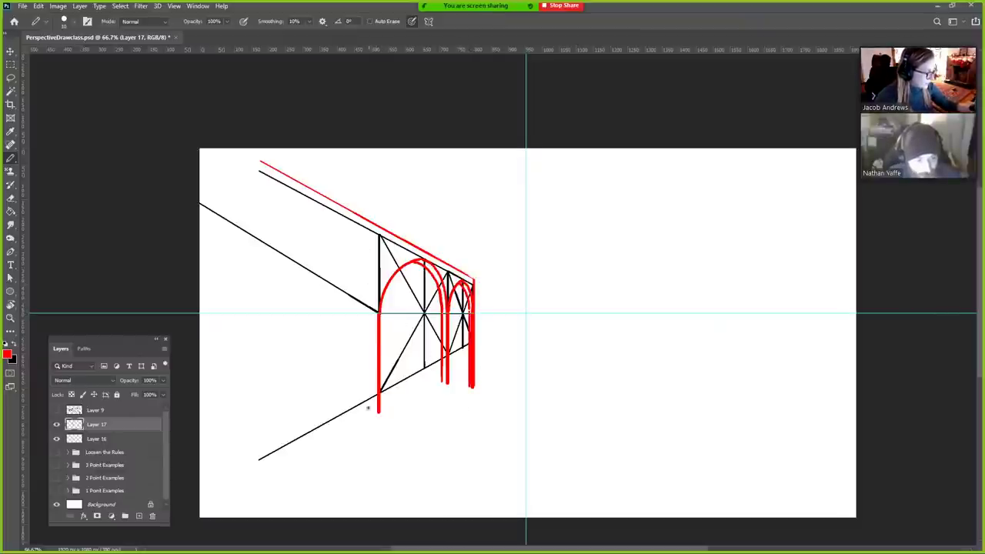
# - Hide the black construction lines on Layer 16 and view the red arches up close
pyautogui.click(56, 439)
pyautogui.press('z')
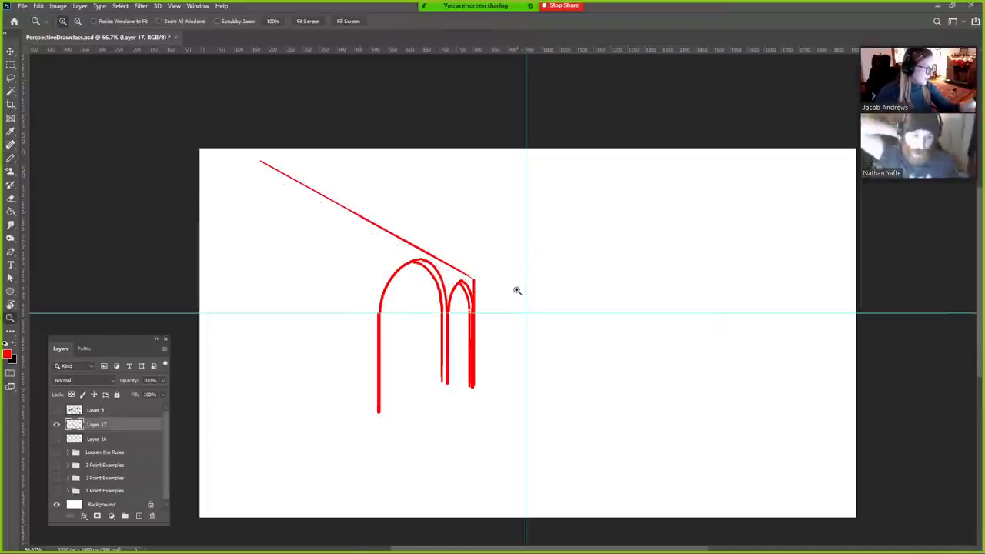
pyautogui.click(519, 278)
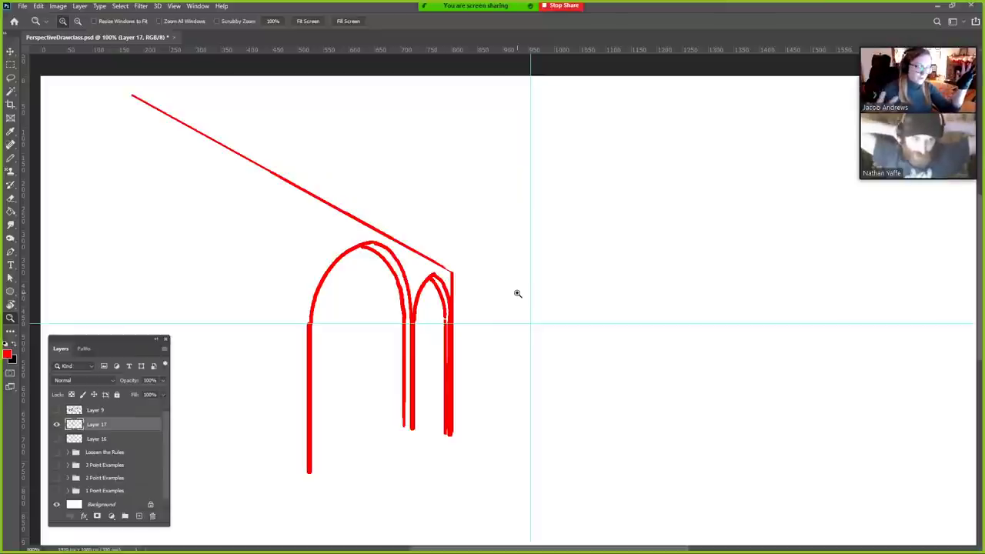
# - Hide the red arches on Layer 17 and briefly show the title drawing on Layer 9
pyautogui.click(56, 424)
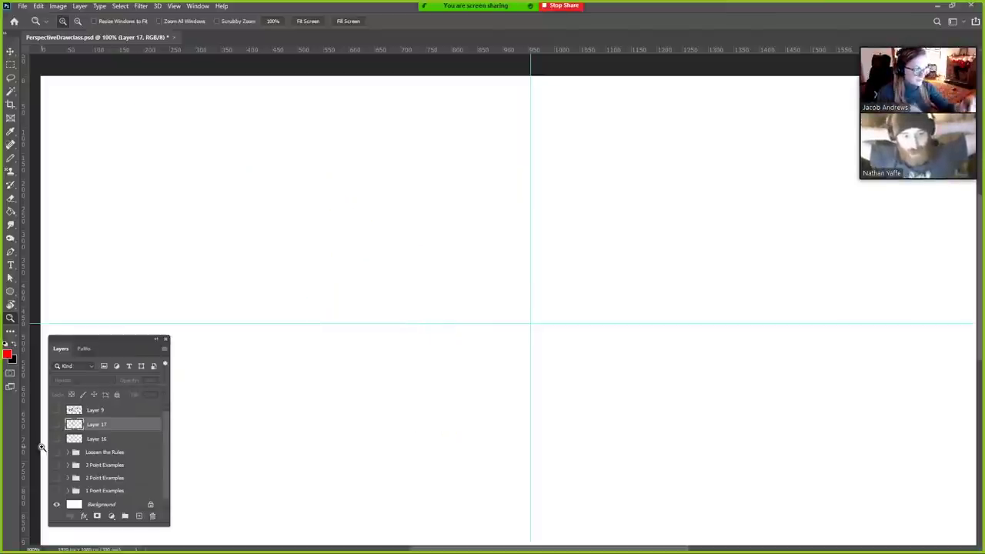
pyautogui.click(56, 424)
pyautogui.click(57, 424)
pyautogui.click(57, 410)
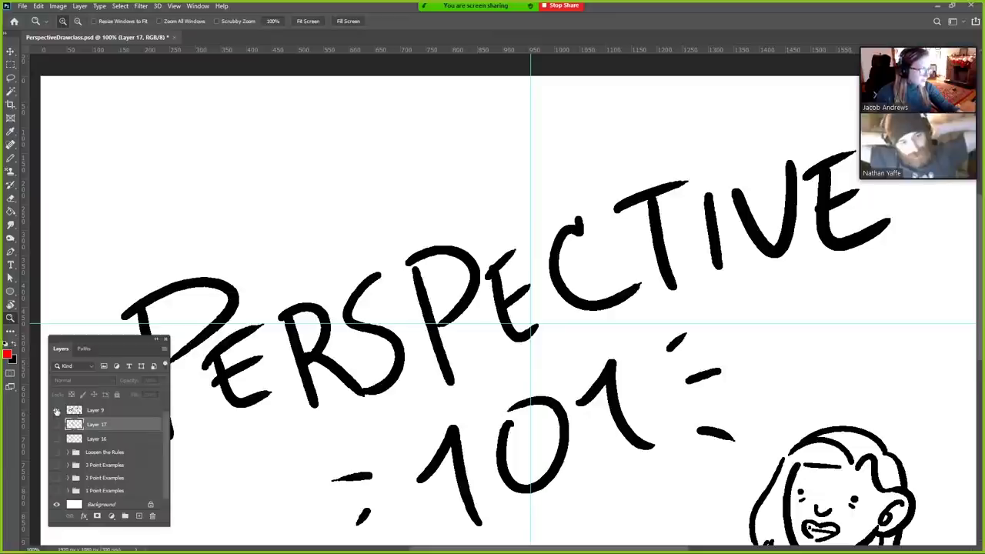
pyautogui.click(56, 410)
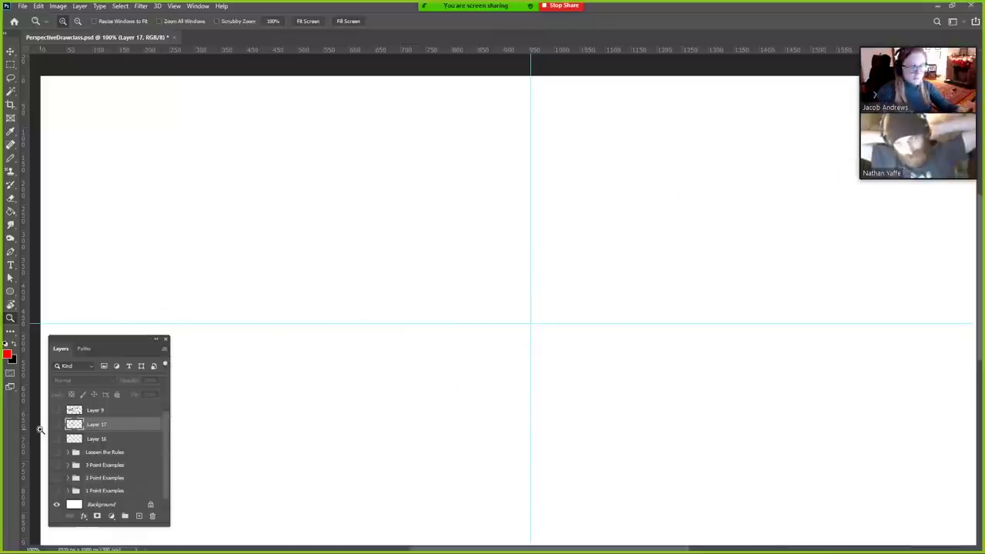
# - Hide the rulers and display the lower Professor Layton image, the mansion, in the Loosen the Rules group
pyautogui.hotkey('ctrl', '-')
pyautogui.hotkey('ctrl', '-')
pyautogui.moveTo(600, 242); pyautogui.dragTo(641, 291)
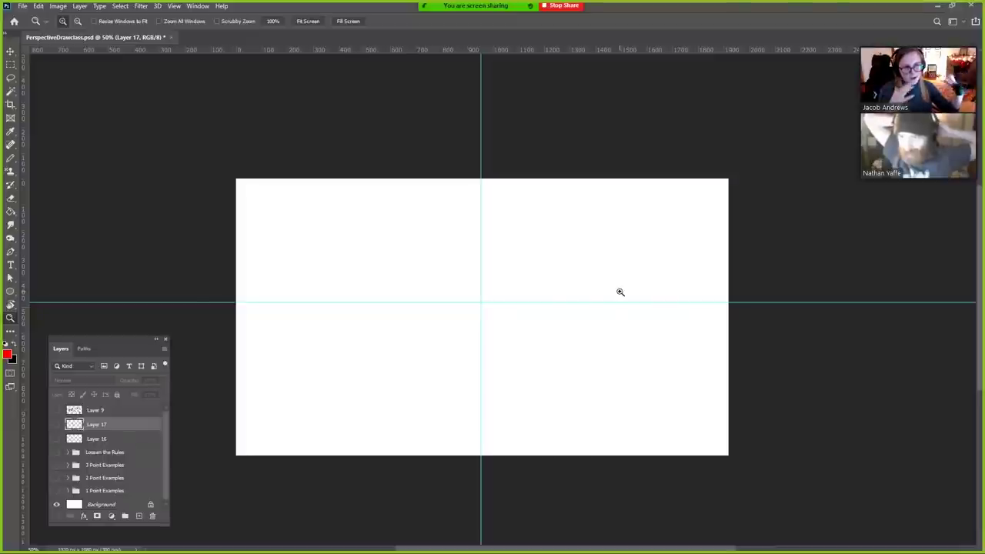
pyautogui.hotkey('ctrl', 'r')
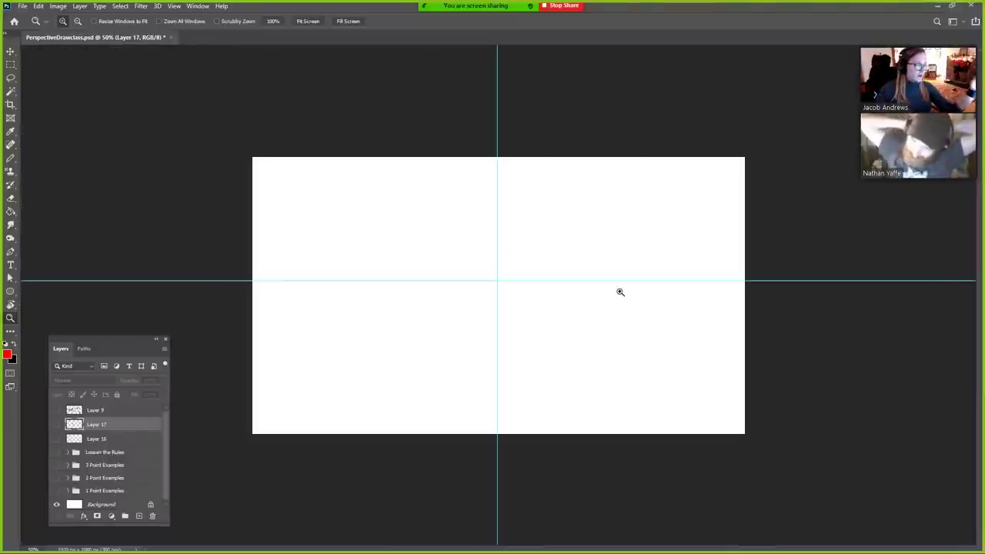
pyautogui.hotkey('ctrl', '+')
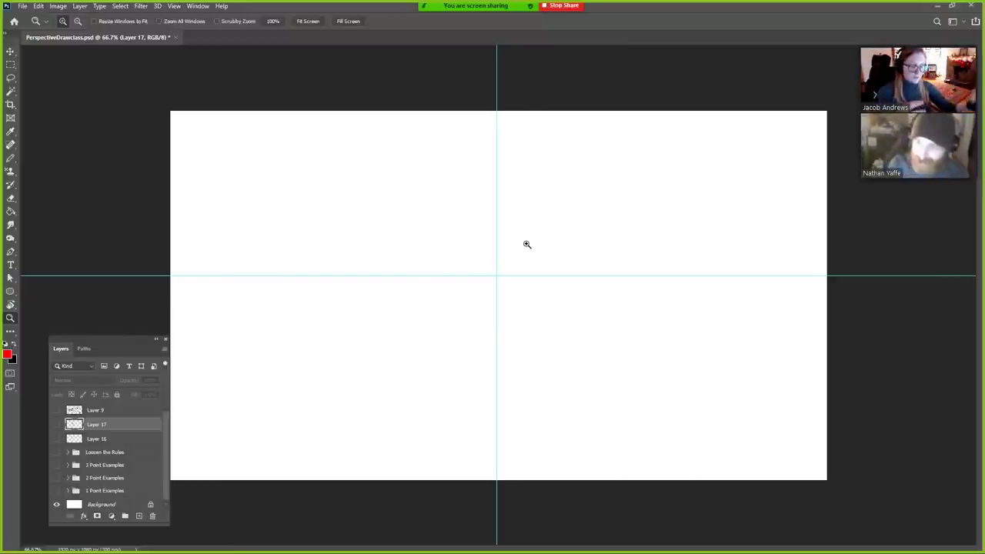
pyautogui.click(68, 452)
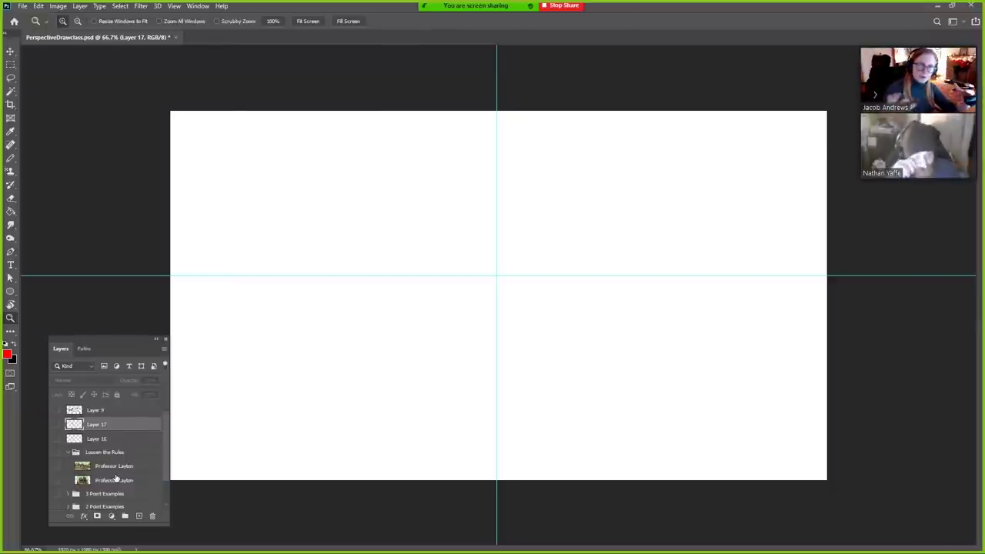
pyautogui.click(55, 481)
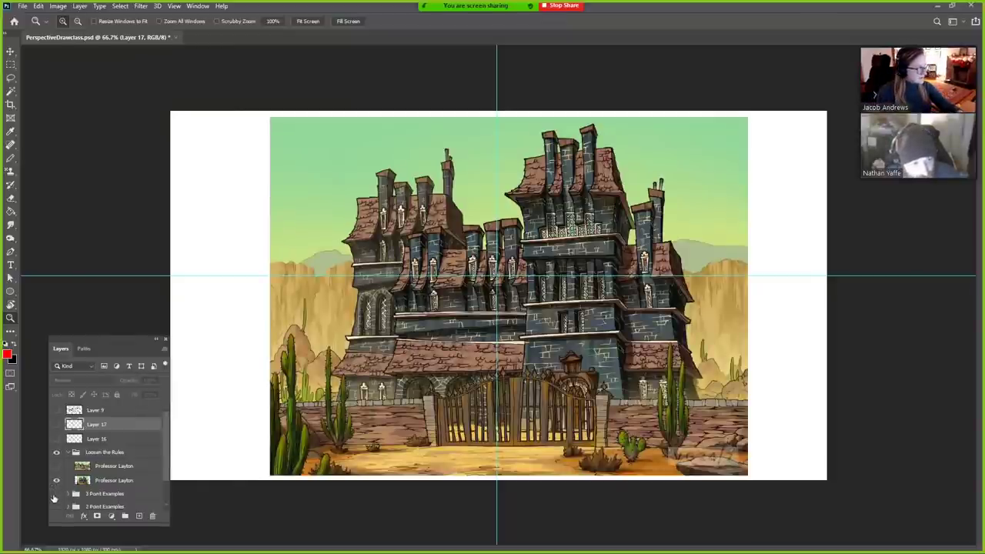
# - Add a new layer above the mansion image, activate the Pen tool, and hide the guides
pyautogui.click(134, 479)
pyautogui.click(140, 515)
pyautogui.press('p')
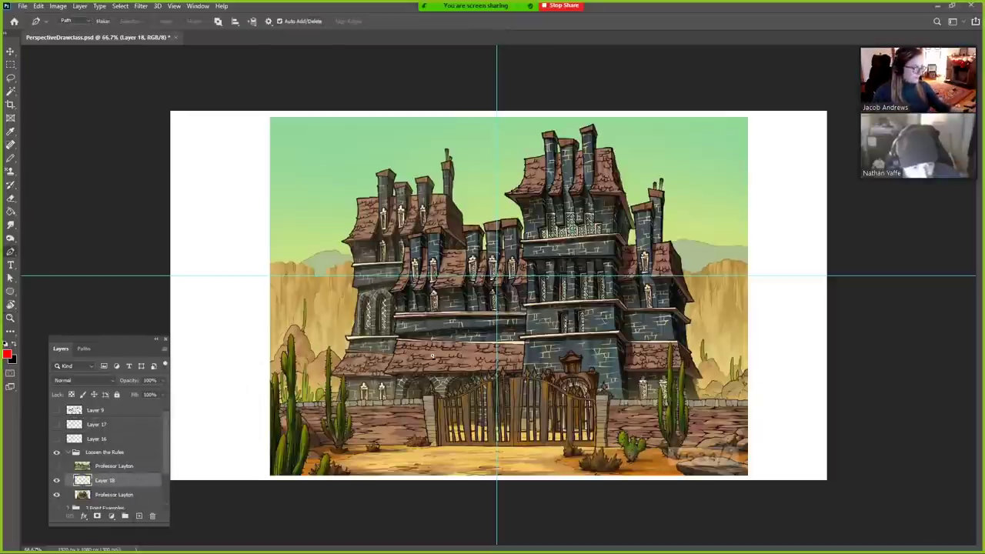
pyautogui.click(174, 5)
pyautogui.click(192, 265)
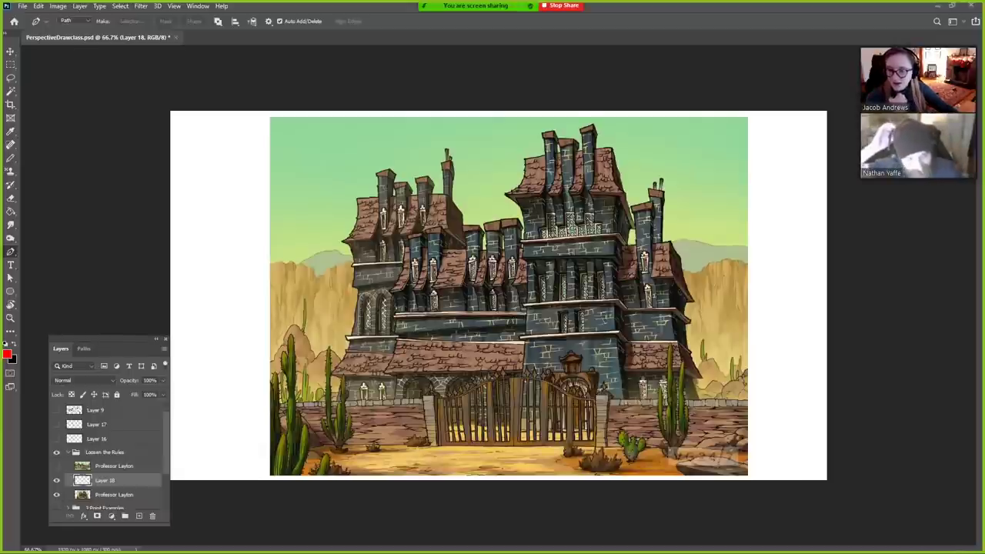
# - Hide the mansion image and show the painting of the man in the top hat on Layer 18
pyautogui.click(56, 480)
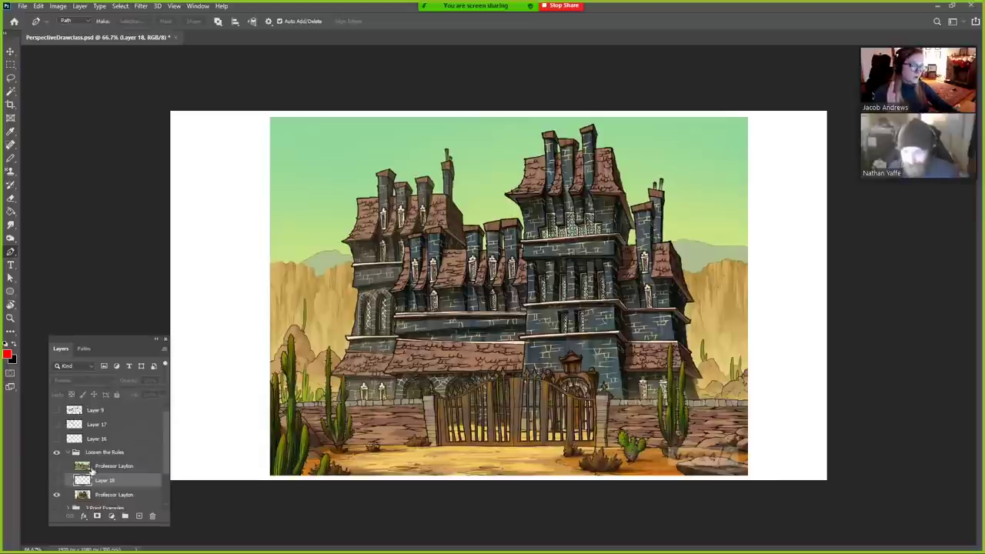
pyautogui.click(57, 495)
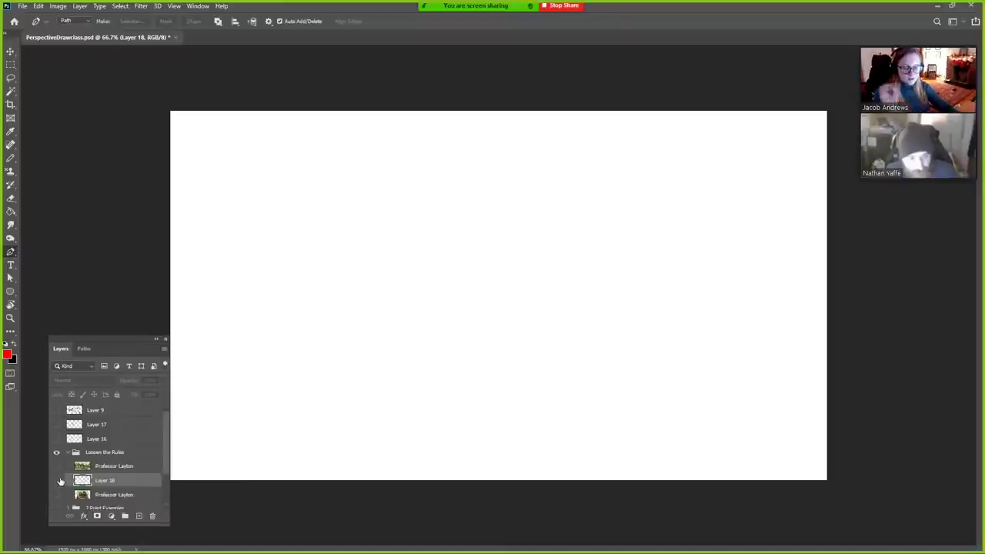
pyautogui.click(59, 480)
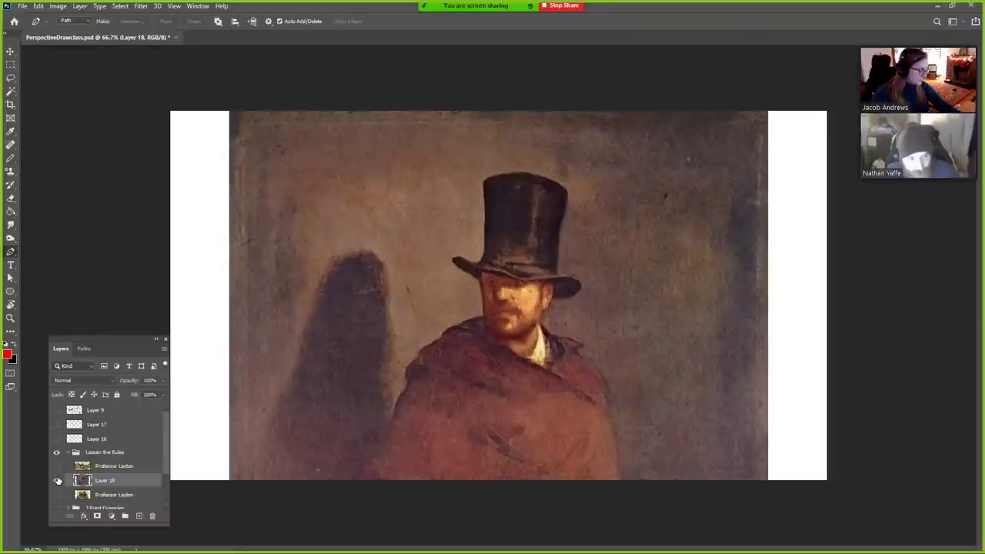
# - Scale the top-hat painting to about 39.6% so it fits the canvas height, and place it near the canvas centre
pyautogui.click(10, 51)
pyautogui.moveTo(228, 112); pyautogui.dragTo(431, 454)
pyautogui.moveTo(508, 492); pyautogui.dragTo(410, 114)
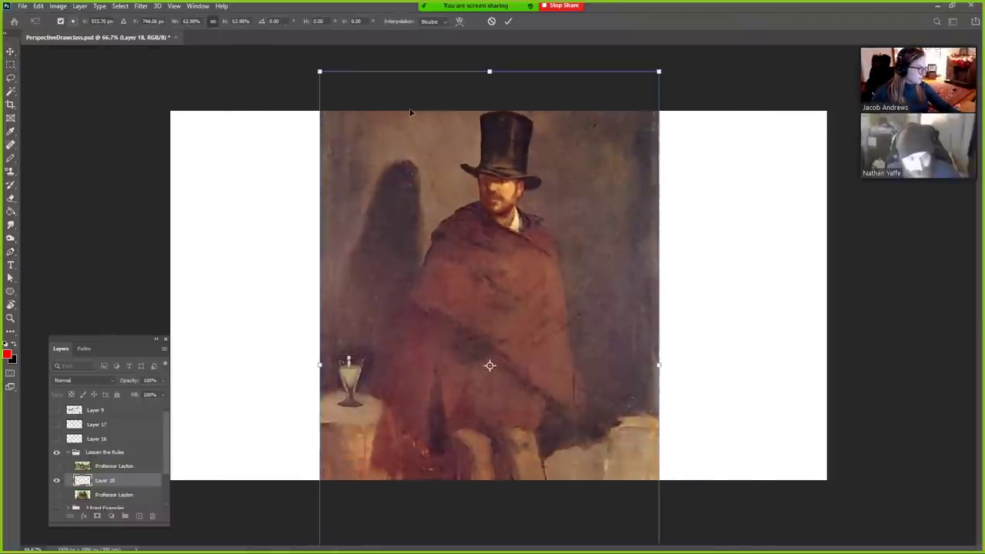
pyautogui.moveTo(658, 72); pyautogui.dragTo(568, 230)
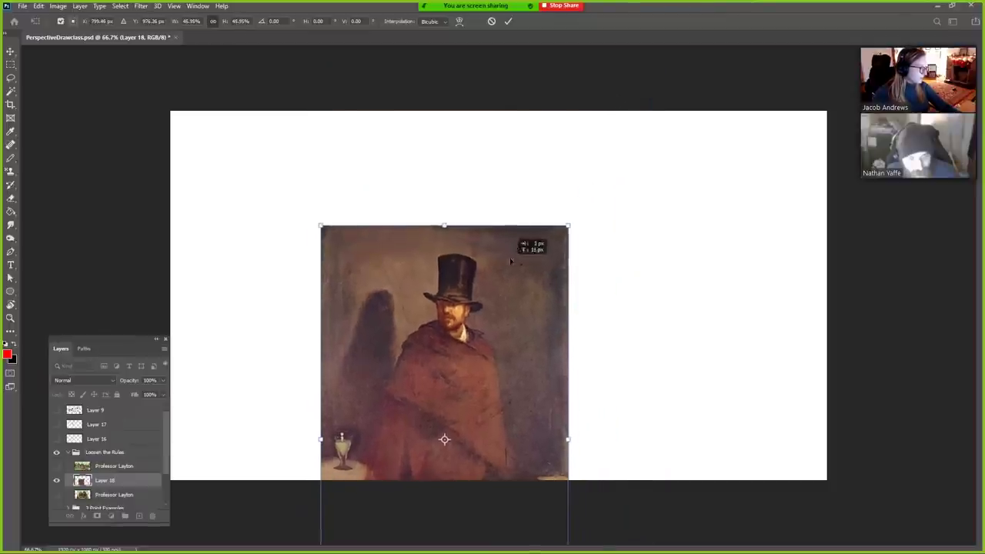
pyautogui.moveTo(503, 292); pyautogui.dragTo(540, 167)
pyautogui.moveTo(604, 538); pyautogui.dragTo(565, 483)
pyautogui.moveTo(545, 447); pyautogui.dragTo(560, 454)
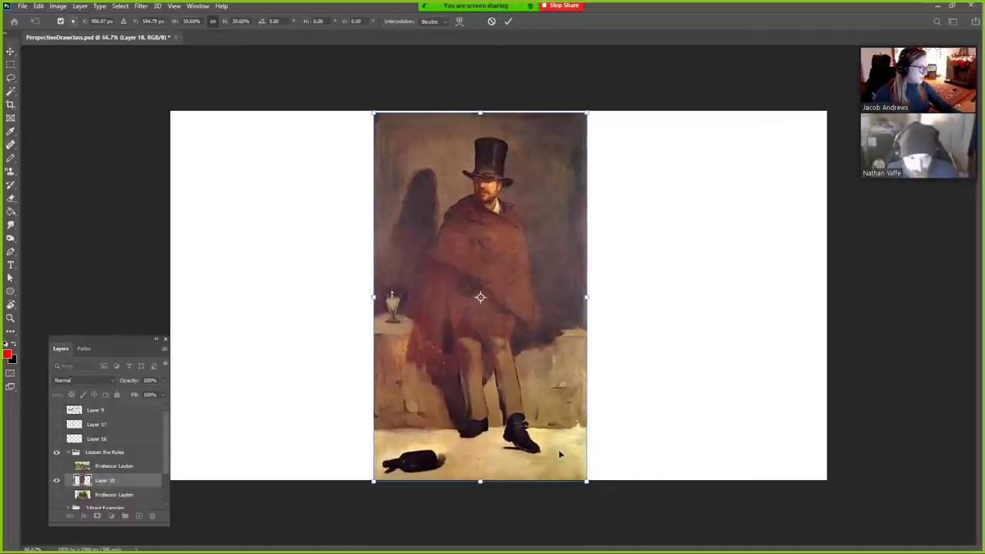
pyautogui.press('Return')
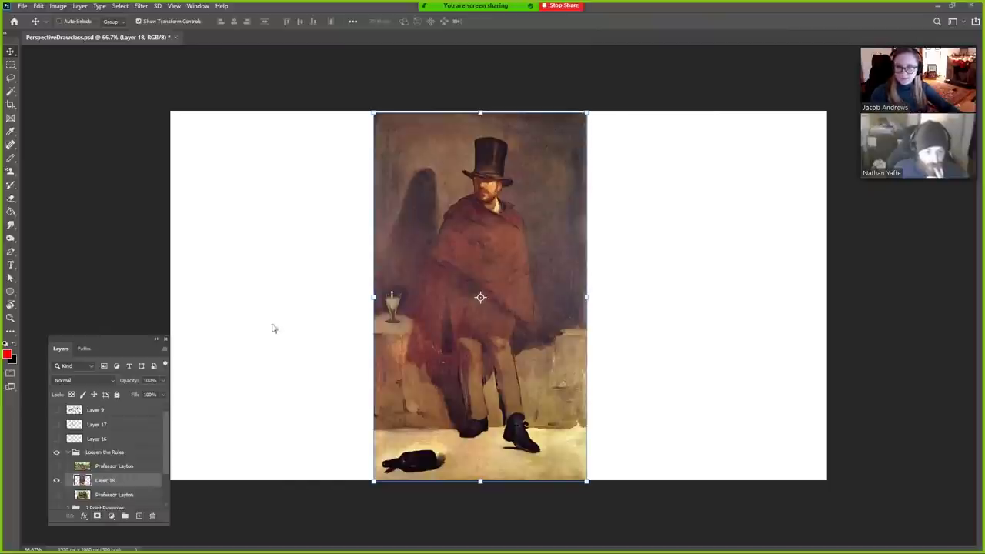
# - Paste the painting of the barmaid and hide it, then add a new layer for black pencil marks over the top-hat painting
pyautogui.hotkey('ctrl', 'v')
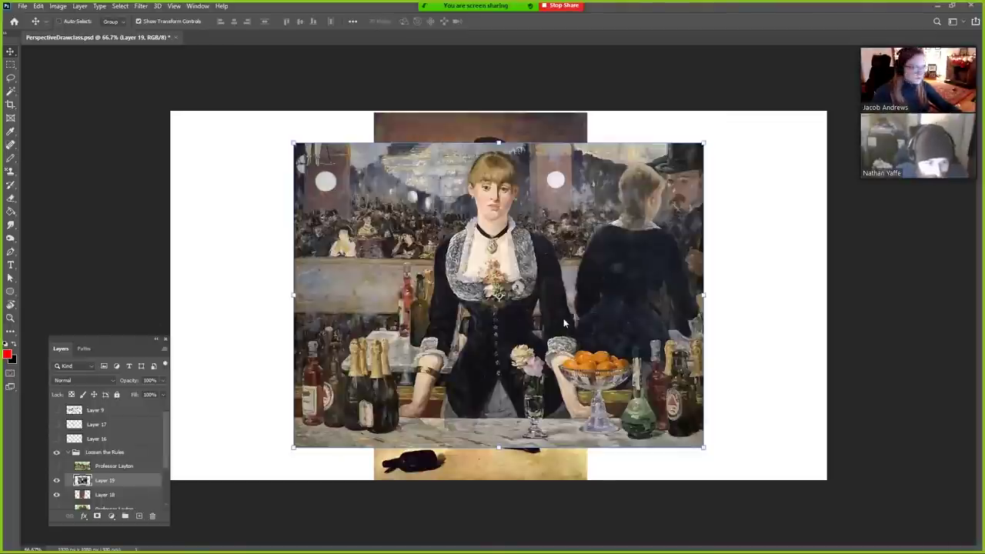
pyautogui.click(55, 481)
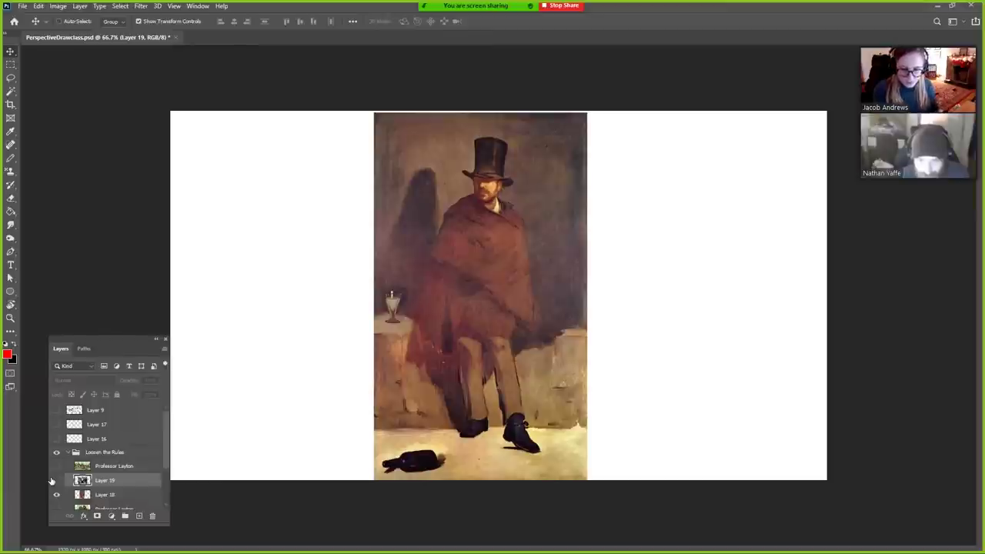
pyautogui.click(139, 515)
pyautogui.press('b')
pyautogui.press('x')
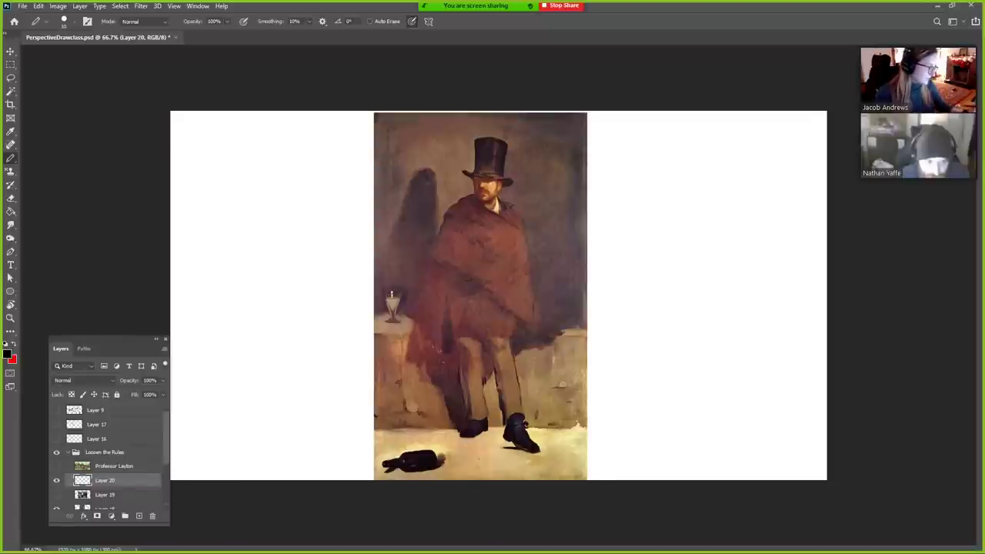
# - Try drawing straight black horizontal lines across the top-hat painting near the height of the seat's edge
pyautogui.moveTo(370, 334)
pyautogui.mouseDown()
pyautogui.moveTo(637, 334)
pyautogui.moveTo(326, 365)
pyautogui.moveTo(312, 334)
pyautogui.mouseUp()
pyautogui.hotkey('ctrl', 'z')
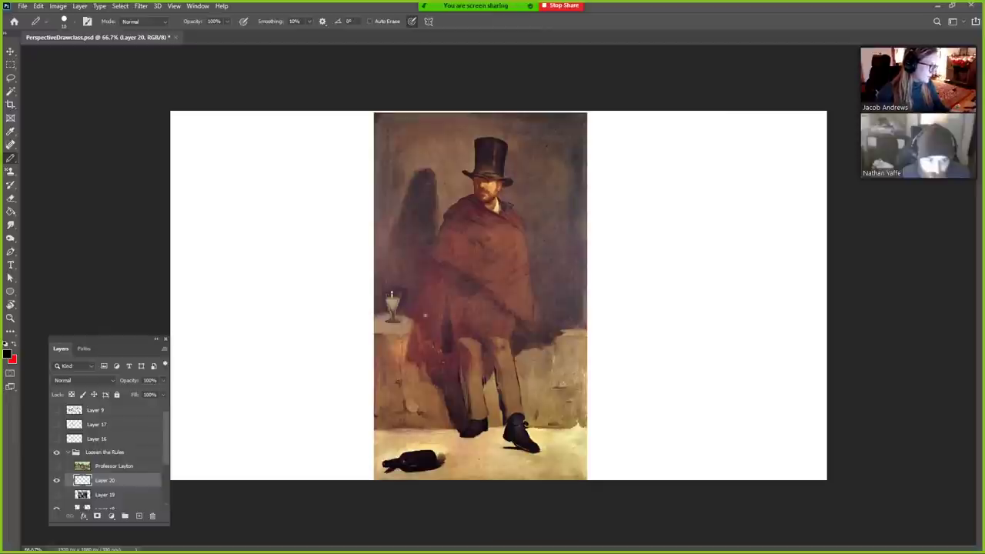
pyautogui.moveTo(371, 314)
pyautogui.mouseDown()
pyautogui.moveTo(446, 313)
pyautogui.moveTo(334, 313)
pyautogui.moveTo(645, 313)
pyautogui.mouseUp()
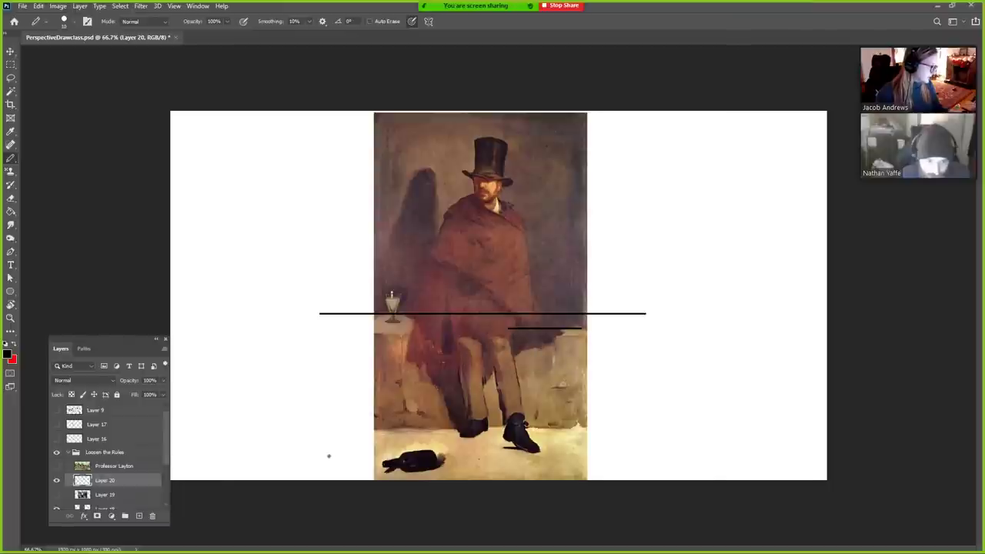
pyautogui.hotkey('ctrl', 'z')
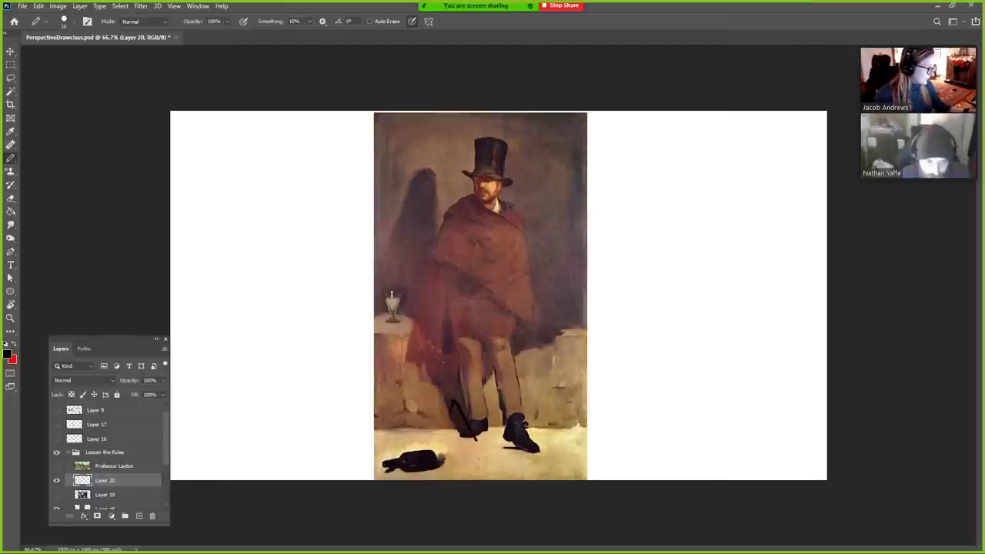
# - Switch to red and draw arrows toward the wall shadows beside the man's torso and lower leg
pyautogui.press('x')
pyautogui.moveTo(470, 462)
pyautogui.mouseDown()
pyautogui.moveTo(450, 404)
pyautogui.moveTo(460, 394)
pyautogui.moveTo(464, 405)
pyautogui.mouseUp()
pyautogui.hotkey('ctrl', 'z')
pyautogui.moveTo(454, 390); pyautogui.dragTo(476, 399)
pyautogui.moveTo(451, 275)
pyautogui.mouseDown()
pyautogui.moveTo(408, 240)
pyautogui.moveTo(435, 236)
pyautogui.mouseUp()
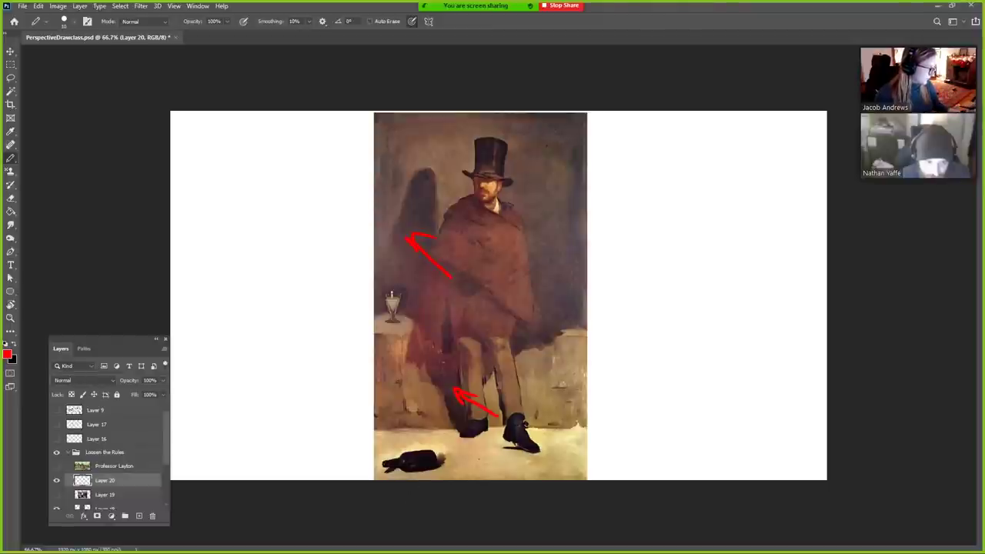
# - Draw small red arrows at the man's front shoe and both ends of the bottle, and circle one knee
pyautogui.moveTo(507, 465)
pyautogui.mouseDown()
pyautogui.moveTo(507, 450)
pyautogui.moveTo(512, 459)
pyautogui.mouseUp()
pyautogui.moveTo(445, 460)
pyautogui.mouseDown()
pyautogui.moveTo(386, 469)
pyautogui.moveTo(446, 461)
pyautogui.mouseUp()
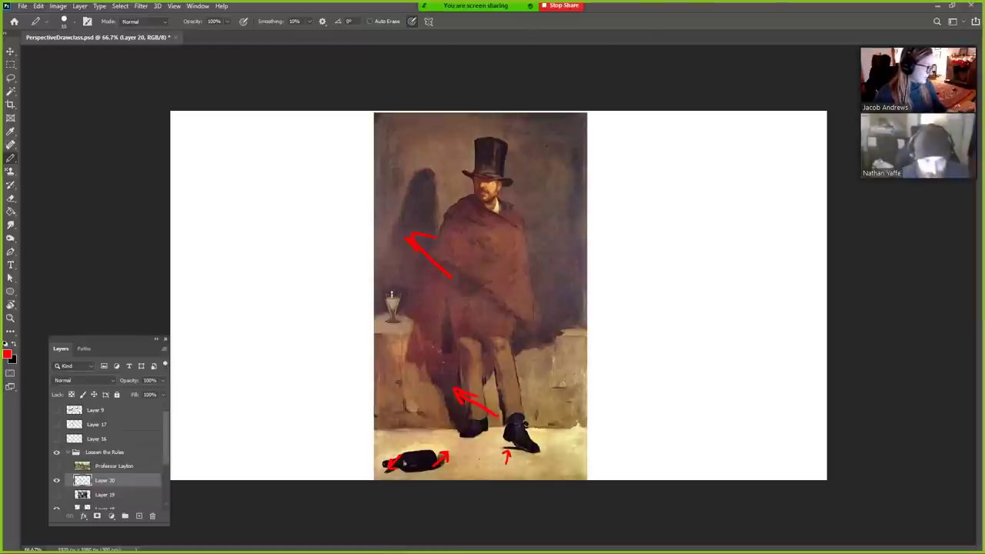
pyautogui.moveTo(478, 351); pyautogui.dragTo(467, 344)
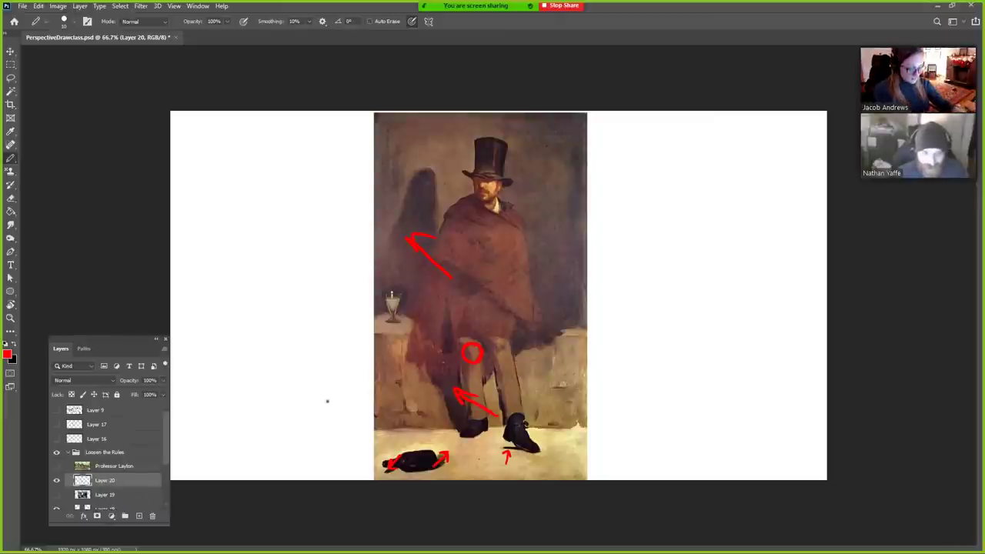
# - Lasso and delete all the red marks over the top-hat painting
pyautogui.press('l')
pyautogui.moveTo(416, 189)
pyautogui.mouseDown()
pyautogui.moveTo(628, 488)
pyautogui.moveTo(362, 152)
pyautogui.mouseUp()
pyautogui.press('Delete')
pyautogui.hotkey('ctrl', 'd')
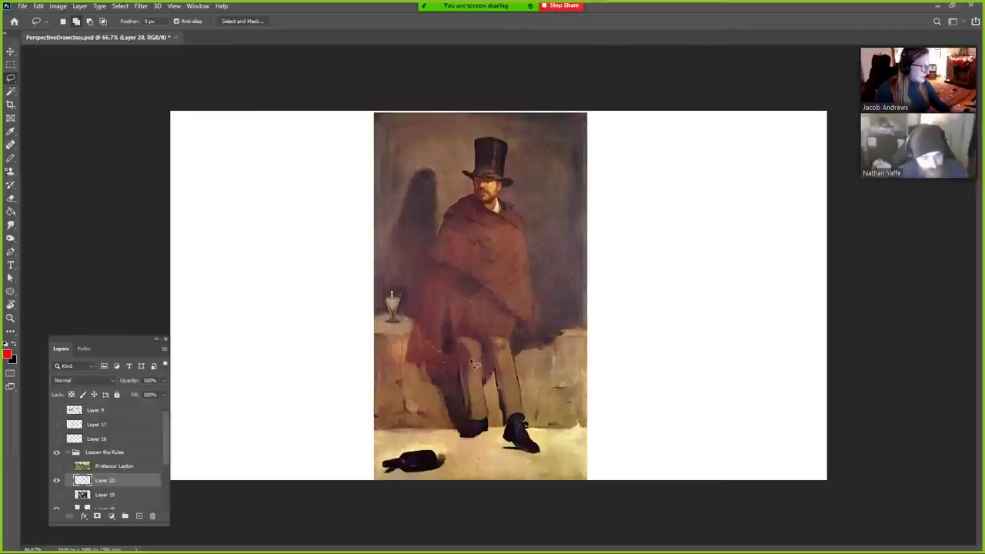
# - Sketch in red the man's seated thigh and the curve of his hip, with an arrow down toward the seat
pyautogui.press('b')
pyautogui.moveTo(441, 297)
pyautogui.mouseDown()
pyautogui.moveTo(437, 366)
pyautogui.moveTo(463, 368)
pyautogui.mouseUp()
pyautogui.hotkey('ctrl', 'z')
pyautogui.hotkey('ctrl', 'z')
pyautogui.moveTo(445, 281); pyautogui.dragTo(459, 360)
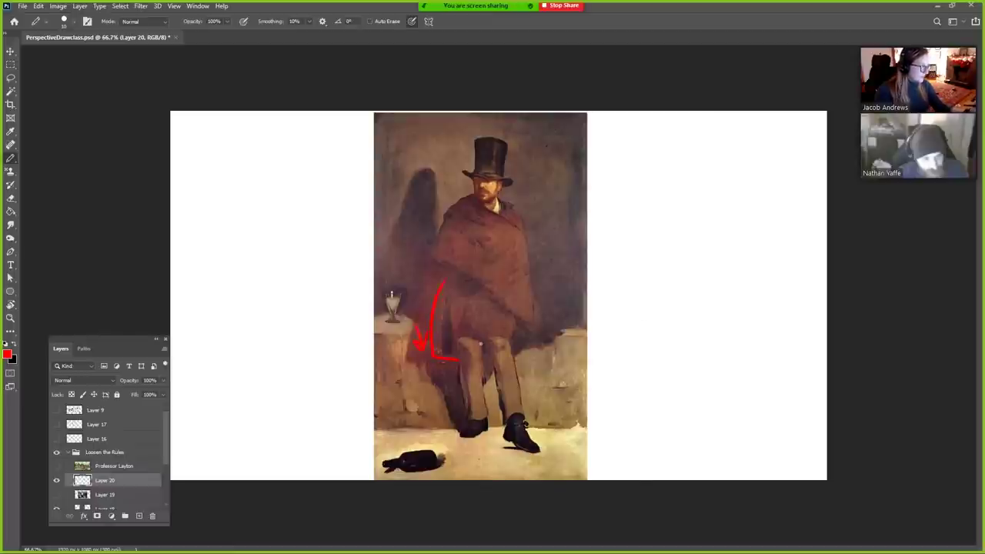
pyautogui.moveTo(460, 361); pyautogui.dragTo(441, 342)
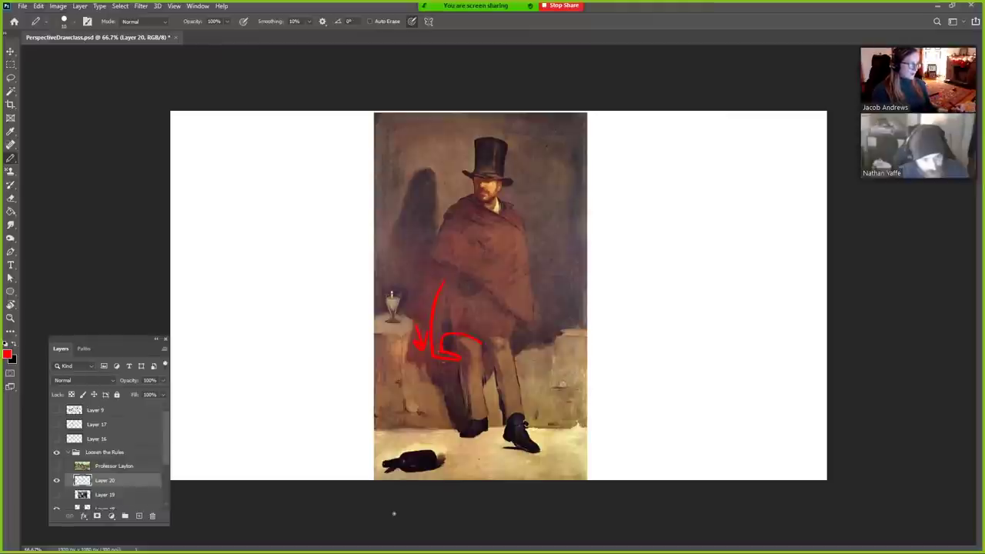
pyautogui.moveTo(454, 408); pyautogui.dragTo(468, 419)
pyautogui.hotkey('ctrl', 'z')
# - Draw a straight red horizontal line where the wall meets the floor, then undo all the red sketch marks
pyautogui.click(374, 430)
pyautogui.keyDown('shift'); pyautogui.click(529, 430); pyautogui.keyUp('shift')
pyautogui.keyDown('shift'); pyautogui.click(620, 430); pyautogui.keyUp('shift')
pyautogui.keyDown('shift'); pyautogui.click(352, 429); pyautogui.keyUp('shift')
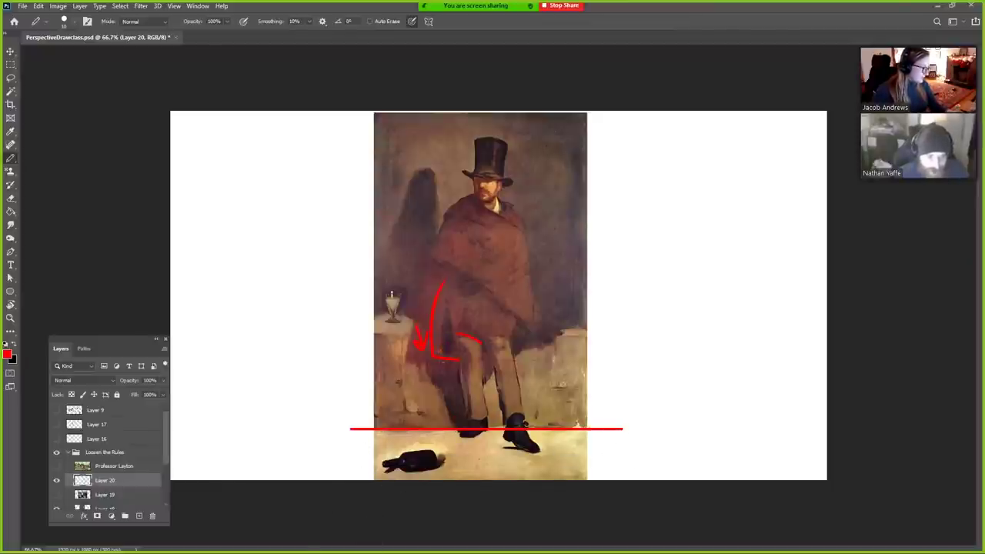
pyautogui.hotkey('ctrl', 'z')
pyautogui.hotkey('ctrl', 'z')
pyautogui.hotkey('ctrl', 'z')
pyautogui.hotkey('ctrl', 'z')
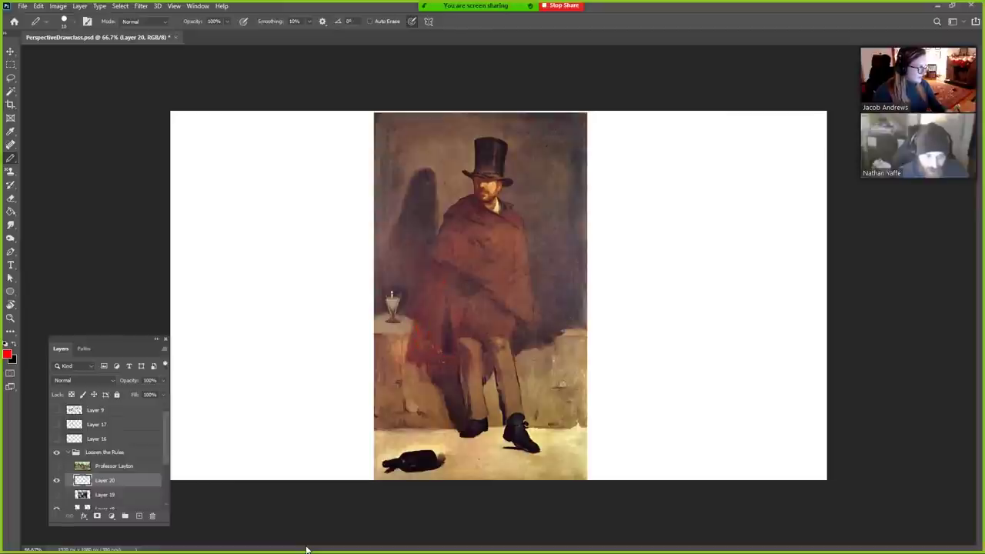
# - Show the barmaid painting instead of the top-hat painting, and draw two straight red horizontal lines across its counter area
pyautogui.click(57, 509)
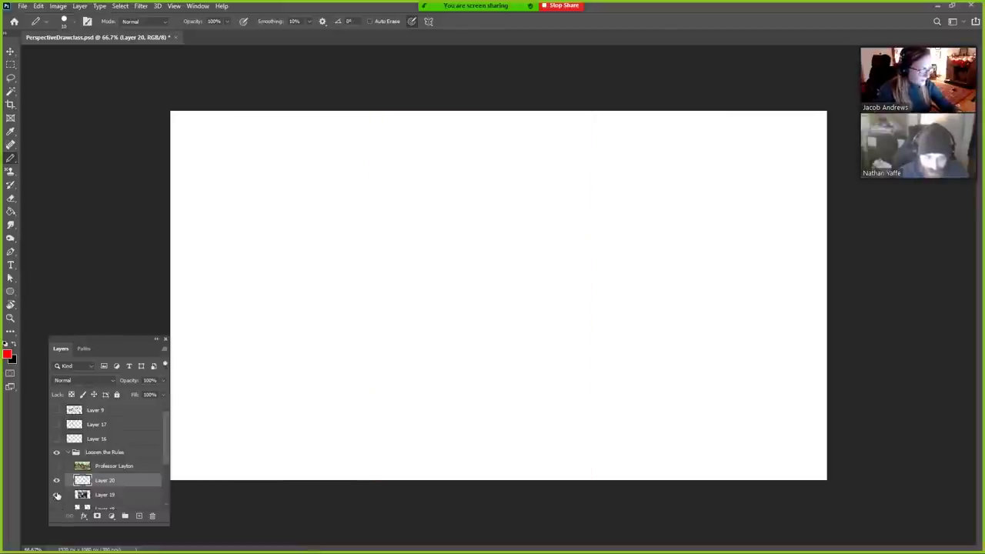
pyautogui.click(56, 495)
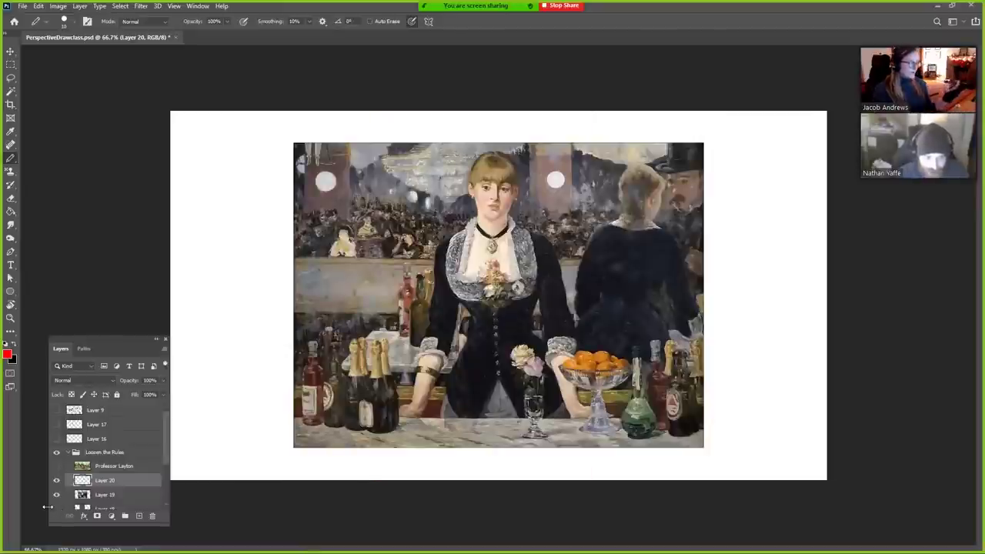
pyautogui.moveTo(286, 418); pyautogui.dragTo(786, 438)
pyautogui.keyDown('shift'); pyautogui.click(219, 417); pyautogui.keyUp('shift')
pyautogui.moveTo(287, 388)
pyautogui.mouseDown()
pyautogui.moveTo(632, 395)
pyautogui.moveTo(792, 417)
pyautogui.mouseUp()
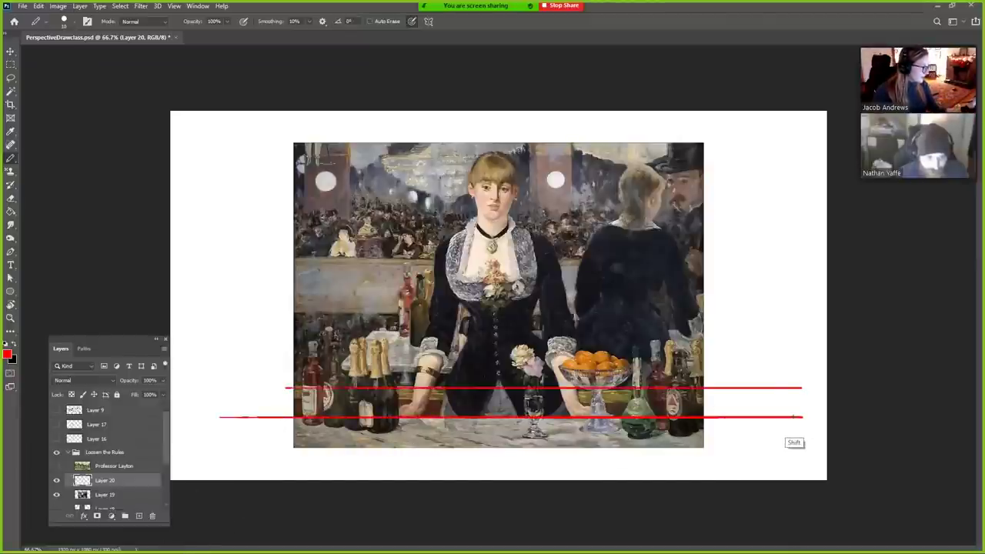
# - Draw red arrows pointing at the heads of the barmaid, her reflection and the man in the mirror
pyautogui.moveTo(645, 131); pyautogui.dragTo(654, 146)
pyautogui.moveTo(512, 125); pyautogui.dragTo(499, 145)
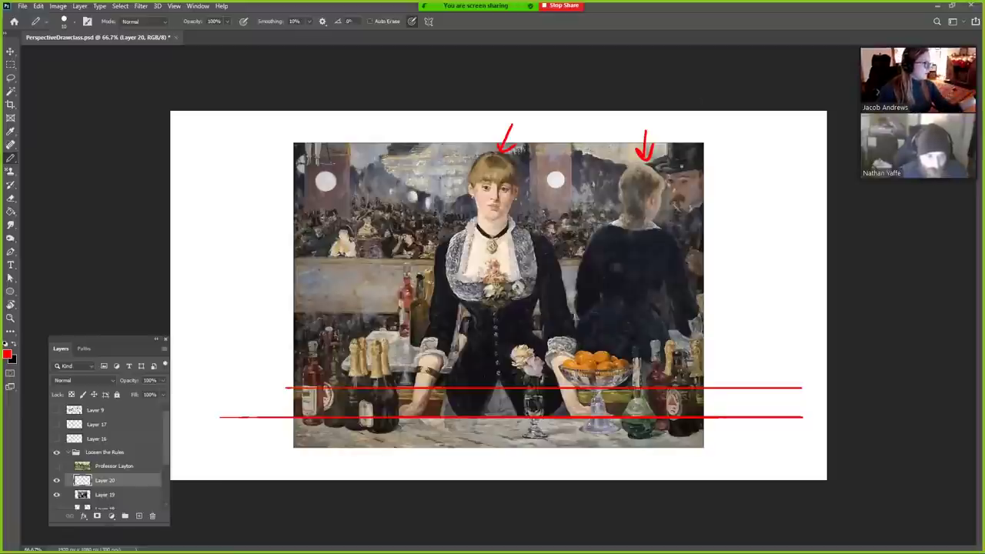
pyautogui.moveTo(710, 152); pyautogui.dragTo(687, 168)
# - Lasso and delete the red arrows above the heads, keeping the two horizontal lines
pyautogui.press('l')
pyautogui.moveTo(696, 128)
pyautogui.mouseDown()
pyautogui.moveTo(603, 155)
pyautogui.moveTo(693, 123)
pyautogui.mouseUp()
pyautogui.press('Delete')
pyautogui.hotkey('ctrl', 'd')
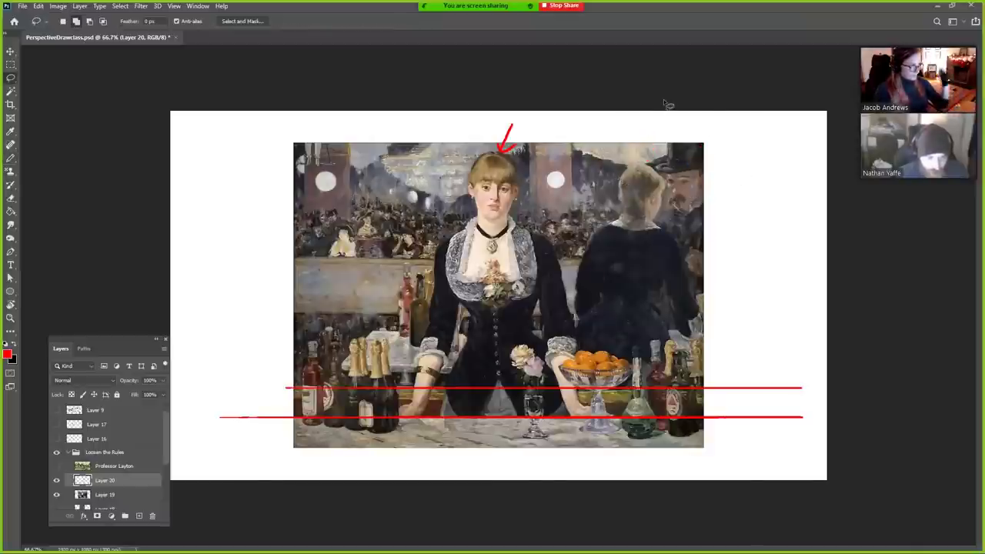
pyautogui.moveTo(510, 115); pyautogui.dragTo(441, 125)
pyautogui.press('Delete')
pyautogui.hotkey('ctrl', 'd')
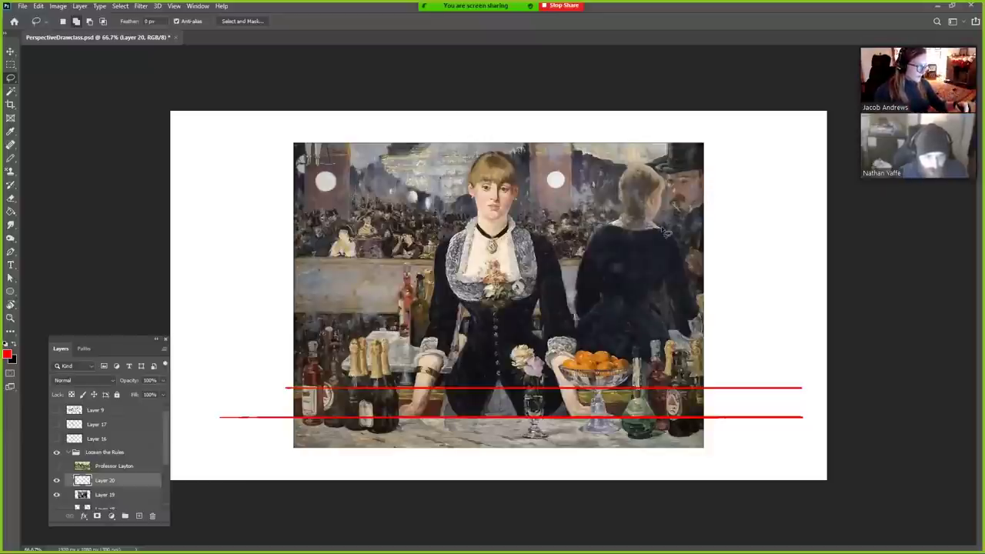
# - Replace the marked-up layer with a blank one above the barmaid painting, clear the selection and activate the Pencil tool
pyautogui.hotkey('ctrl', 'z')
pyautogui.hotkey('ctrl', 'z')
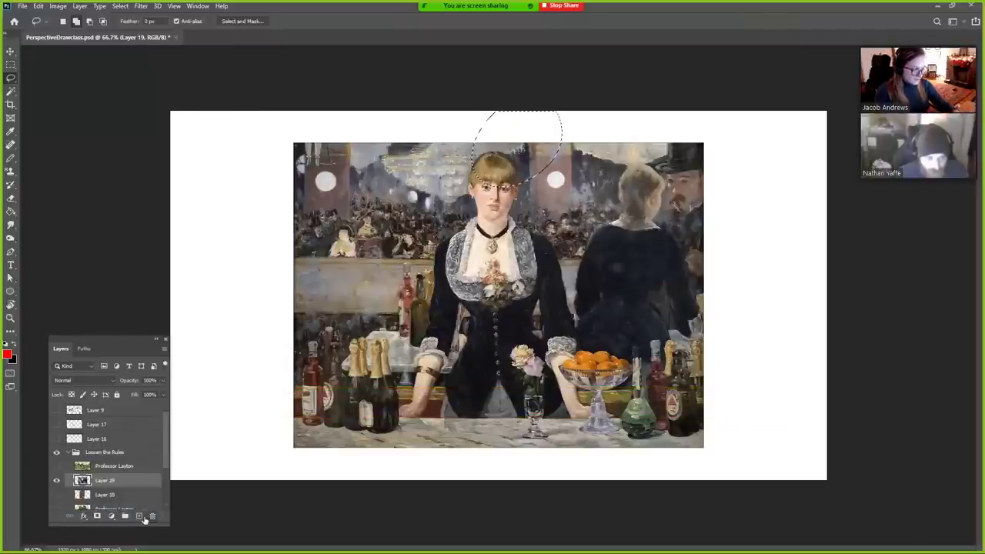
pyautogui.press('b')
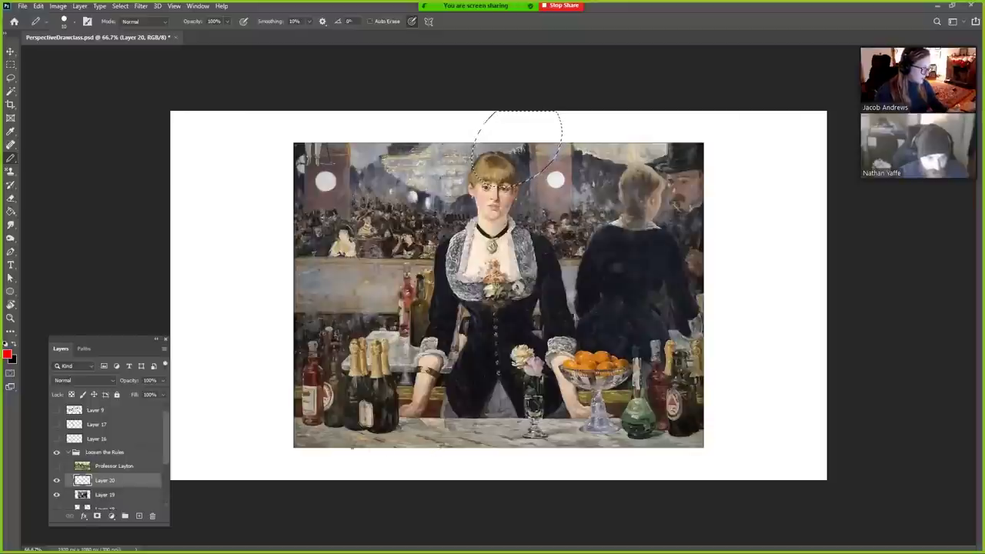
pyautogui.hotkey('ctrl', 'd')
# - Draw slanted red lines under both bottle groups, plus arrows toward the reflected bottles and from the counter to the barmaid's hand
pyautogui.moveTo(304, 421); pyautogui.dragTo(413, 436)
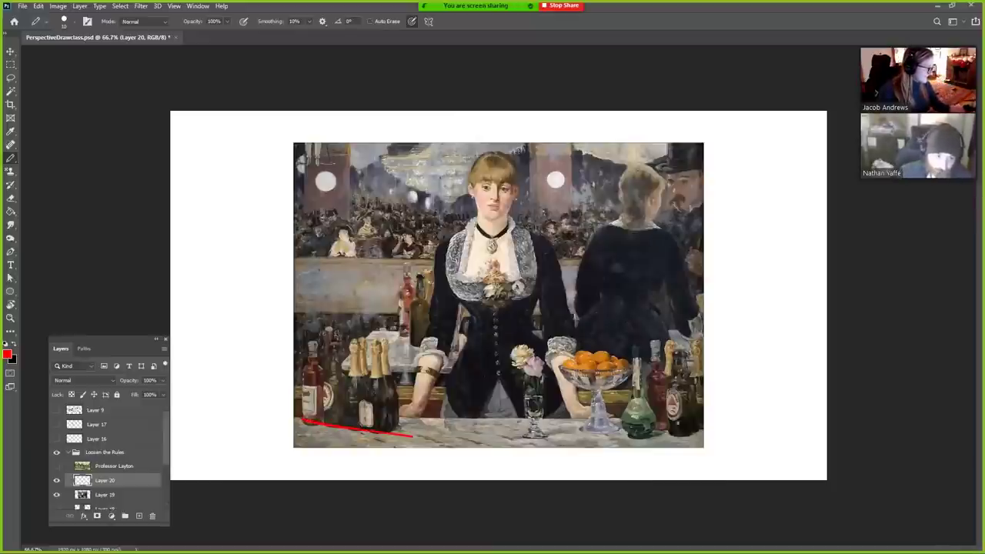
pyautogui.moveTo(674, 441); pyautogui.dragTo(715, 421)
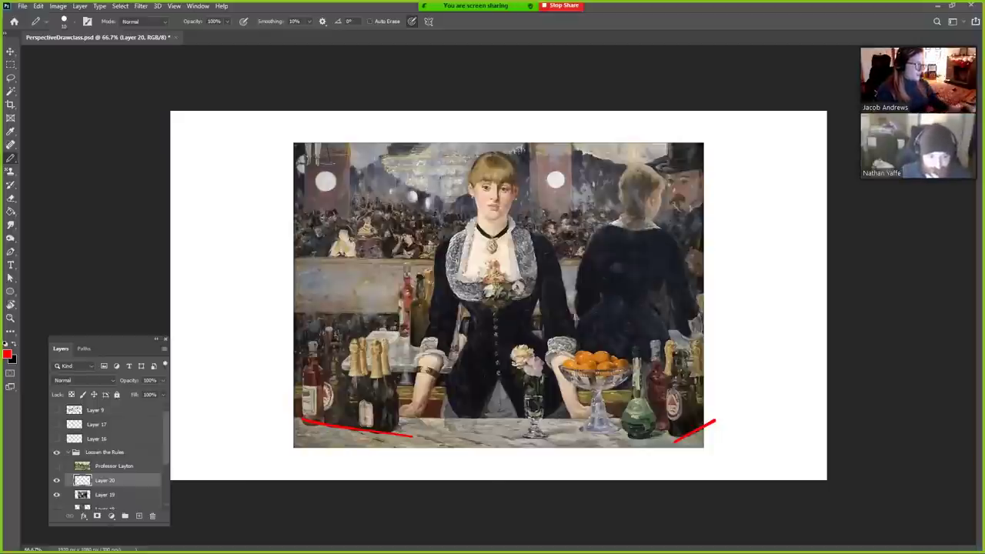
pyautogui.moveTo(379, 320)
pyautogui.mouseDown()
pyautogui.moveTo(330, 381)
pyautogui.moveTo(393, 323)
pyautogui.mouseUp()
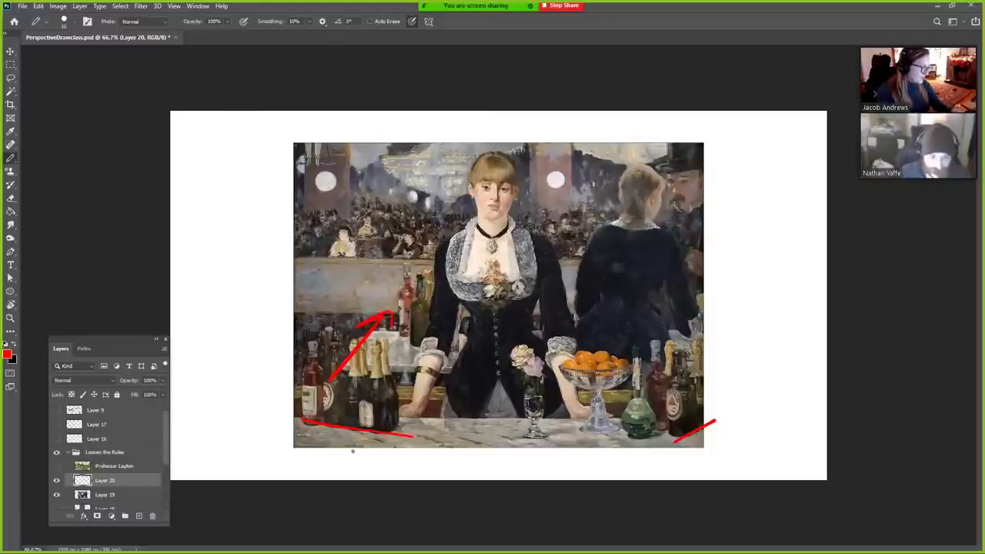
pyautogui.moveTo(377, 441)
pyautogui.mouseDown()
pyautogui.moveTo(421, 408)
pyautogui.moveTo(425, 420)
pyautogui.mouseUp()
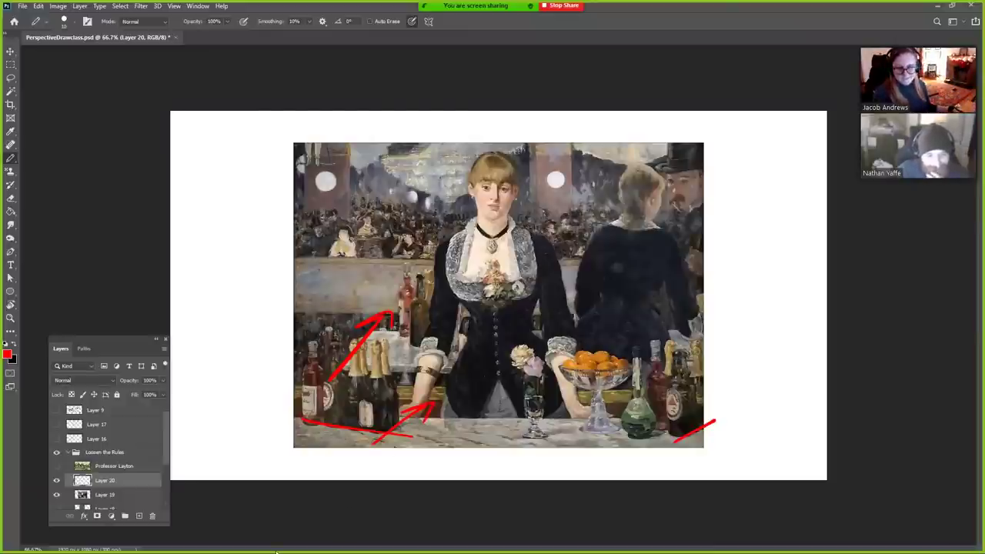
# - Delete the red markup layer and the barmaid painting layer
pyautogui.moveTo(150, 477); pyautogui.dragTo(152, 515)
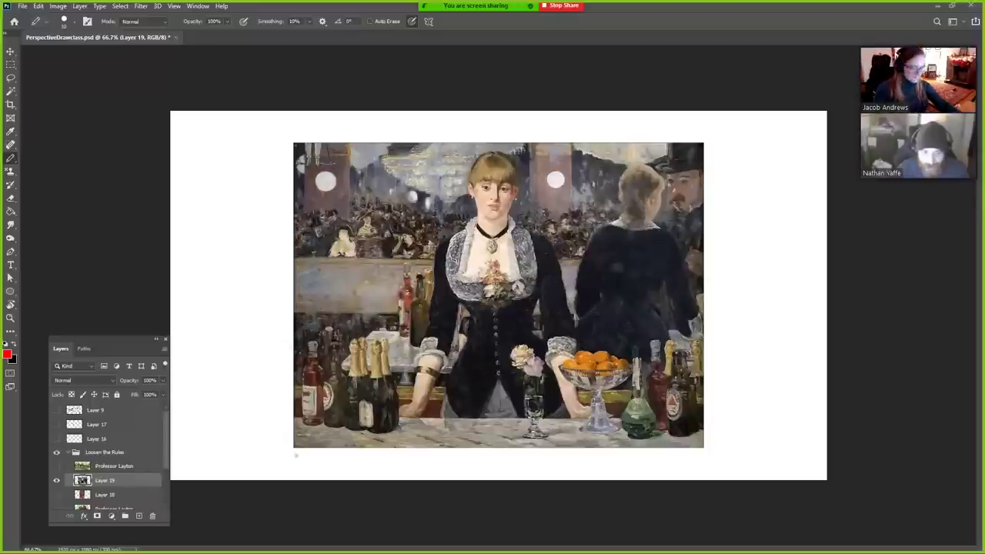
pyautogui.moveTo(128, 484); pyautogui.dragTo(154, 518)
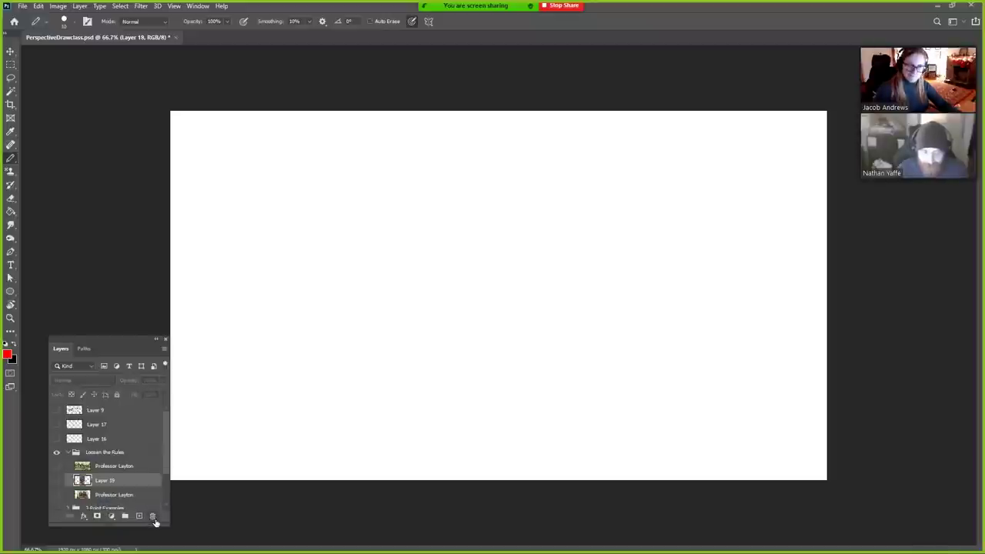
# - Paste the painting of the boy playing the fife, scale it down to fit inside the canvas and centre it
pyautogui.hotkey('ctrl', 'z')
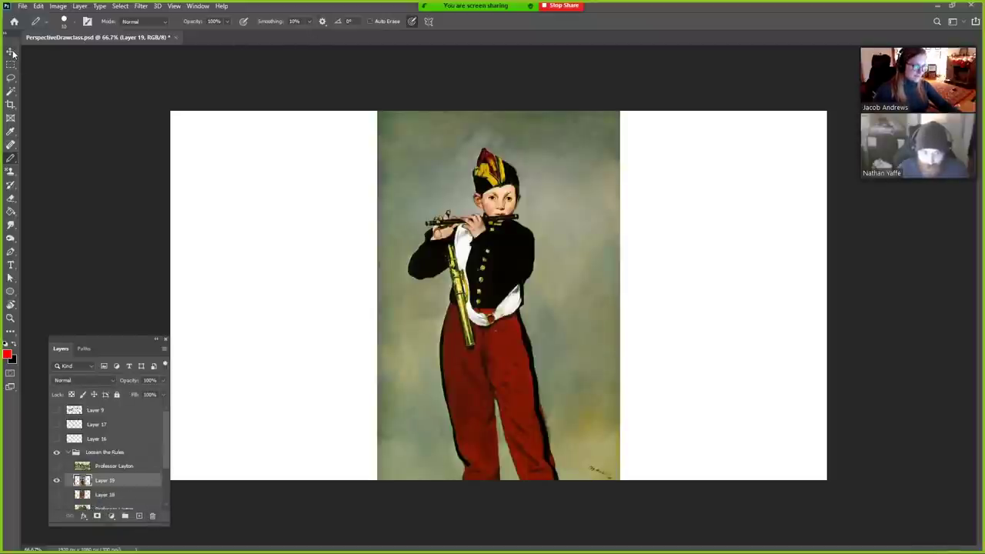
pyautogui.hotkey('ctrl', 't')
pyautogui.moveTo(618, 528); pyautogui.dragTo(579, 458)
pyautogui.moveTo(550, 410); pyautogui.dragTo(564, 420)
pyautogui.press('Return')
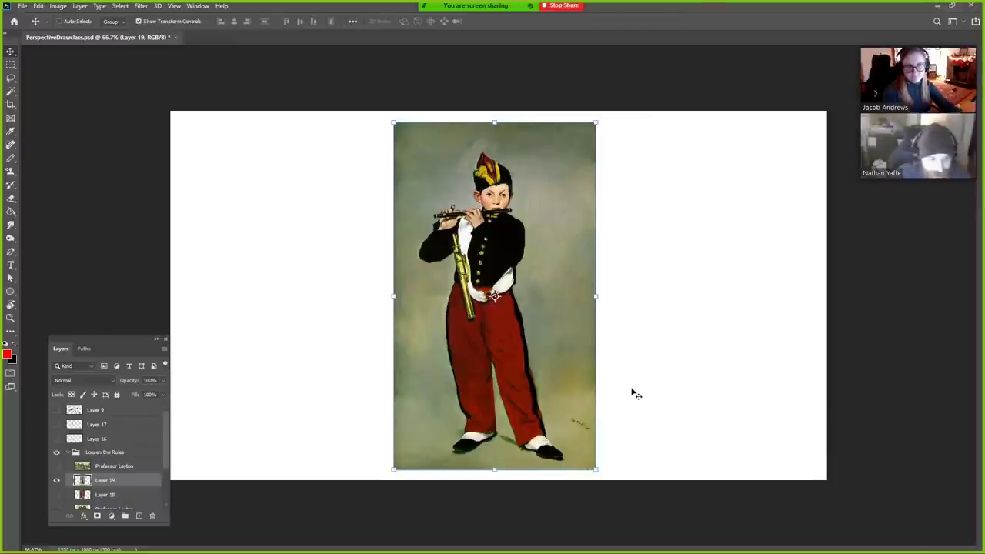
# - Delete the fife-player and top-hat painting layers, and display the Professor Layton mansion image
pyautogui.click(137, 495)
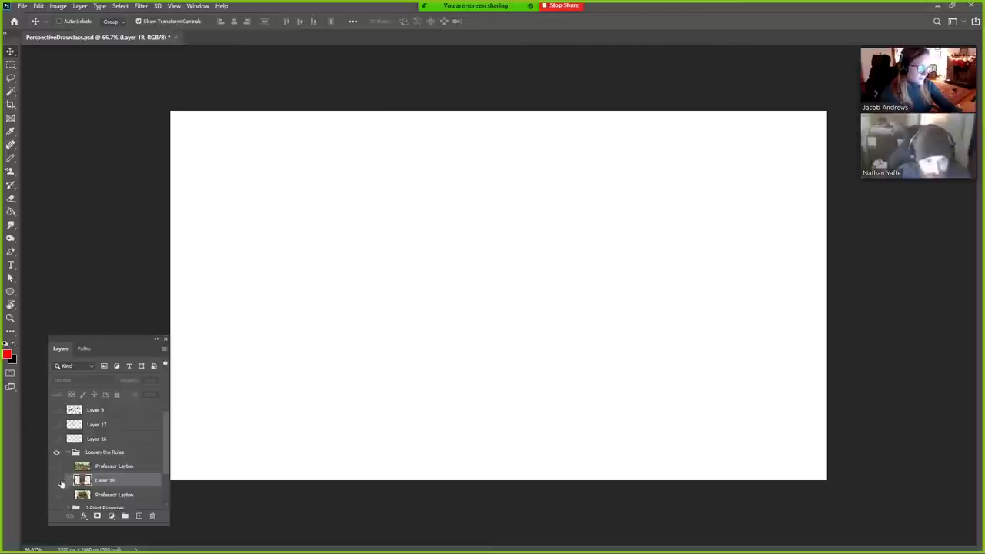
pyautogui.click(57, 482)
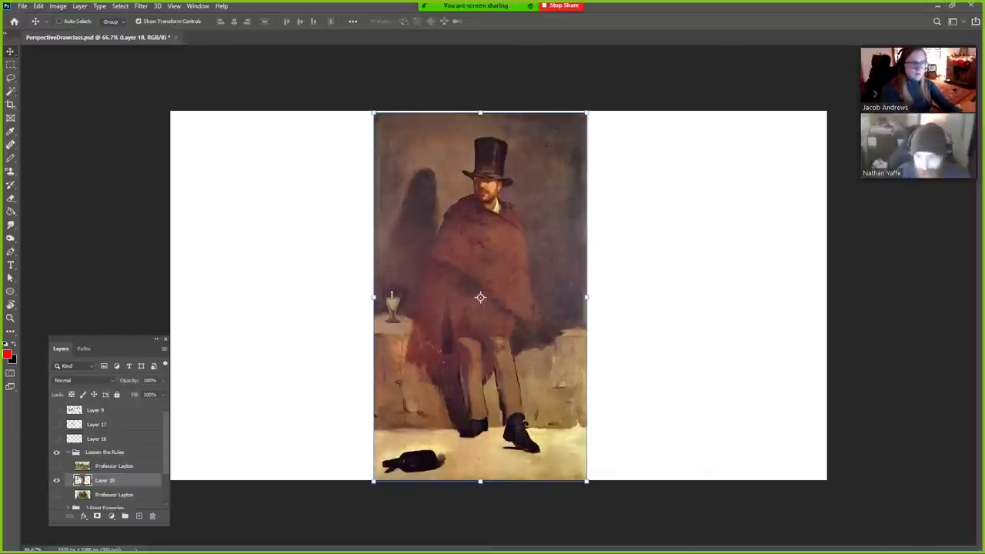
pyautogui.moveTo(141, 483); pyautogui.dragTo(153, 517)
pyautogui.click(57, 480)
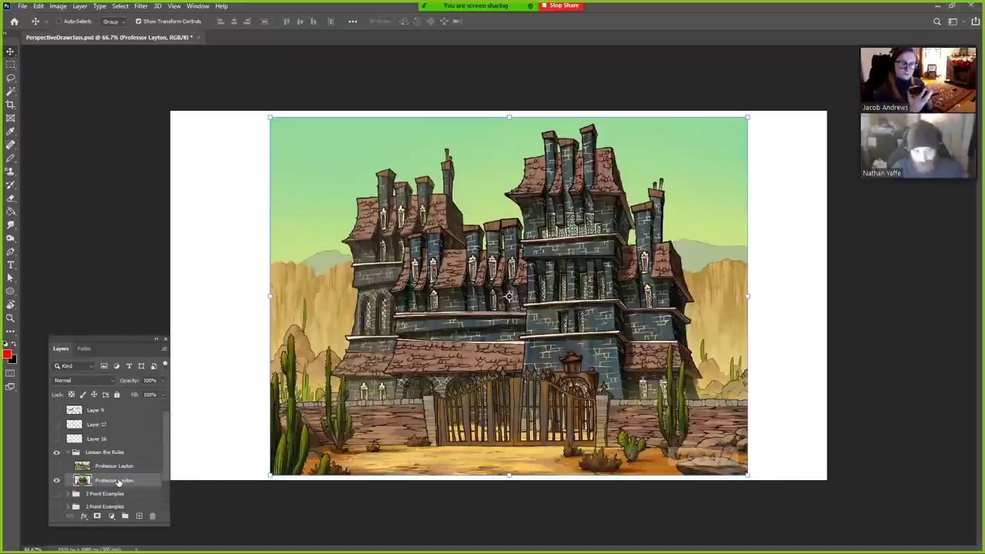
# - Add a new layer above the mansion and pencil two red arrows slanting down to the right from its ledges
pyautogui.click(139, 516)
pyautogui.click(10, 159)
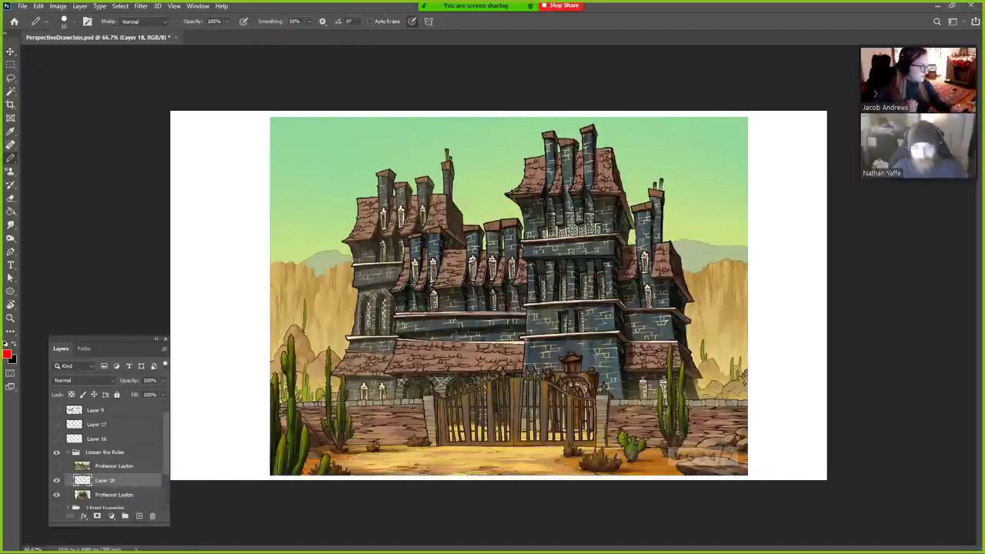
pyautogui.moveTo(616, 297); pyautogui.dragTo(719, 388)
pyautogui.moveTo(672, 304); pyautogui.dragTo(745, 374)
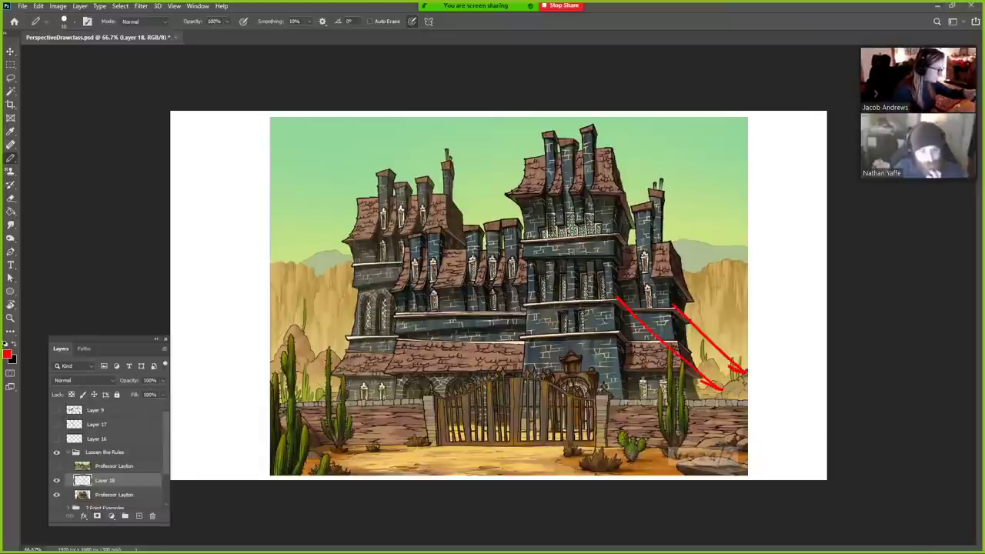
# - Pencil red lines descending rightward from the main tower's ledges and roof and the right wing's roof and chimney, and erase the overlapping stretch
pyautogui.moveTo(619, 331); pyautogui.dragTo(660, 370)
pyautogui.moveTo(616, 231)
pyautogui.mouseDown()
pyautogui.moveTo(735, 363)
pyautogui.moveTo(724, 356)
pyautogui.mouseUp()
pyautogui.moveTo(625, 197); pyautogui.dragTo(677, 294)
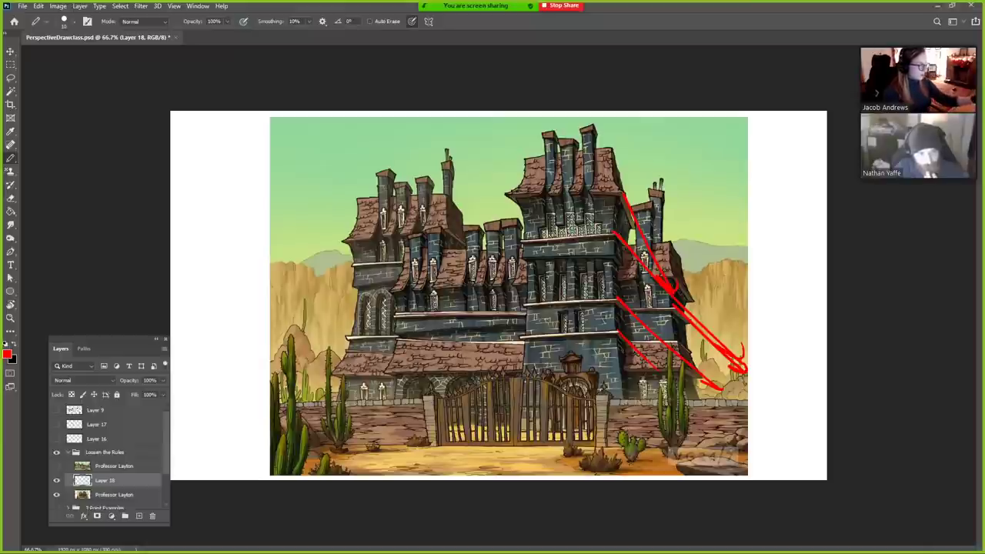
pyautogui.moveTo(612, 148); pyautogui.dragTo(639, 222)
pyautogui.moveTo(660, 188)
pyautogui.mouseDown()
pyautogui.moveTo(680, 263)
pyautogui.moveTo(715, 314)
pyautogui.mouseUp()
pyautogui.moveTo(671, 274); pyautogui.dragTo(733, 349)
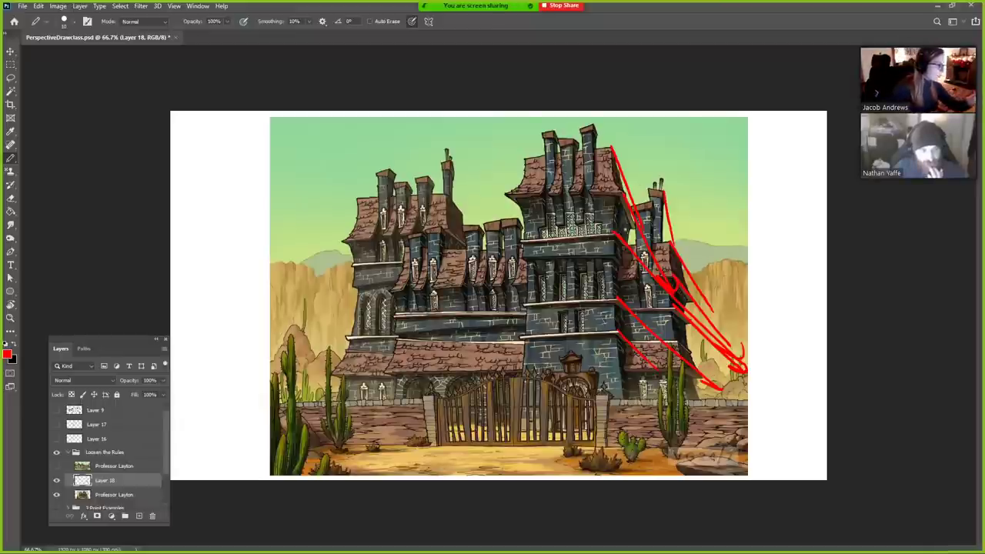
pyautogui.press('e')
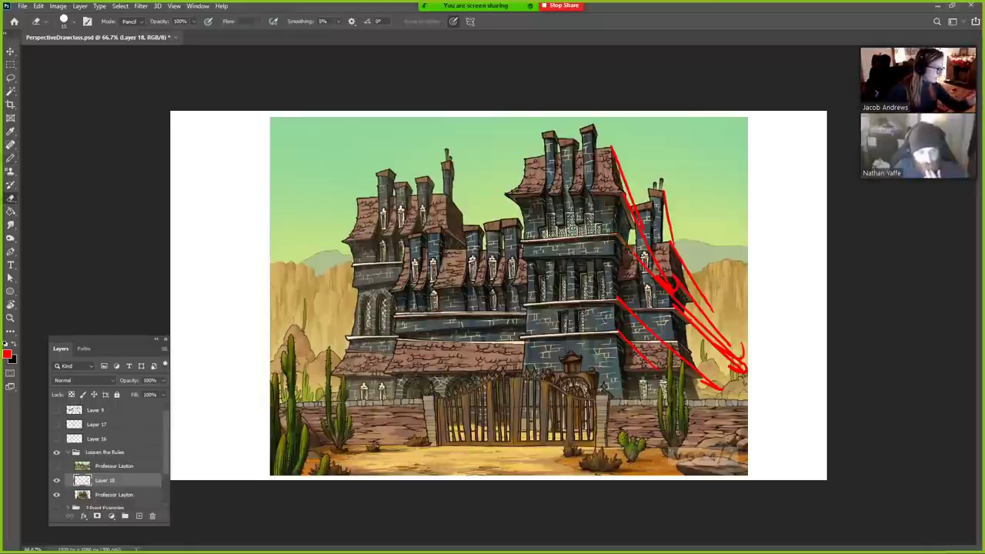
pyautogui.press('b')
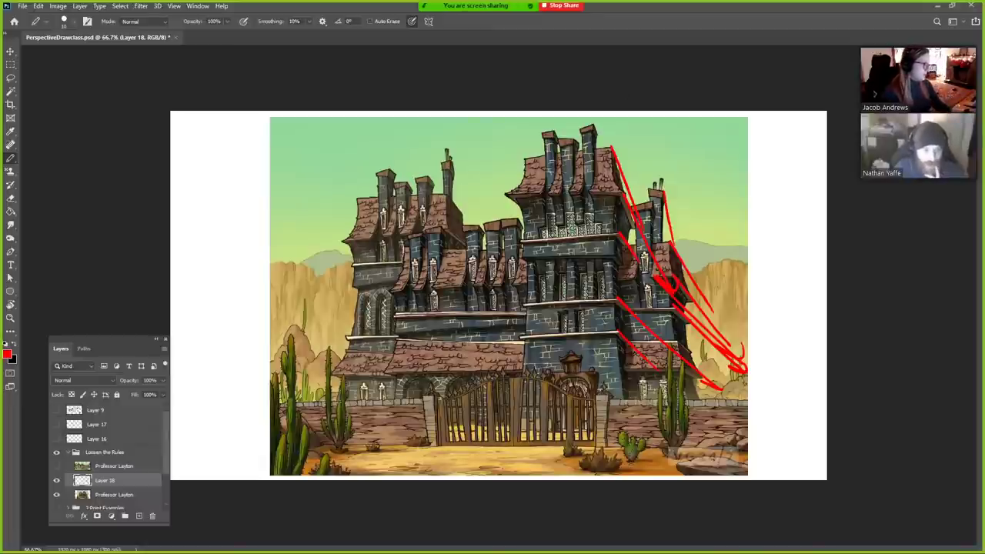
# - Mark the slanting tops of the chimneys on the central tower, left wing and middle section with short red strokes
pyautogui.moveTo(576, 132)
pyautogui.mouseDown()
pyautogui.moveTo(588, 123)
pyautogui.moveTo(603, 139)
pyautogui.moveTo(573, 147)
pyautogui.moveTo(559, 140)
pyautogui.mouseUp()
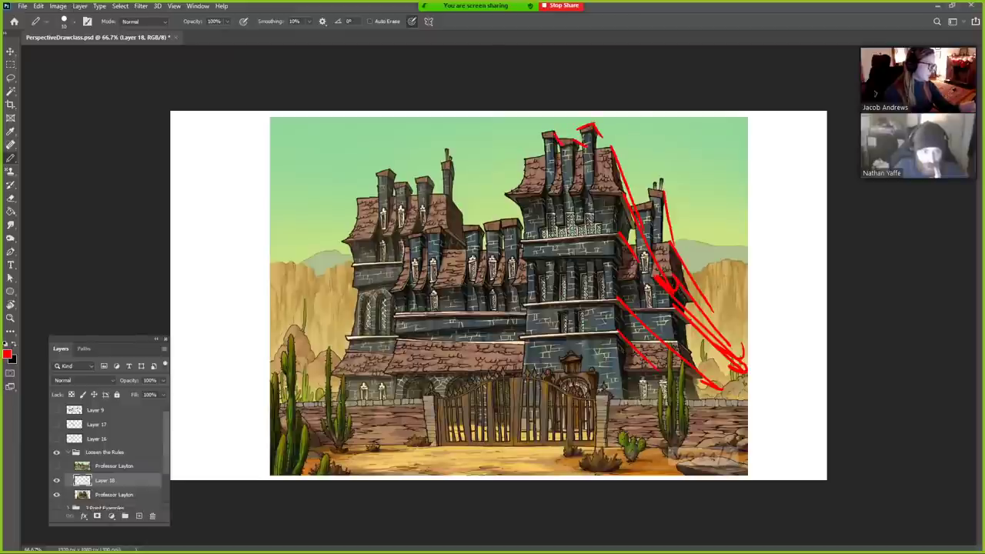
pyautogui.moveTo(449, 154)
pyautogui.mouseDown()
pyautogui.moveTo(461, 190)
pyautogui.moveTo(451, 197)
pyautogui.mouseUp()
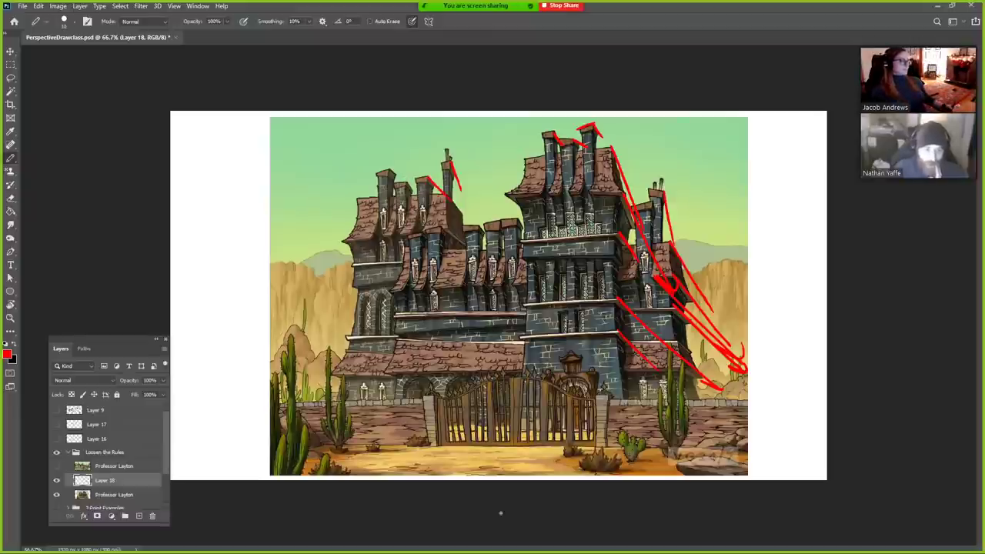
pyautogui.moveTo(389, 171); pyautogui.dragTo(417, 185)
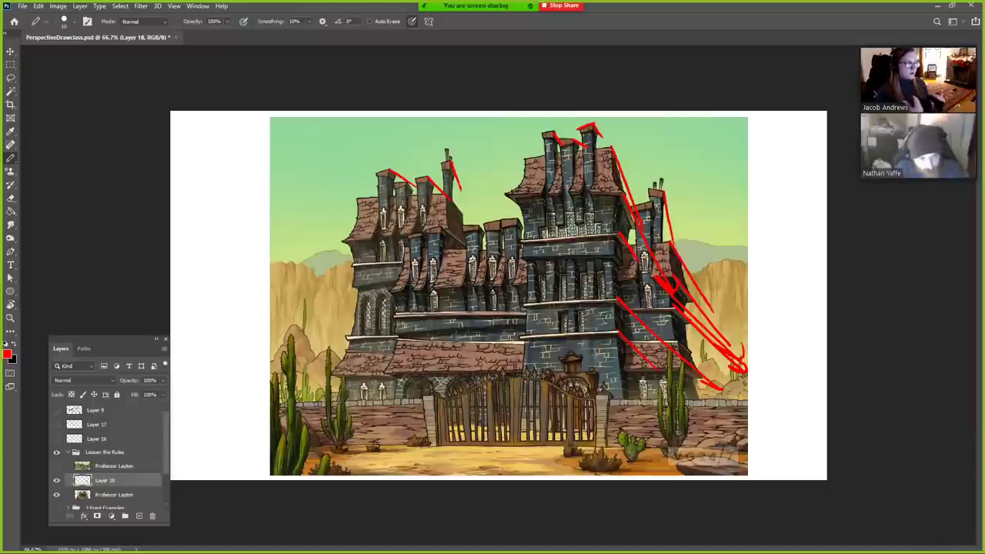
pyautogui.moveTo(481, 228); pyautogui.dragTo(500, 219)
# - Trace the mansion's two middle ledges and the tower ledge with long red lines, redrawing the lowest one along its edge
pyautogui.moveTo(393, 341); pyautogui.dragTo(543, 355)
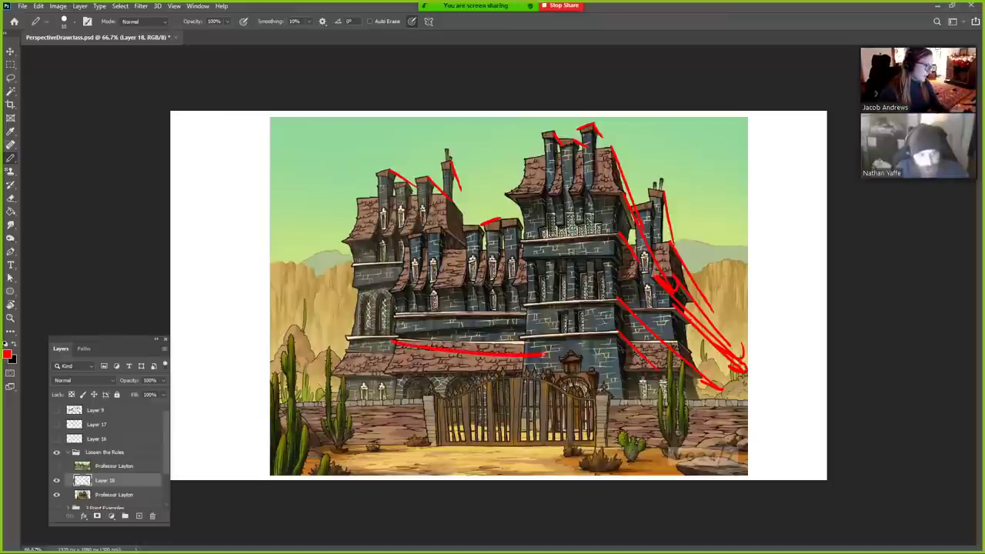
pyautogui.hotkey('ctrl', 'z')
pyautogui.moveTo(392, 338); pyautogui.dragTo(570, 338)
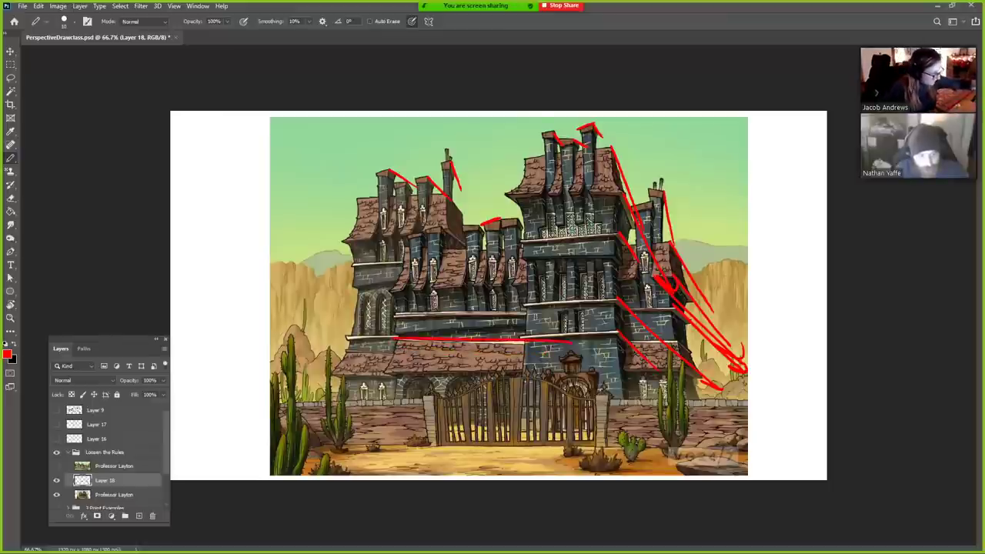
pyautogui.moveTo(388, 314)
pyautogui.mouseDown()
pyautogui.moveTo(550, 331)
pyautogui.moveTo(614, 297)
pyautogui.mouseUp()
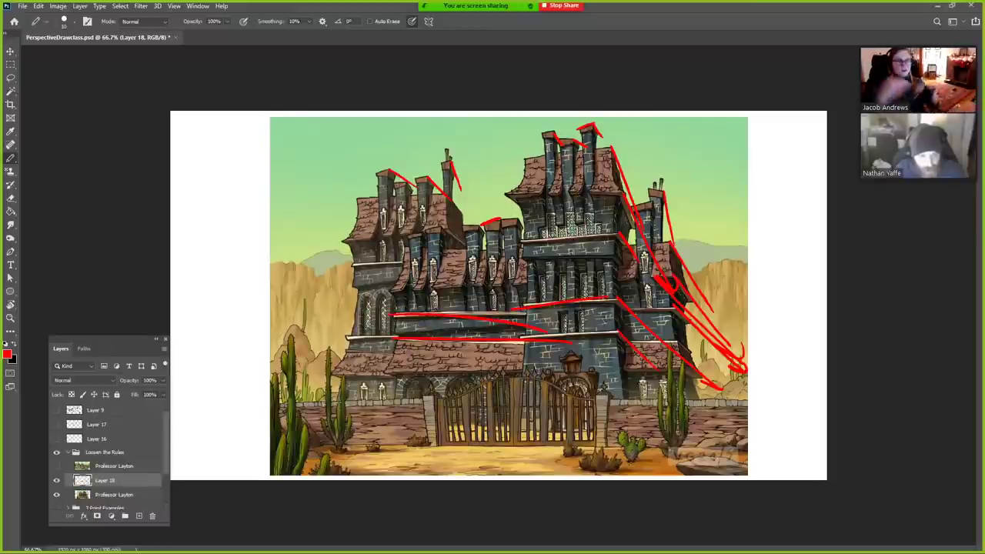
# - Lasso all the red markup over the mansion, delete it and clear the selection
pyautogui.press('l')
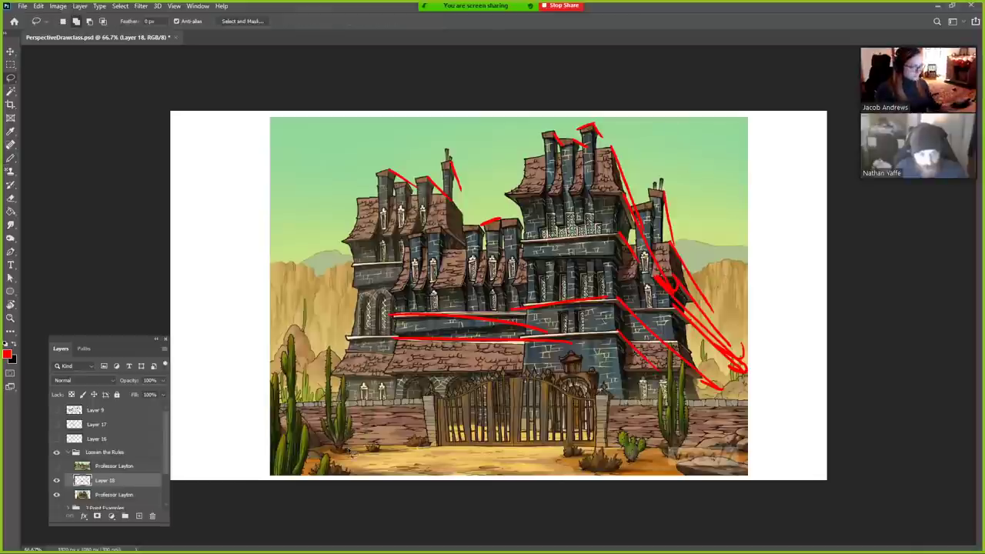
pyautogui.moveTo(620, 111)
pyautogui.mouseDown()
pyautogui.moveTo(479, 475)
pyautogui.moveTo(808, 254)
pyautogui.moveTo(414, 93)
pyautogui.mouseUp()
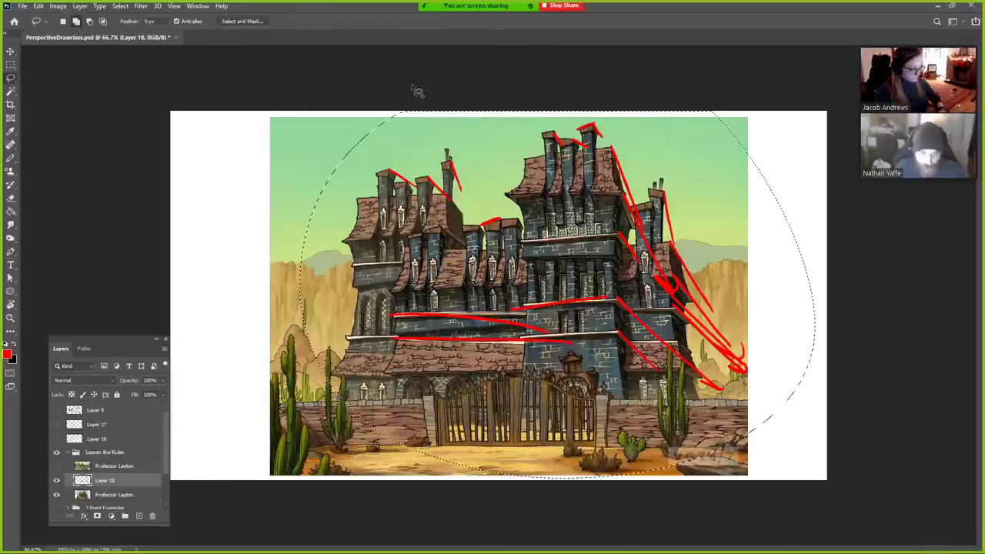
pyautogui.press('Delete')
pyautogui.hotkey('ctrl', 'd')
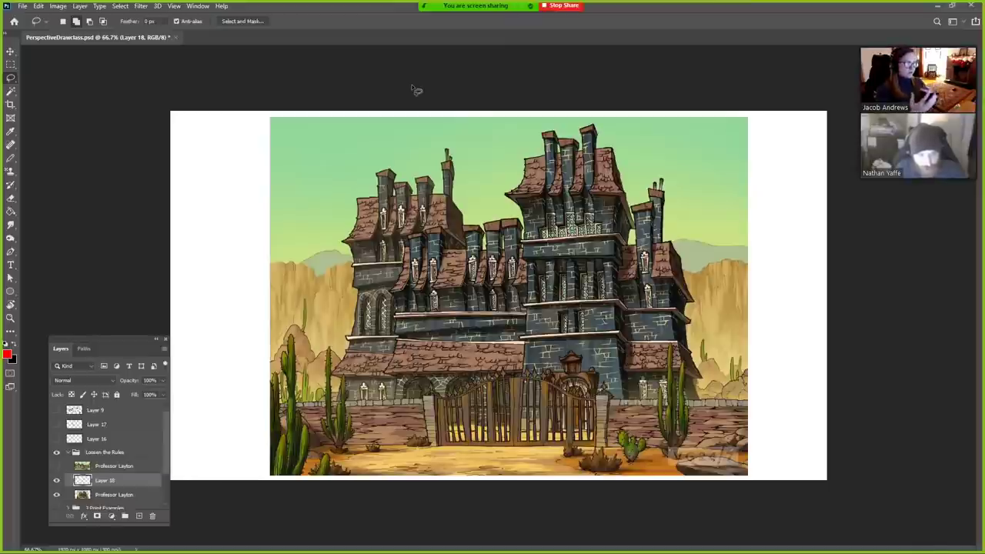
# - Hide the mansion image, display the Professor Layton village image and move the empty markup layer above it
pyautogui.click(56, 494)
pyautogui.click(56, 466)
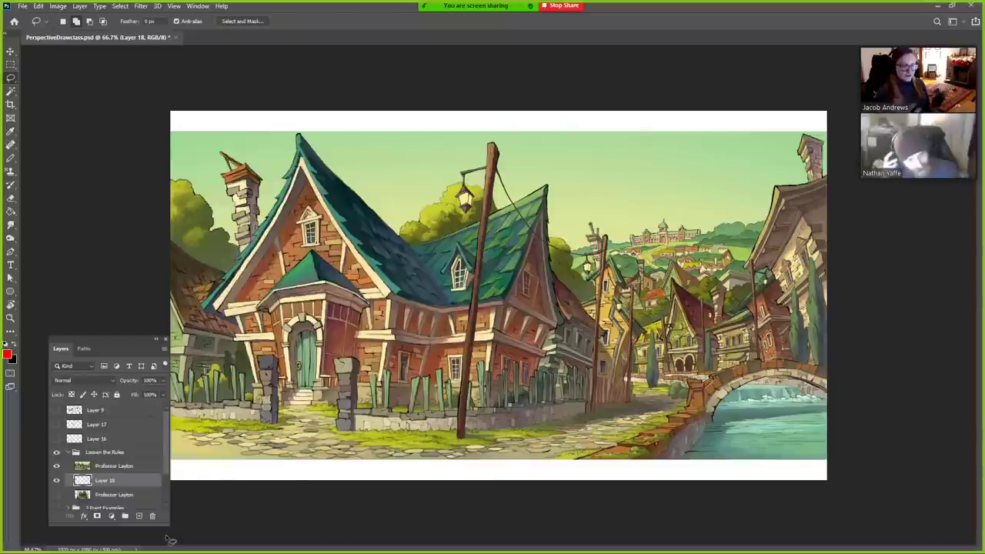
pyautogui.moveTo(142, 459); pyautogui.dragTo(141, 462)
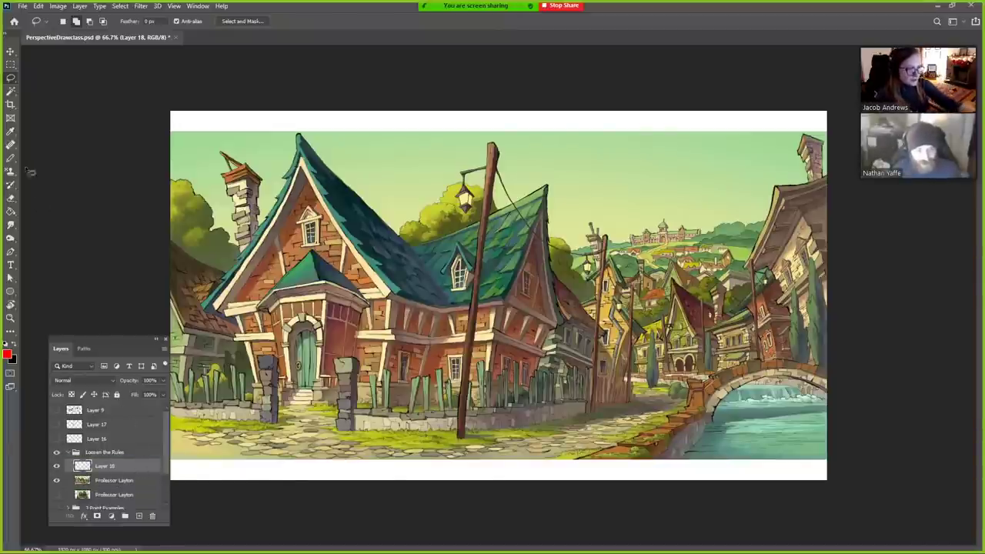
# - Pencil red arrows converging on the street's far end, two from the left house's ledges and one from the right-hand building
pyautogui.press('b')
pyautogui.moveTo(492, 328); pyautogui.dragTo(633, 378)
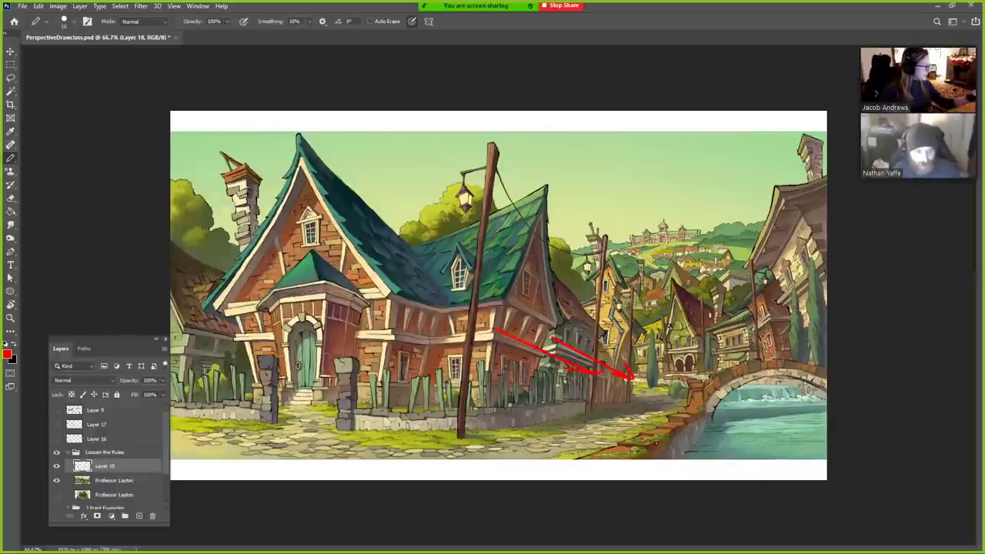
pyautogui.moveTo(817, 256); pyautogui.dragTo(679, 375)
pyautogui.hotkey('ctrl', 'z')
pyautogui.moveTo(818, 256); pyautogui.dragTo(697, 382)
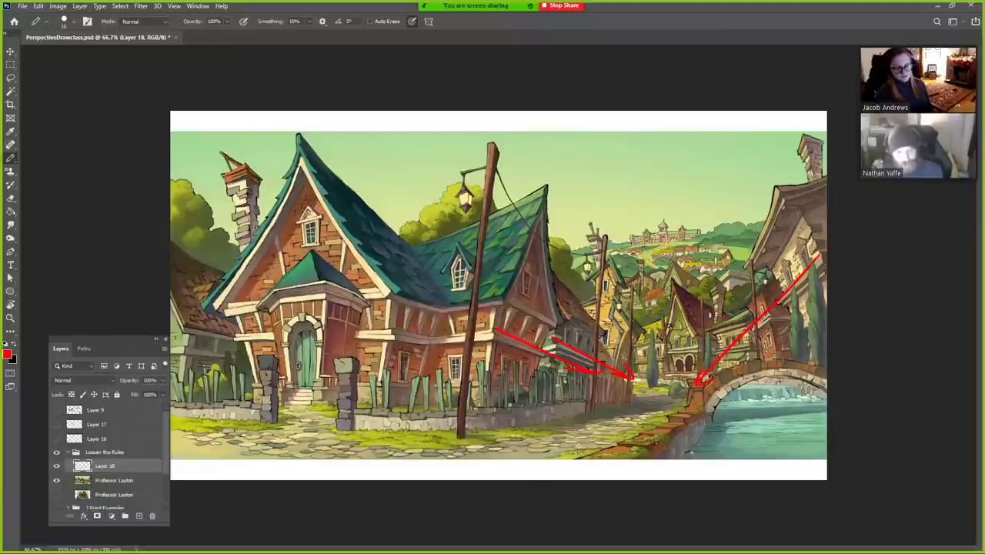
# - Replace the red markup layer with the pasted brick mansion image, scaled down and positioned to fit inside the canvas
pyautogui.moveTo(146, 468); pyautogui.dragTo(152, 516)
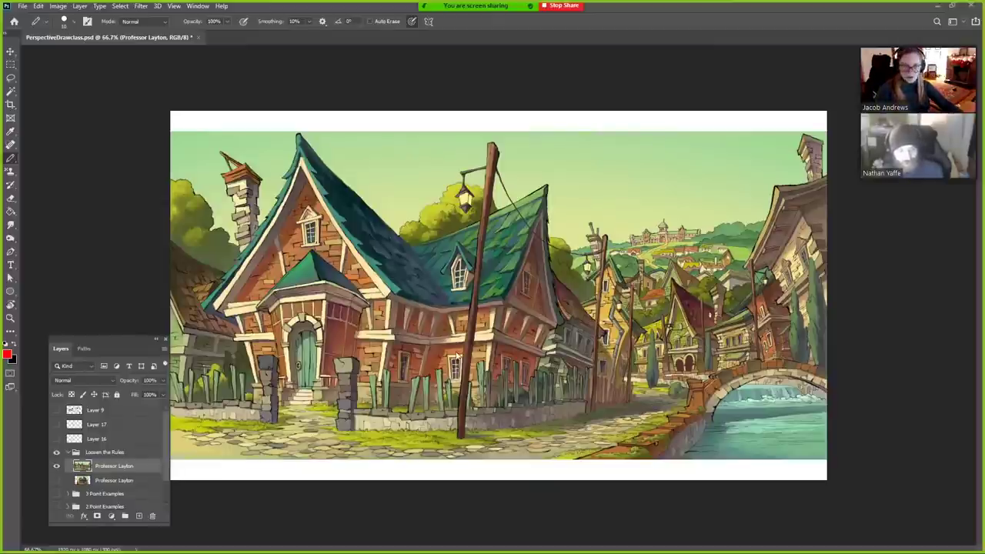
pyautogui.hotkey('ctrl', 'v')
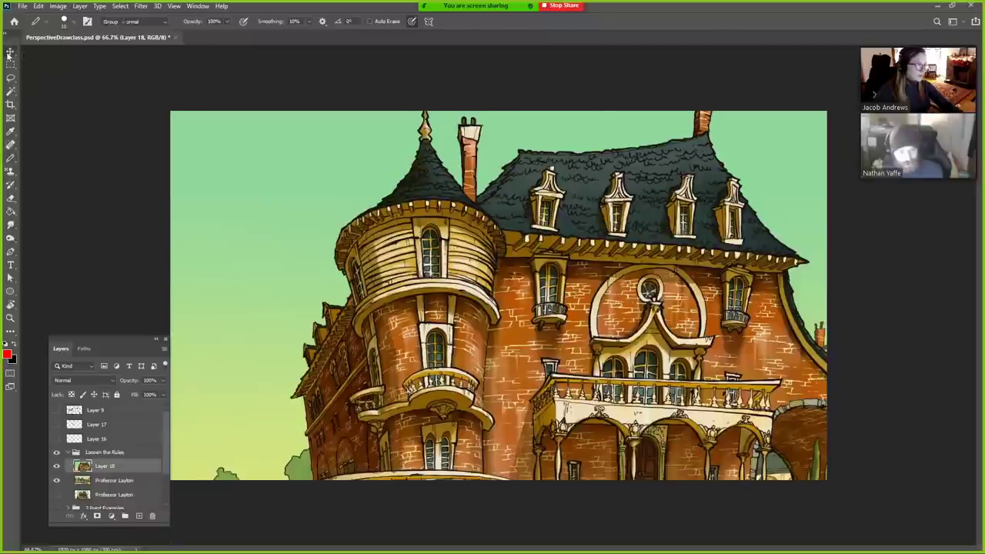
pyautogui.hotkey('ctrl', 't')
pyautogui.moveTo(169, 111); pyautogui.dragTo(279, 113)
pyautogui.moveTo(401, 153); pyautogui.dragTo(389, 196)
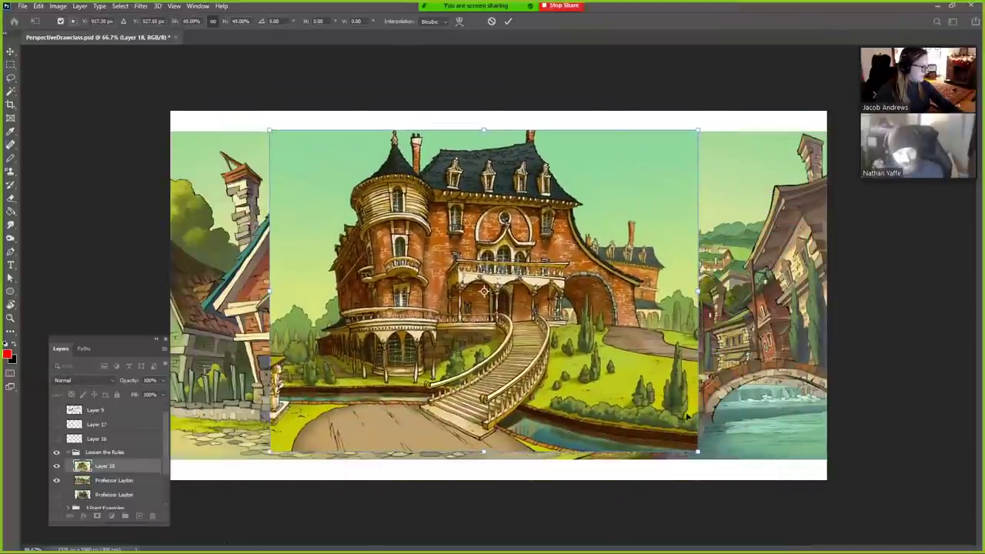
pyautogui.moveTo(697, 453); pyautogui.dragTo(729, 475)
pyautogui.press('Return')
# - Hide the village image, add a new layer above the brick mansion and activate the Pencil tool
pyautogui.click(57, 482)
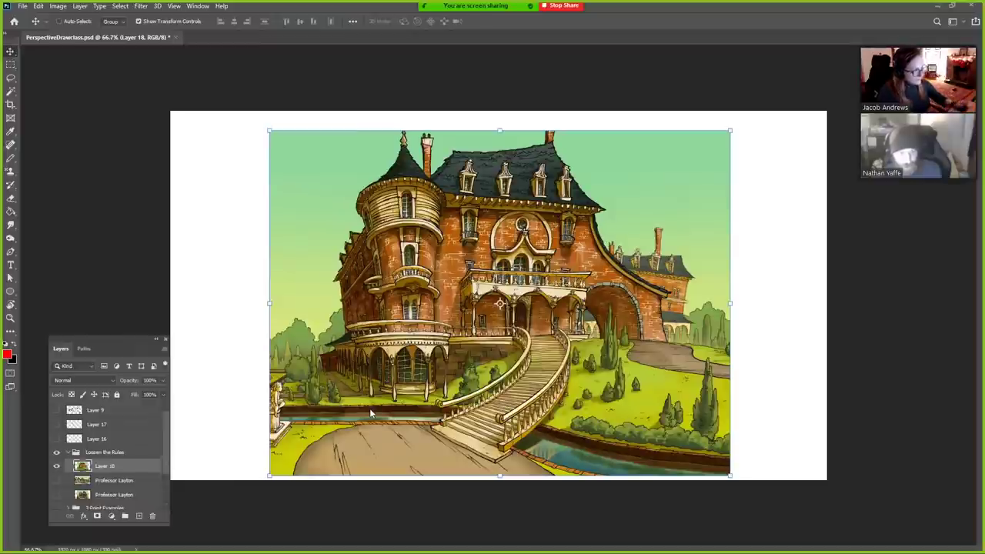
pyautogui.click(85, 350)
pyautogui.click(63, 349)
pyautogui.click(141, 517)
pyautogui.click(11, 159)
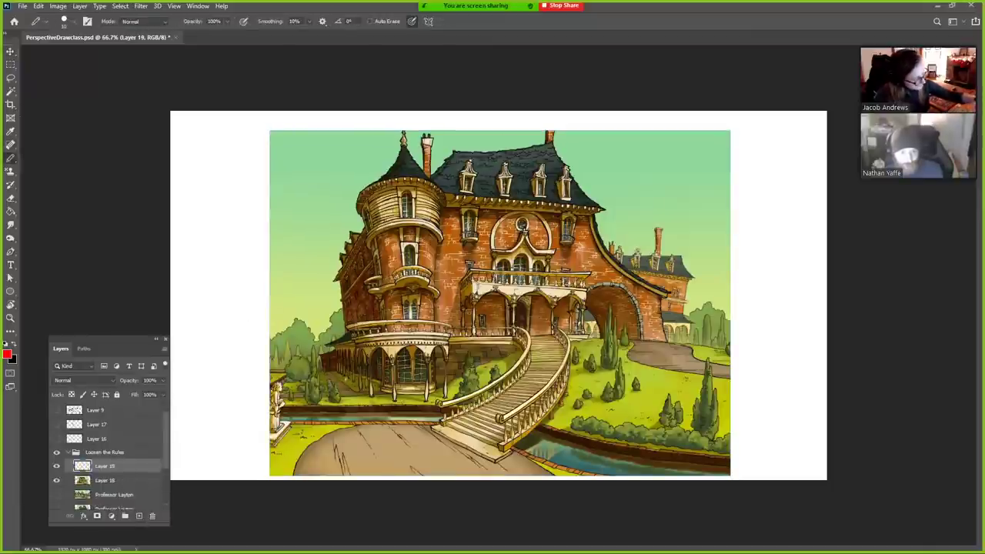
pyautogui.moveTo(400, 412)
pyautogui.mouseDown()
pyautogui.moveTo(328, 368)
pyautogui.moveTo(345, 373)
pyautogui.moveTo(332, 380)
pyautogui.mouseUp()
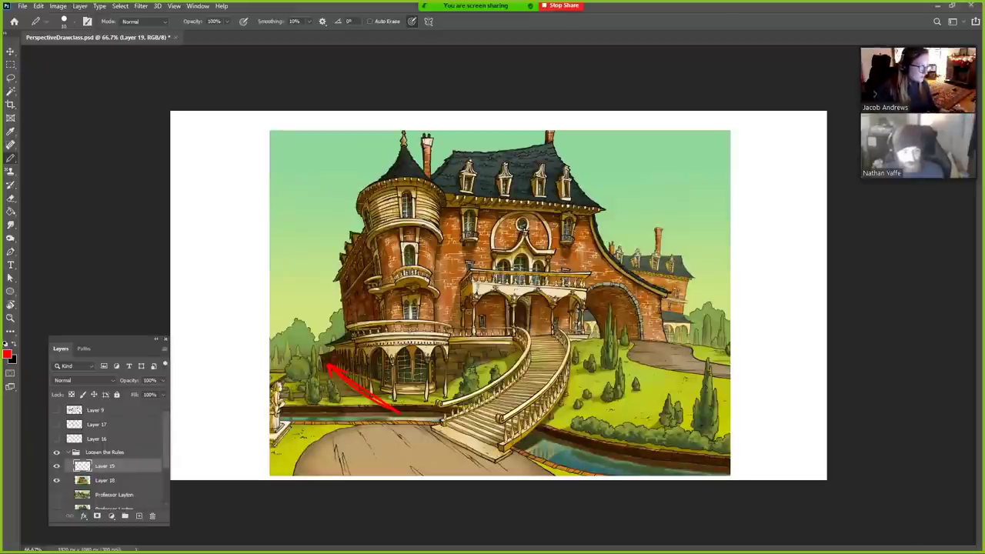
pyautogui.hotkey('ctrl', 'z')
pyautogui.hotkey('ctrl', 'z')
pyautogui.hotkey('ctrl', 'z')
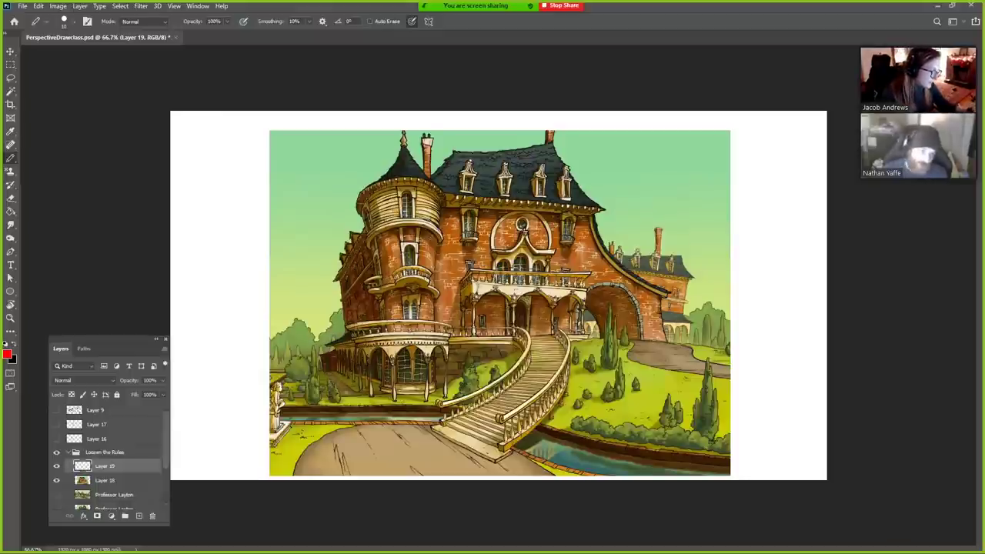
# - Pencil four red lines converging to the left along the brick mansion's base, porch roof and receding side wall
pyautogui.moveTo(332, 371); pyautogui.dragTo(440, 438)
pyautogui.moveTo(314, 348); pyautogui.dragTo(413, 341)
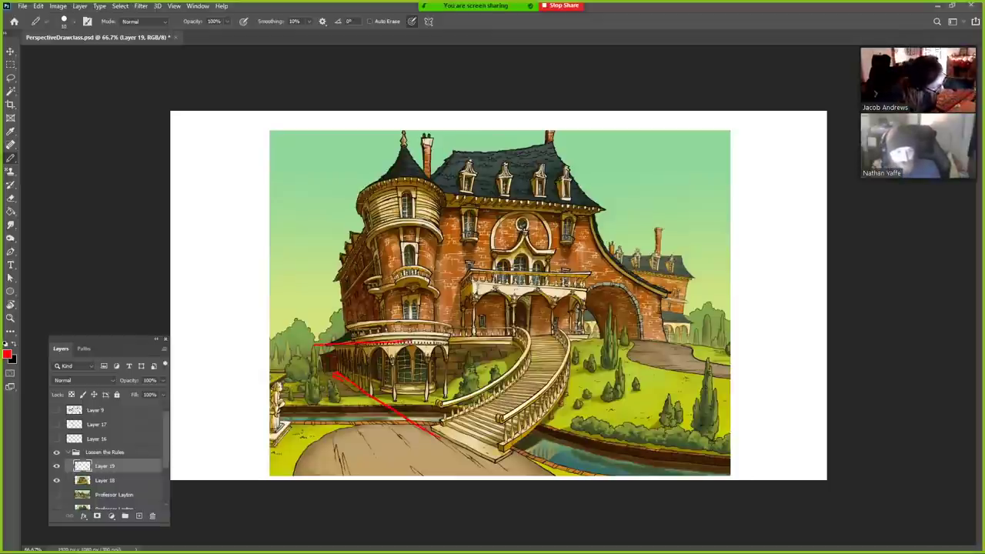
pyautogui.moveTo(375, 260); pyautogui.dragTo(304, 347)
pyautogui.moveTo(363, 229); pyautogui.dragTo(296, 344)
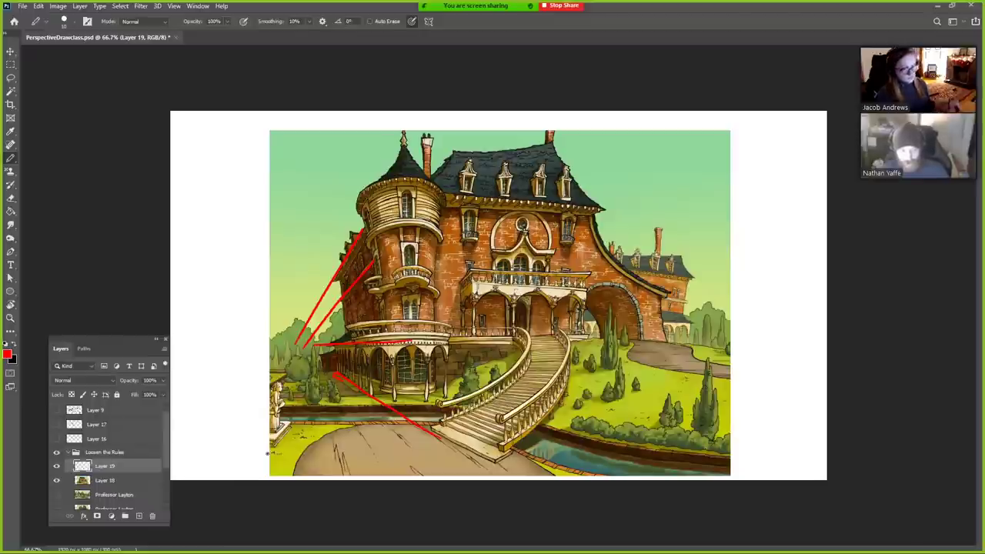
# - Hide the brick mansion image, delete its red markup layer, and collapse and hide the Loosen the Rules group
pyautogui.click(56, 480)
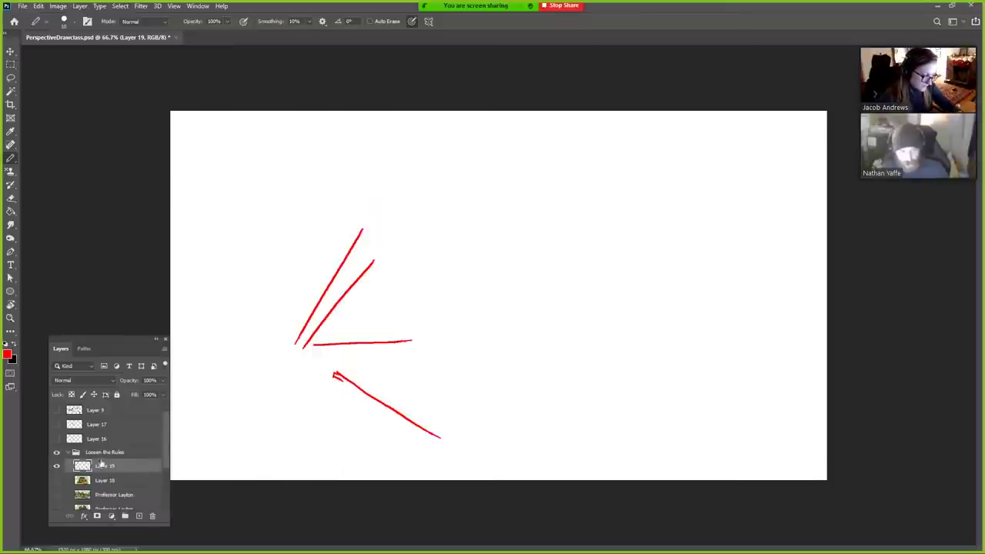
pyautogui.moveTo(150, 467); pyautogui.dragTo(152, 515)
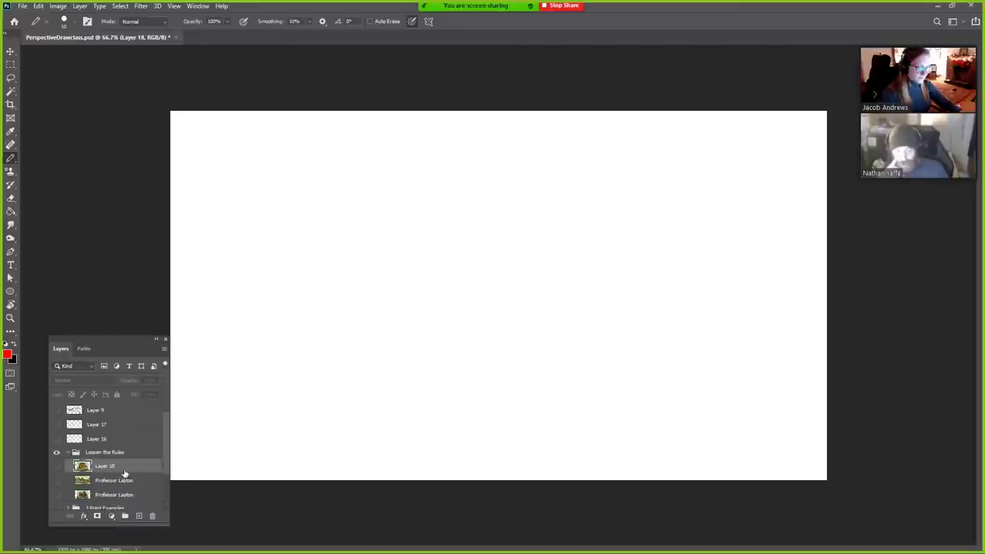
pyautogui.scroll(-3, 125, 471)
pyautogui.click(67, 407)
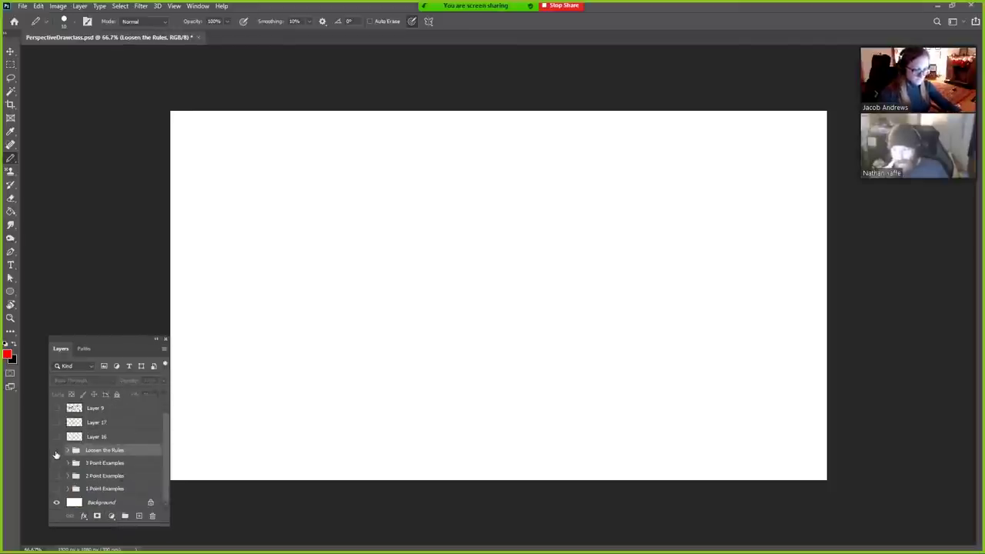
# - Expand the 1 Point Examples group and display the Drawtectives hallway image
pyautogui.click(67, 488)
pyautogui.scroll(-3, 67, 492)
pyautogui.click(57, 474)
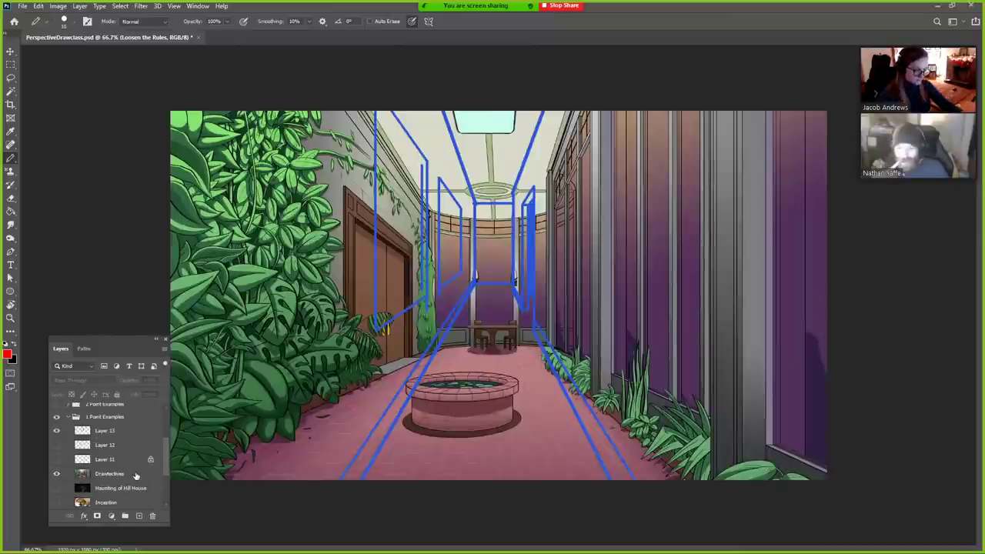
# - Delete the blue guide-line layer and add a new layer directly above the Drawtectives image
pyautogui.click(136, 474)
pyautogui.moveTo(141, 434); pyautogui.dragTo(152, 516)
pyautogui.click(138, 515)
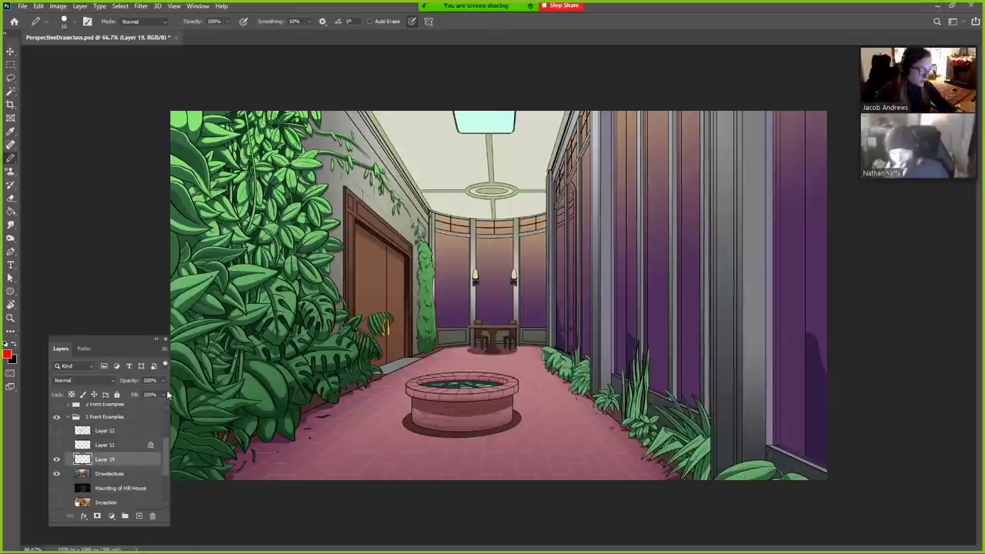
# - Pencil straight red verticals along the hallway's right and left walls, joined by horizontals across the back wall's top and base and the ceiling
pyautogui.click(573, 187)
pyautogui.keyDown('shift'); pyautogui.click(574, 354); pyautogui.keyUp('shift')
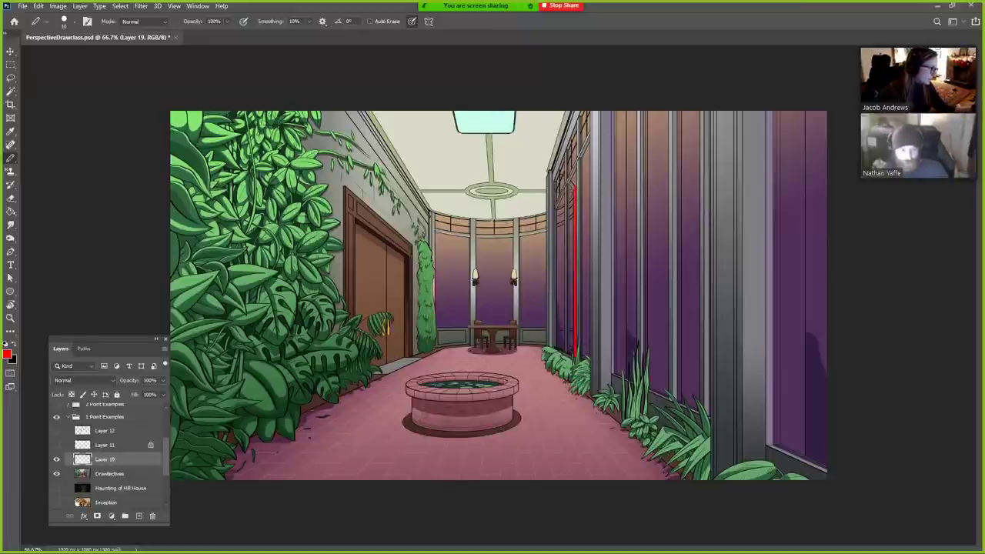
pyautogui.moveTo(573, 223); pyautogui.dragTo(418, 222)
pyautogui.moveTo(574, 143); pyautogui.dragTo(573, 187)
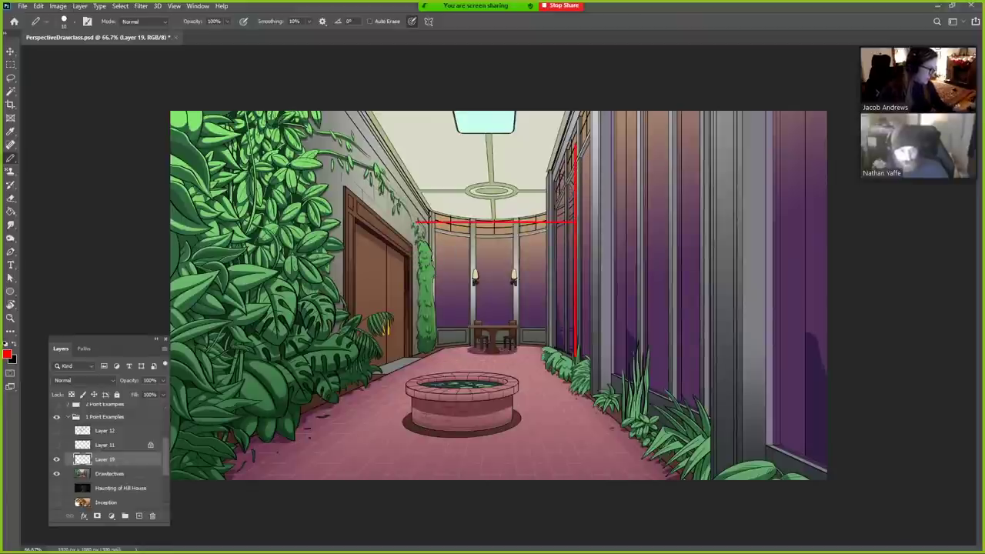
pyautogui.moveTo(573, 345); pyautogui.dragTo(396, 344)
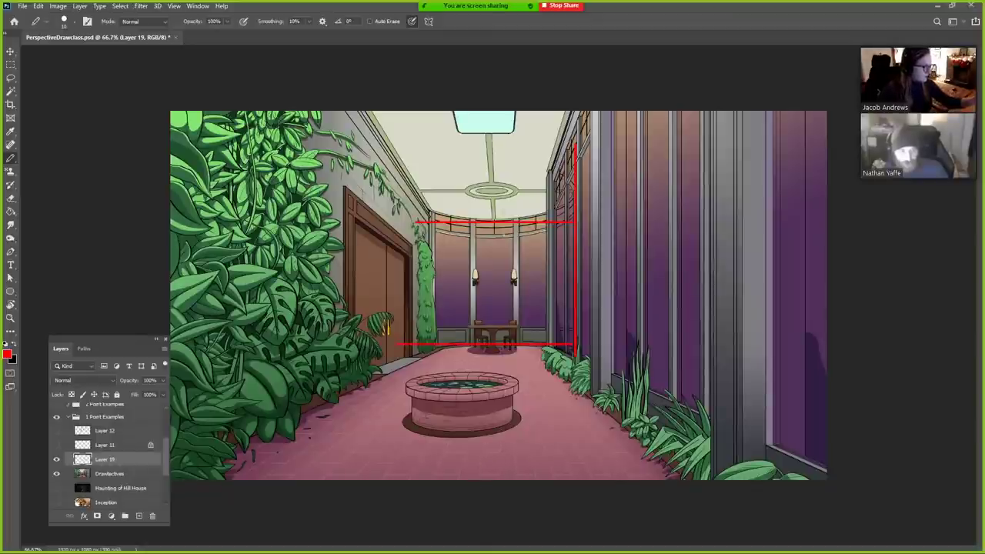
pyautogui.moveTo(573, 168); pyautogui.dragTo(382, 169)
pyautogui.moveTo(418, 224); pyautogui.dragTo(418, 344)
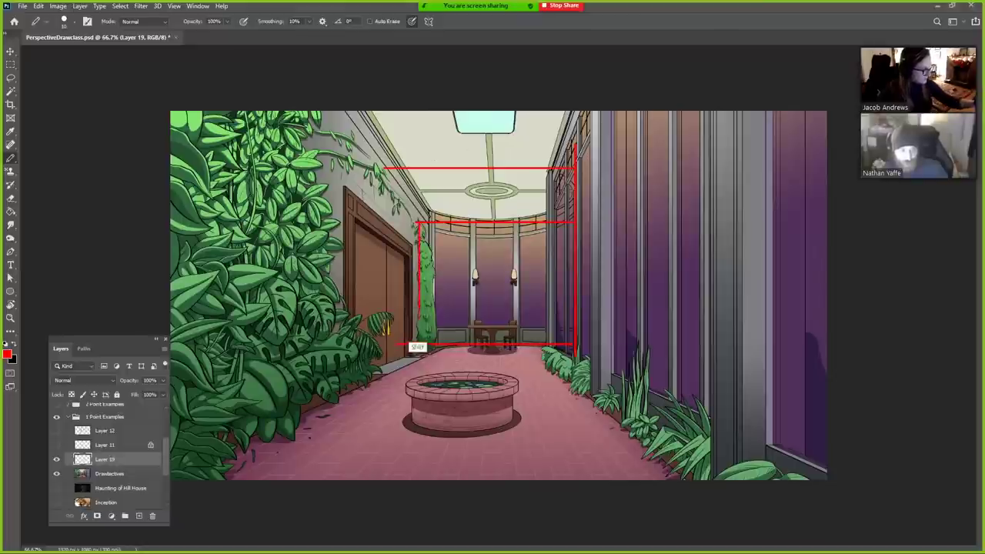
# - Pencil a red horizontal across the hallway floor and receding lines along the left wall's upper and lower edges
pyautogui.moveTo(573, 362); pyautogui.dragTo(416, 362)
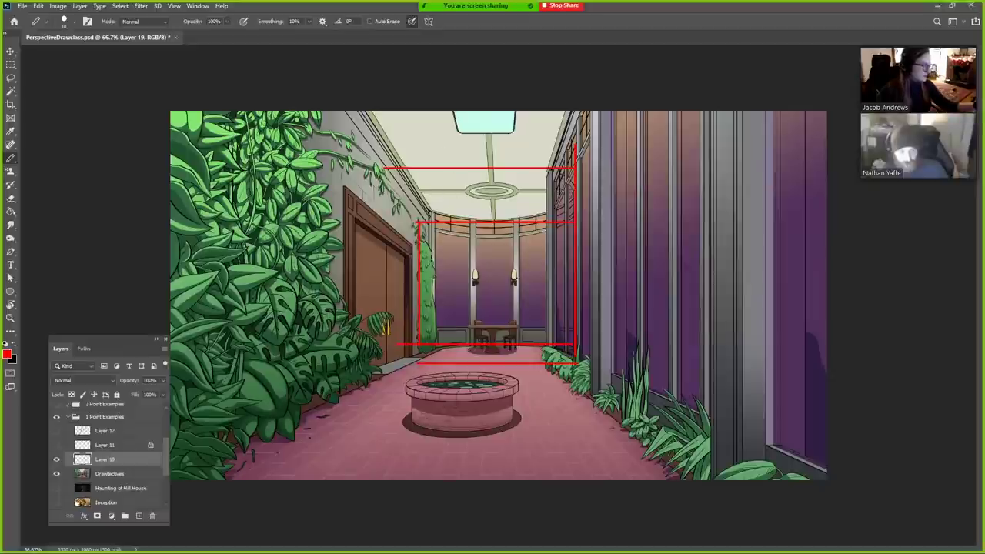
pyautogui.moveTo(379, 168); pyautogui.dragTo(418, 224)
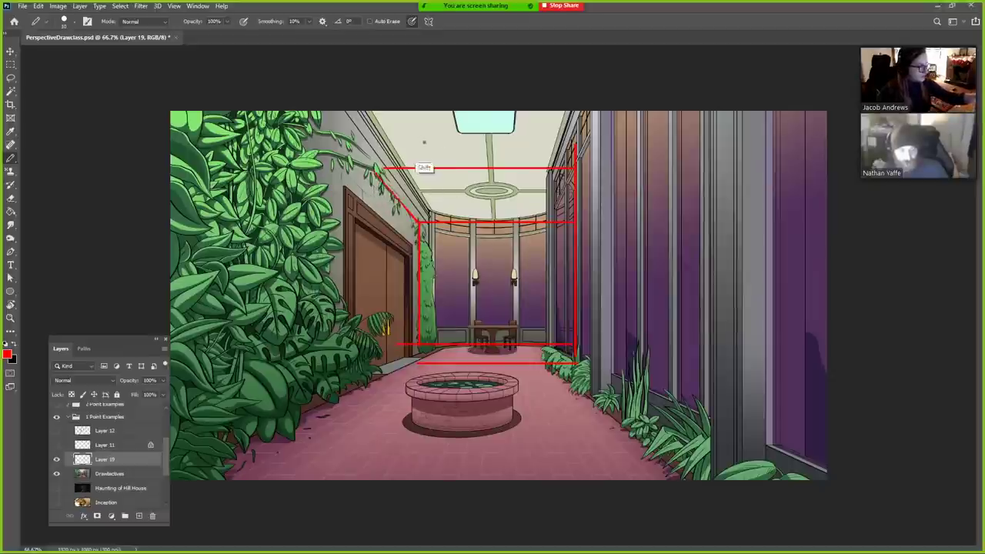
pyautogui.moveTo(418, 344); pyautogui.dragTo(329, 377)
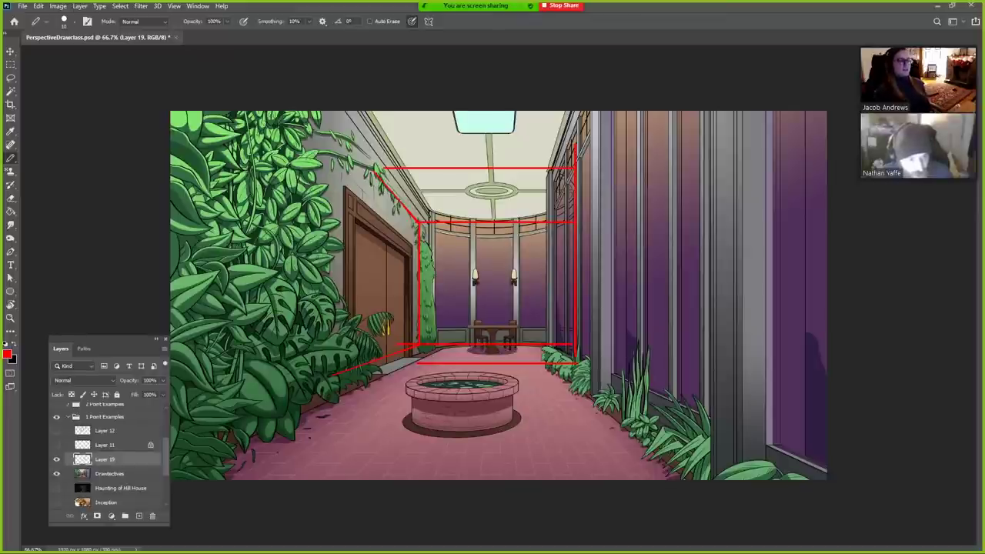
# - Delete the red markup layer, hide the Drawtectives image, and show the Perspective 101 title layer
pyautogui.moveTo(149, 461); pyautogui.dragTo(152, 515)
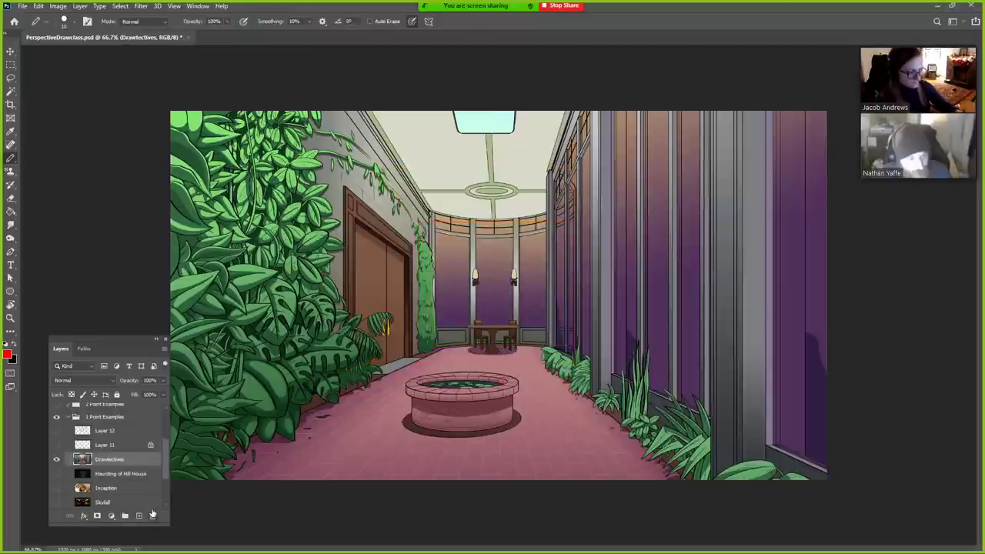
pyautogui.click(56, 459)
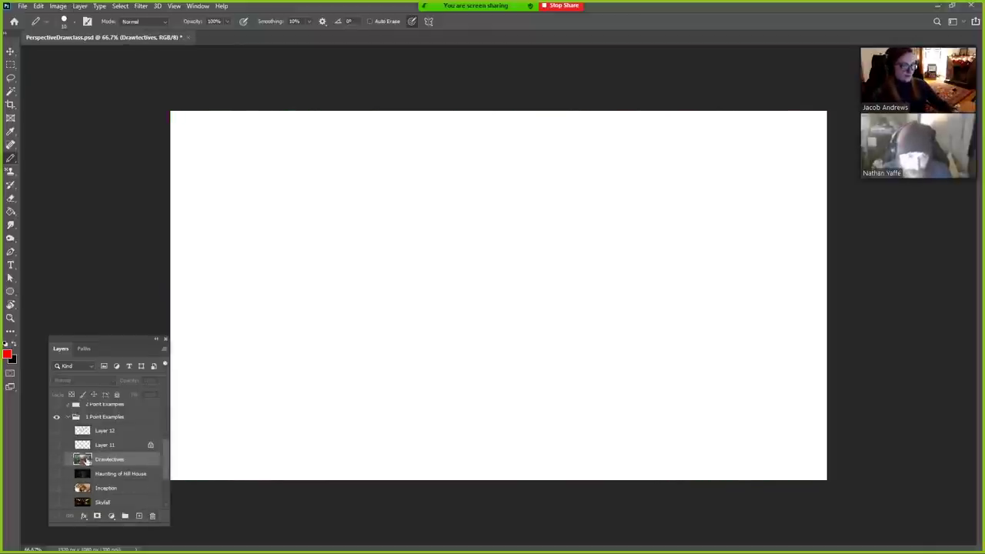
pyautogui.moveTo(165, 466); pyautogui.dragTo(168, 404)
pyautogui.click(56, 409)
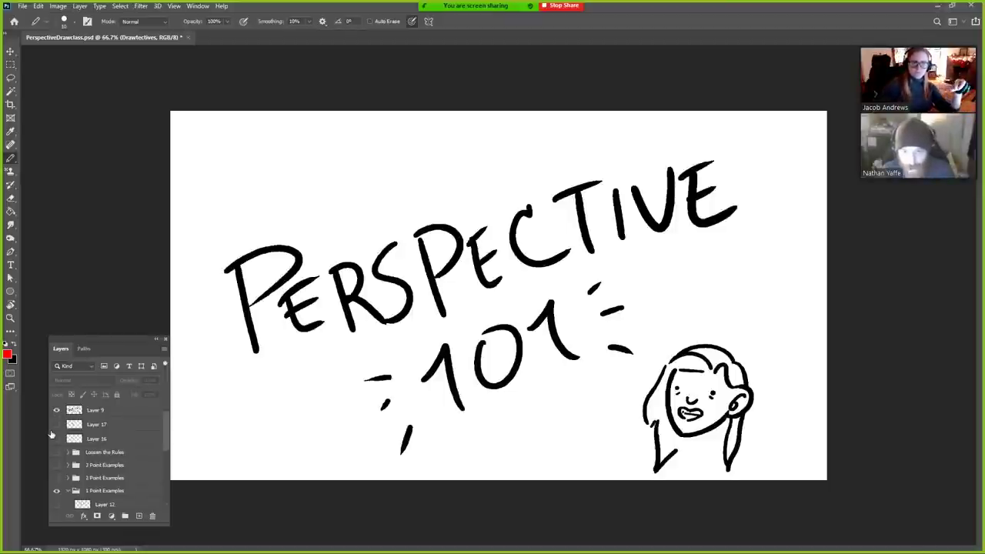
# - Hide the Perspective 101 title and display the Drawtectives hallway image again
pyautogui.click(56, 409)
pyautogui.scroll(-3, 121, 475)
pyautogui.click(56, 462)
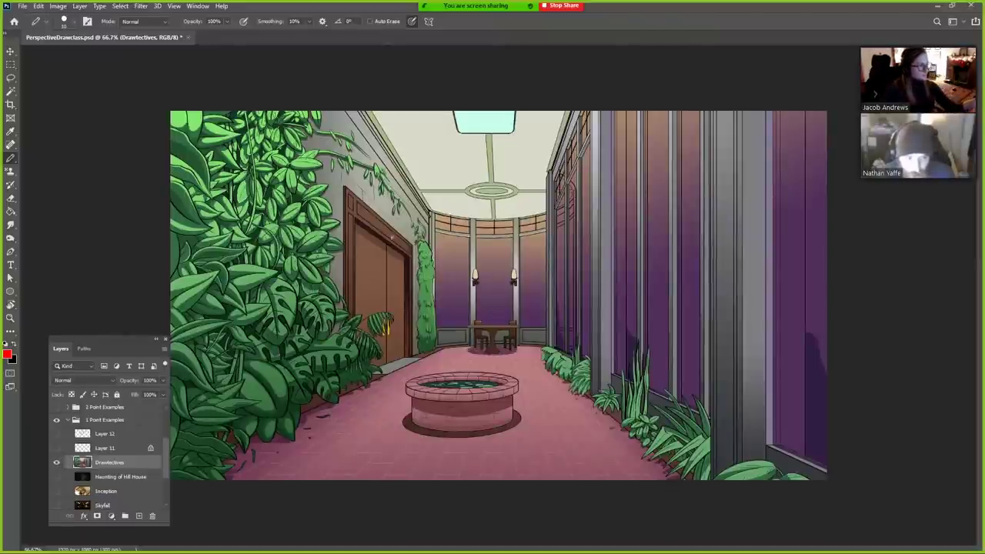
# - Add a new layer above the Drawtectives image and pencil red horizontals along the back and front of the fountain's rim
pyautogui.press('z')
pyautogui.moveTo(439, 411); pyautogui.dragTo(512, 279)
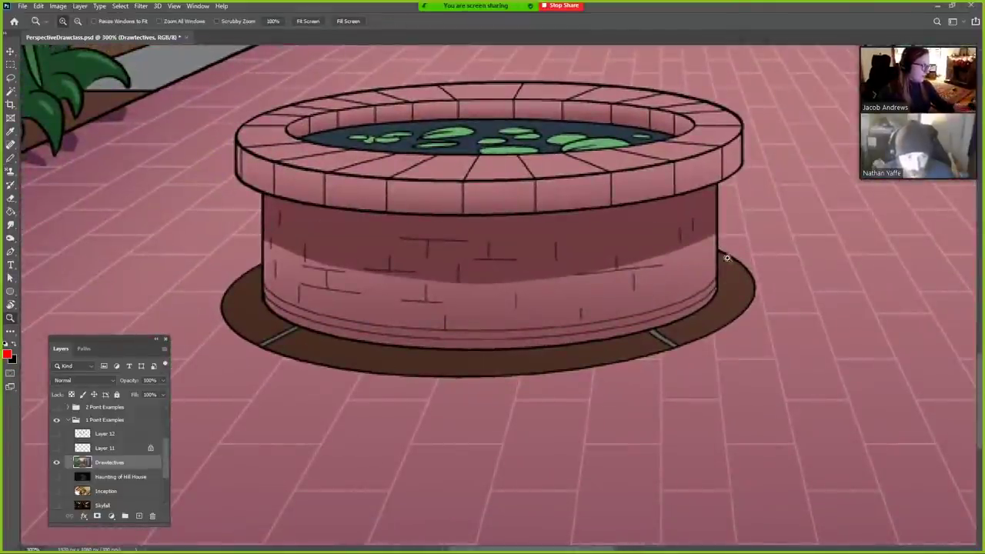
pyautogui.moveTo(490, 391); pyautogui.dragTo(497, 482)
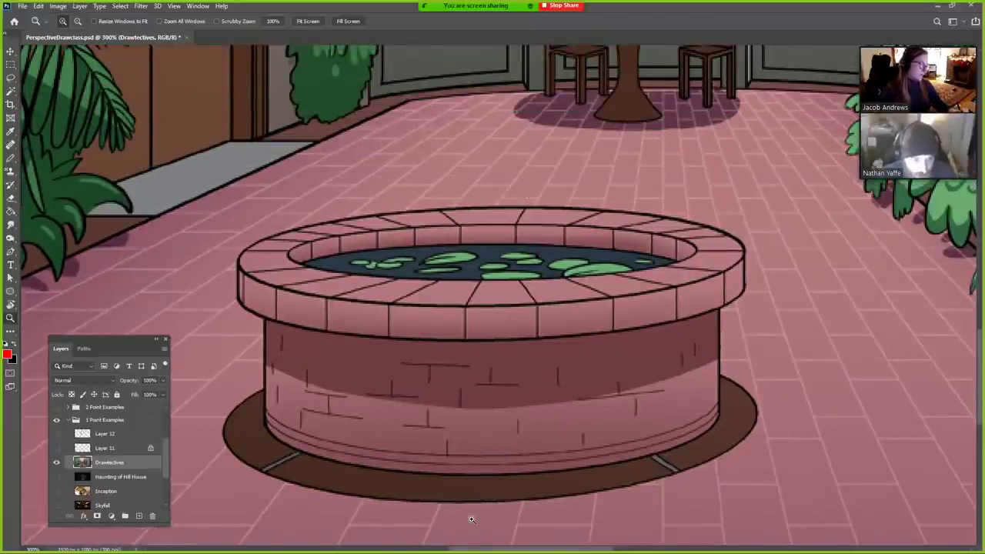
pyautogui.keyDown('alt'); pyautogui.click(481, 455); pyautogui.keyUp('alt')
pyautogui.keyDown('alt'); pyautogui.click(493, 452); pyautogui.keyUp('alt')
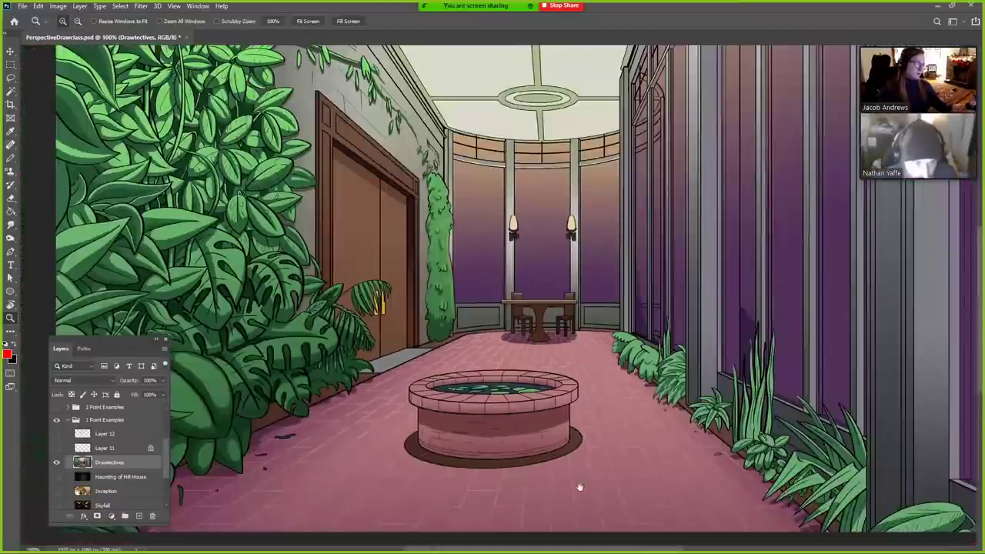
pyautogui.scroll(-3, 551, 410)
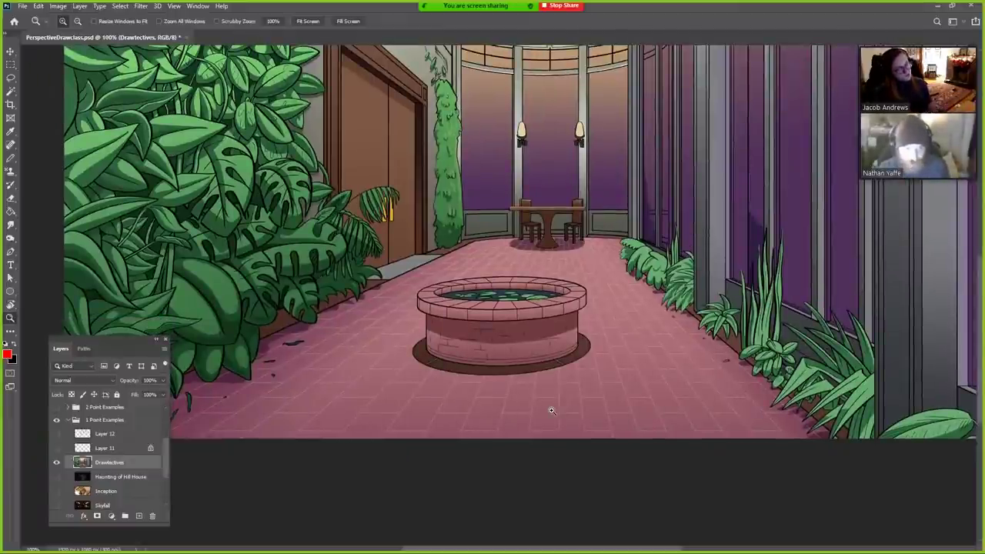
pyautogui.click(139, 516)
pyautogui.press('b')
pyautogui.moveTo(581, 274); pyautogui.dragTo(416, 275)
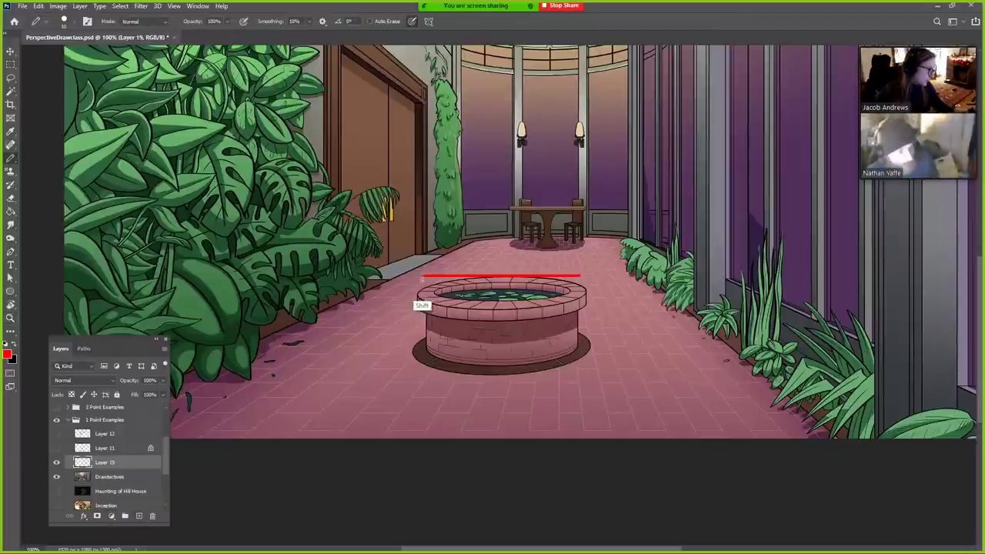
pyautogui.moveTo(501, 310)
pyautogui.mouseDown()
pyautogui.moveTo(543, 315)
pyautogui.moveTo(351, 310)
pyautogui.mouseUp()
# - Join the two horizontals with straight slanted lines on both sides, enclosing the fountain's rim in a perspective square
pyautogui.click(441, 276)
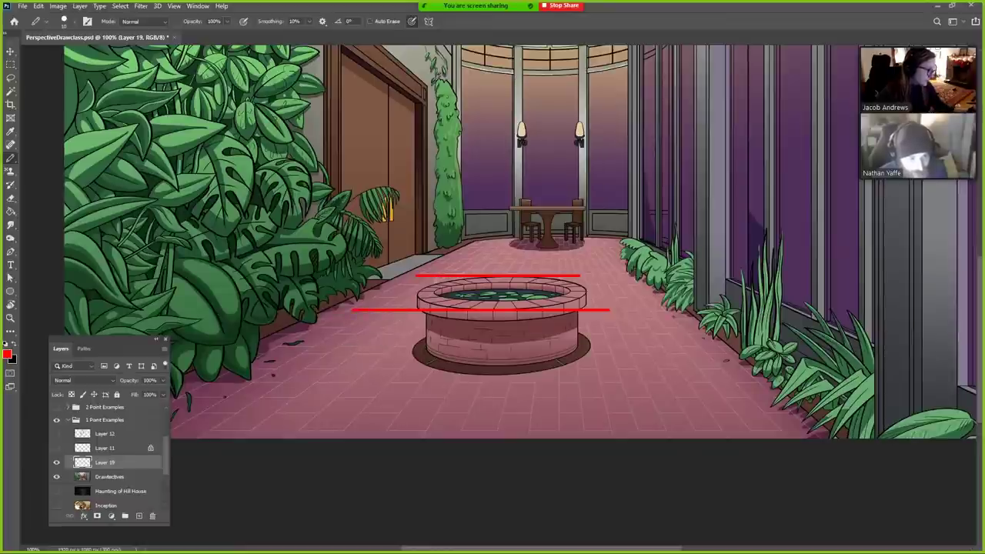
pyautogui.keyDown('shift'); pyautogui.click(405, 309); pyautogui.keyUp('shift')
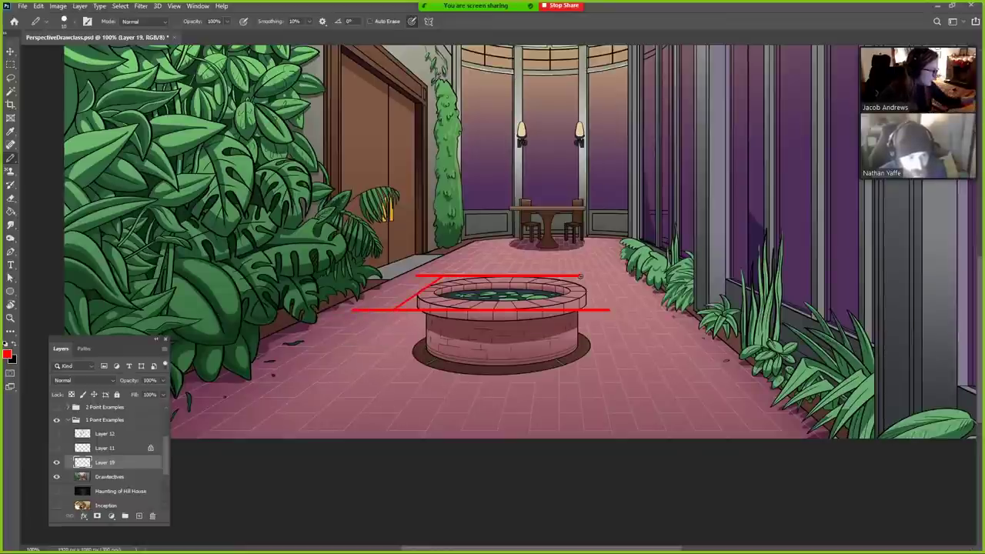
pyautogui.click(583, 275)
pyautogui.keyDown('shift'); pyautogui.click(587, 310); pyautogui.keyUp('shift')
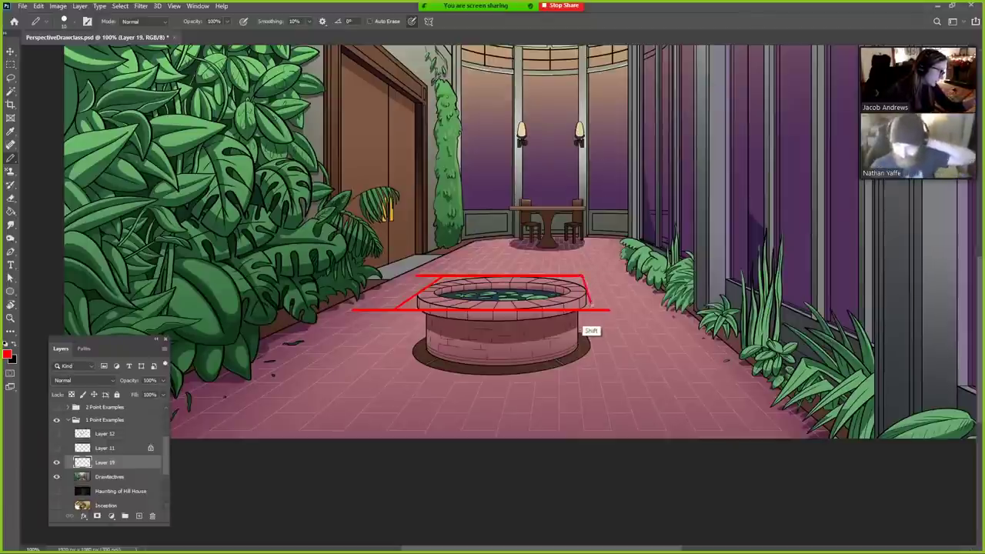
# - Erase the line ends that overshoot the corners of the square around the fountain's rim
pyautogui.press('e')
pyautogui.moveTo(610, 309); pyautogui.dragTo(594, 309)
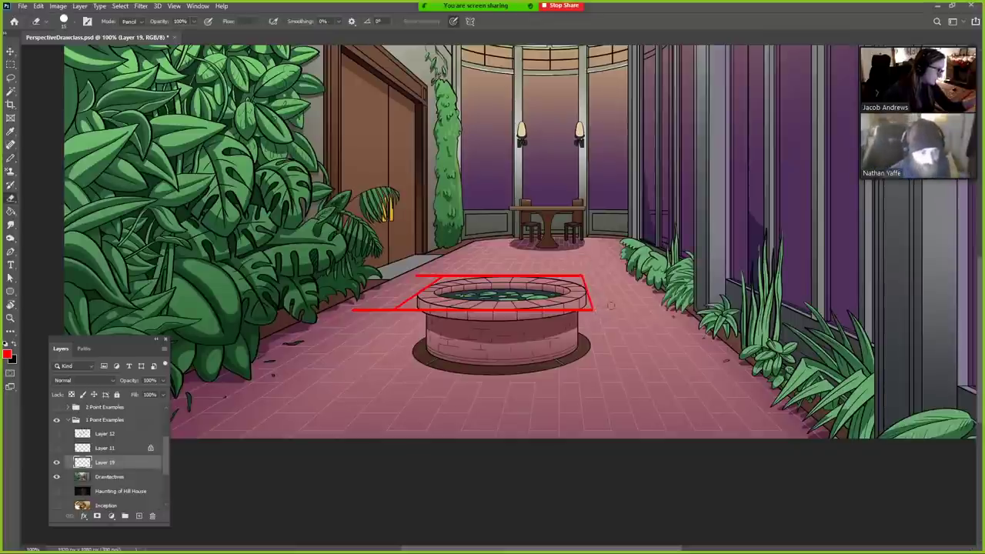
pyautogui.moveTo(422, 282); pyautogui.dragTo(433, 277)
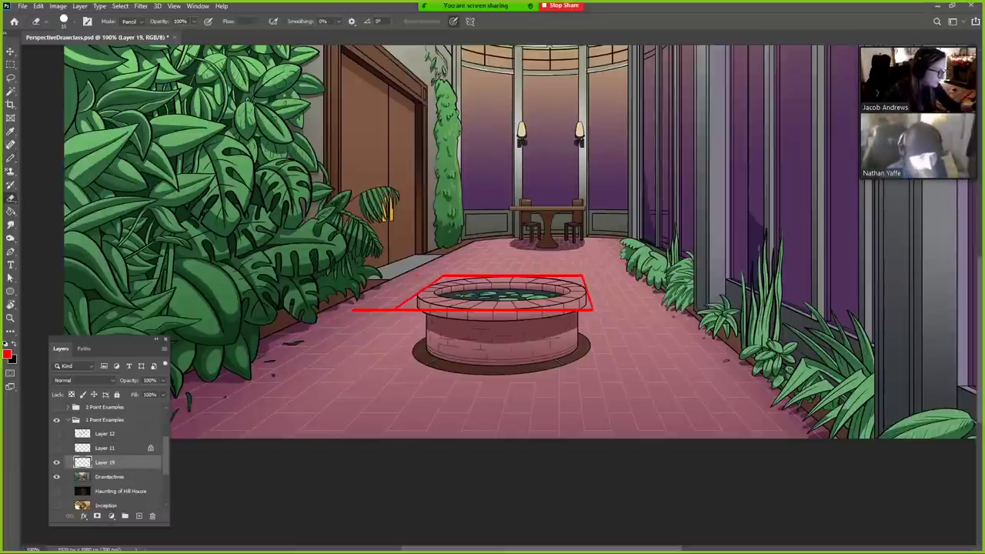
pyautogui.moveTo(394, 308); pyautogui.dragTo(347, 309)
# - Divide the square over the fountain's rim with red midlines in both directions and corner-to-corner diagonals
pyautogui.press('b')
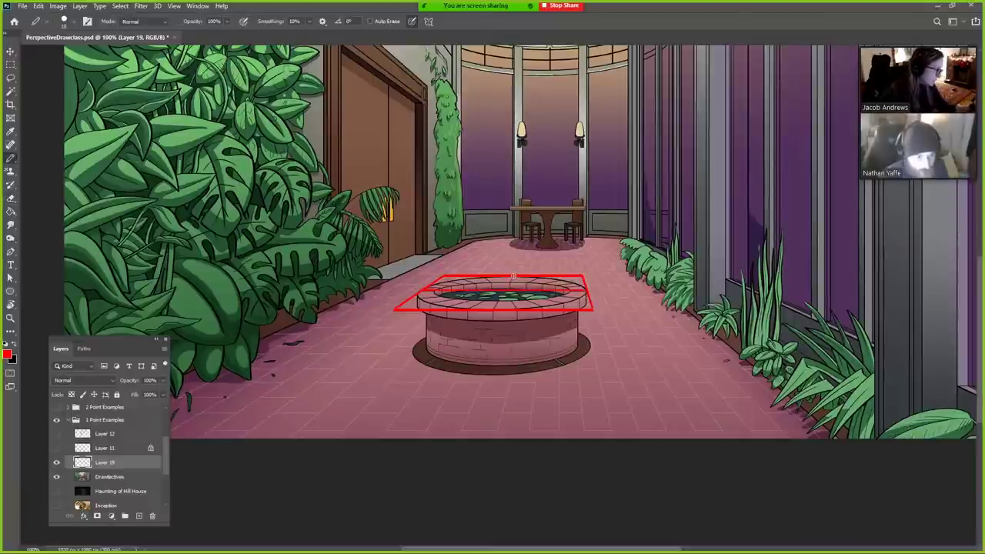
pyautogui.keyDown('shift'); pyautogui.click(493, 310); pyautogui.keyUp('shift')
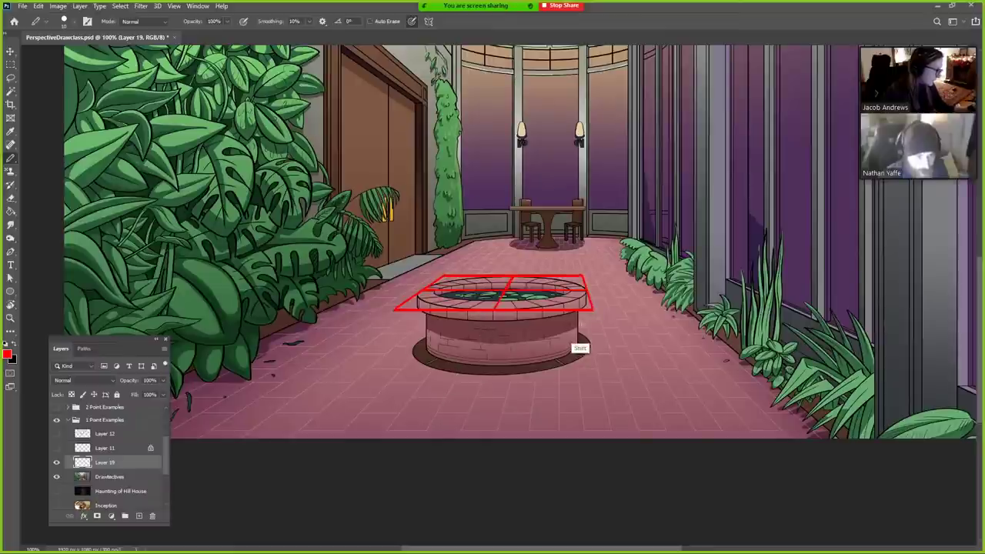
pyautogui.click(582, 275)
pyautogui.keyDown('shift'); pyautogui.click(396, 310); pyautogui.keyUp('shift')
# - Pencil the front verticals and base line of a box around the fountain, plus a receding line from its lower left corner
pyautogui.moveTo(391, 312); pyautogui.dragTo(394, 368)
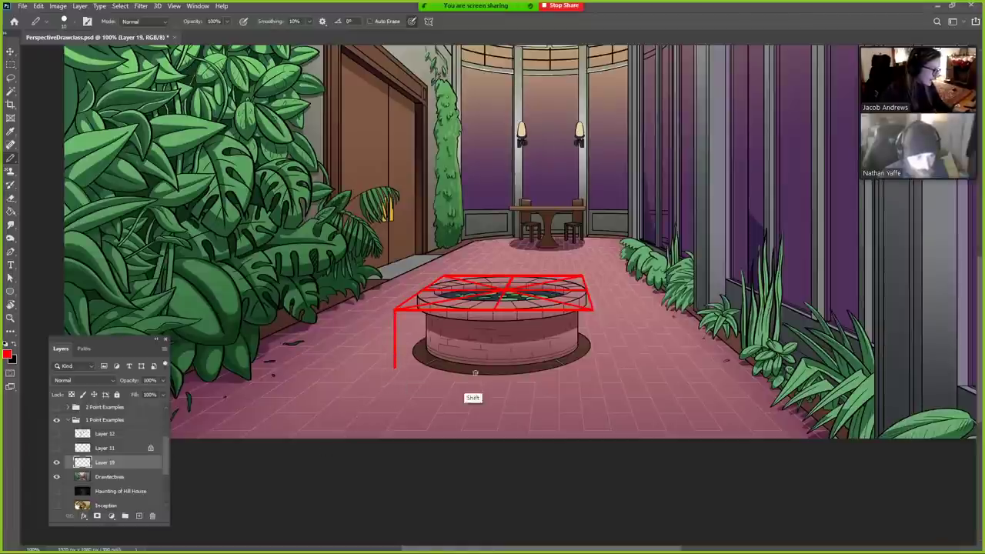
pyautogui.moveTo(493, 375); pyautogui.dragTo(580, 375)
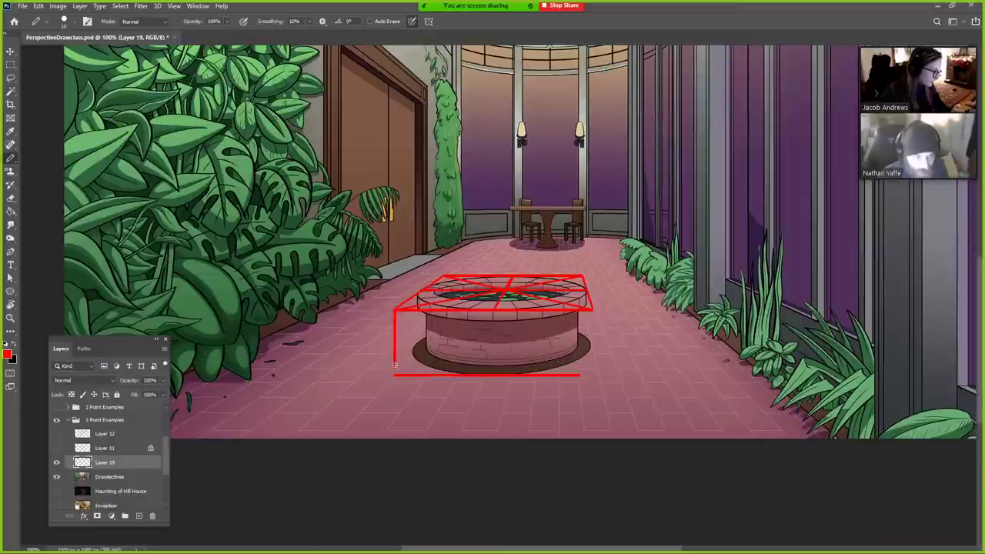
pyautogui.moveTo(592, 310); pyautogui.dragTo(592, 375)
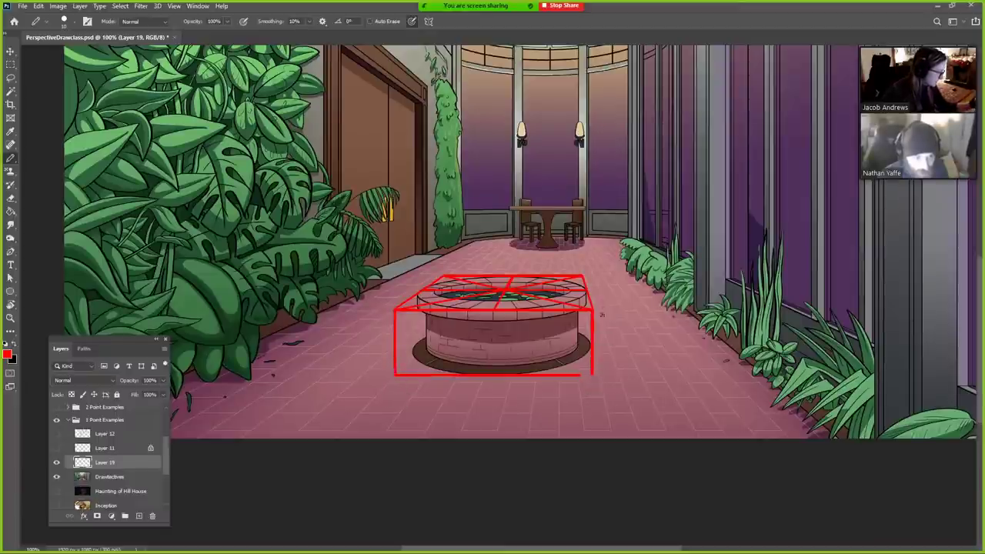
pyautogui.keyDown('shift'); pyautogui.click(573, 375); pyautogui.keyUp('shift')
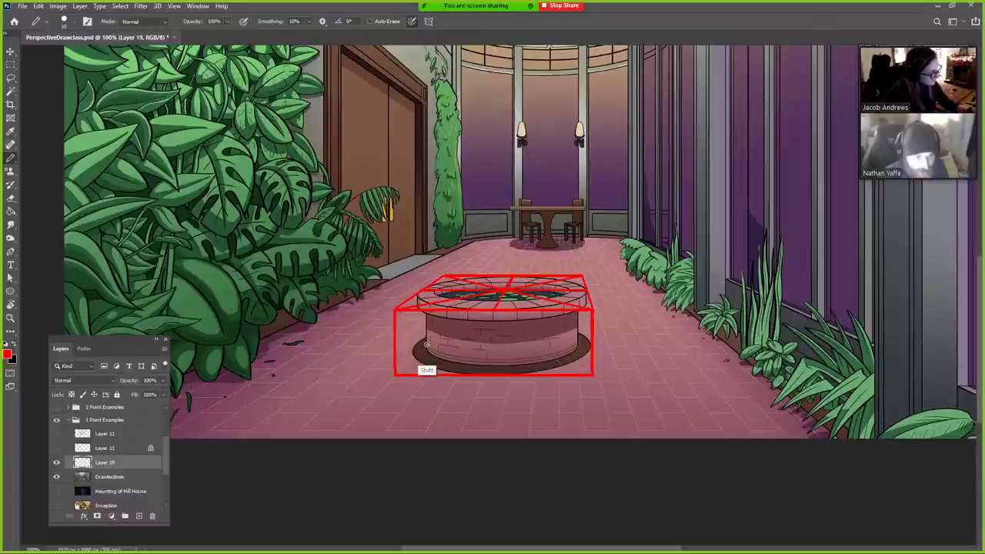
pyautogui.moveTo(396, 375); pyautogui.dragTo(421, 348)
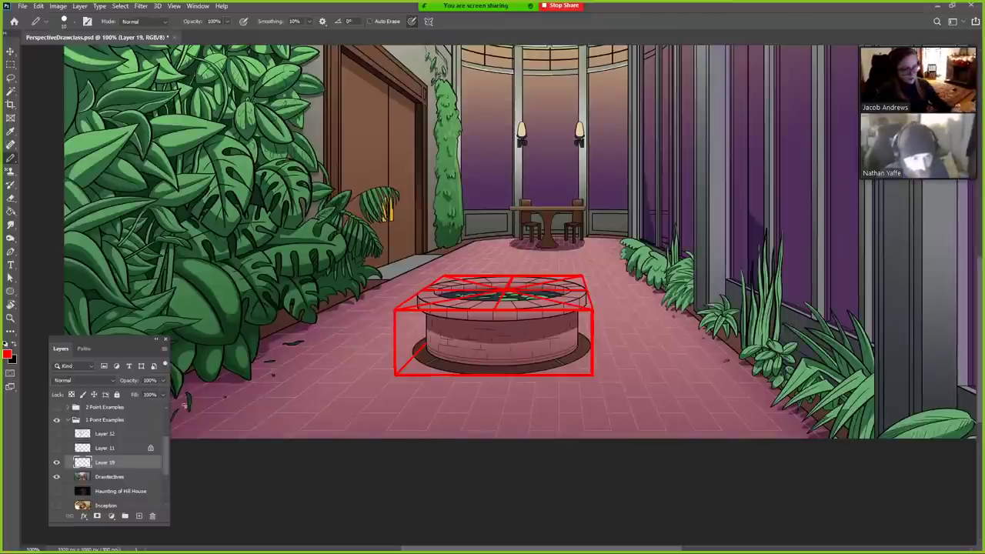
# - Delete the fountain's red box layer, hide the Drawtectives image, and bring back the Perspective 101 title
pyautogui.moveTo(150, 466); pyautogui.dragTo(151, 516)
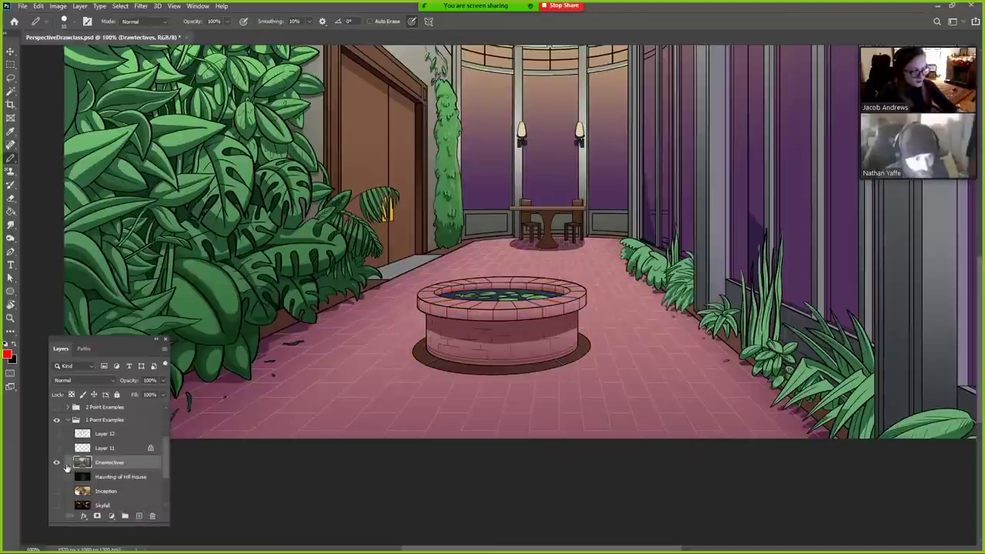
pyautogui.click(57, 463)
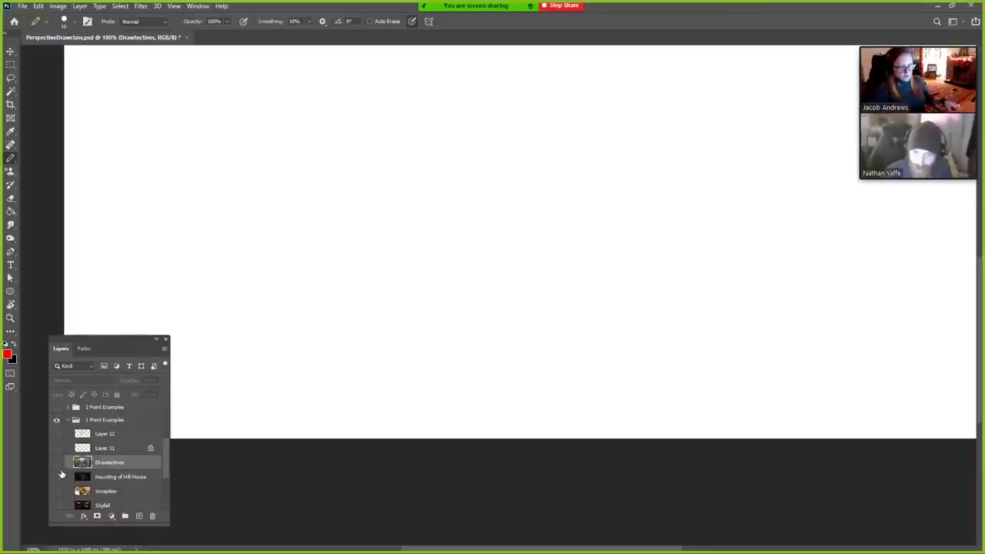
pyautogui.scroll(3, 165, 454)
pyautogui.click(56, 410)
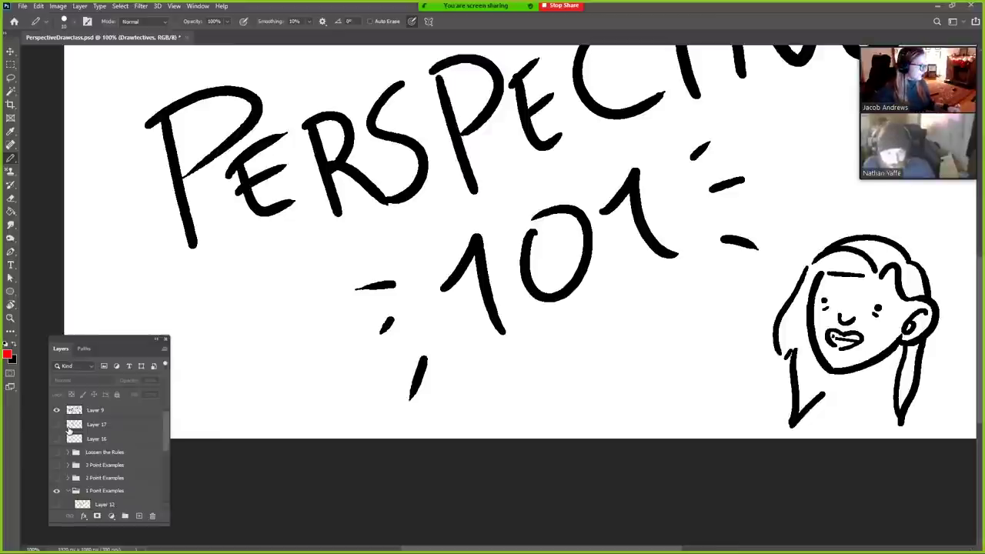
pyautogui.press('z')
pyautogui.moveTo(870, 324); pyautogui.dragTo(871, 324)
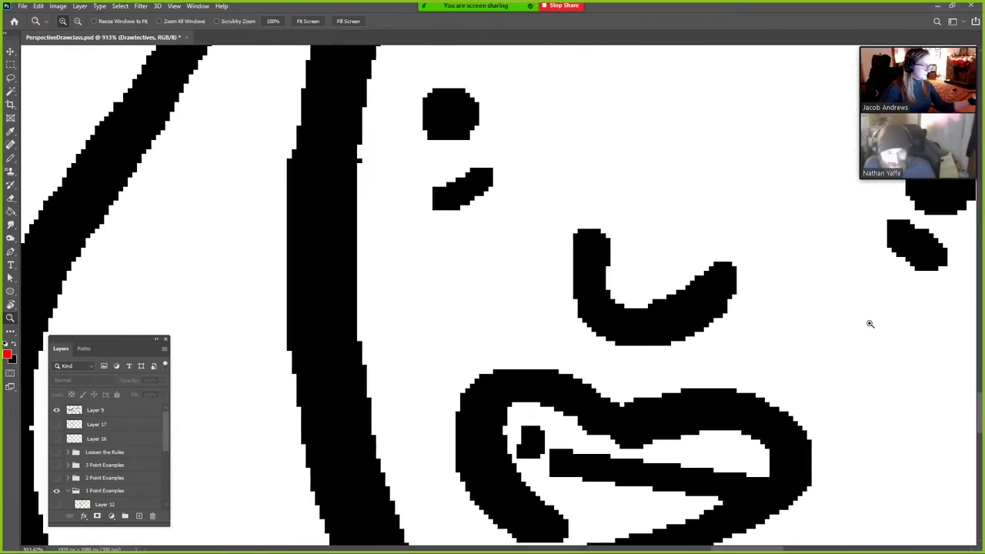
pyautogui.moveTo(734, 374); pyautogui.dragTo(704, 367)
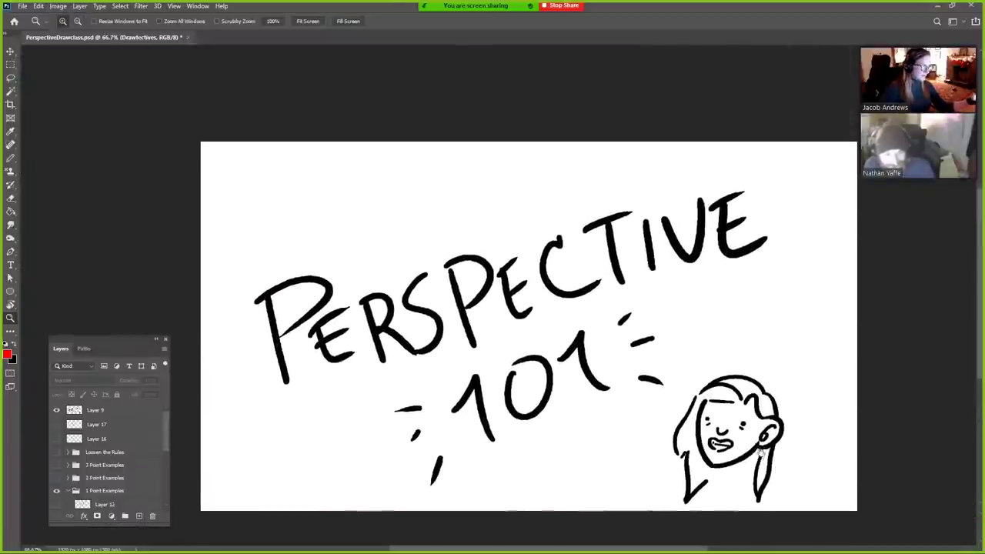
pyautogui.moveTo(719, 480); pyautogui.dragTo(732, 418)
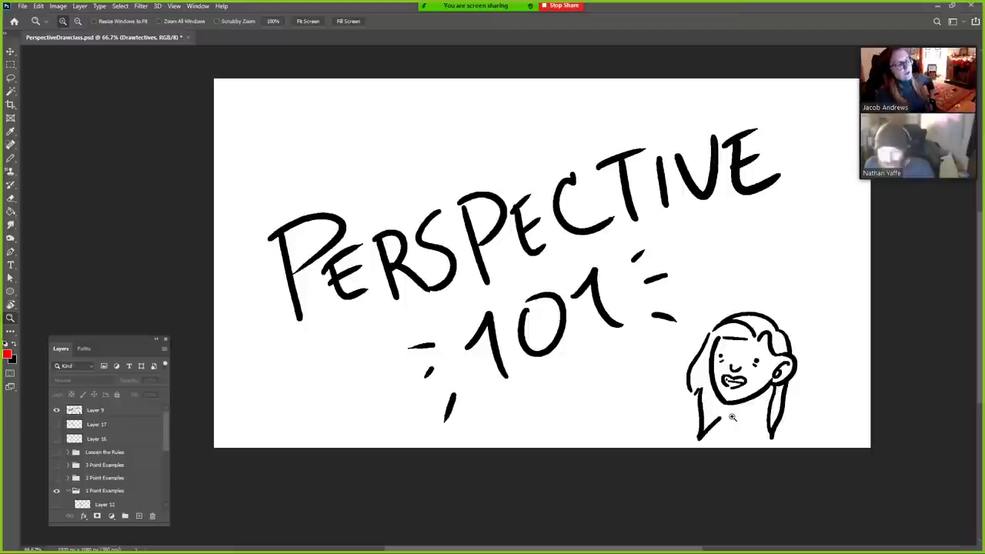
# - Hide the Perspective 101 title and add a blank layer above the Loosen the Rules group for pencil drawing
pyautogui.click(56, 410)
pyautogui.click(138, 515)
pyautogui.hotkey('ctrl', '-')
pyautogui.hotkey('ctrl', '-')
pyautogui.press('b')
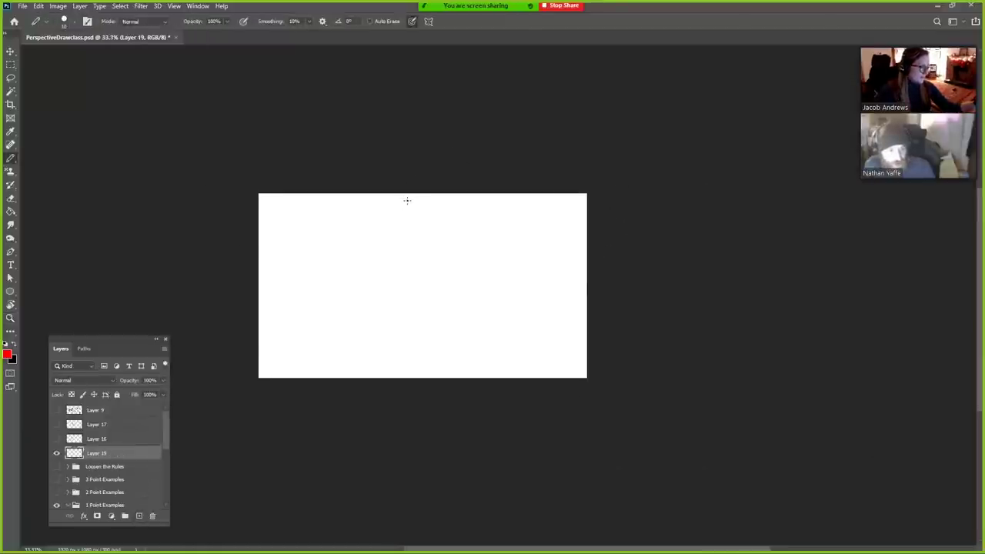
# - Switch the drawing colour to black and pencil a straight vertical line down the middle of the blank canvas
pyautogui.moveTo(405, 202); pyautogui.dragTo(405, 367)
pyautogui.hotkey('ctrl', 'z')
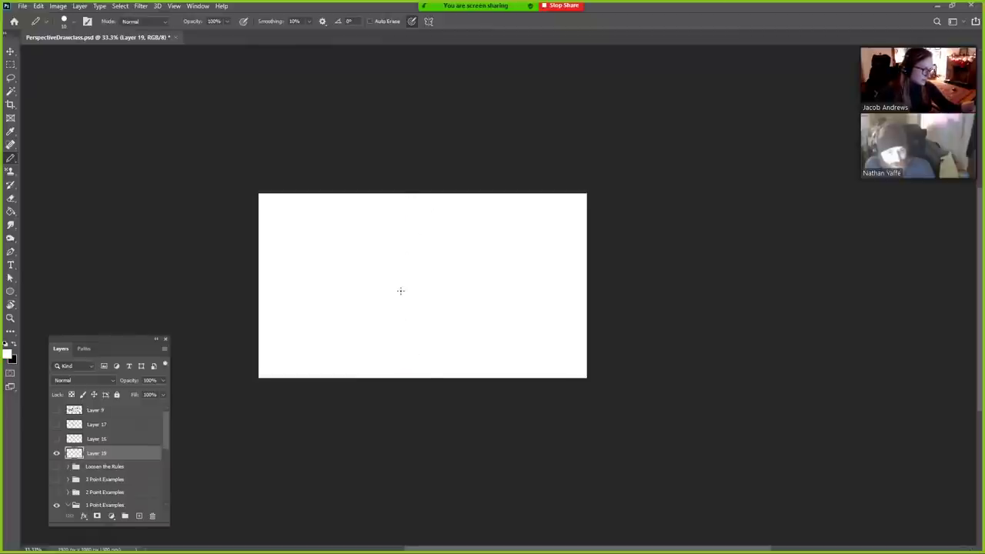
pyautogui.press('x')
pyautogui.moveTo(413, 199); pyautogui.dragTo(413, 376)
# - Draw a circular path centred on the vertical line, with the line as its full diameter
pyautogui.click(419, 277)
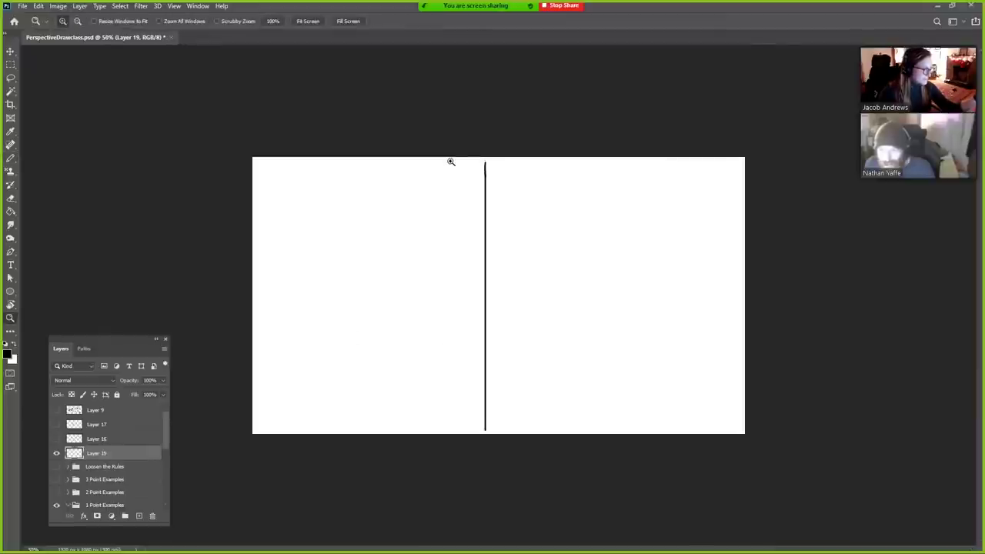
pyautogui.click(11, 291)
pyautogui.moveTo(376, 174)
pyautogui.mouseDown()
pyautogui.moveTo(615, 408)
pyautogui.moveTo(648, 460)
pyautogui.moveTo(629, 456)
pyautogui.mouseUp()
pyautogui.moveTo(629, 457)
pyautogui.mouseDown()
pyautogui.moveTo(614, 431)
pyautogui.moveTo(621, 433)
pyautogui.mouseUp()
# - Stroke the circular path with the black Pencil and deselect the path
pyautogui.press('b')
pyautogui.click(84, 349)
pyautogui.click(84, 515)
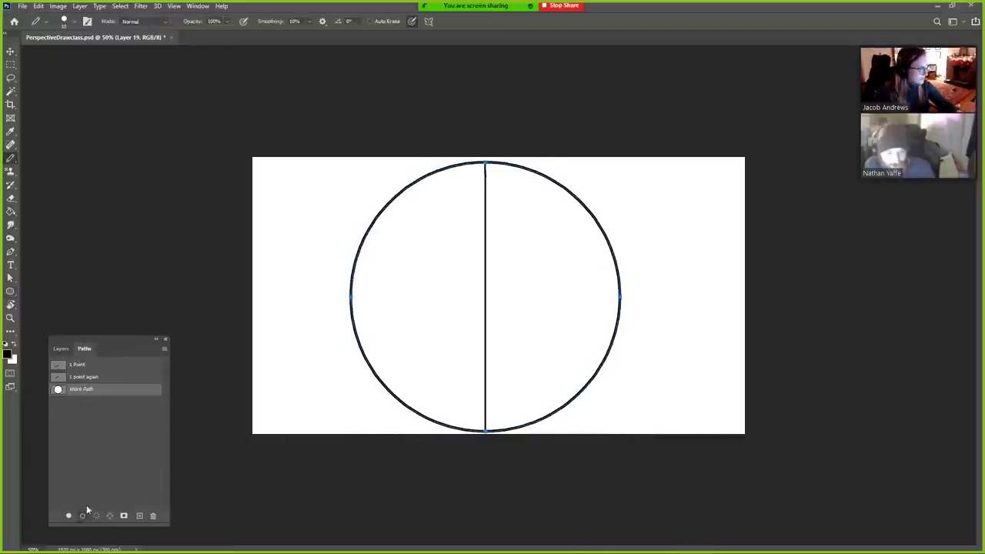
pyautogui.click(97, 478)
pyautogui.press('z')
pyautogui.click(528, 204)
pyautogui.press('b')
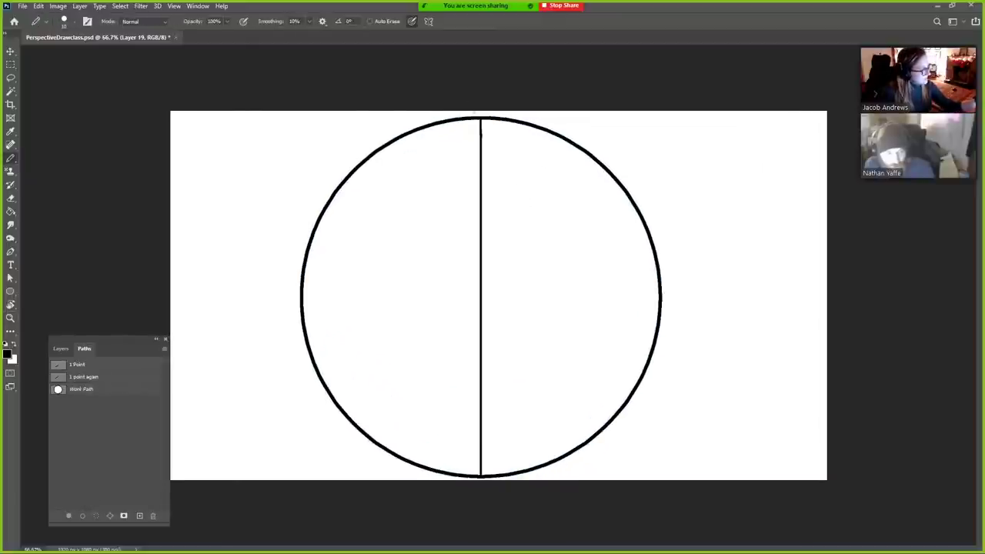
# - Pencil a bowed meridian arc from the circle's top to its bottom, left of centre, and a straight horizontal diameter across the circle
pyautogui.moveTo(480, 118)
pyautogui.mouseDown()
pyautogui.moveTo(380, 215)
pyautogui.moveTo(395, 413)
pyautogui.moveTo(480, 476)
pyautogui.mouseUp()
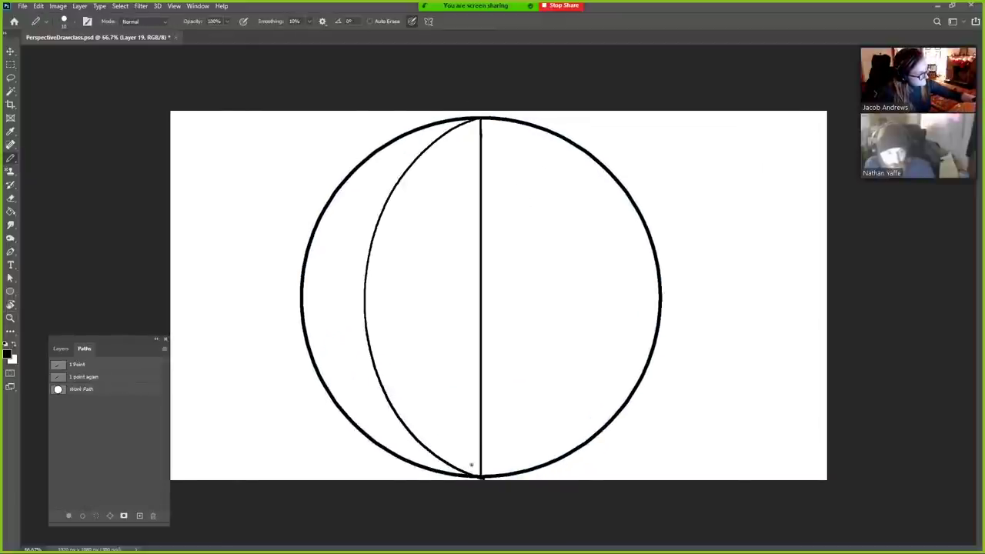
pyautogui.moveTo(480, 119)
pyautogui.mouseDown()
pyautogui.moveTo(432, 238)
pyautogui.moveTo(434, 370)
pyautogui.moveTo(478, 475)
pyautogui.mouseUp()
pyautogui.hotkey('ctrl', 'z')
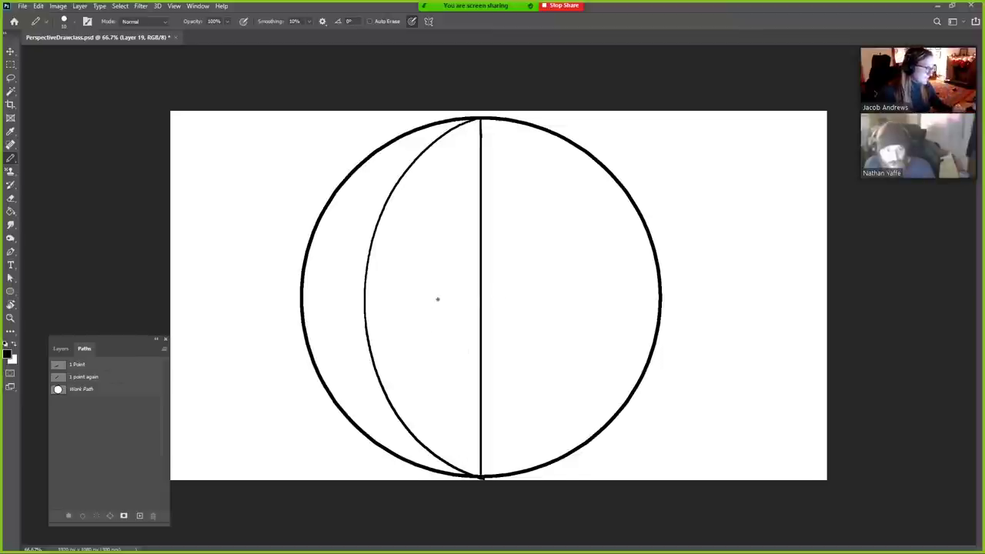
pyautogui.moveTo(301, 298); pyautogui.dragTo(655, 299)
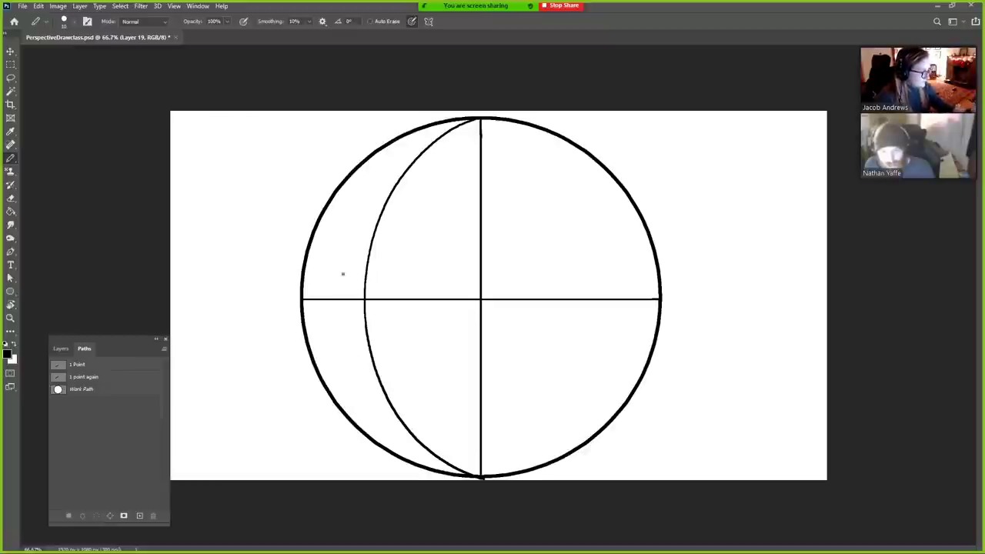
# - Pencil a shallower meridian arc between the first arc and the vertical diameter, from the circle's top to its bottom
pyautogui.moveTo(471, 121)
pyautogui.mouseDown()
pyautogui.moveTo(432, 134)
pyautogui.moveTo(337, 300)
pyautogui.moveTo(454, 471)
pyautogui.mouseUp()
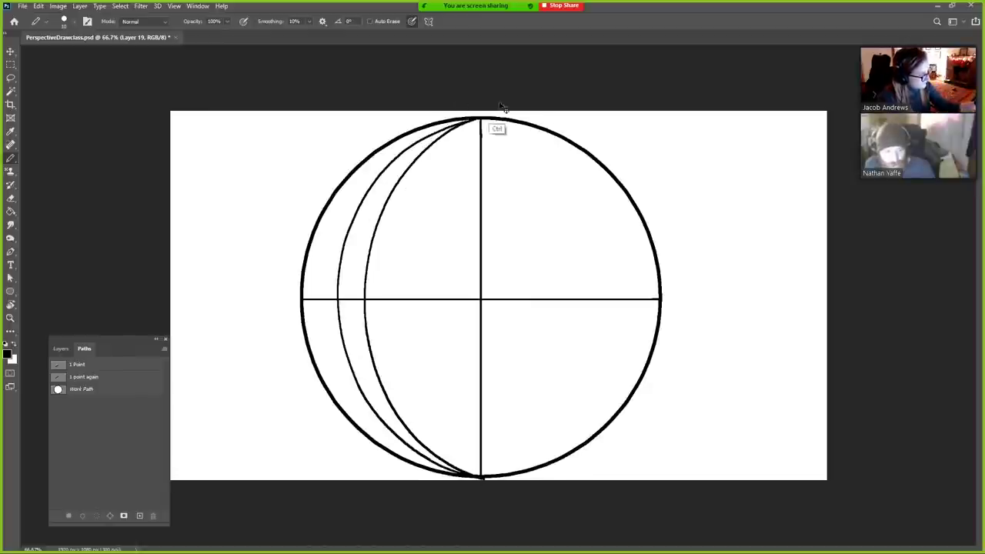
pyautogui.hotkey('ctrl', 'z')
pyautogui.moveTo(473, 123)
pyautogui.mouseDown()
pyautogui.moveTo(423, 220)
pyautogui.moveTo(426, 364)
pyautogui.moveTo(471, 468)
pyautogui.mouseUp()
pyautogui.hotkey('ctrl', 'z')
pyautogui.moveTo(430, 295); pyautogui.dragTo(428, 309)
pyautogui.hotkey('ctrl', 'z')
pyautogui.moveTo(479, 122)
pyautogui.mouseDown()
pyautogui.moveTo(435, 214)
pyautogui.moveTo(426, 358)
pyautogui.moveTo(482, 475)
pyautogui.mouseUp()
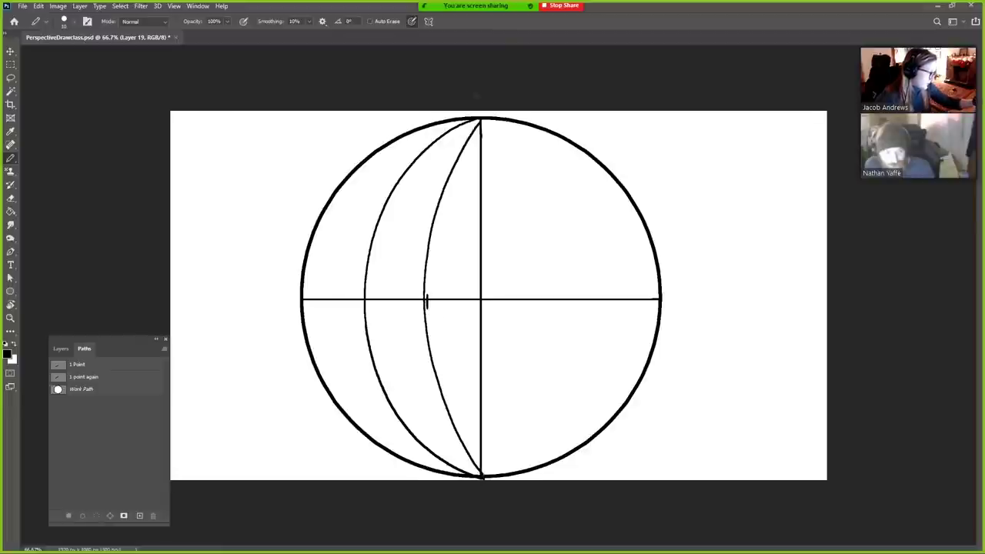
# - Pencil two more meridian arcs between the first arc and the circle's left edge, closing up towards the edge
pyautogui.moveTo(473, 121)
pyautogui.mouseDown()
pyautogui.moveTo(346, 245)
pyautogui.moveTo(409, 456)
pyautogui.moveTo(479, 475)
pyautogui.mouseUp()
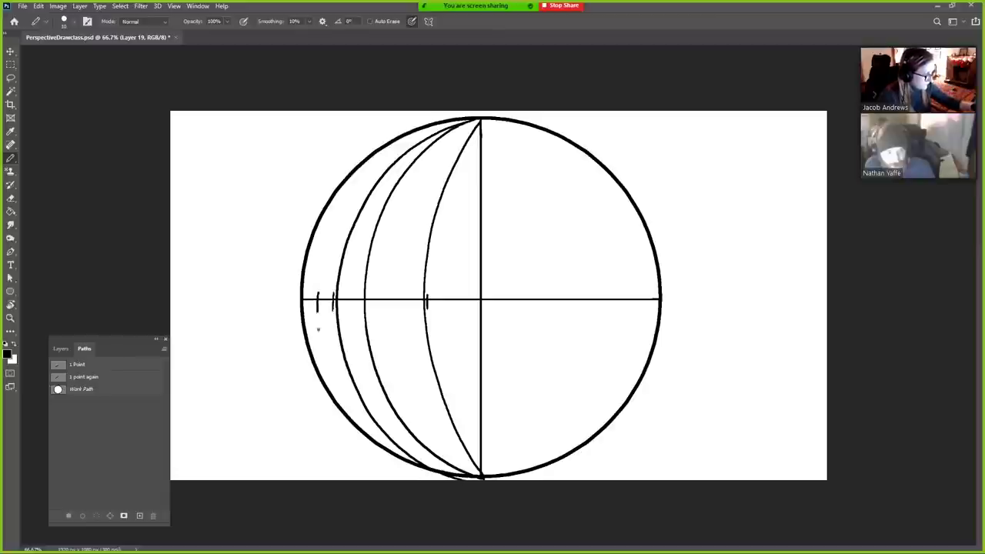
pyautogui.moveTo(473, 121)
pyautogui.mouseDown()
pyautogui.moveTo(420, 135)
pyautogui.moveTo(321, 276)
pyautogui.moveTo(318, 312)
pyautogui.moveTo(331, 240)
pyautogui.moveTo(436, 128)
pyautogui.moveTo(473, 121)
pyautogui.mouseUp()
pyautogui.hotkey('ctrl', 'z')
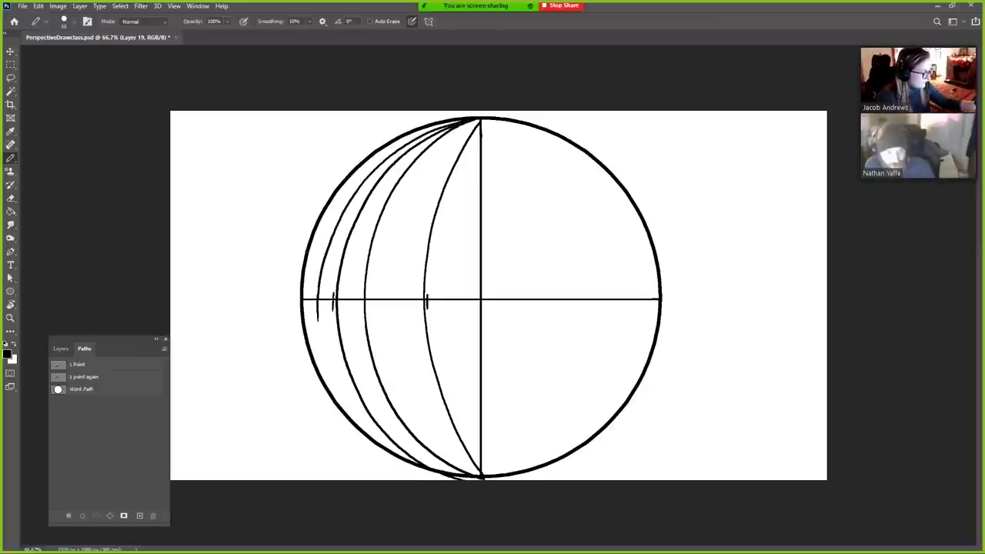
pyautogui.moveTo(319, 305)
pyautogui.mouseDown()
pyautogui.moveTo(338, 382)
pyautogui.moveTo(373, 422)
pyautogui.moveTo(429, 462)
pyautogui.mouseUp()
pyautogui.hotkey('ctrl', 'z')
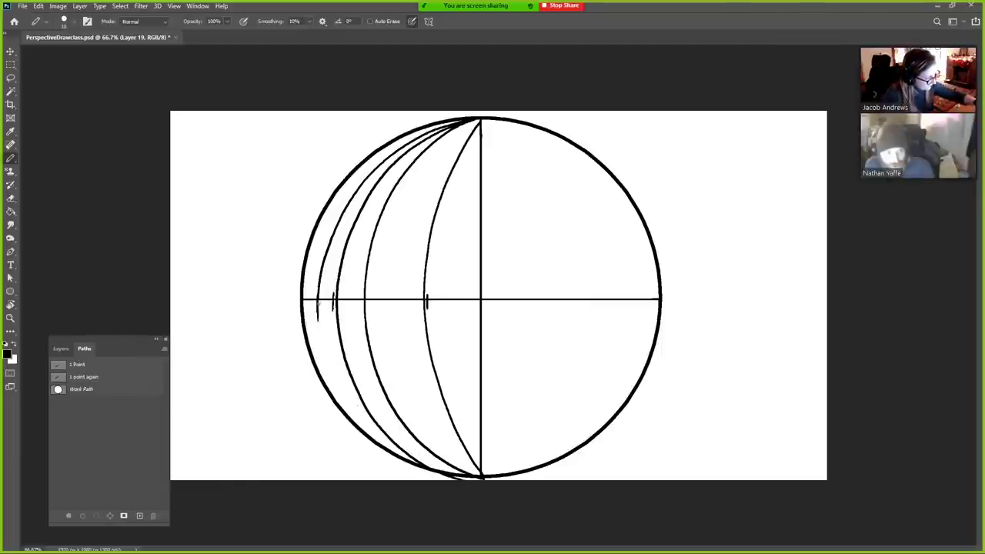
pyautogui.moveTo(321, 336)
pyautogui.mouseDown()
pyautogui.moveTo(411, 462)
pyautogui.moveTo(440, 476)
pyautogui.mouseUp()
# - Erase the stray tick mark beside the meridian arc on the left half of the horizontal diameter
pyautogui.press('e')
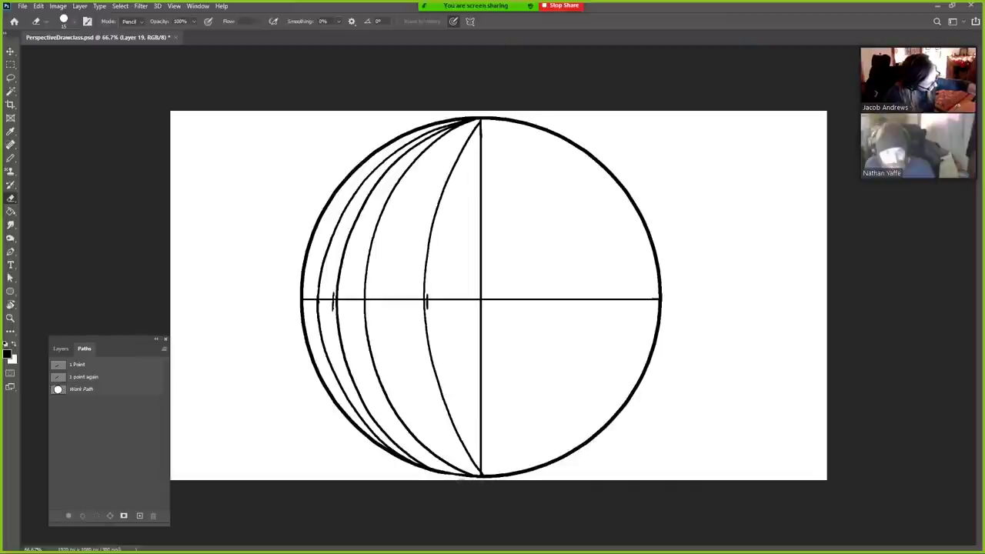
pyautogui.moveTo(334, 285); pyautogui.dragTo(334, 307)
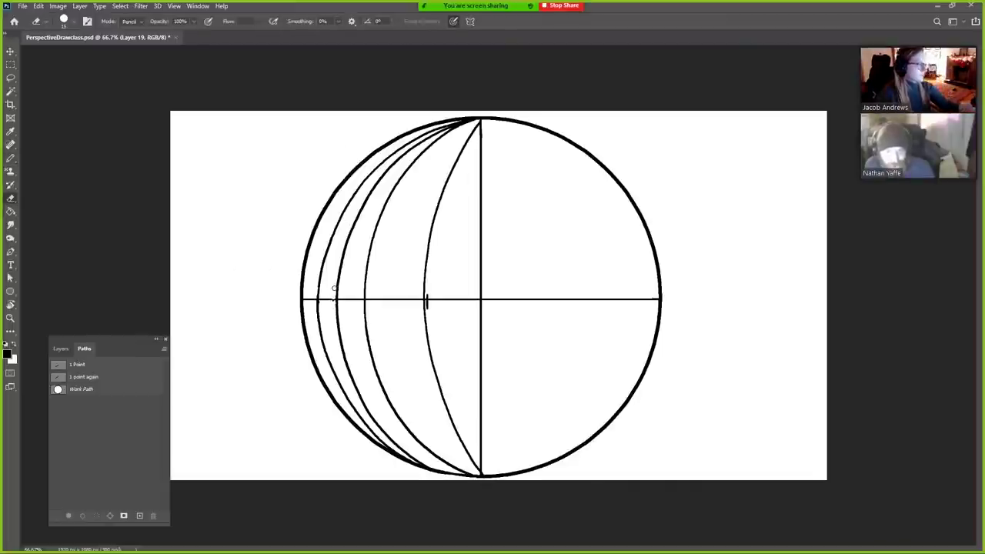
pyautogui.press('b')
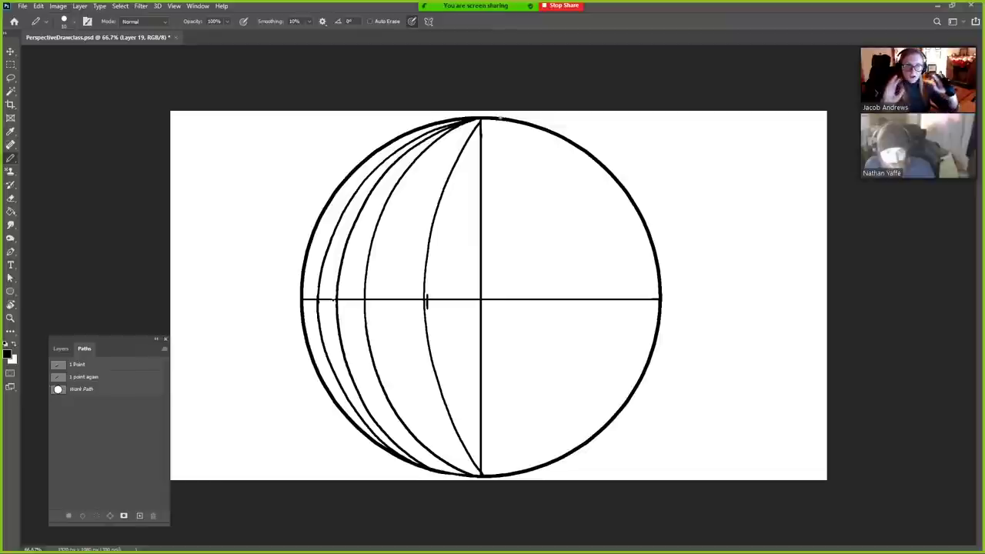
# - Set the drawing colour to red ff0000 and add a new layer above the circle construction
pyautogui.click(61, 349)
pyautogui.click(8, 354)
pyautogui.write('ff0000')
pyautogui.press('Return')
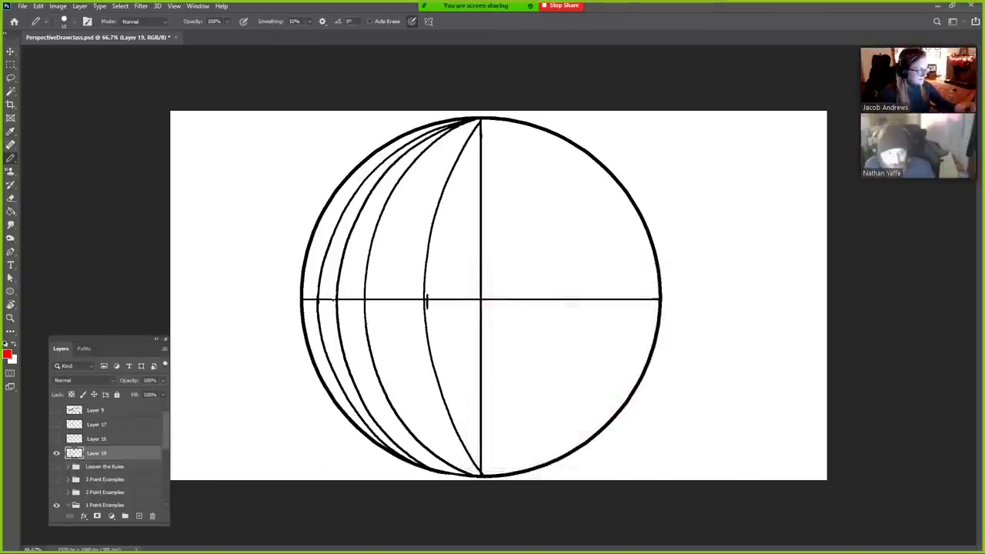
pyautogui.click(139, 516)
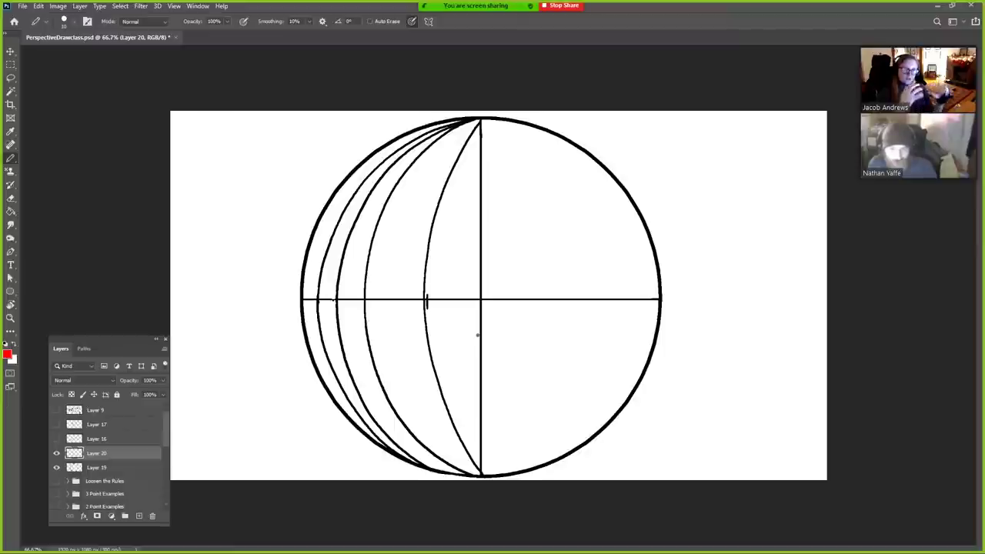
# - Mark the circle's centre, where the two diameters cross, with a small red X
pyautogui.press('z')
pyautogui.click(466, 296)
pyautogui.moveTo(583, 334); pyautogui.dragTo(540, 492)
pyautogui.press('b')
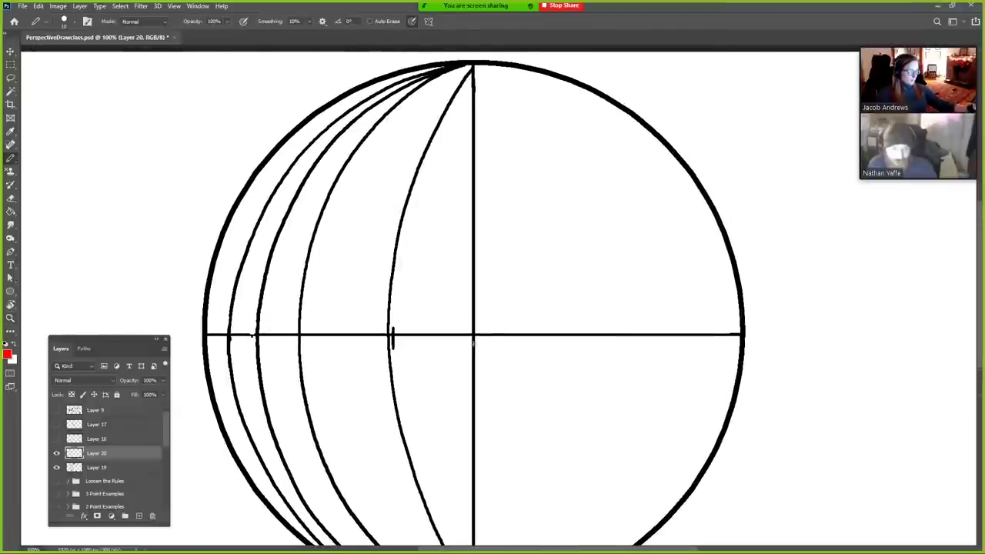
pyautogui.moveTo(466, 328); pyautogui.dragTo(479, 340)
pyautogui.moveTo(479, 328); pyautogui.dragTo(466, 340)
# - Draw the slanted top edge and the bowed outer side of a red doorway between the arcs left of centre
pyautogui.scroll(3, 457, 372)
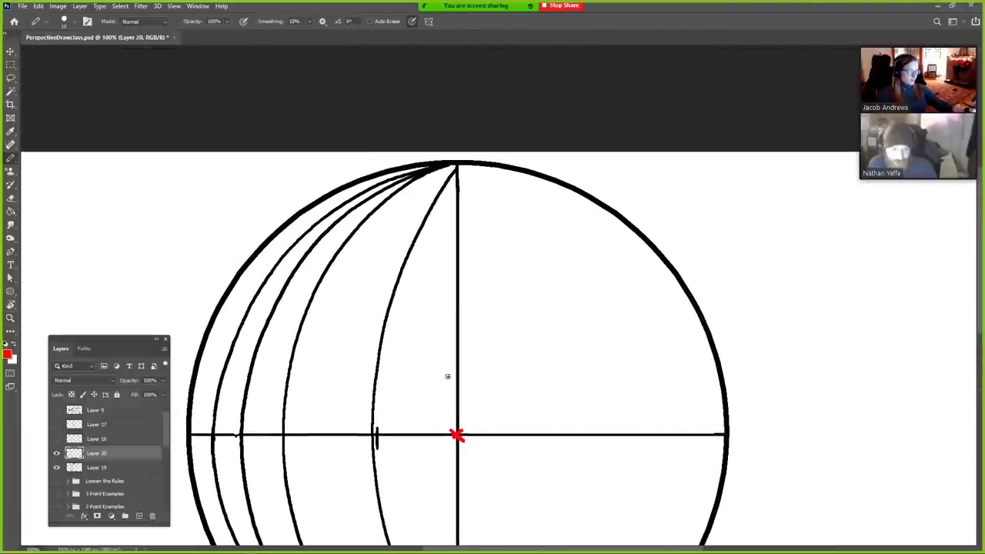
pyautogui.moveTo(326, 313); pyautogui.dragTo(359, 348)
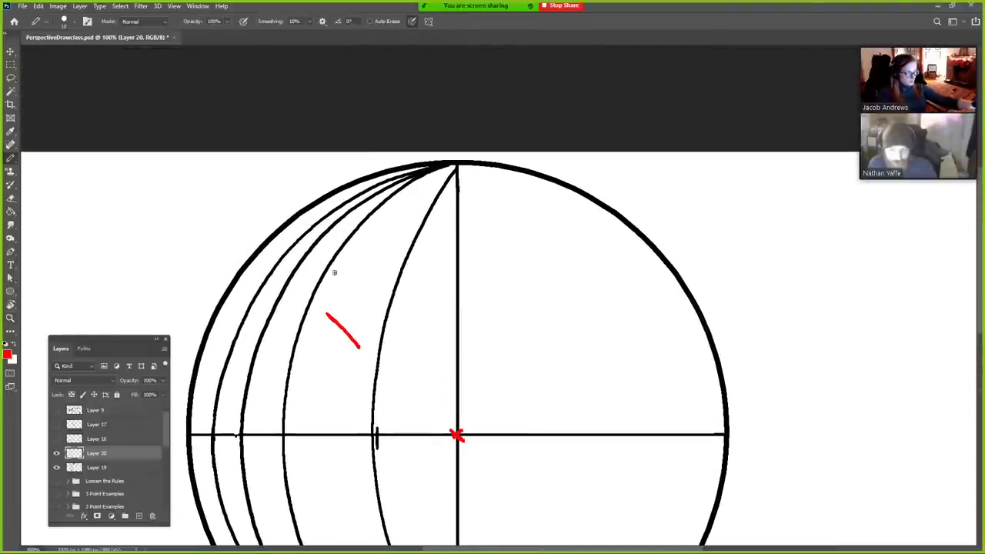
pyautogui.scroll(-3, 322, 334)
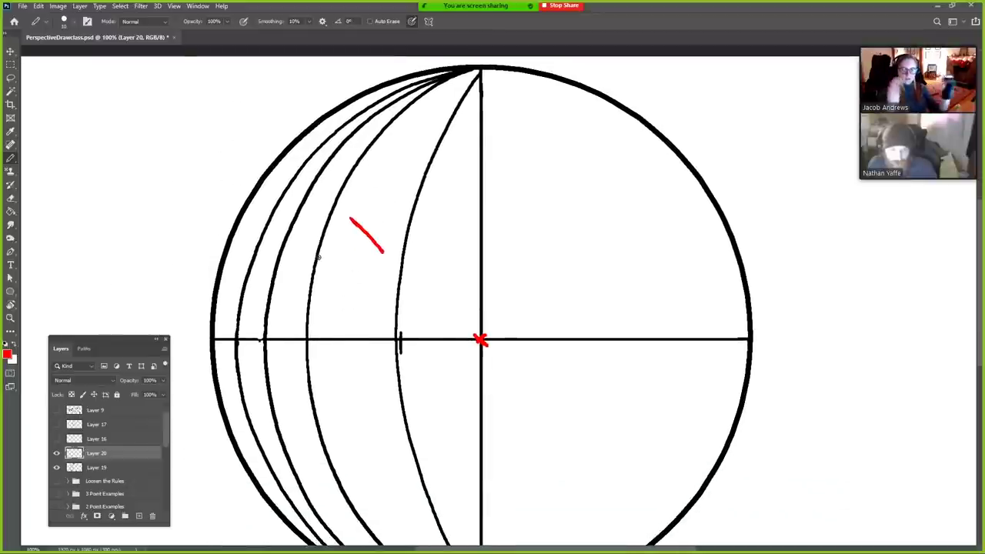
pyautogui.moveTo(350, 220)
pyautogui.mouseDown()
pyautogui.moveTo(325, 401)
pyautogui.moveTo(350, 467)
pyautogui.mouseUp()
pyautogui.moveTo(382, 253); pyautogui.dragTo(389, 440)
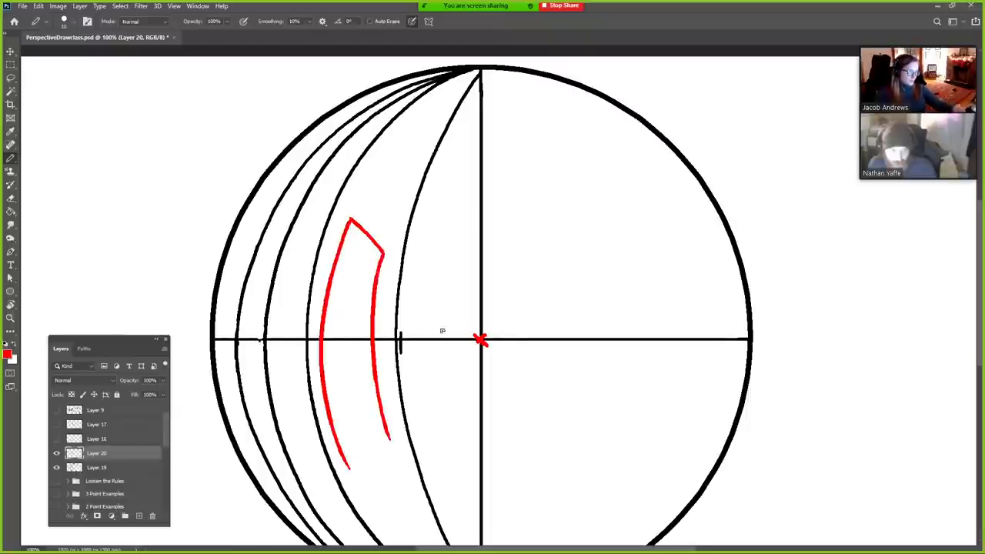
pyautogui.hotkey('ctrl', 'z')
pyautogui.moveTo(383, 254); pyautogui.dragTo(389, 440)
pyautogui.hotkey('ctrl', 'z')
pyautogui.moveTo(383, 254); pyautogui.dragTo(389, 431)
pyautogui.hotkey('ctrl', 'z')
pyautogui.moveTo(382, 254); pyautogui.dragTo(379, 396)
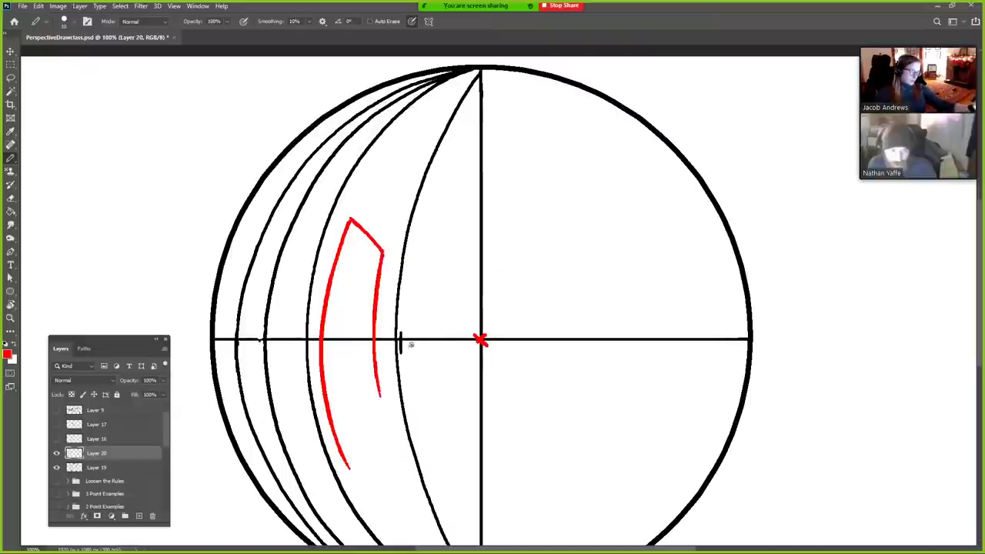
pyautogui.moveTo(421, 309)
pyautogui.mouseDown()
pyautogui.moveTo(464, 306)
pyautogui.moveTo(458, 324)
pyautogui.mouseUp()
pyautogui.hotkey('ctrl', 'z')
pyautogui.hotkey('ctrl', 'z')
pyautogui.moveTo(312, 290)
pyautogui.mouseDown()
pyautogui.moveTo(236, 266)
pyautogui.moveTo(262, 260)
pyautogui.mouseUp()
pyautogui.hotkey('ctrl', 'z')
pyautogui.hotkey('ctrl', 'z')
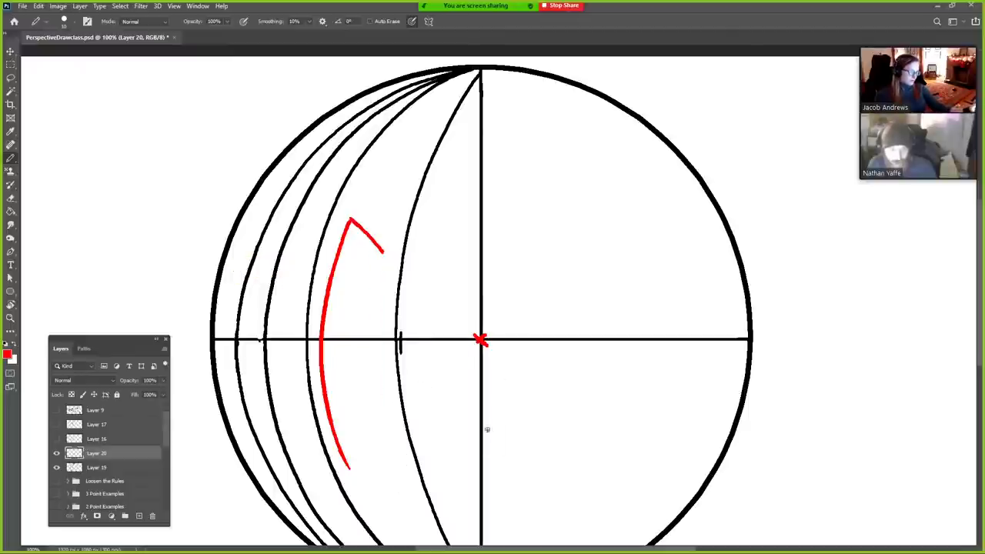
pyautogui.hotkey('ctrl', 'z')
# - Draw a tall red rectangle around the centre mark as the far wall of a corridor
pyautogui.scroll(-3, 508, 358)
pyautogui.moveTo(497, 271)
pyautogui.mouseDown()
pyautogui.moveTo(443, 422)
pyautogui.moveTo(466, 425)
pyautogui.moveTo(397, 425)
pyautogui.moveTo(398, 293)
pyautogui.mouseUp()
pyautogui.moveTo(406, 256)
pyautogui.mouseDown()
pyautogui.moveTo(397, 242)
pyautogui.moveTo(459, 277)
pyautogui.moveTo(459, 431)
pyautogui.moveTo(500, 305)
pyautogui.mouseUp()
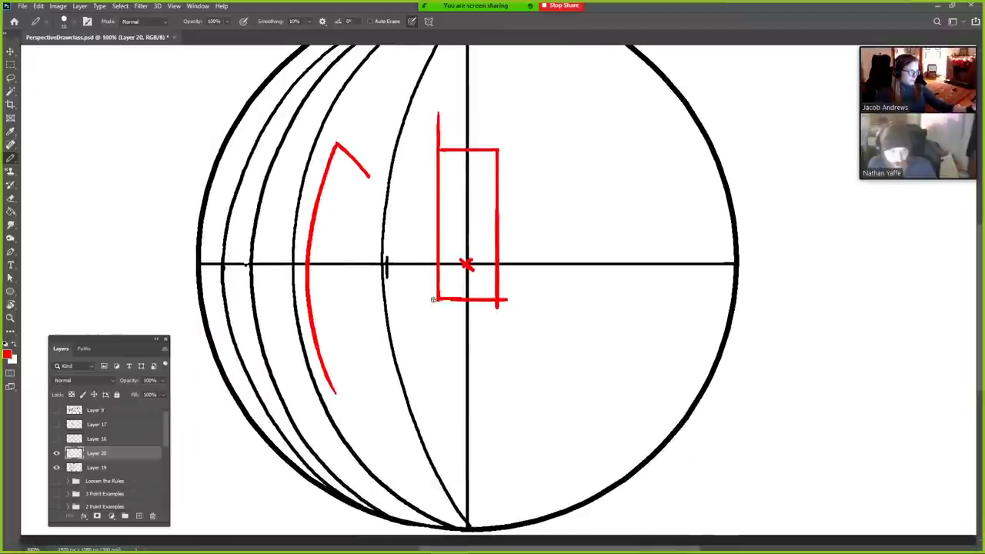
# - Draw two curved red floor lines spreading from the rectangle's lower corners towards the bottom of the circle
pyautogui.moveTo(436, 304)
pyautogui.mouseDown()
pyautogui.moveTo(387, 363)
pyautogui.moveTo(361, 448)
pyautogui.moveTo(369, 504)
pyautogui.moveTo(399, 387)
pyautogui.moveTo(374, 502)
pyautogui.mouseUp()
pyautogui.hotkey('ctrl', 'z')
pyautogui.moveTo(504, 308); pyautogui.dragTo(567, 488)
# - Erase the rectangle's overshooting line ends and draw a curved ceiling line from its upper-left corner towards the circle's top
pyautogui.press('e')
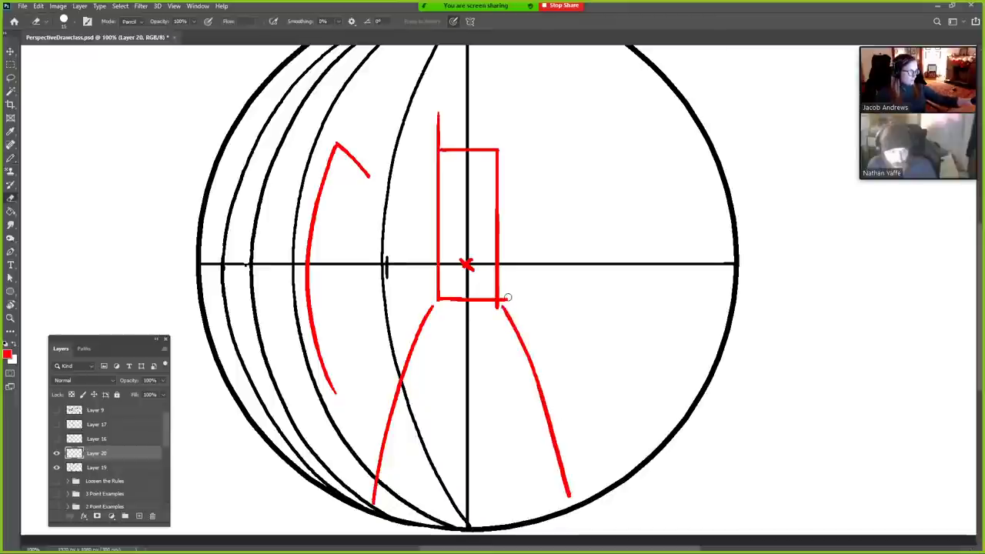
pyautogui.moveTo(489, 242); pyautogui.dragTo(469, 381)
pyautogui.moveTo(418, 240)
pyautogui.mouseDown()
pyautogui.moveTo(417, 279)
pyautogui.moveTo(372, 146)
pyautogui.mouseUp()
pyautogui.press('b')
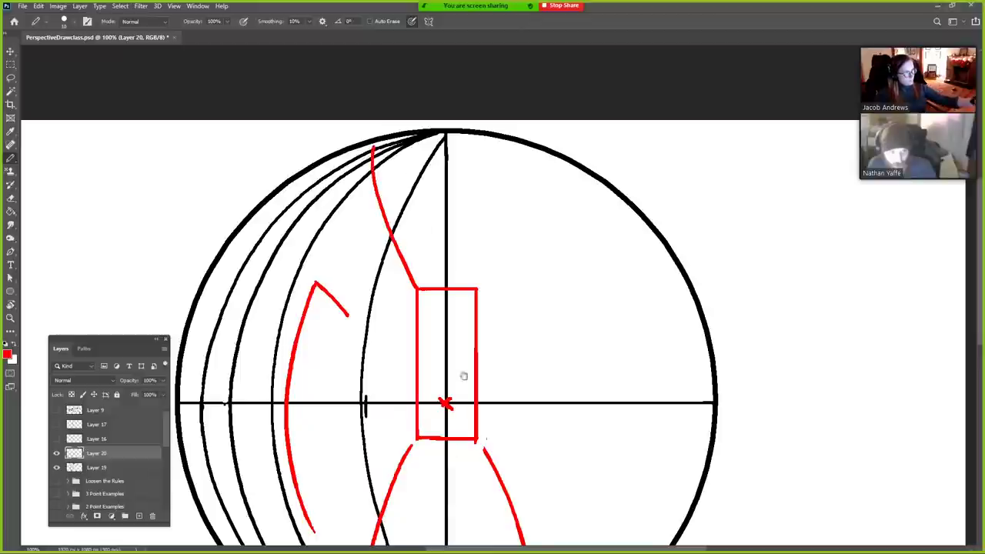
# - Complete the left doorway by curving its inner and outer sides down to the left floor line
pyautogui.moveTo(450, 343); pyautogui.dragTo(533, 275)
pyautogui.moveTo(398, 218)
pyautogui.mouseDown()
pyautogui.moveTo(387, 265)
pyautogui.moveTo(392, 381)
pyautogui.moveTo(416, 459)
pyautogui.mouseUp()
pyautogui.moveTo(336, 300)
pyautogui.mouseDown()
pyautogui.moveTo(360, 429)
pyautogui.moveTo(406, 504)
pyautogui.mouseUp()
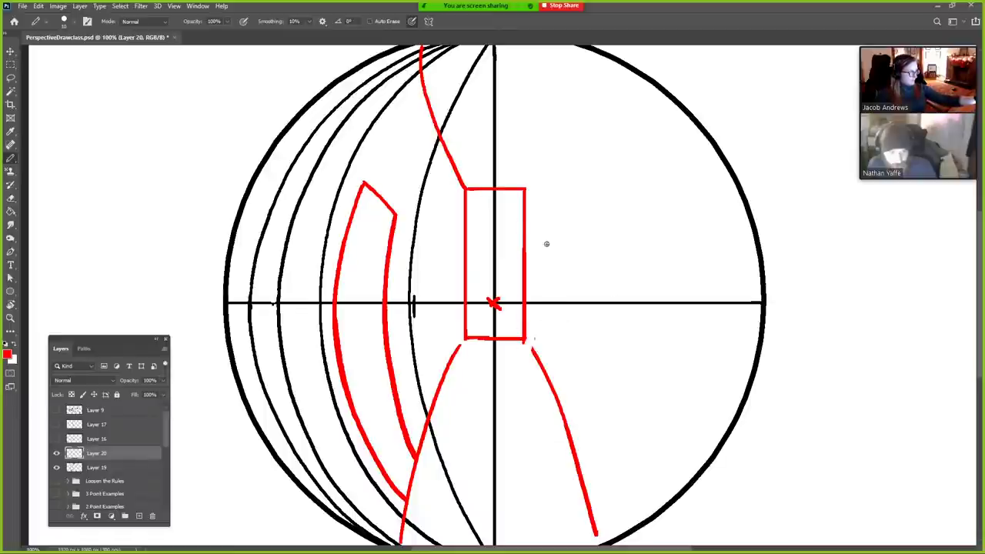
# - Redraw both vertical sides of the central rectangle as red curves bowing slightly outwards
pyautogui.moveTo(519, 188)
pyautogui.mouseDown()
pyautogui.moveTo(524, 339)
pyautogui.moveTo(534, 257)
pyautogui.moveTo(519, 189)
pyautogui.moveTo(525, 302)
pyautogui.mouseUp()
pyautogui.press('e')
pyautogui.press('b')
pyautogui.moveTo(520, 317); pyautogui.dragTo(521, 334)
pyautogui.moveTo(462, 196)
pyautogui.mouseDown()
pyautogui.moveTo(462, 339)
pyautogui.moveTo(462, 203)
pyautogui.moveTo(470, 327)
pyautogui.mouseUp()
pyautogui.hotkey('ctrl', 'z')
pyautogui.press('e')
pyautogui.press('b')
pyautogui.moveTo(464, 189); pyautogui.dragTo(462, 336)
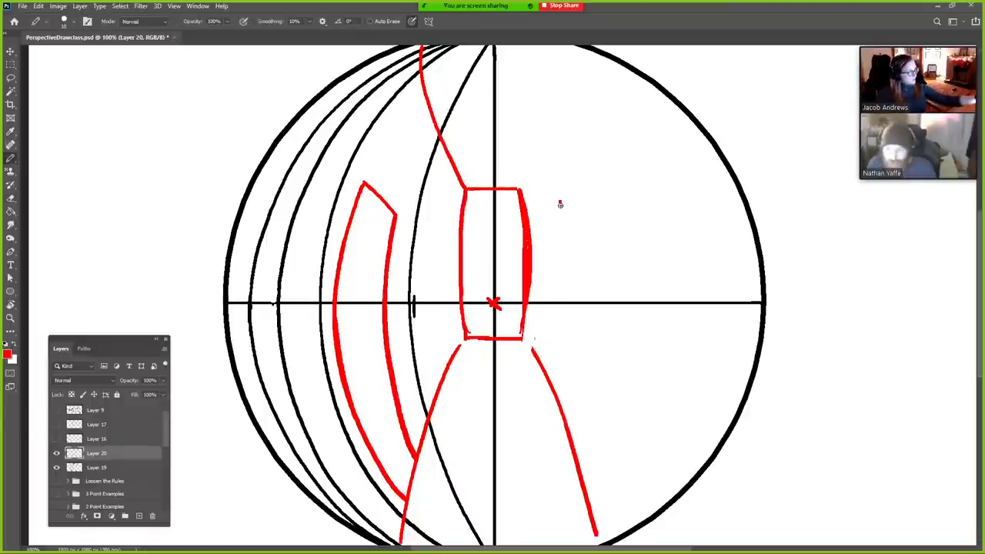
# - Draw two curved red doorways right of the central wall, the larger one following the circle's right edge
pyautogui.moveTo(560, 201); pyautogui.dragTo(557, 332)
pyautogui.moveTo(561, 202)
pyautogui.mouseDown()
pyautogui.moveTo(601, 172)
pyautogui.moveTo(622, 249)
pyautogui.moveTo(591, 376)
pyautogui.moveTo(608, 343)
pyautogui.mouseUp()
pyautogui.moveTo(645, 141); pyautogui.dragTo(721, 84)
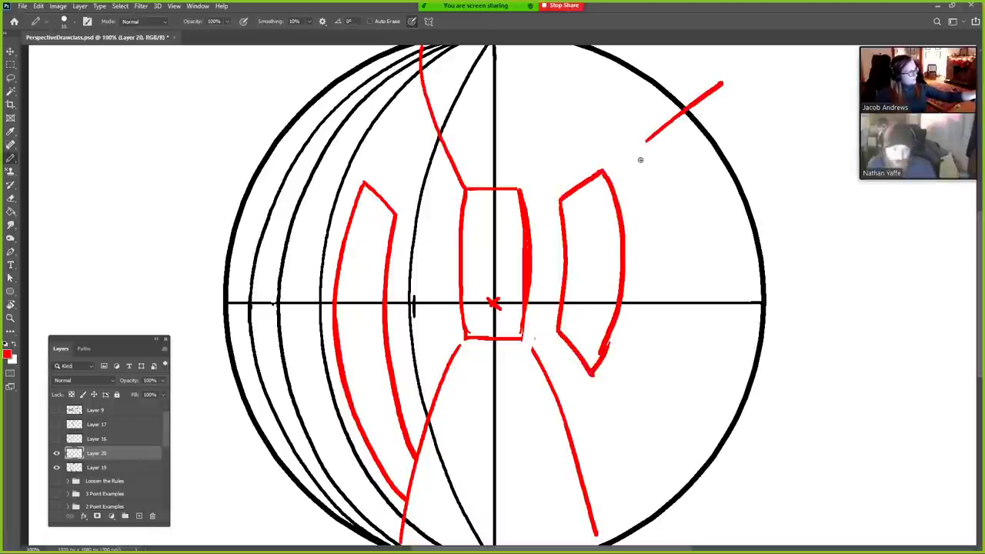
pyautogui.moveTo(651, 145)
pyautogui.mouseDown()
pyautogui.moveTo(680, 283)
pyautogui.moveTo(665, 366)
pyautogui.moveTo(630, 425)
pyautogui.moveTo(617, 427)
pyautogui.moveTo(697, 535)
pyautogui.mouseUp()
pyautogui.press('e')
pyautogui.moveTo(724, 81)
pyautogui.mouseDown()
pyautogui.moveTo(688, 108)
pyautogui.moveTo(752, 229)
pyautogui.moveTo(763, 302)
pyautogui.moveTo(747, 391)
pyautogui.moveTo(701, 474)
pyautogui.moveTo(668, 505)
pyautogui.moveTo(676, 514)
pyautogui.moveTo(656, 507)
pyautogui.moveTo(680, 519)
pyautogui.mouseUp()
# - Erase the old straight line inside the bowed right side of the central wall
pyautogui.press('e')
pyautogui.moveTo(511, 189)
pyautogui.mouseDown()
pyautogui.moveTo(523, 270)
pyautogui.moveTo(515, 328)
pyautogui.mouseUp()
pyautogui.press('b')
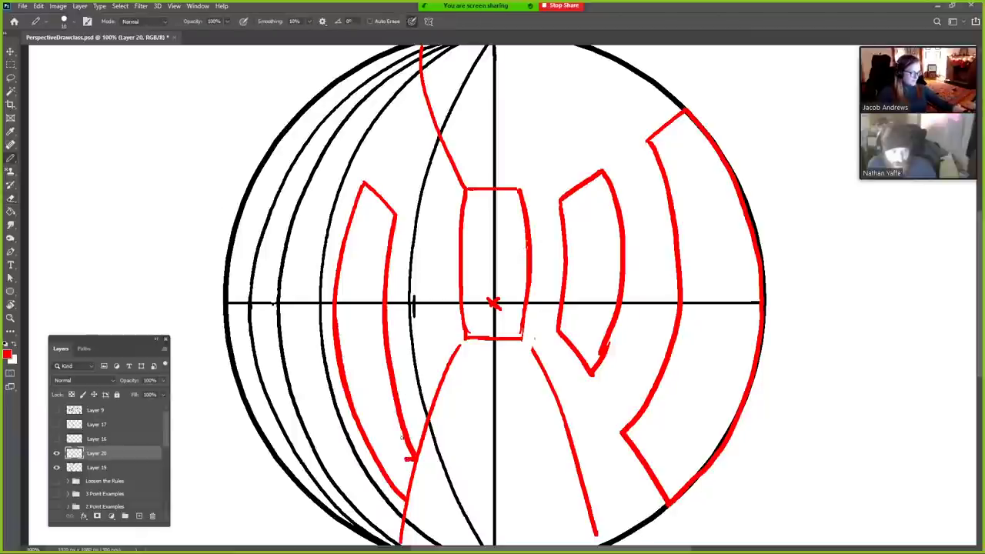
# - Add an inner frame line along the left doorway's inner side and top, and erase the floor line across its opening
pyautogui.moveTo(385, 228)
pyautogui.mouseDown()
pyautogui.moveTo(378, 257)
pyautogui.moveTo(393, 415)
pyautogui.moveTo(411, 464)
pyautogui.mouseUp()
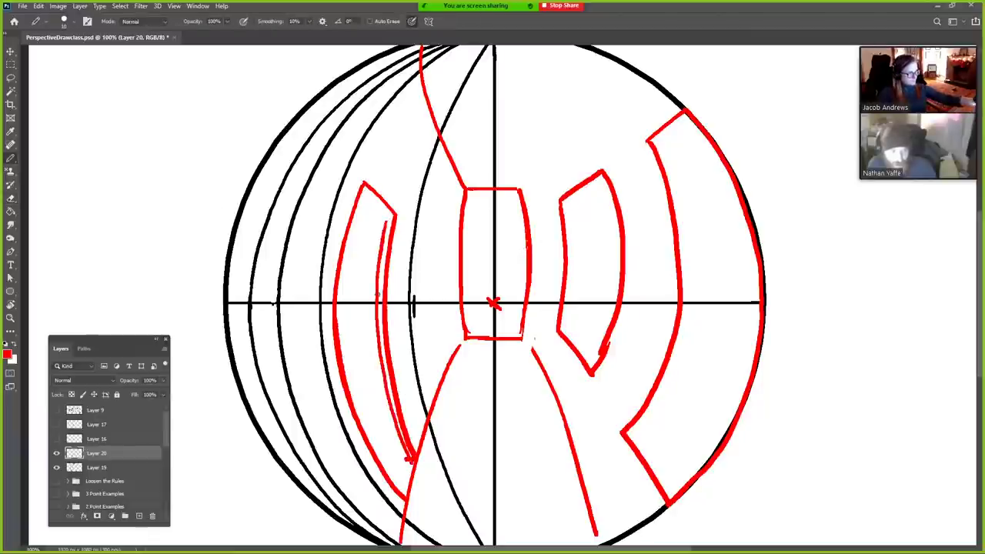
pyautogui.moveTo(385, 220); pyautogui.dragTo(361, 189)
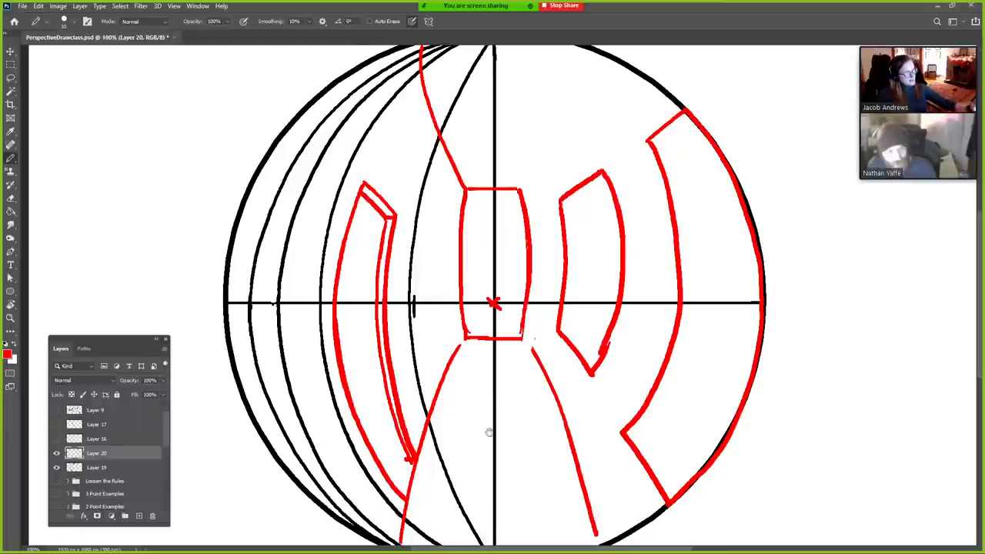
pyautogui.moveTo(486, 402); pyautogui.dragTo(513, 362)
pyautogui.press('e')
pyautogui.moveTo(438, 396)
pyautogui.mouseDown()
pyautogui.moveTo(444, 421)
pyautogui.moveTo(431, 398)
pyautogui.mouseUp()
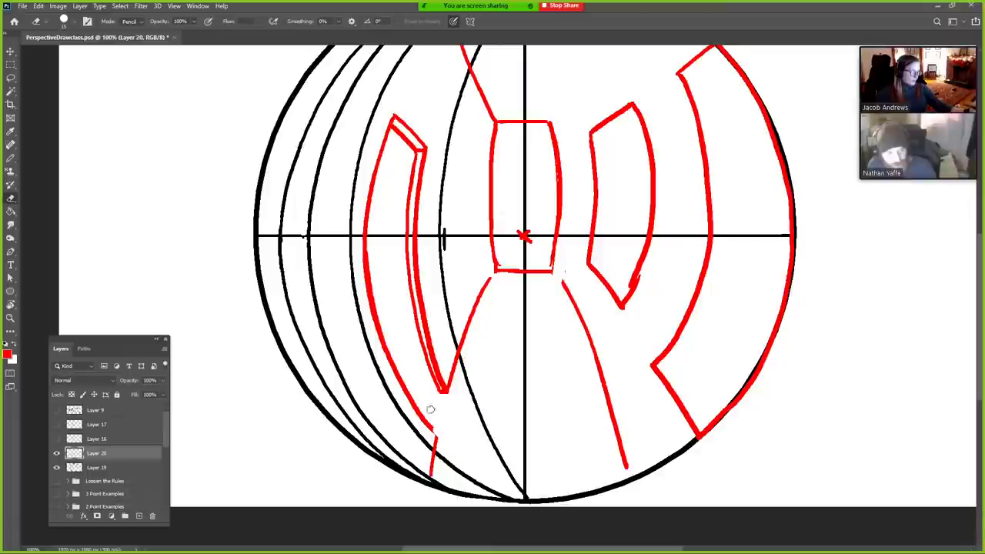
# - Join the left floor line to the central wall's corner and double it with a parallel baseboard line on both sides of the doorway
pyautogui.moveTo(493, 152)
pyautogui.mouseDown()
pyautogui.moveTo(500, 265)
pyautogui.moveTo(493, 122)
pyautogui.mouseUp()
pyautogui.press('b')
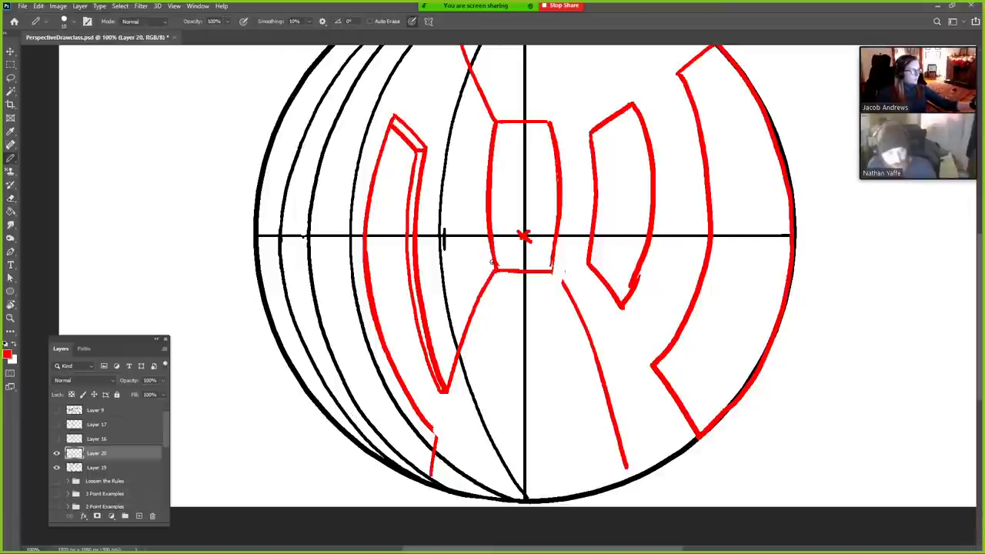
pyautogui.moveTo(492, 262); pyautogui.dragTo(441, 387)
pyautogui.hotkey('ctrl', 'z')
pyautogui.moveTo(493, 263); pyautogui.dragTo(443, 385)
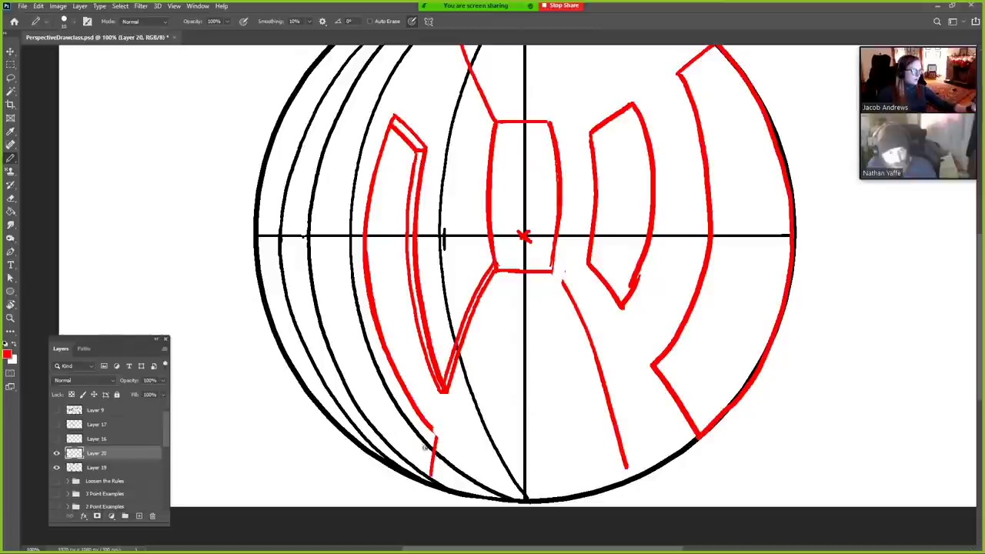
pyautogui.moveTo(431, 431); pyautogui.dragTo(422, 477)
# - Draw a parallel baseboard line beside the right floor line, from the central wall down to the circle's edge
pyautogui.moveTo(558, 265)
pyautogui.mouseDown()
pyautogui.moveTo(582, 302)
pyautogui.moveTo(633, 451)
pyautogui.mouseUp()
pyautogui.hotkey('ctrl', 'z')
pyautogui.moveTo(585, 310); pyautogui.dragTo(655, 494)
pyautogui.press('e')
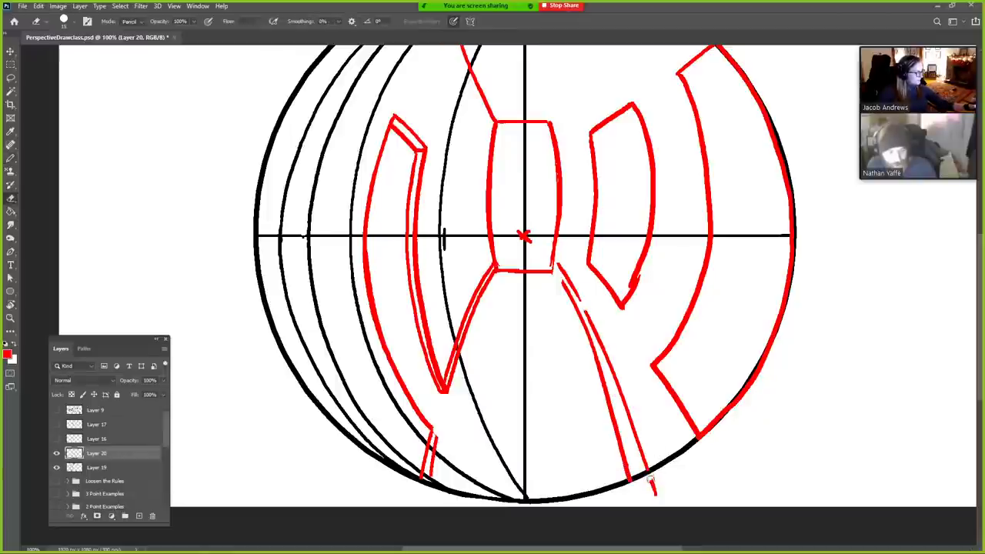
# - Draw a curved red ceiling line from the central wall's upper-right corner up to the circle's edge
pyautogui.moveTo(691, 331); pyautogui.dragTo(709, 468)
pyautogui.press('b')
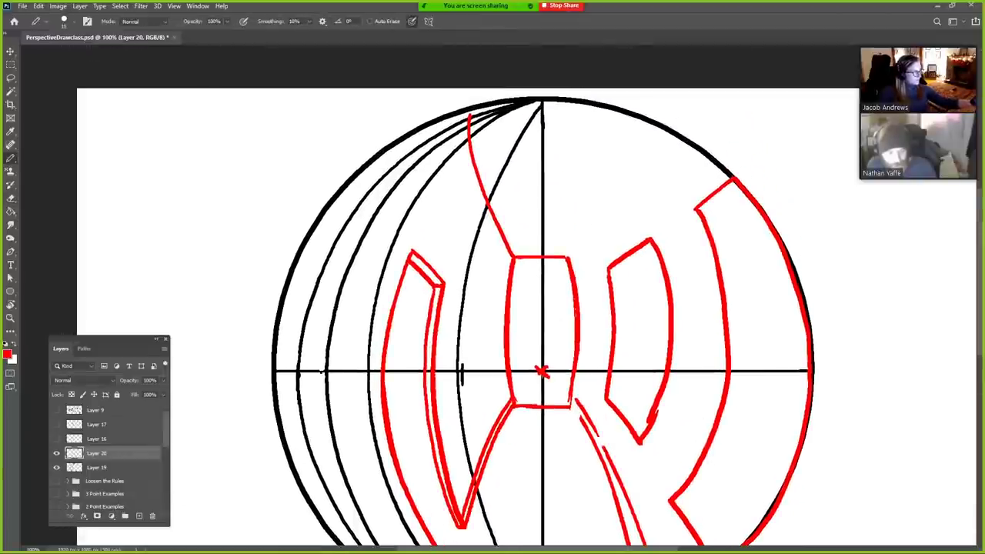
pyautogui.moveTo(569, 258); pyautogui.dragTo(613, 112)
pyautogui.press('z')
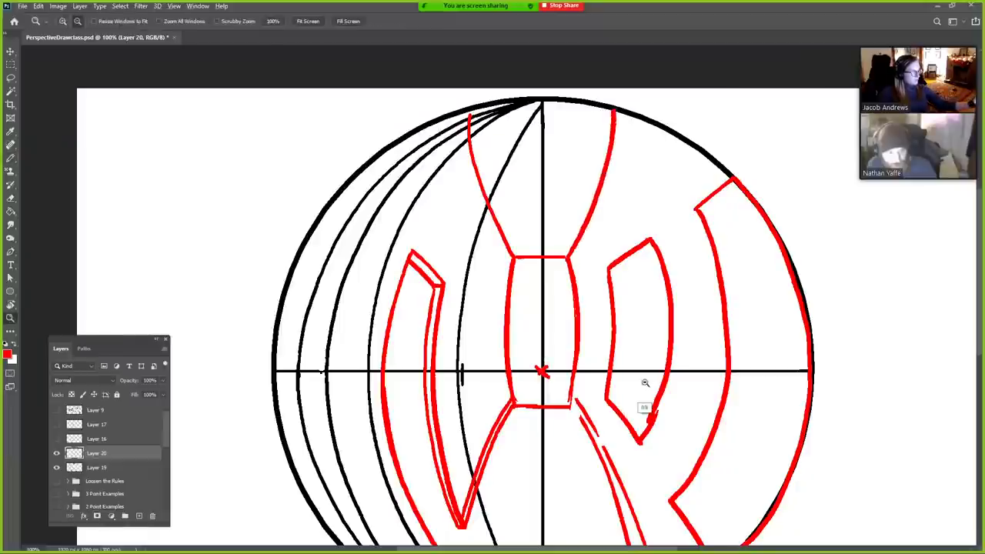
# - Draw an inner frame outline inside the small doorway on the right wall, parallel to its four sides
pyautogui.hotkey('ctrl', '-')
pyautogui.click(56, 467)
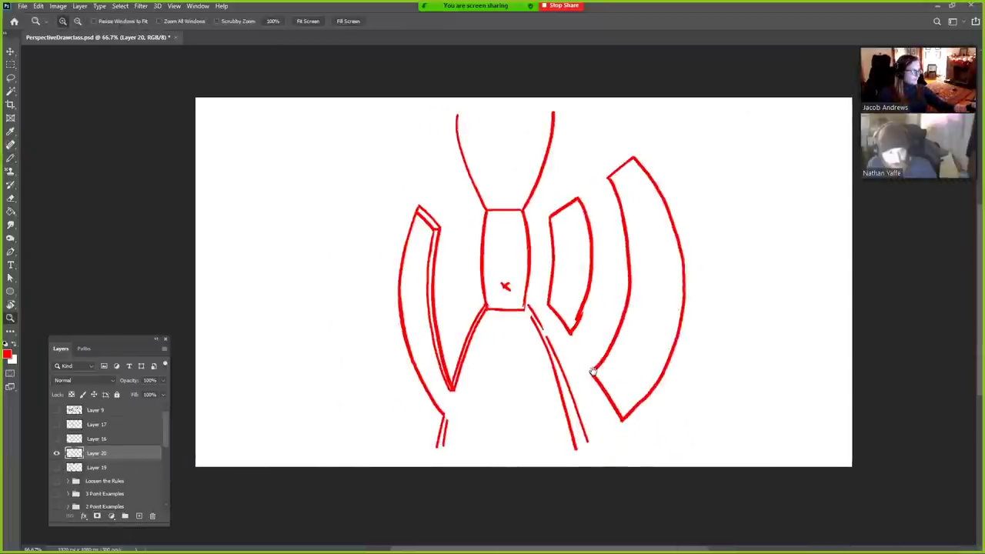
pyautogui.click(659, 346)
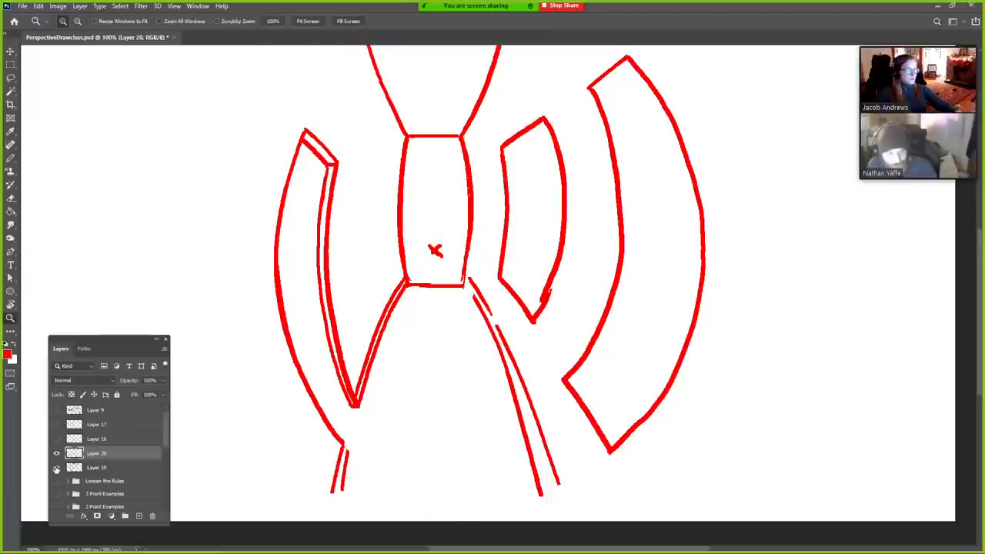
pyautogui.click(56, 467)
pyautogui.press('b')
pyautogui.moveTo(512, 155)
pyautogui.mouseDown()
pyautogui.moveTo(507, 274)
pyautogui.moveTo(529, 294)
pyautogui.mouseUp()
pyautogui.moveTo(512, 152)
pyautogui.mouseDown()
pyautogui.moveTo(537, 132)
pyautogui.moveTo(545, 240)
pyautogui.moveTo(530, 294)
pyautogui.mouseUp()
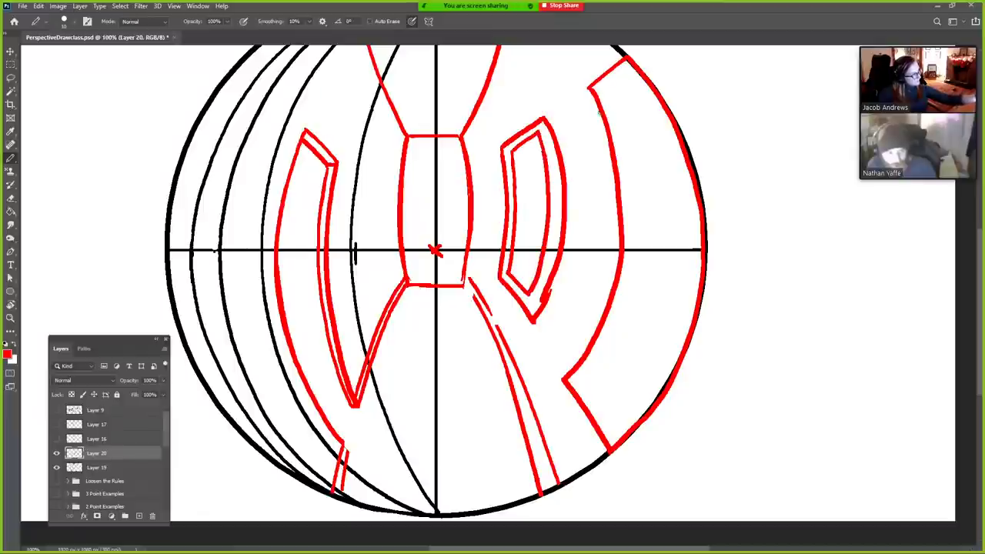
# - Add inner frame lines along the large right doorway's inner side, bottom and top edges
pyautogui.moveTo(604, 91); pyautogui.dragTo(628, 235)
pyautogui.moveTo(615, 89)
pyautogui.mouseDown()
pyautogui.moveTo(632, 279)
pyautogui.moveTo(592, 374)
pyautogui.moveTo(596, 404)
pyautogui.moveTo(625, 445)
pyautogui.mouseUp()
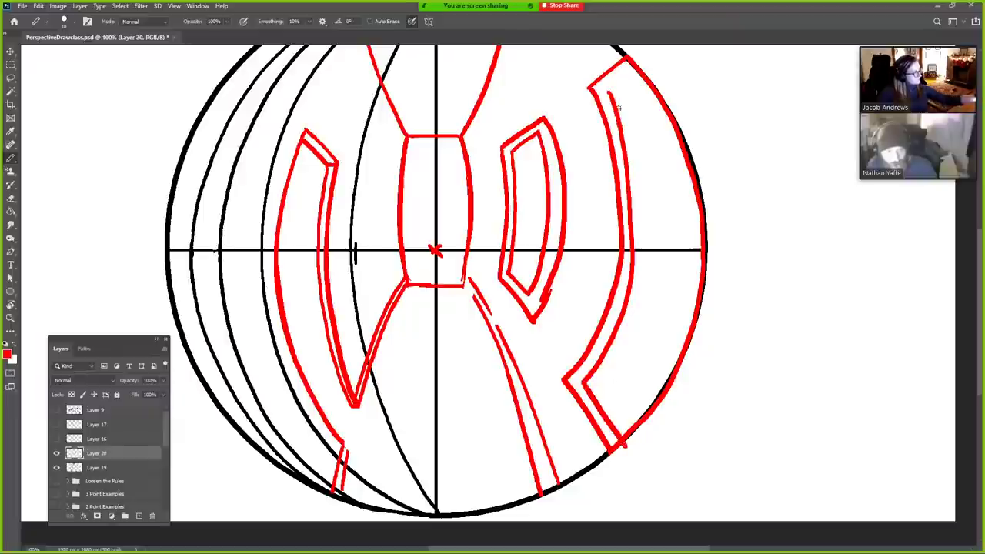
pyautogui.moveTo(609, 90); pyautogui.dragTo(643, 66)
pyautogui.moveTo(624, 371)
pyautogui.mouseDown()
pyautogui.moveTo(712, 398)
pyautogui.moveTo(707, 414)
pyautogui.mouseUp()
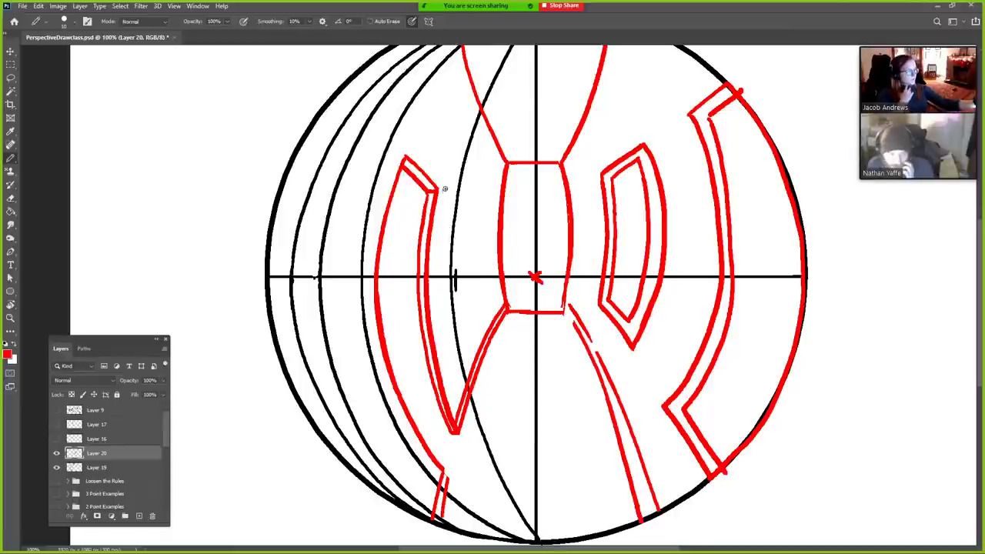
# - Draw a curved trim line just outside the left doorway's inner side, down to the floor line
pyautogui.moveTo(443, 191)
pyautogui.mouseDown()
pyautogui.moveTo(440, 324)
pyautogui.moveTo(457, 397)
pyautogui.mouseUp()
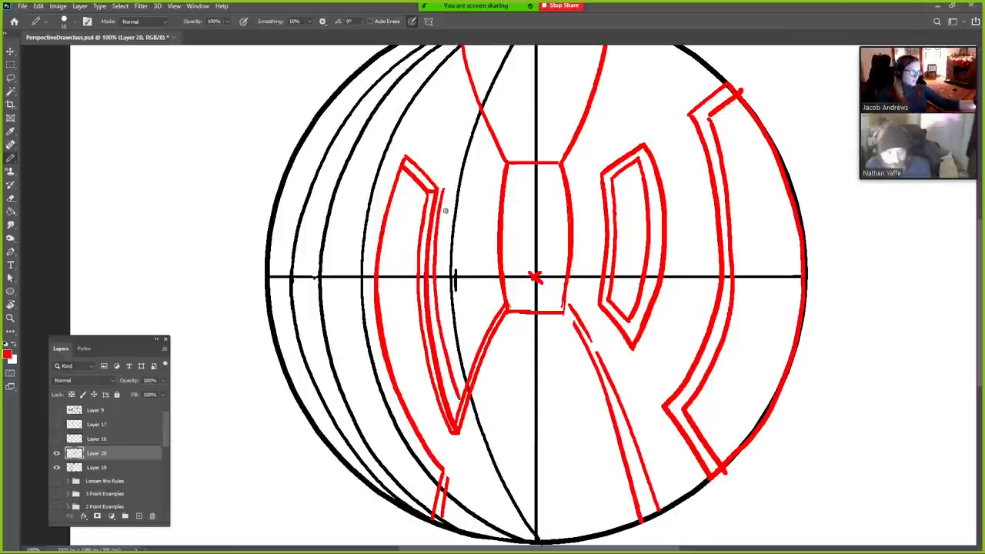
pyautogui.hotkey('ctrl', 'z')
pyautogui.moveTo(442, 189)
pyautogui.mouseDown()
pyautogui.moveTo(444, 367)
pyautogui.moveTo(456, 406)
pyautogui.mouseUp()
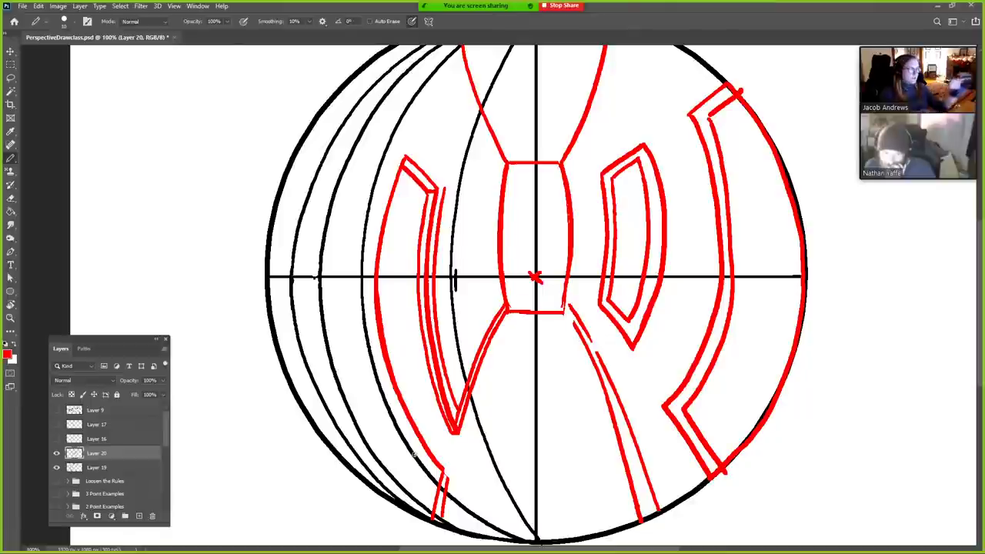
# - Doodle a small figure inside the small right frame and redraw the frame's inner left line closer to its outer edge
pyautogui.moveTo(628, 216); pyautogui.dragTo(631, 240)
pyautogui.press('e')
pyautogui.moveTo(615, 174); pyautogui.dragTo(609, 294)
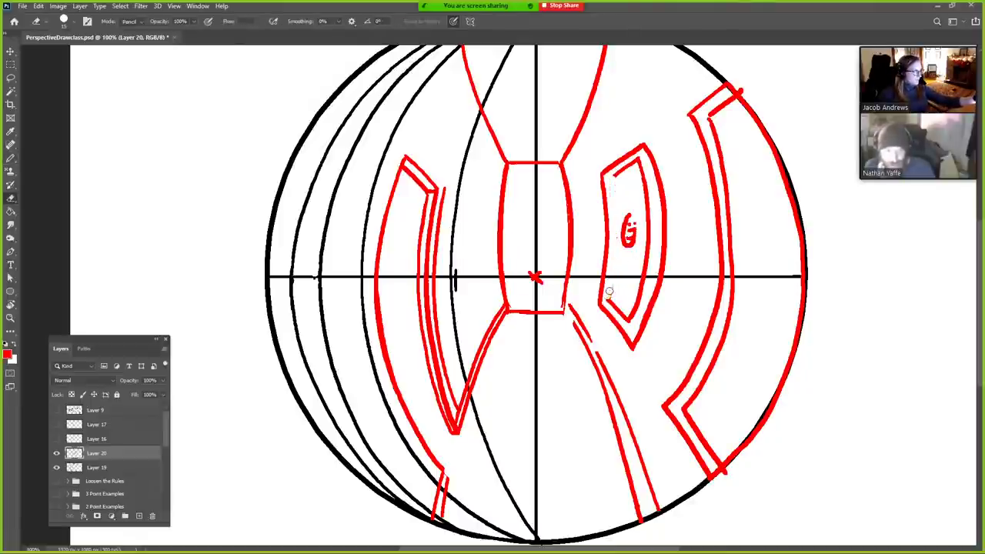
pyautogui.press('b')
pyautogui.moveTo(627, 200); pyautogui.dragTo(635, 214)
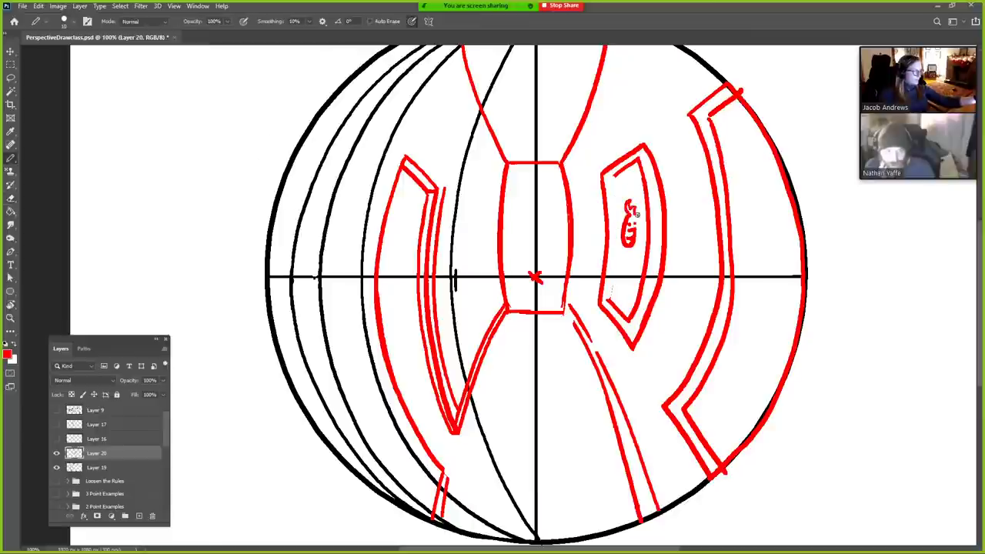
pyautogui.moveTo(609, 178); pyautogui.dragTo(610, 303)
# - Mark the small right frame's upper-left corner and right side with arrows, and undo the arrows
pyautogui.moveTo(656, 208)
pyautogui.mouseDown()
pyautogui.moveTo(675, 205)
pyautogui.moveTo(658, 216)
pyautogui.mouseUp()
pyautogui.hotkey('ctrl', 'z')
pyautogui.moveTo(598, 148); pyautogui.dragTo(605, 159)
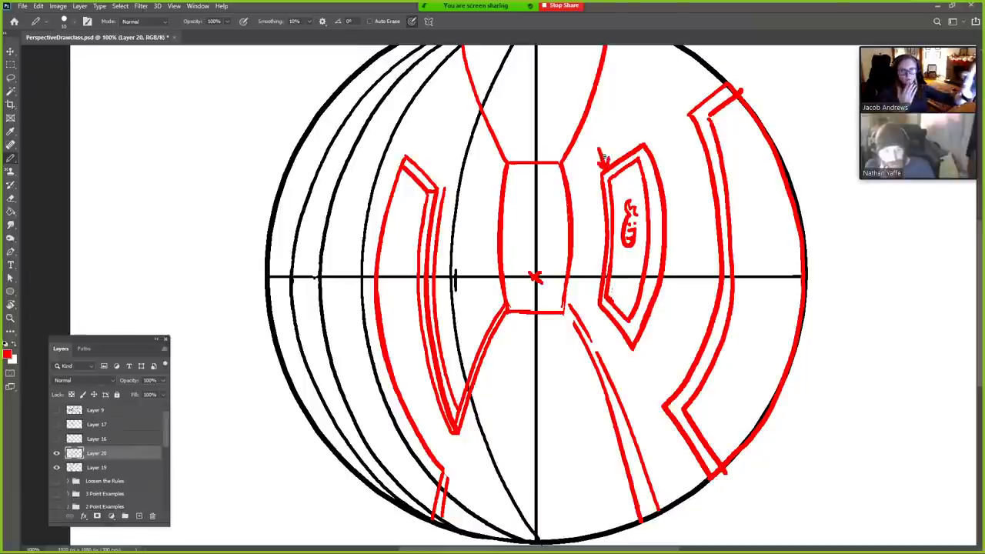
pyautogui.moveTo(684, 206); pyautogui.dragTo(666, 211)
pyautogui.moveTo(679, 202); pyautogui.dragTo(683, 216)
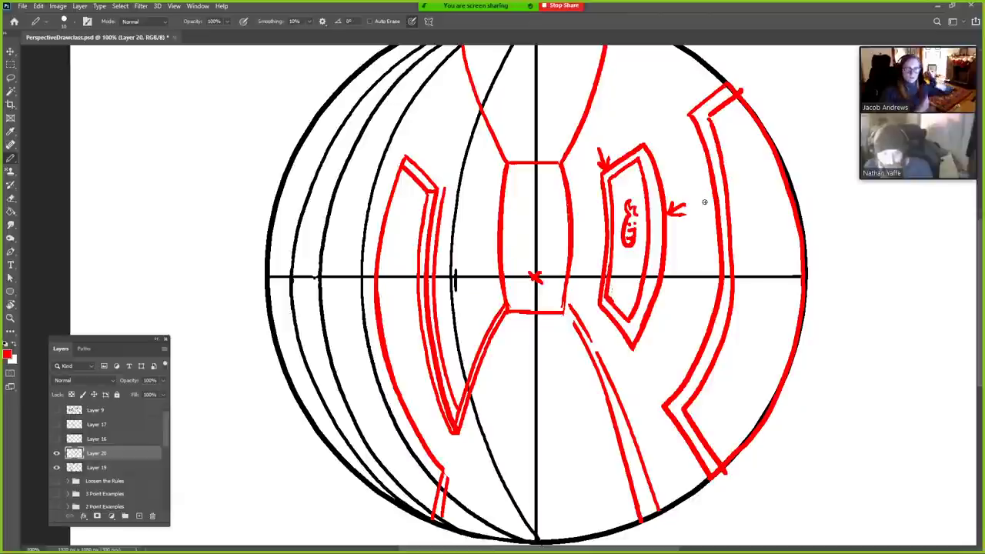
pyautogui.hotkey('ctrl', 'z')
pyautogui.hotkey('ctrl', 'z')
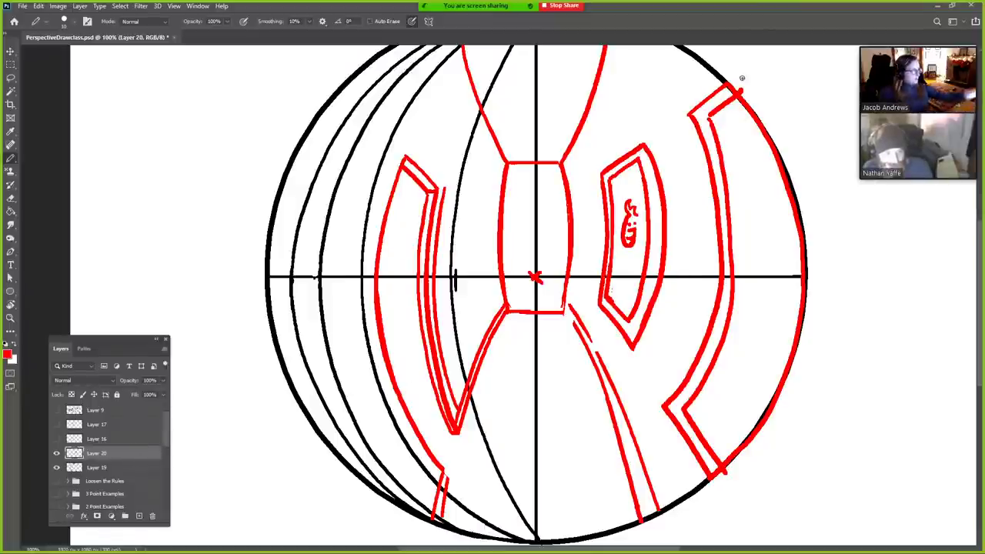
# - Erase the line overshooting the large right doorway's top corner and outline the left doorway's outer frame
pyautogui.press('e')
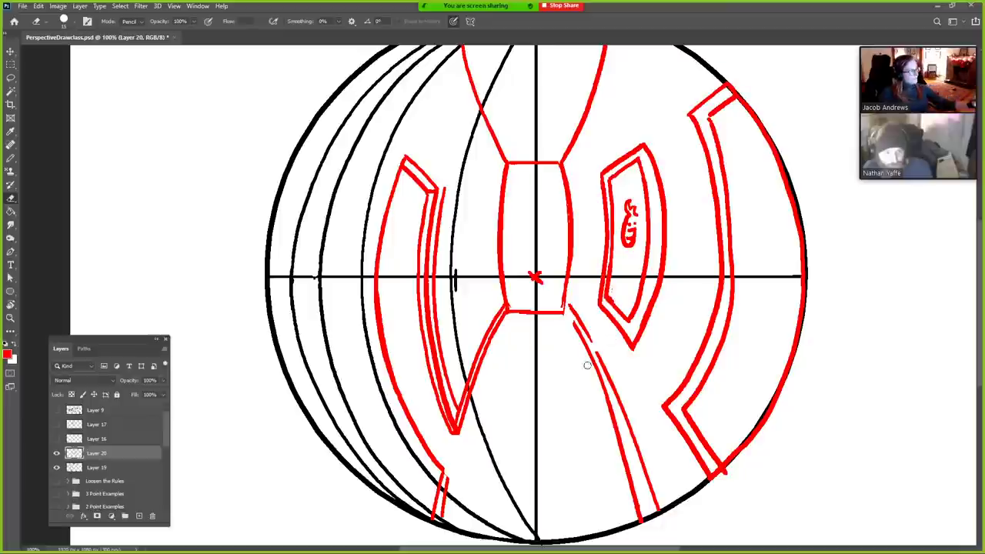
pyautogui.moveTo(650, 400); pyautogui.dragTo(667, 372)
pyautogui.press('b')
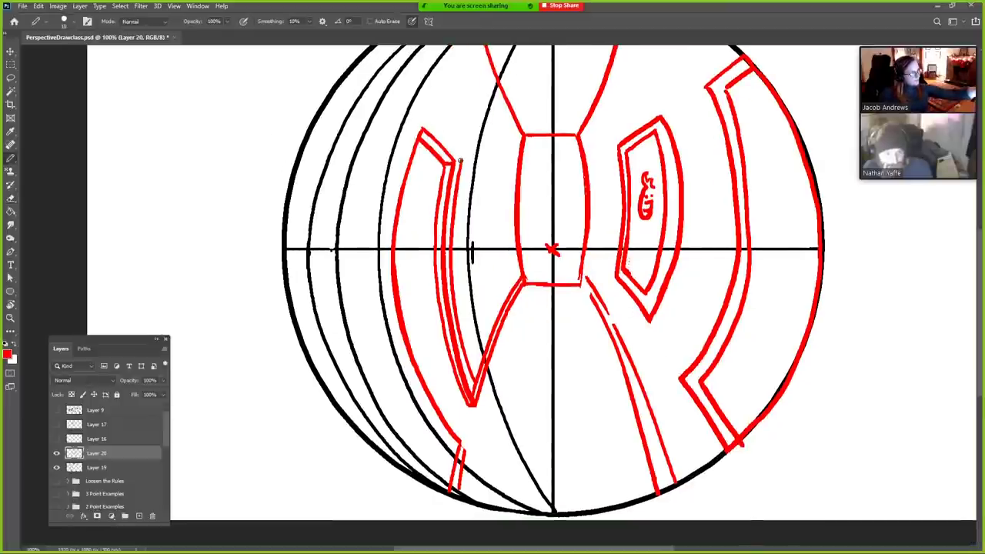
pyautogui.moveTo(418, 110)
pyautogui.mouseDown()
pyautogui.moveTo(431, 130)
pyautogui.moveTo(402, 137)
pyautogui.moveTo(369, 289)
pyautogui.moveTo(460, 461)
pyautogui.mouseUp()
pyautogui.press('e')
pyautogui.press('b')
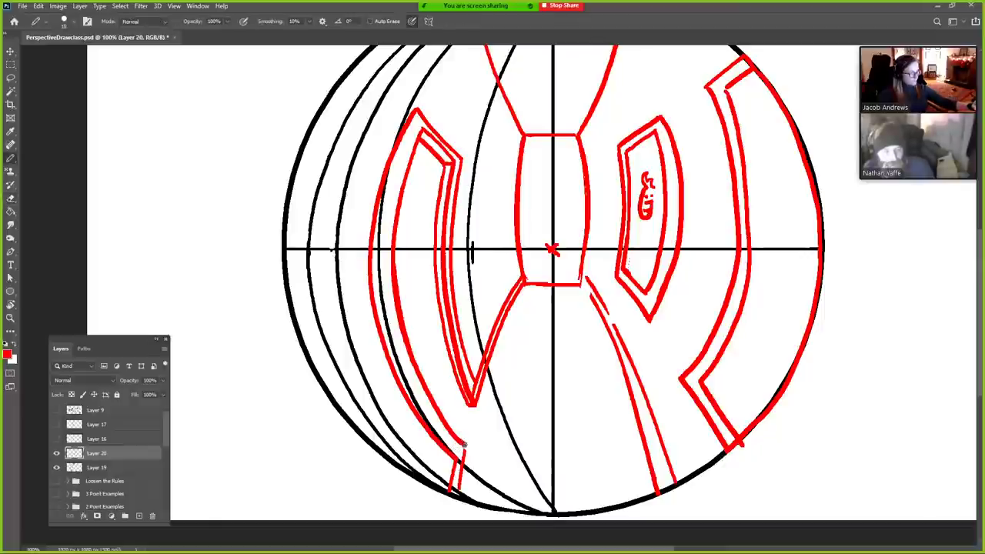
# - Hide the curved grid on Layer 19 and erase the red X centre mark from the central wall
pyautogui.click(56, 468)
pyautogui.press('z')
pyautogui.hotkey('ctrl', '-')
pyautogui.moveTo(680, 408); pyautogui.dragTo(771, 460)
pyautogui.press('e')
pyautogui.moveTo(585, 319)
pyautogui.mouseDown()
pyautogui.moveTo(594, 311)
pyautogui.moveTo(581, 312)
pyautogui.mouseUp()
# - Double both curved ceiling lines with parallel moulding lines from the central wall's upper corners
pyautogui.press('b')
pyautogui.moveTo(564, 245); pyautogui.dragTo(531, 146)
pyautogui.moveTo(606, 243)
pyautogui.mouseDown()
pyautogui.moveTo(632, 197)
pyautogui.moveTo(637, 146)
pyautogui.mouseUp()
pyautogui.hotkey('ctrl', 'z')
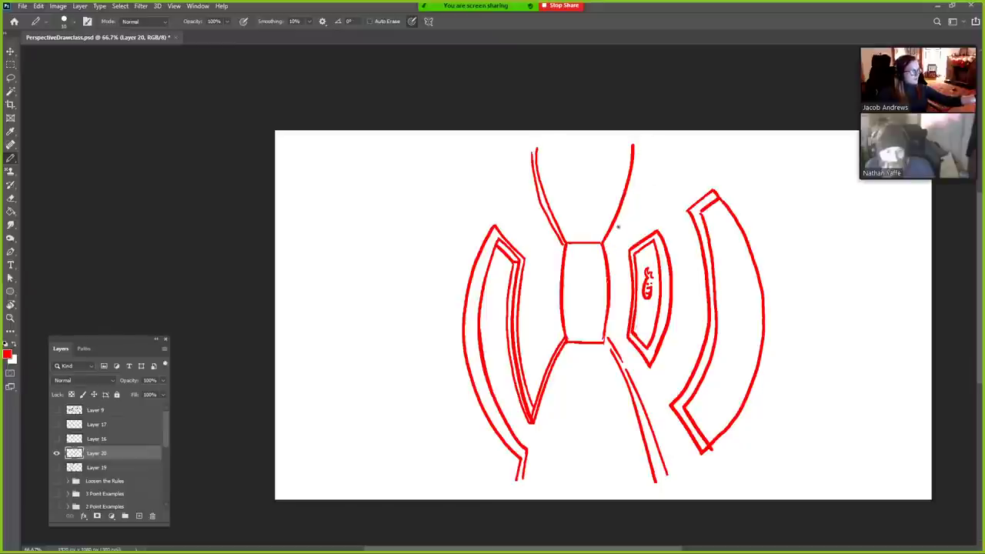
pyautogui.moveTo(606, 245); pyautogui.dragTo(643, 144)
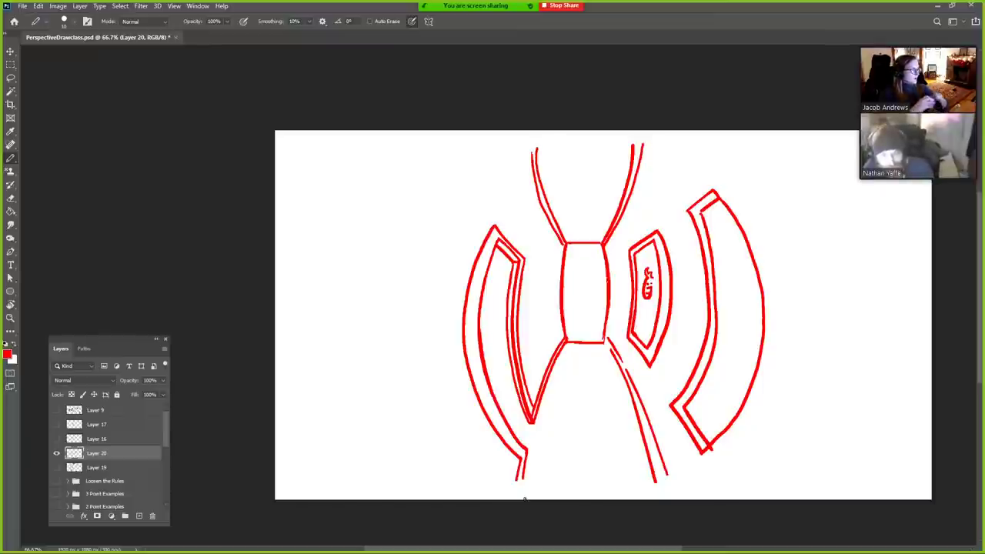
# - Draw the two widening sides and the short far edge of a rug on the corridor floor
pyautogui.moveTo(579, 340); pyautogui.dragTo(548, 485)
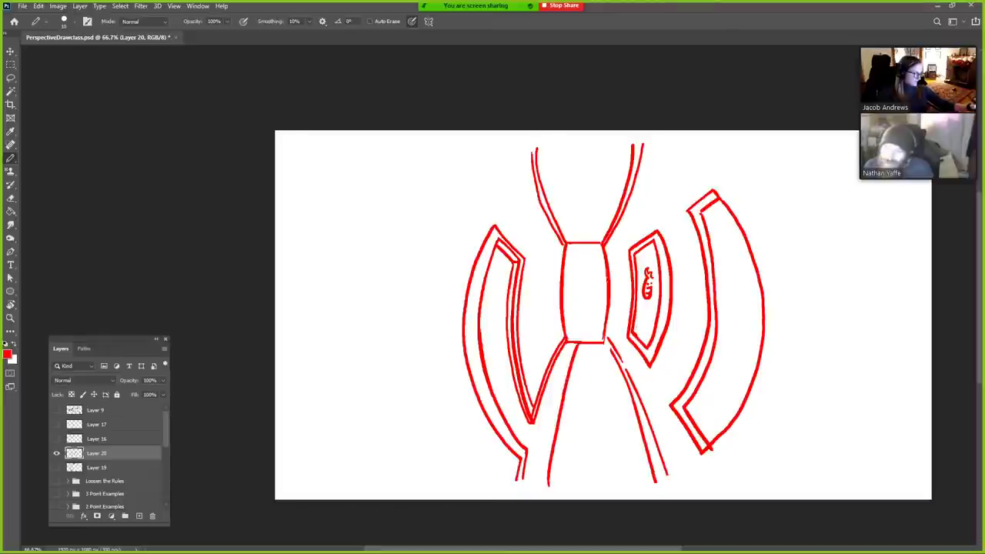
pyautogui.moveTo(597, 347); pyautogui.dragTo(613, 487)
pyautogui.moveTo(575, 349); pyautogui.dragTo(603, 348)
pyautogui.press('e')
pyautogui.press('b')
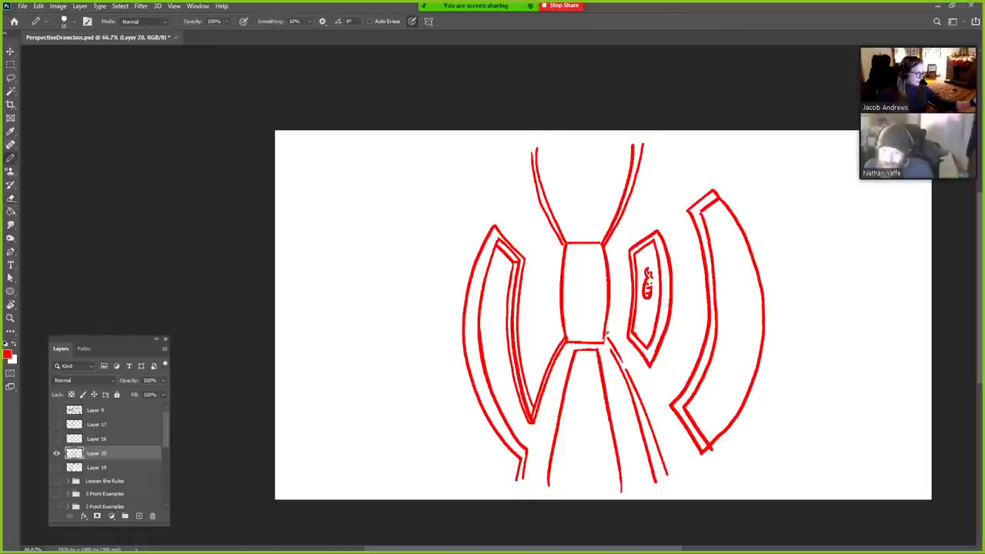
# - Close the rug with a straight near edge and add an inner border line along each side
pyautogui.press('e')
pyautogui.moveTo(550, 485); pyautogui.dragTo(539, 483)
pyautogui.moveTo(634, 479); pyautogui.dragTo(627, 493)
pyautogui.press('b')
pyautogui.moveTo(548, 483); pyautogui.dragTo(620, 481)
pyautogui.moveTo(577, 354); pyautogui.dragTo(558, 479)
pyautogui.moveTo(592, 354); pyautogui.dragTo(614, 480)
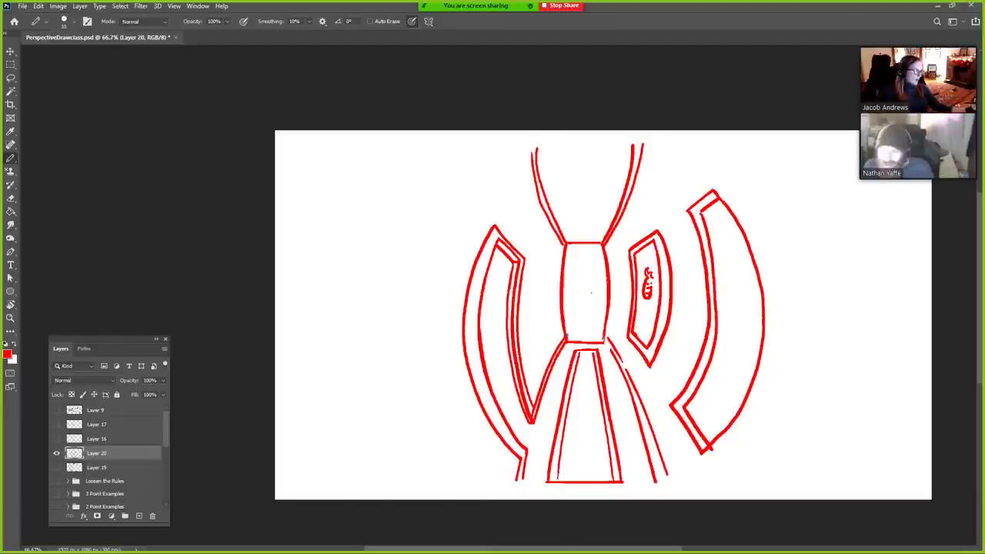
# - Redraw the central wall's bottom edge slightly higher in place of the old one, and join the right floor line to its corner
pyautogui.press('e')
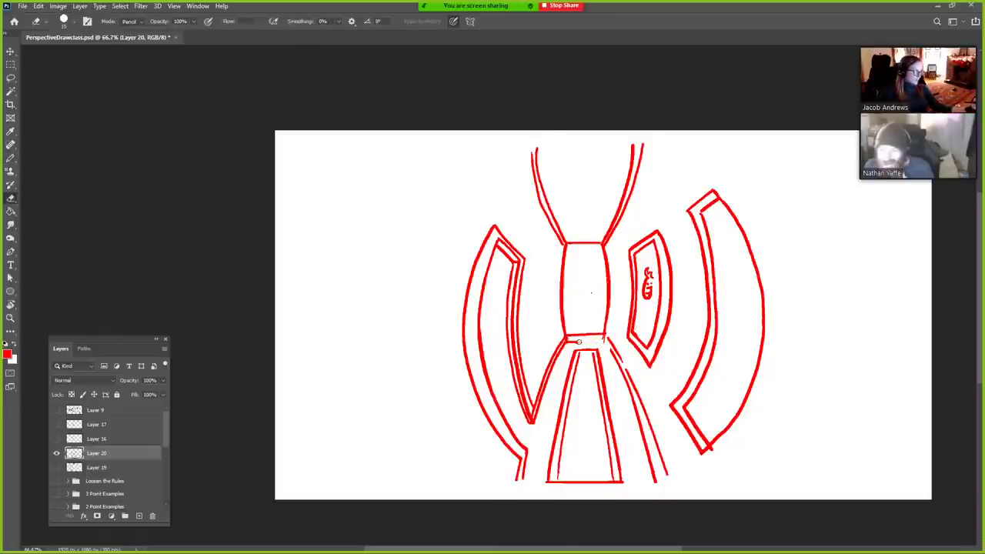
pyautogui.press('b')
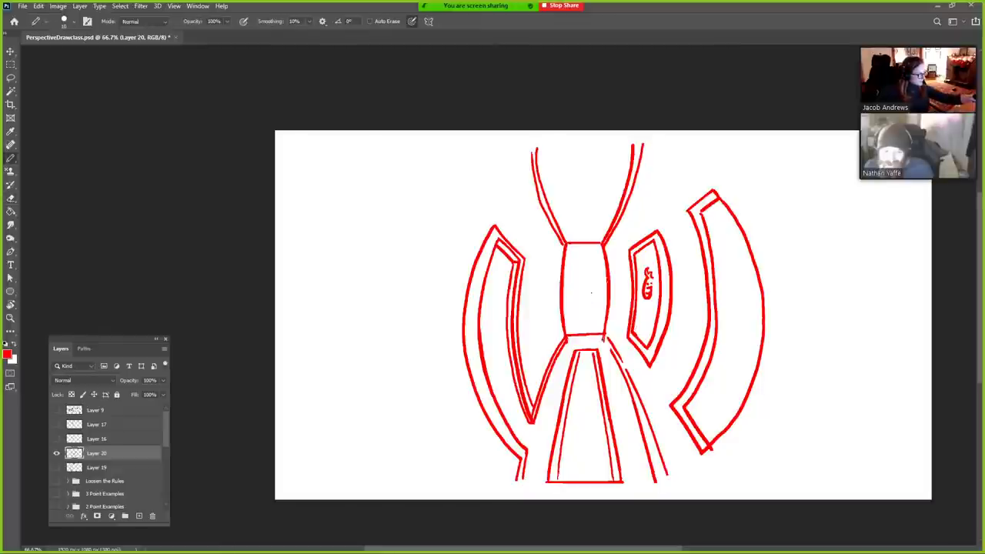
pyautogui.moveTo(605, 336); pyautogui.dragTo(625, 368)
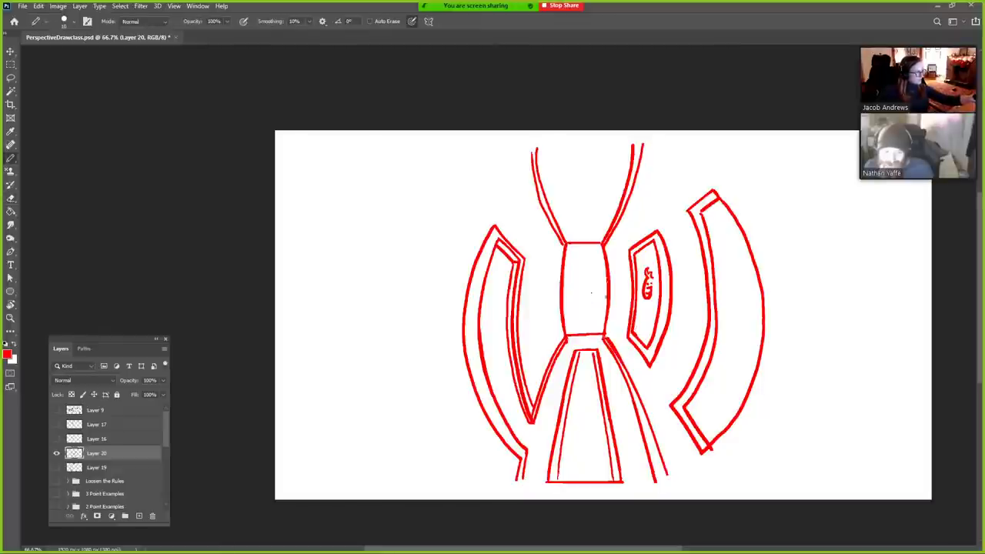
pyautogui.press('e')
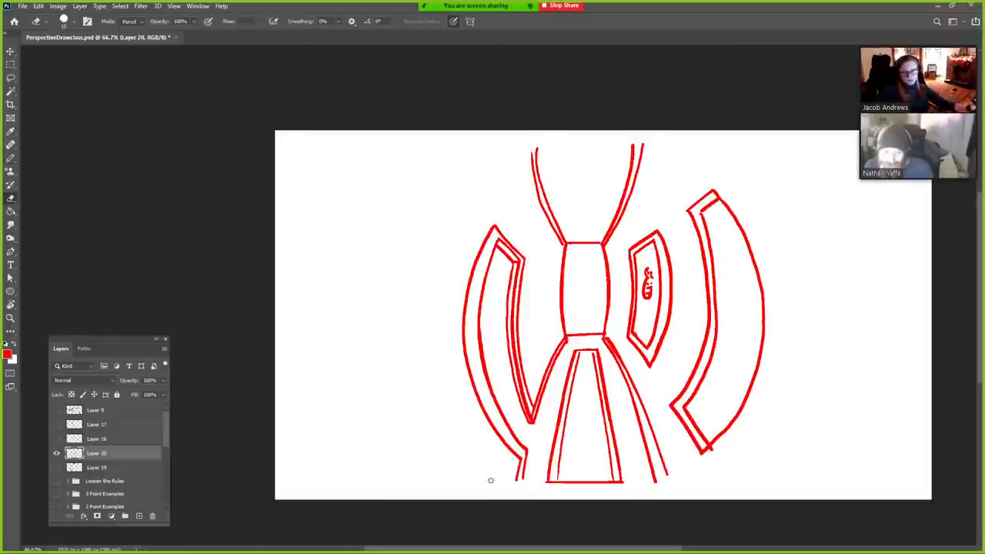
pyautogui.press('b')
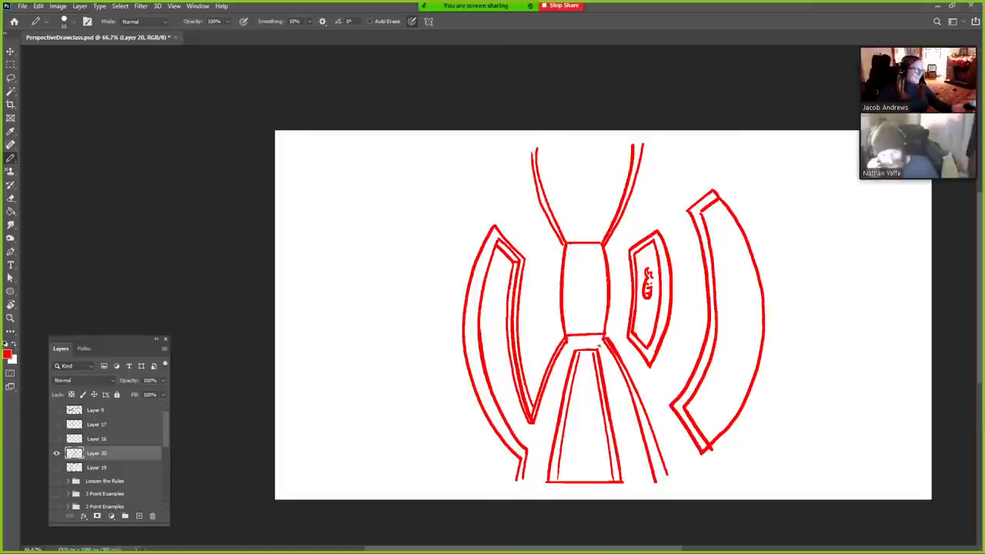
# - Complete the rug's inner border with lines along its far and near edges
pyautogui.moveTo(578, 354); pyautogui.dragTo(597, 355)
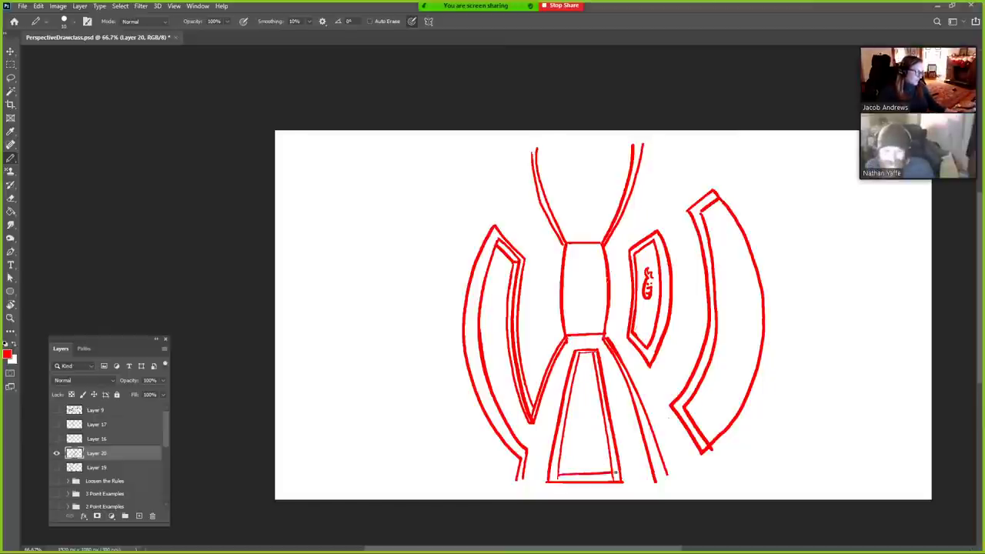
pyautogui.press('r')
pyautogui.moveTo(616, 476); pyautogui.dragTo(543, 445)
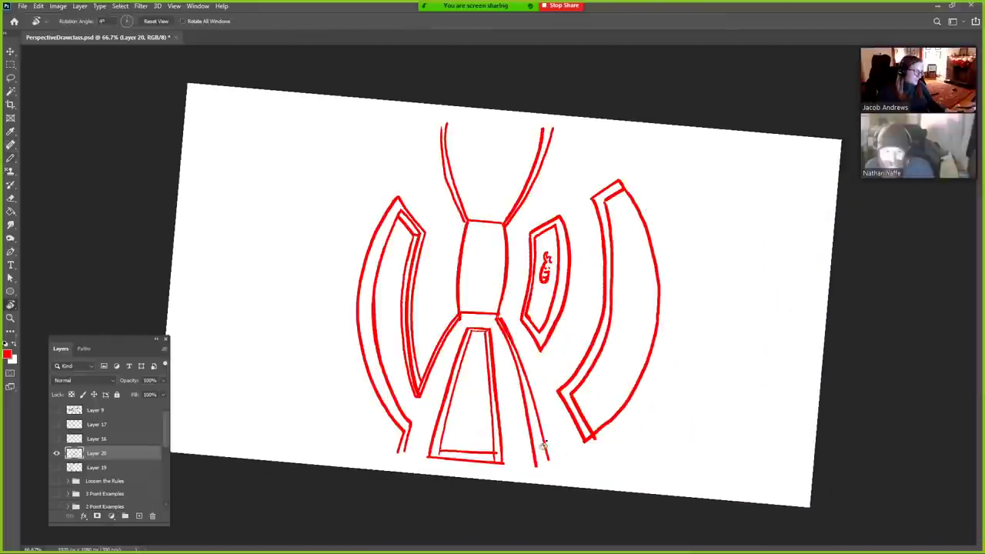
pyautogui.click(157, 21)
pyautogui.press('b')
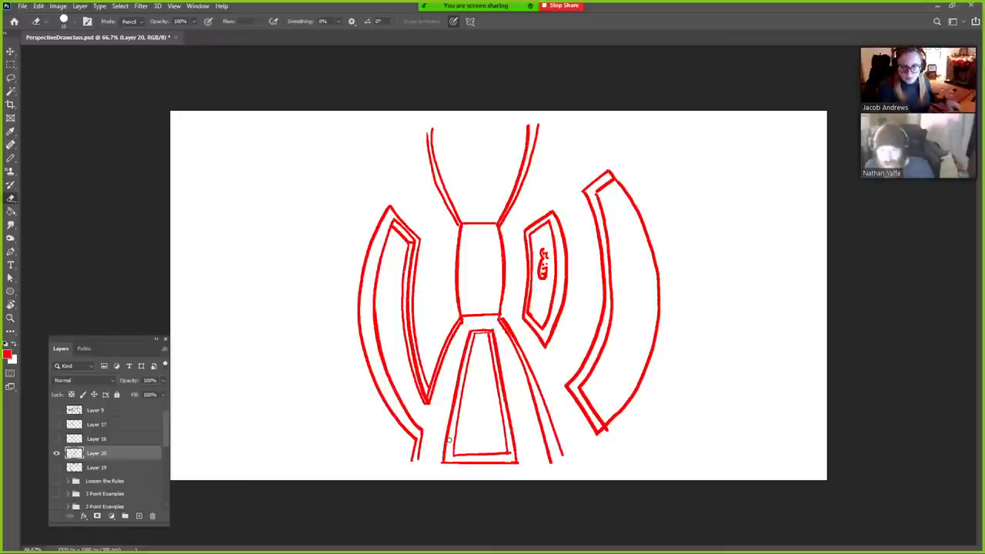
# - Hide the corridor drawing on Layer 20 and show Layer 15 in the 2 Point Examples group
pyautogui.click(56, 454)
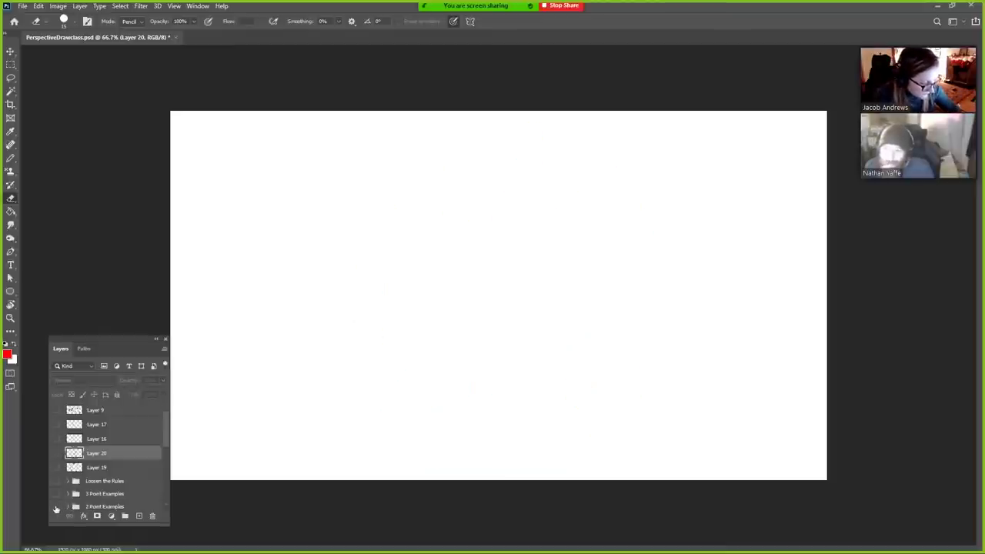
pyautogui.moveTo(164, 440); pyautogui.dragTo(165, 454)
pyautogui.click(67, 477)
pyautogui.click(56, 491)
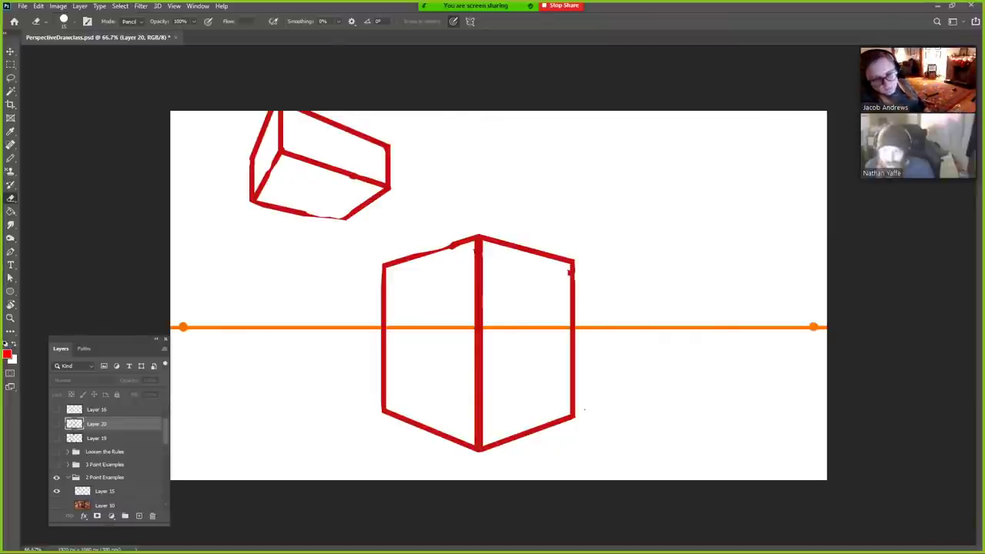
# - Set the foreground colour to dark red c50f0f and make Layer 15 the active layer
pyautogui.click(7, 354)
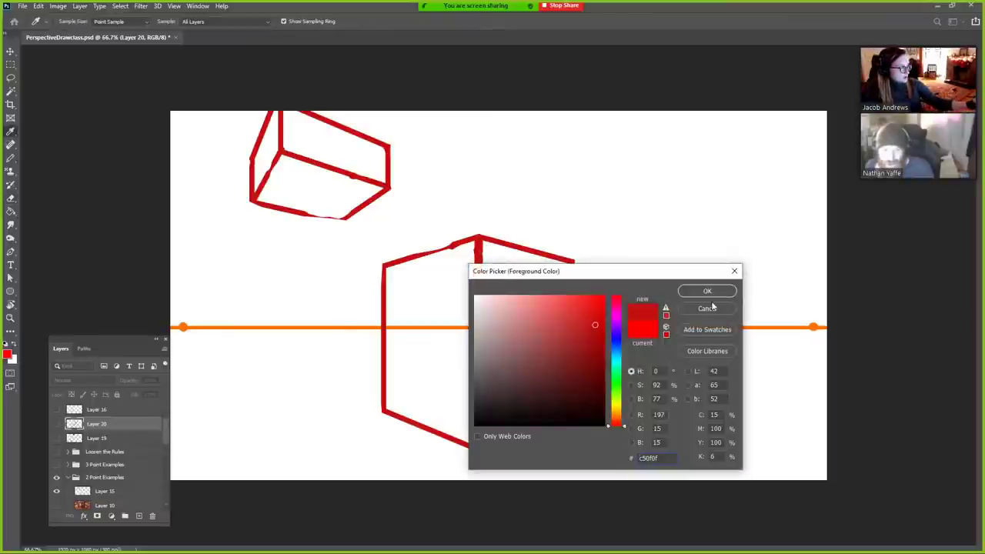
pyautogui.click(707, 292)
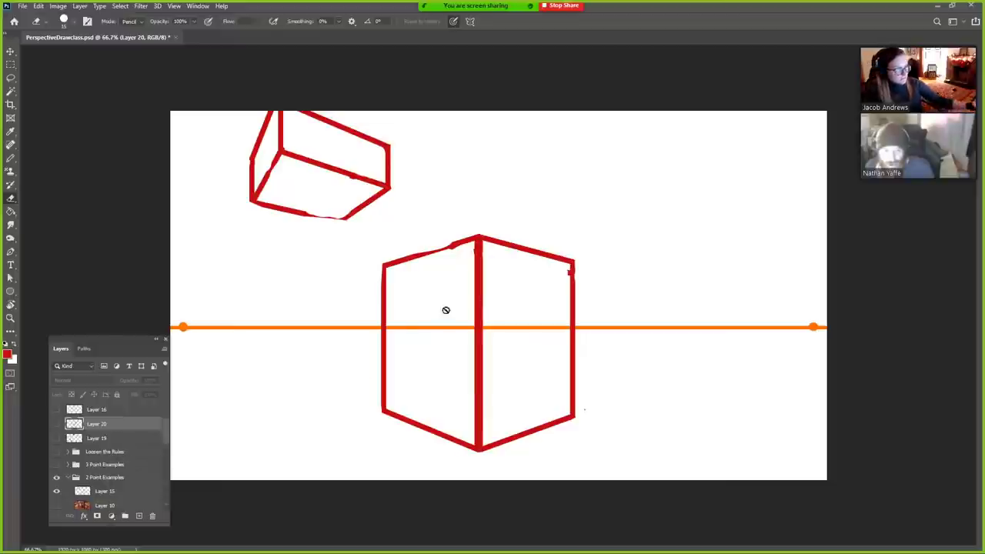
pyautogui.click(104, 491)
# - Pencil a short vertical edge above the horizon, right of the central box, and run lines from both its ends to both vanishing points
pyautogui.press('b')
pyautogui.moveTo(666, 152); pyautogui.dragTo(666, 185)
pyautogui.keyDown('shift'); pyautogui.click(814, 327); pyautogui.keyUp('shift')
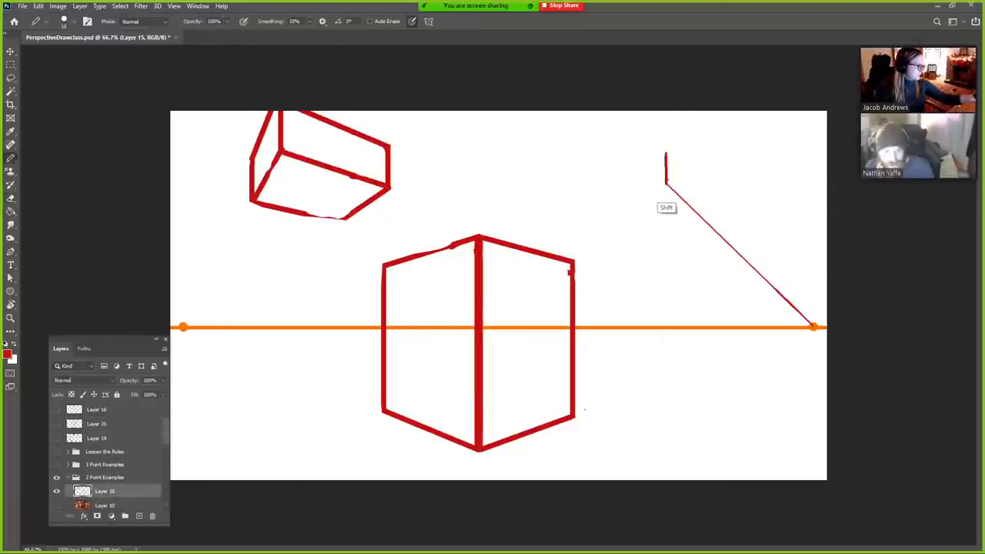
pyautogui.keyDown('shift'); pyautogui.click(665, 153); pyautogui.keyUp('shift')
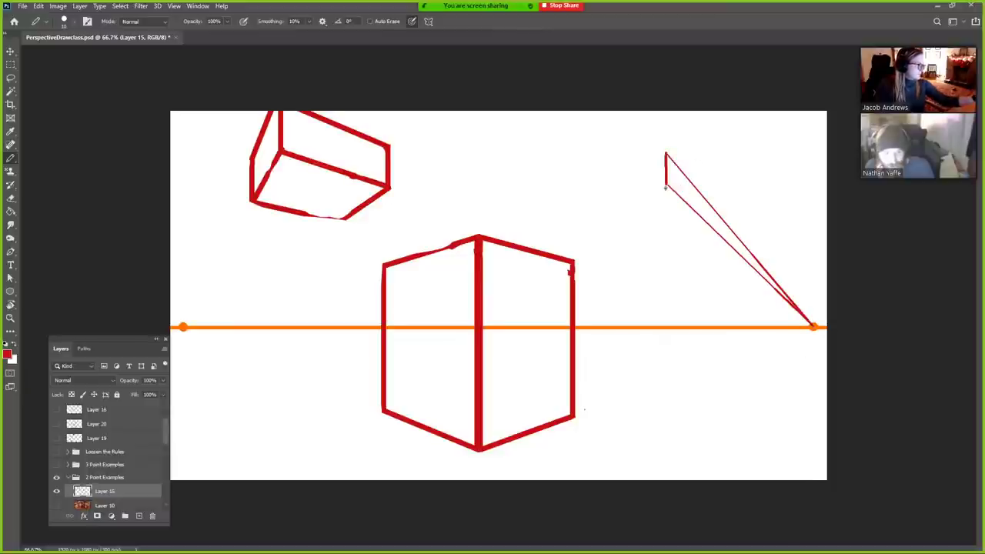
pyautogui.press('shift')
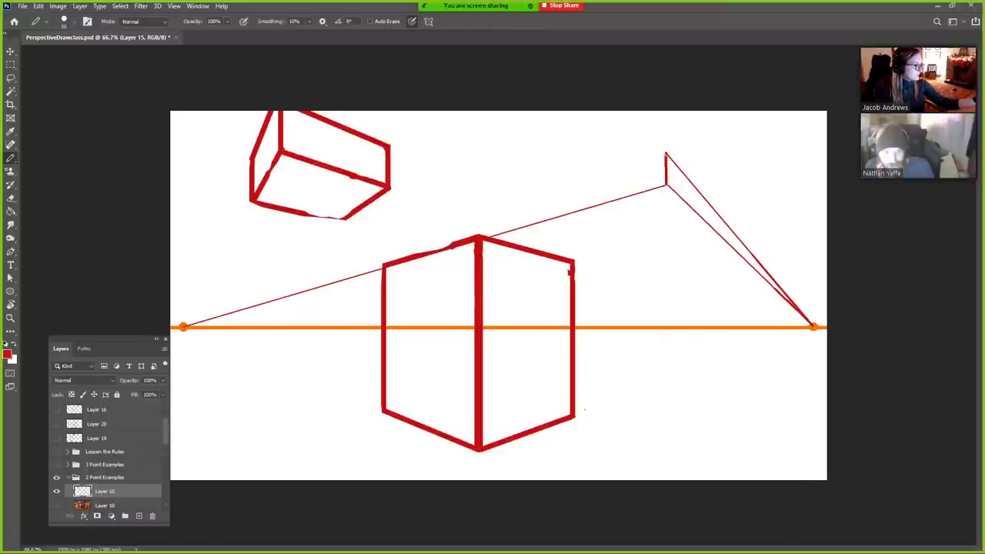
pyautogui.keyDown('shift'); pyautogui.click(184, 328); pyautogui.keyUp('shift')
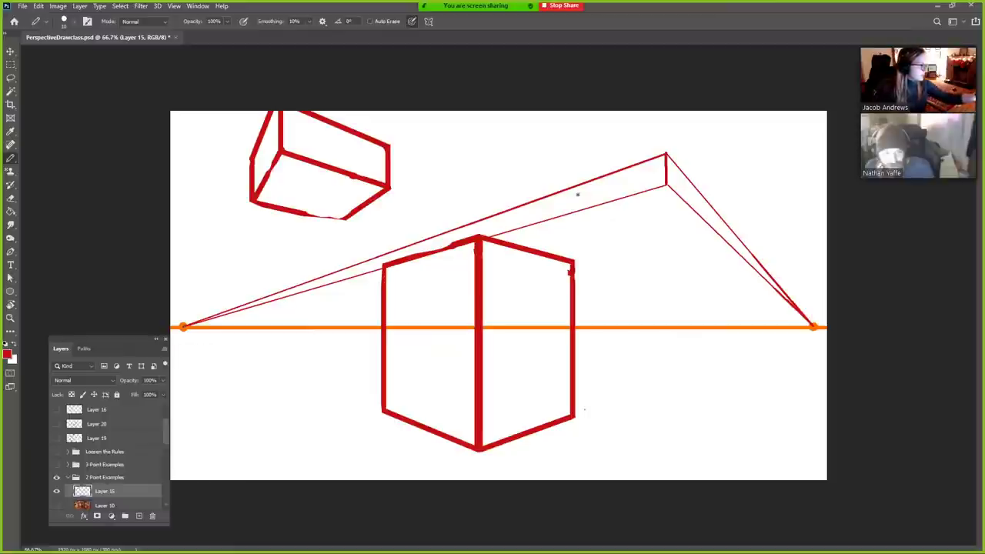
# - Add the new box's left vertical edge and the two receding lines that close its underside, aimed at the opposite vanishing points
pyautogui.moveTo(575, 187); pyautogui.dragTo(576, 212)
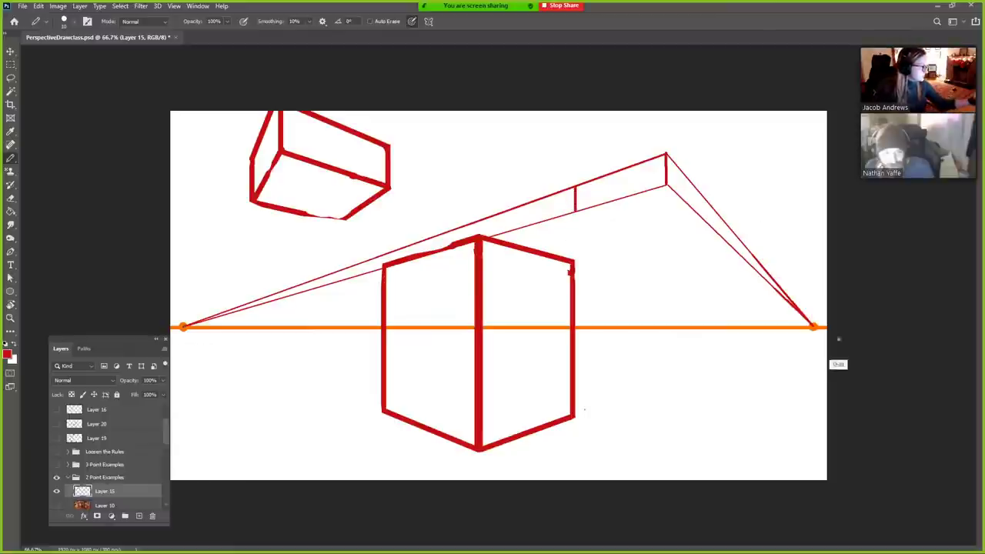
pyautogui.keyDown('shift'); pyautogui.click(814, 326); pyautogui.keyUp('shift')
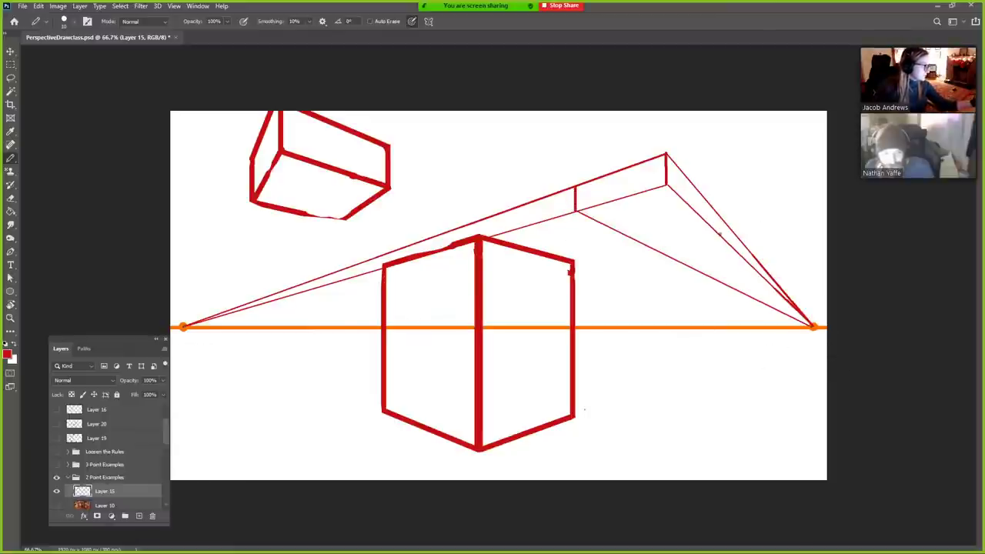
pyautogui.keyDown('shift'); pyautogui.click(182, 327); pyautogui.keyUp('shift')
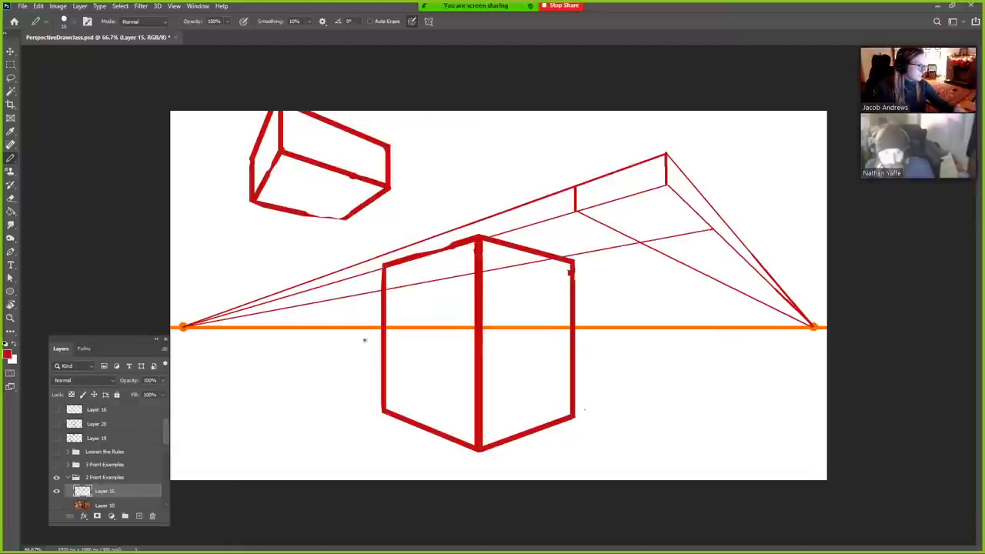
# - Erase the guide lines just beyond the new box's corners and draw its short right vertical edge
pyautogui.press('e')
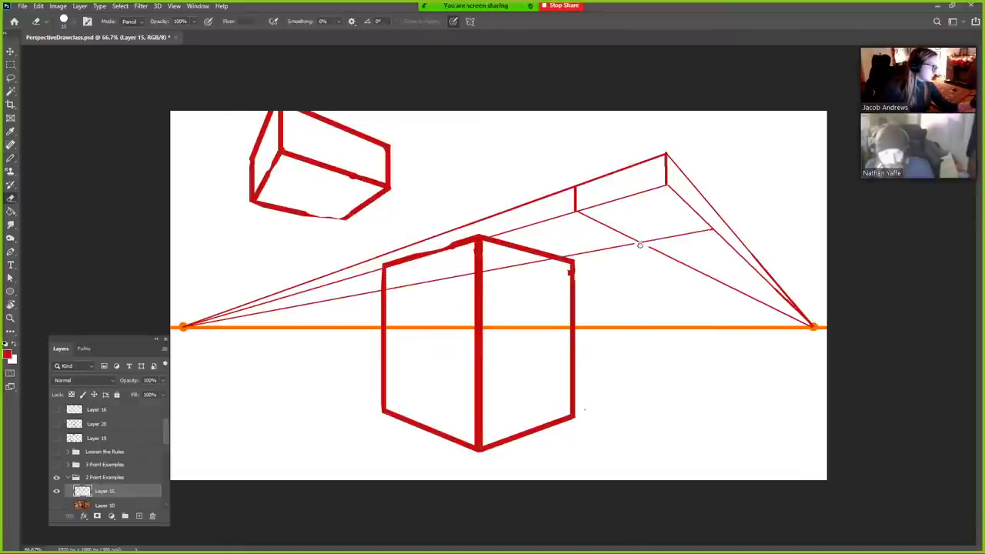
pyautogui.moveTo(571, 214); pyautogui.dragTo(573, 187)
pyautogui.press('b')
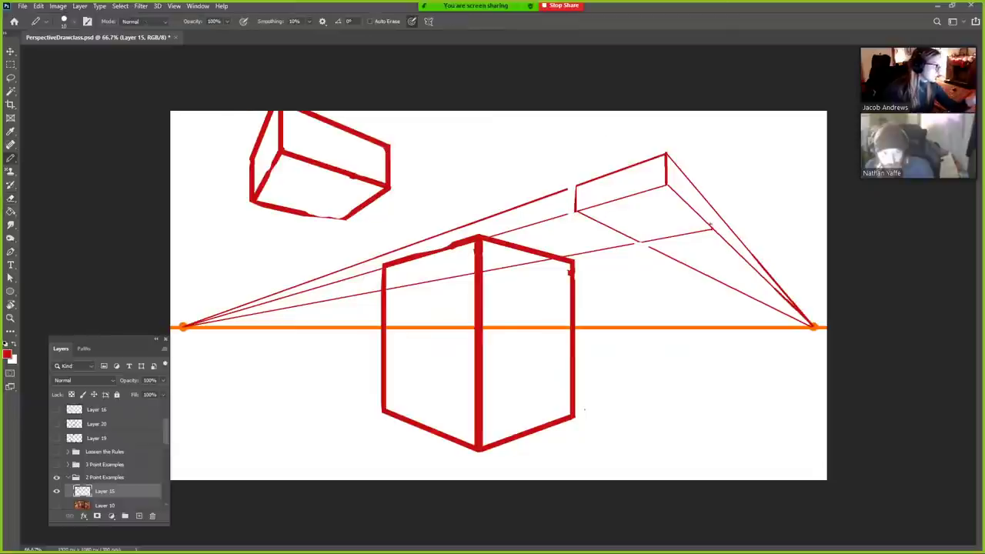
pyautogui.press('e')
pyautogui.moveTo(716, 207); pyautogui.dragTo(721, 224)
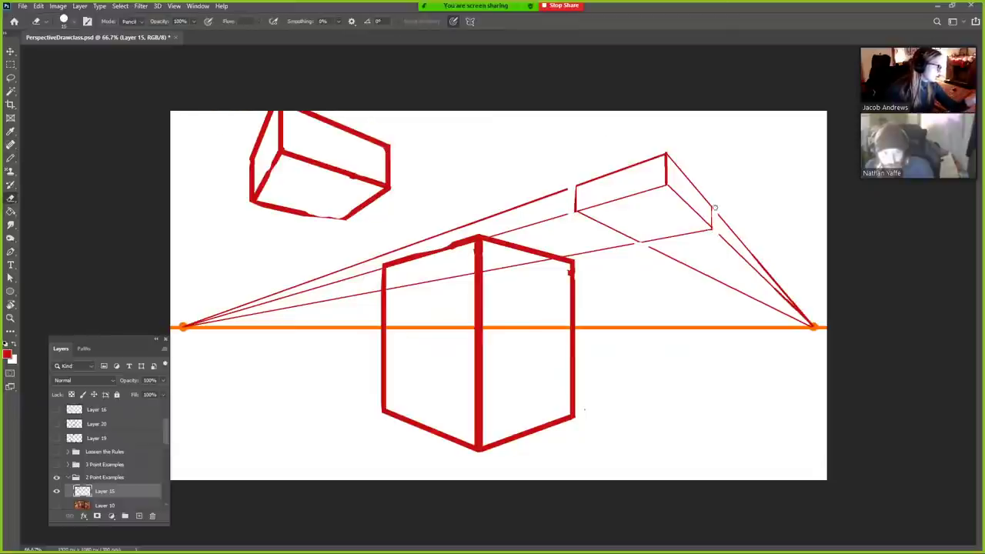
# - Select the detached guide lines running to the right vanishing point with the Magic Wand and delete them
pyautogui.press('w')
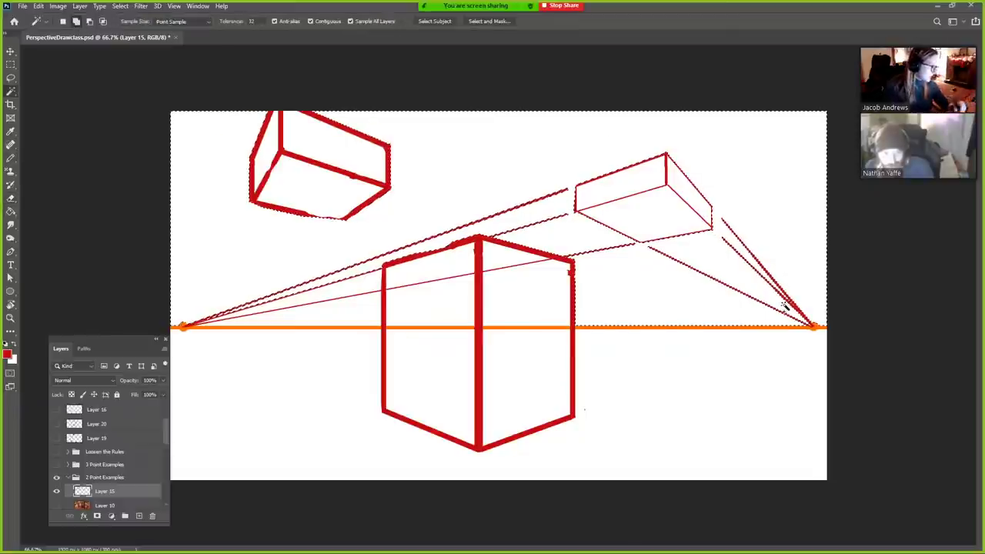
pyautogui.click(776, 327)
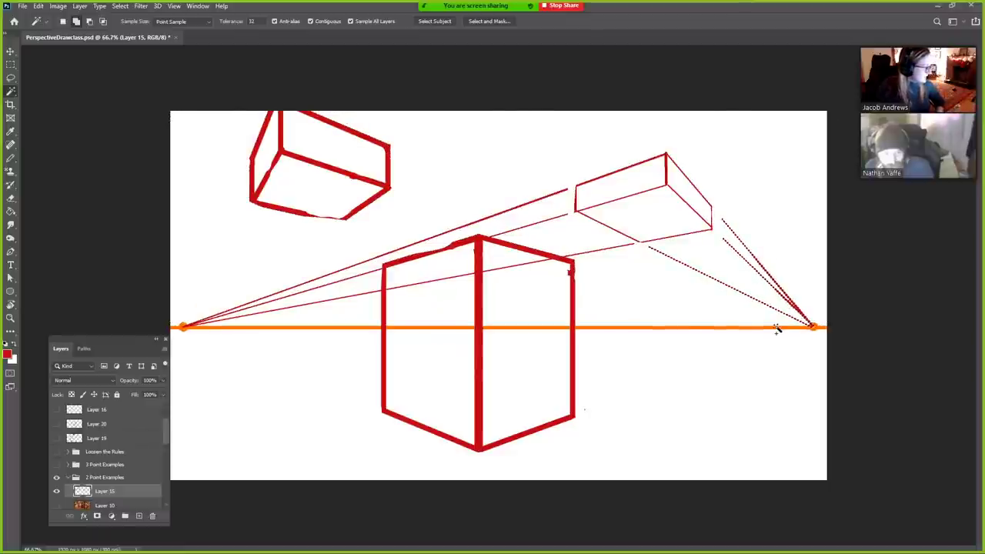
pyautogui.press('Delete')
# - Erase gaps where the left-hand guide lines touch the central box so they are detached from its edges
pyautogui.click(414, 248)
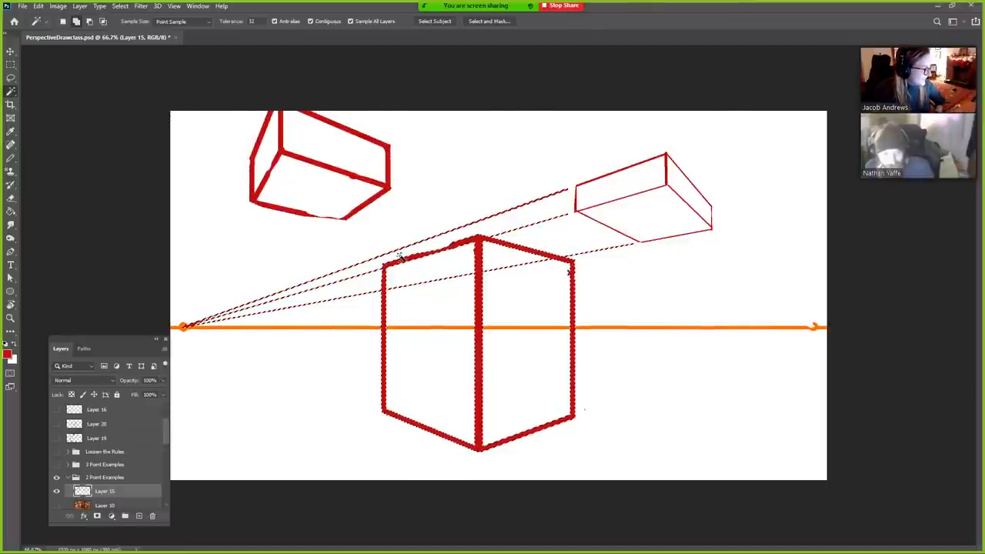
pyautogui.press('e')
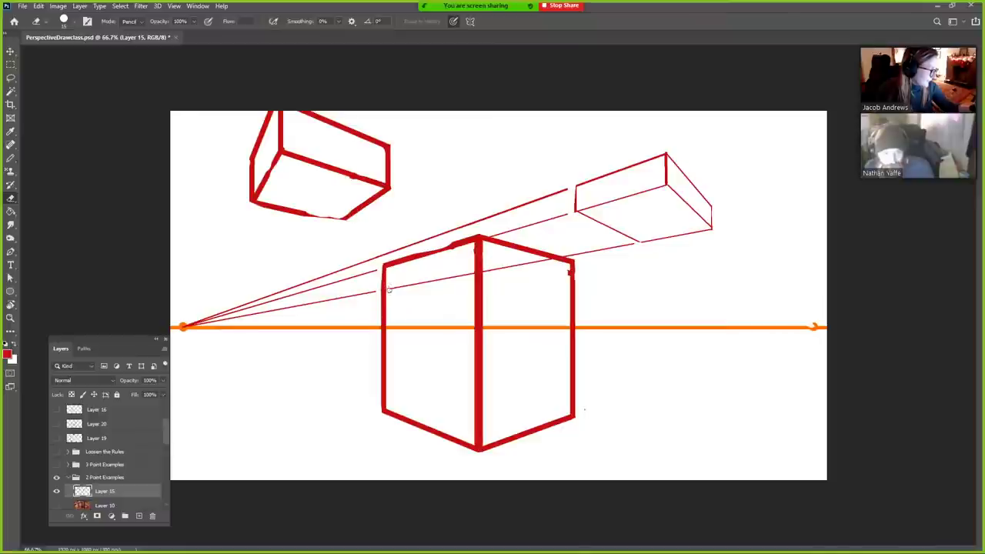
pyautogui.moveTo(485, 269)
pyautogui.mouseDown()
pyautogui.moveTo(550, 261)
pyautogui.moveTo(535, 265)
pyautogui.mouseUp()
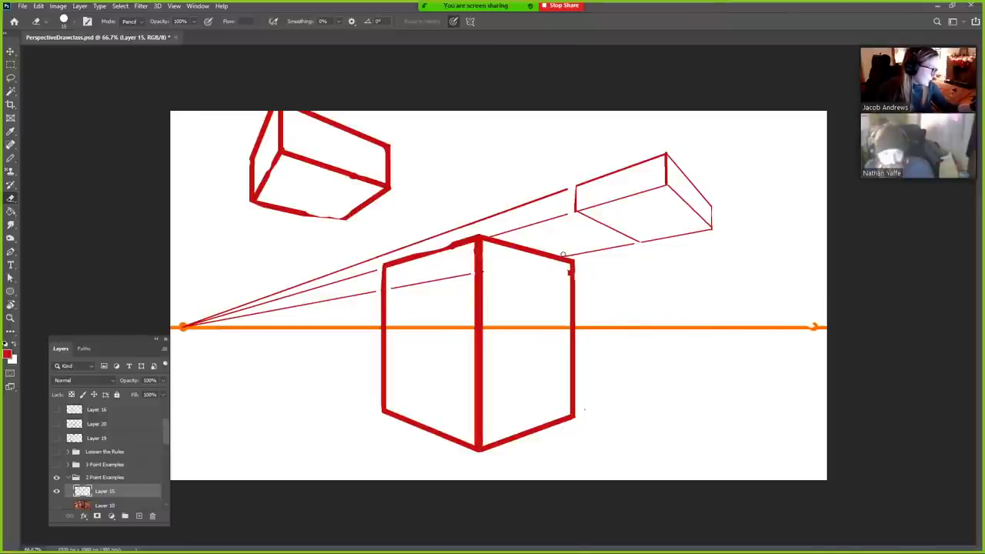
# - Select the detached guide lines converging on the left vanishing point with the Magic Wand, delete them and clear the selection
pyautogui.press('w')
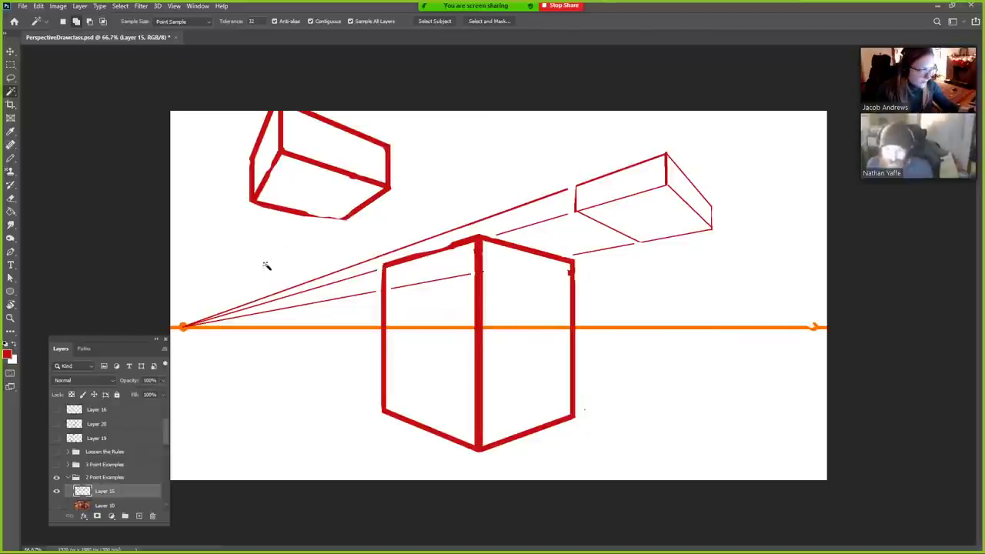
pyautogui.click(263, 301)
pyautogui.click(194, 324)
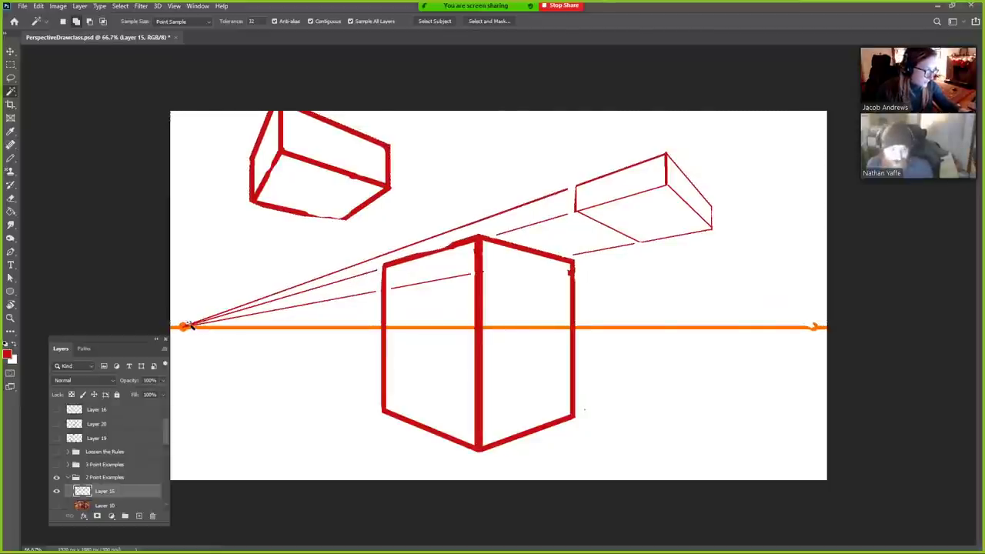
pyautogui.press('Delete')
pyautogui.hotkey('ctrl', 'd')
# - Erase the leftover guide line fragments inside the central box and between it and the upper right box
pyautogui.press('e')
pyautogui.moveTo(467, 281); pyautogui.dragTo(398, 288)
pyautogui.moveTo(570, 213); pyautogui.dragTo(493, 234)
pyautogui.moveTo(633, 243); pyautogui.dragTo(573, 254)
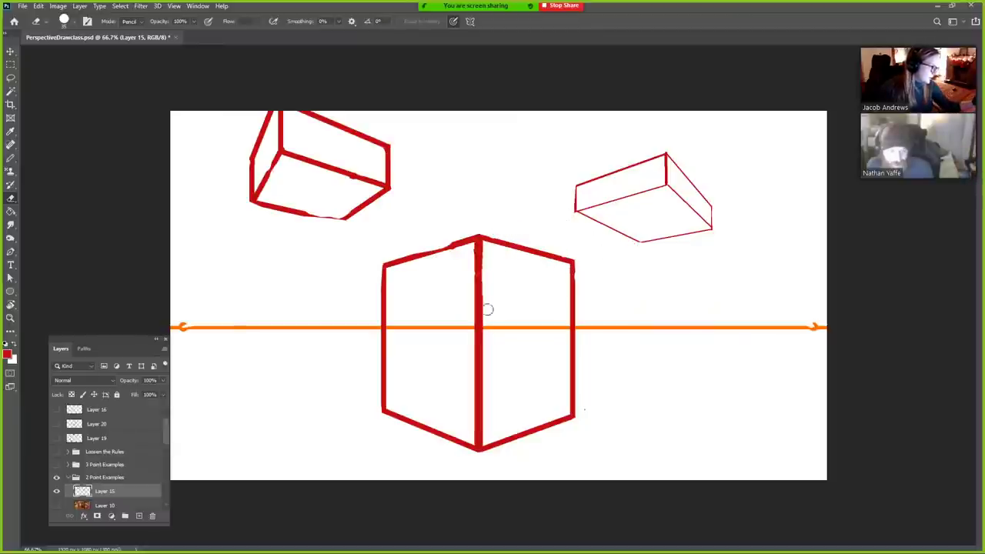
pyautogui.press('z')
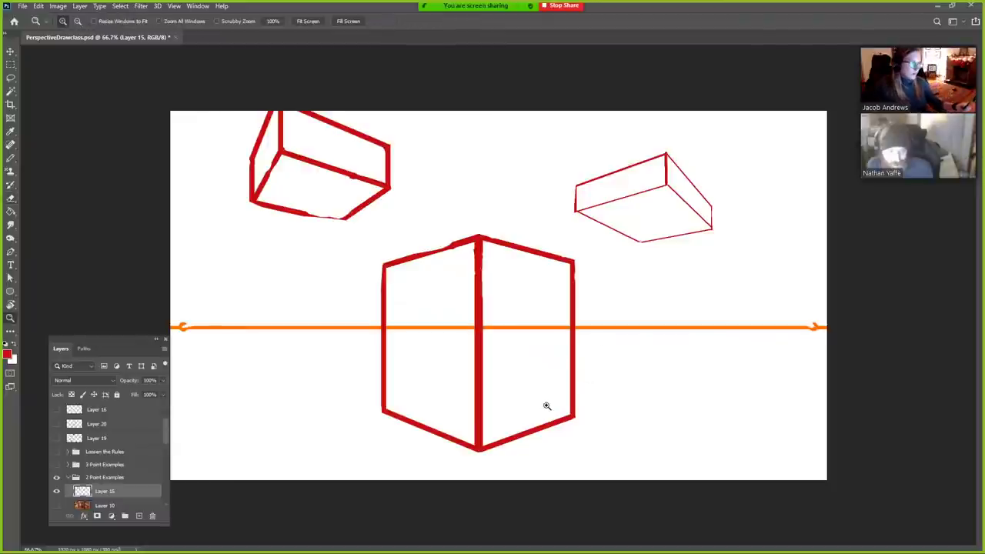
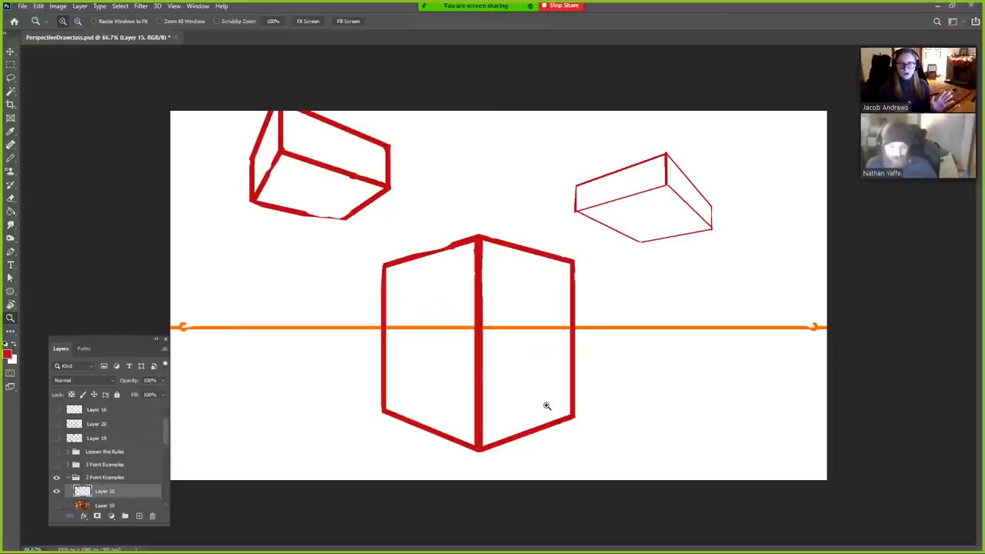
pyautogui.hotkey('ctrl', 'z')
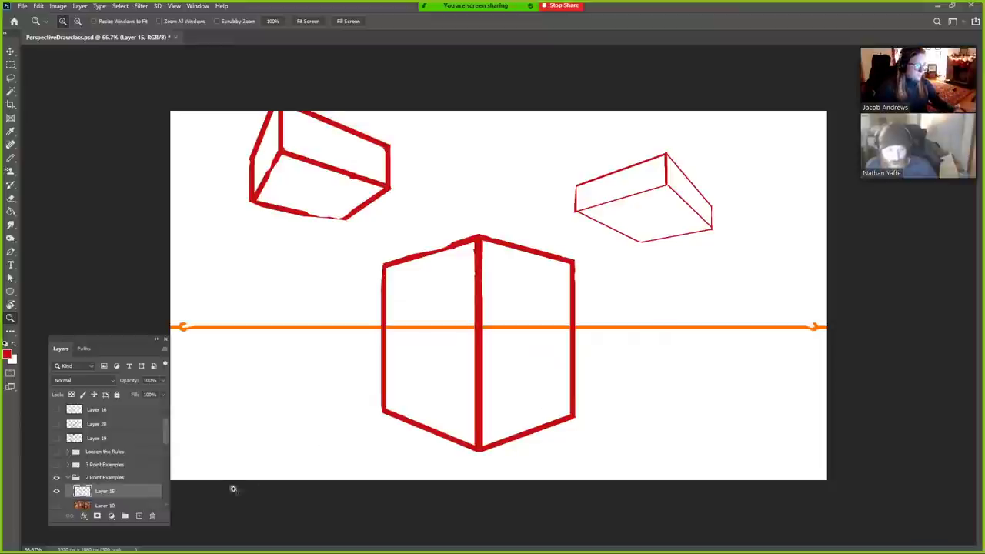
# - Add a new layer and pencil lines from a corner point below the horizon at the lower right to both vanishing points
pyautogui.press('b')
pyautogui.click(140, 516)
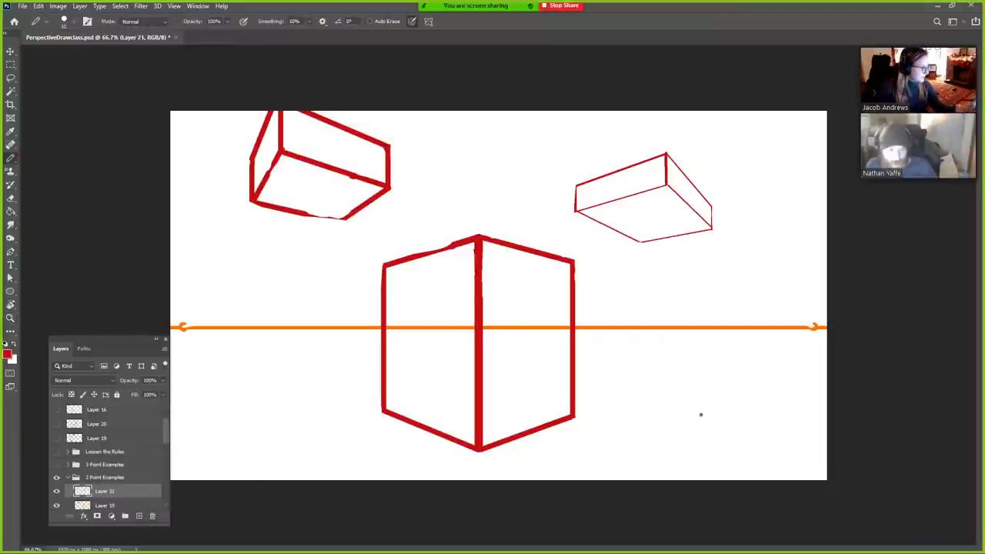
pyautogui.keyDown('shift'); pyautogui.click(814, 327); pyautogui.keyUp('shift')
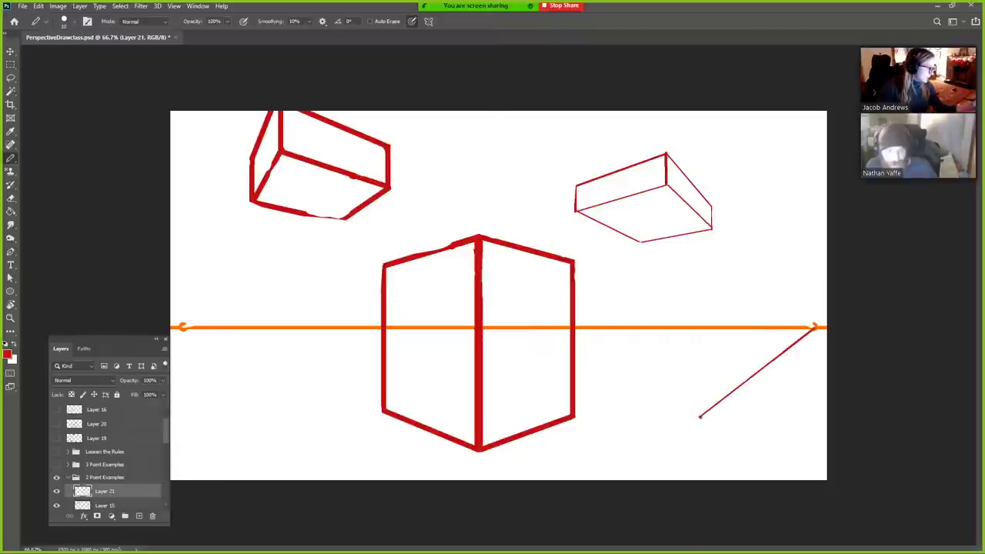
pyautogui.keyDown('shift'); pyautogui.click(181, 329); pyautogui.keyUp('shift')
# - Complete the lower box's top face with one line to the right vanishing point and one to the left vanishing point
pyautogui.click(625, 403)
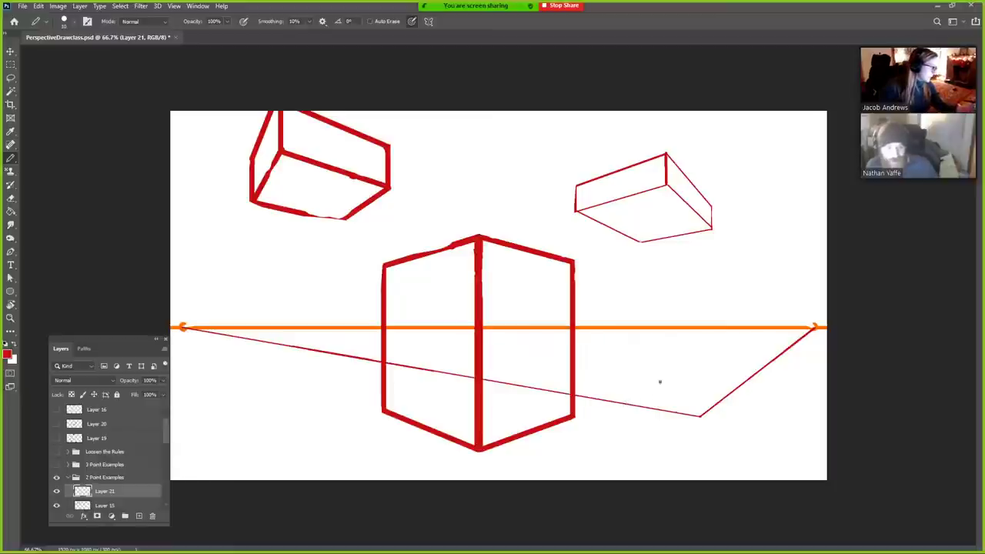
pyautogui.keyDown('shift'); pyautogui.click(814, 327); pyautogui.keyUp('shift')
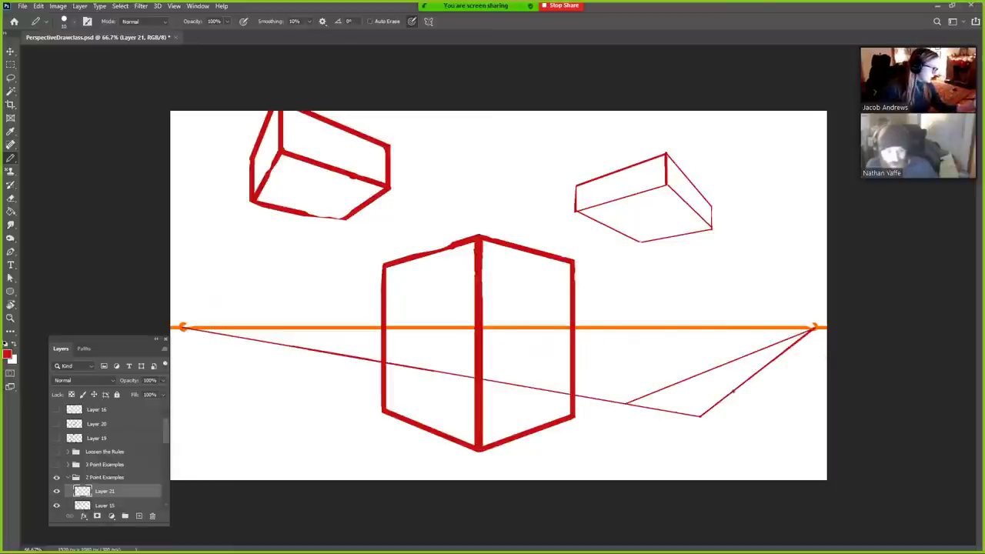
pyautogui.click(181, 328)
pyautogui.keyDown('shift'); pyautogui.click(730, 392); pyautogui.keyUp('shift')
# - Erase the guide lines just left of the lower box's top face and those running to the right vanishing point
pyautogui.press('e')
pyautogui.moveTo(658, 383)
pyautogui.mouseDown()
pyautogui.moveTo(600, 398)
pyautogui.moveTo(581, 375)
pyautogui.moveTo(583, 404)
pyautogui.moveTo(605, 389)
pyautogui.mouseUp()
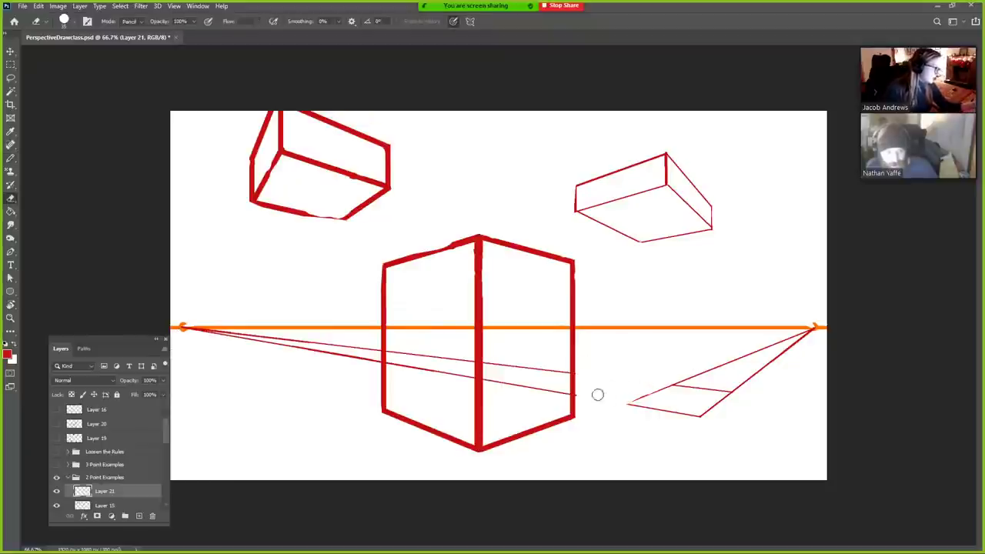
pyautogui.moveTo(671, 380)
pyautogui.mouseDown()
pyautogui.moveTo(743, 387)
pyautogui.moveTo(733, 387)
pyautogui.moveTo(806, 335)
pyautogui.moveTo(706, 368)
pyautogui.moveTo(728, 347)
pyautogui.mouseUp()
# - Draw the lower box's vertical edges and its right bottom edge toward the right vanishing point, erasing the excess beyond the corner
pyautogui.press('b')
pyautogui.moveTo(627, 405); pyautogui.dragTo(627, 417)
pyautogui.moveTo(697, 416)
pyautogui.mouseDown()
pyautogui.moveTo(697, 429)
pyautogui.moveTo(813, 329)
pyautogui.mouseUp()
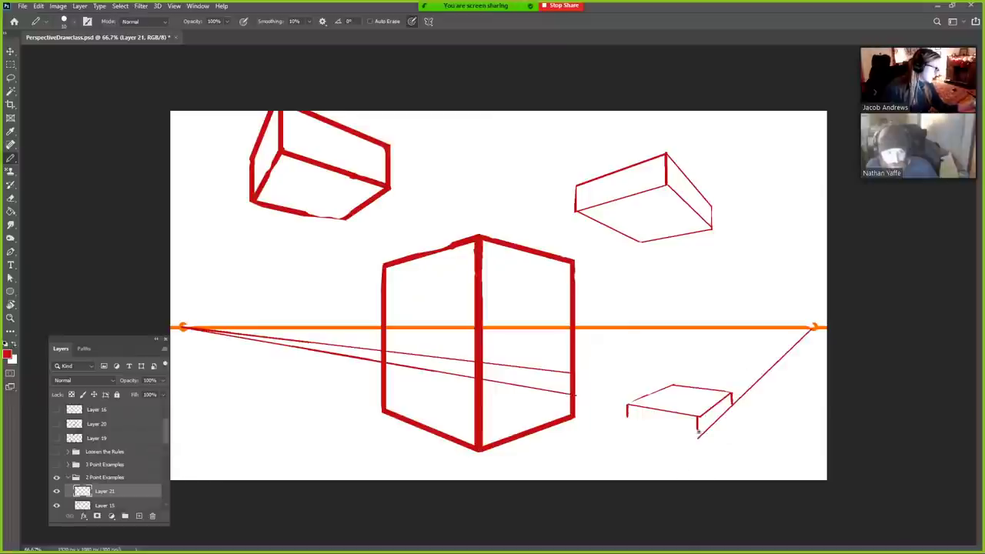
pyautogui.press('e')
pyautogui.moveTo(737, 398); pyautogui.dragTo(816, 326)
# - Draw the lower box's left bottom edge along a left vanishing point line, and erase the guides back to the central box's middle edge
pyautogui.press('b')
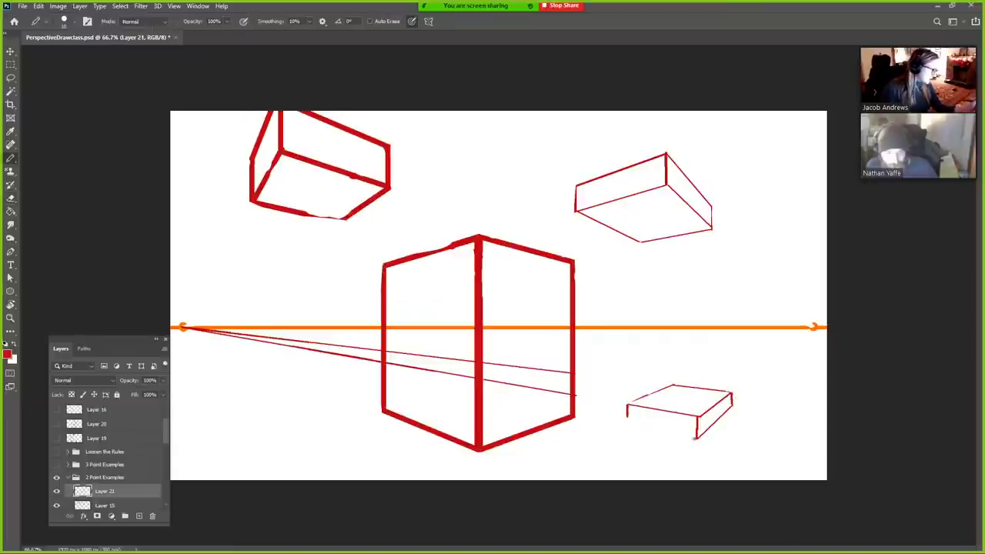
pyautogui.moveTo(183, 328); pyautogui.dragTo(627, 418)
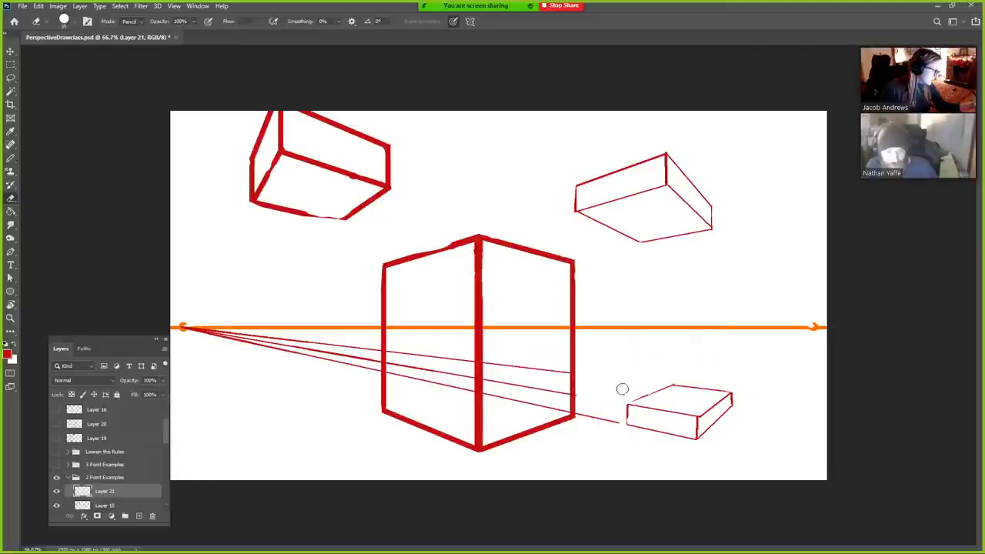
pyautogui.press('e')
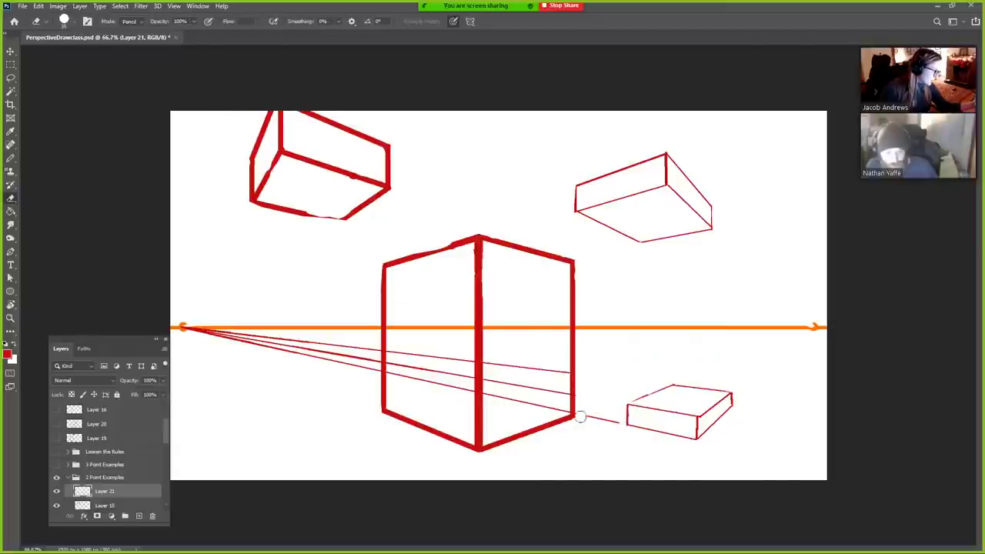
pyautogui.moveTo(592, 423)
pyautogui.mouseDown()
pyautogui.moveTo(604, 385)
pyautogui.moveTo(553, 374)
pyautogui.moveTo(560, 367)
pyautogui.moveTo(564, 408)
pyautogui.moveTo(488, 395)
pyautogui.moveTo(488, 357)
pyautogui.moveTo(501, 400)
pyautogui.moveTo(532, 368)
pyautogui.moveTo(547, 407)
pyautogui.moveTo(561, 374)
pyautogui.mouseUp()
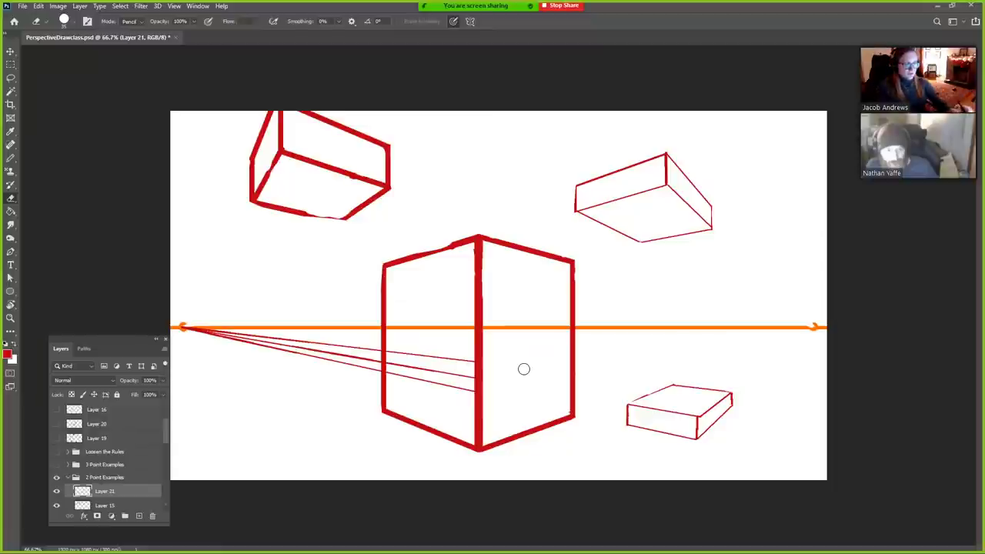
# - Hide Layer 21 and Layer 15, add a blank layer in the 2 Point Examples group and enlarge the pencil tip
pyautogui.click(57, 491)
pyautogui.click(56, 505)
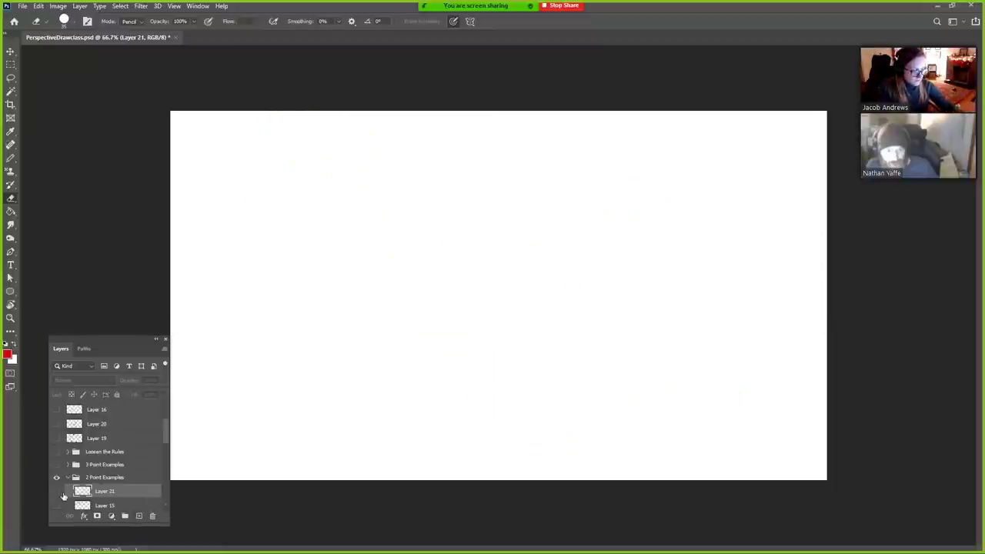
pyautogui.click(139, 516)
pyautogui.press('b')
pyautogui.press(']')
pyautogui.press(']')
pyautogui.press(']')
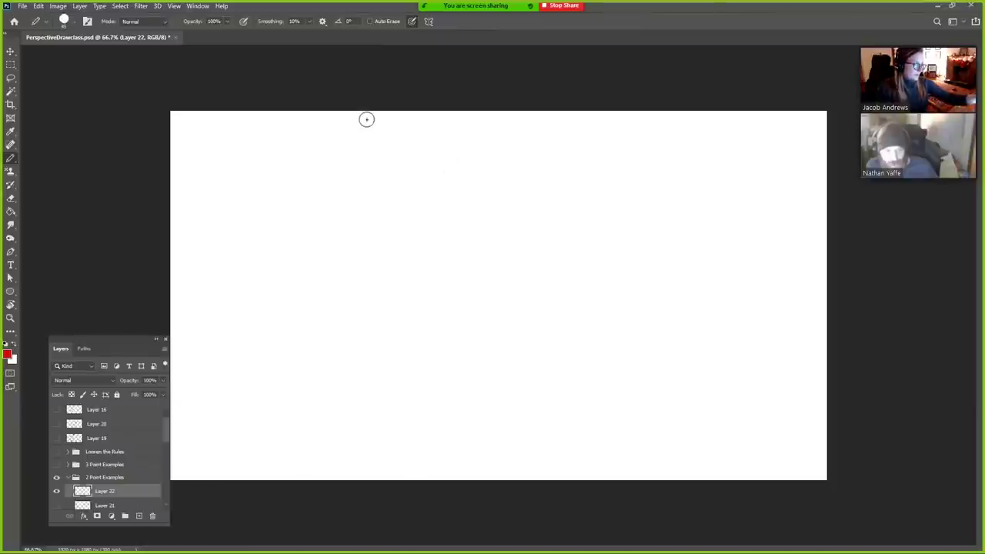
pyautogui.moveTo(480, 110)
pyautogui.mouseDown()
pyautogui.moveTo(521, 250)
pyautogui.moveTo(708, 369)
pyautogui.moveTo(784, 439)
pyautogui.mouseUp()
pyautogui.keyDown('shift'); pyautogui.click(411, 317); pyautogui.keyUp('shift')
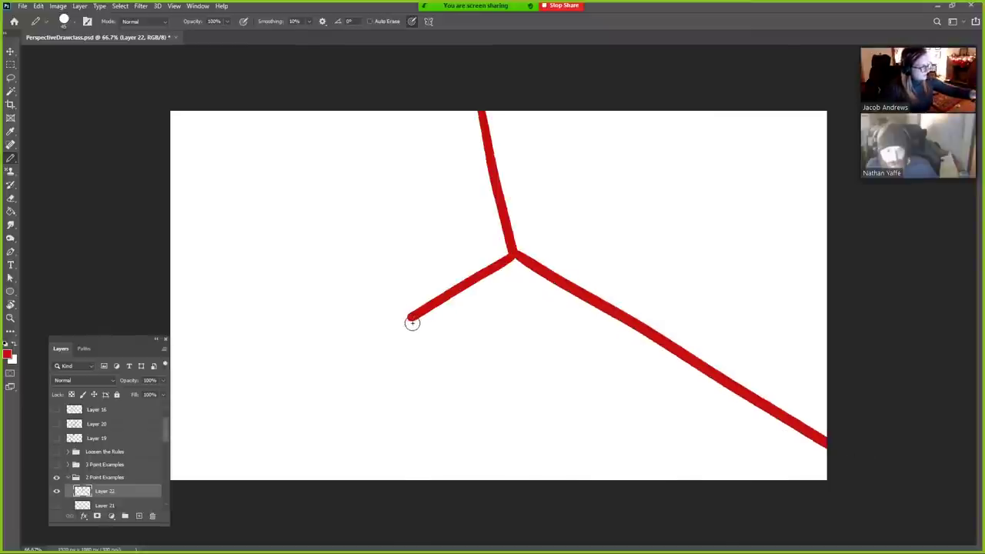
pyautogui.hotkey('ctrl', 'z')
pyautogui.hotkey('ctrl', 'z')
pyautogui.hotkey('ctrl', 'z')
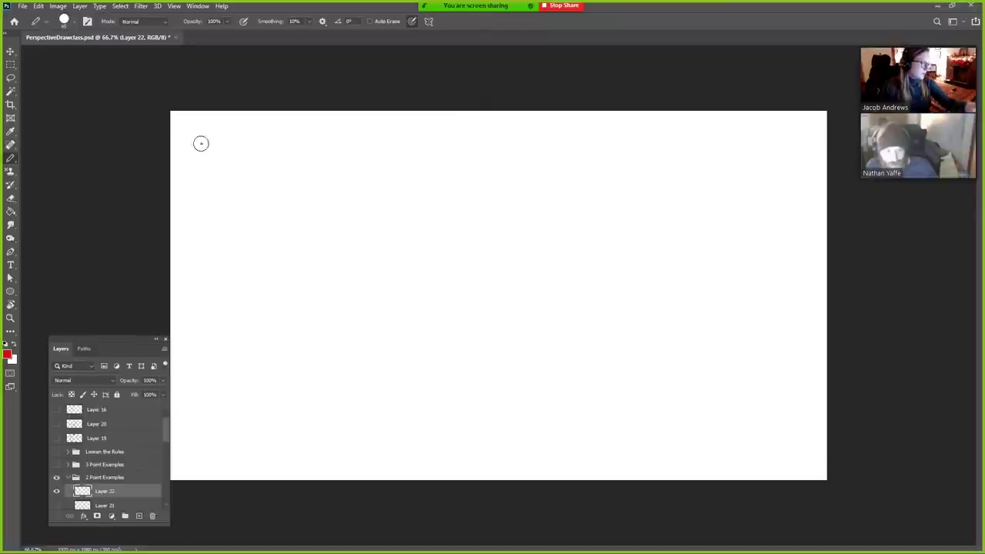
pyautogui.moveTo(173, 162)
pyautogui.mouseDown()
pyautogui.moveTo(410, 165)
pyautogui.moveTo(167, 239)
pyautogui.mouseUp()
pyautogui.hotkey('ctrl', 'z')
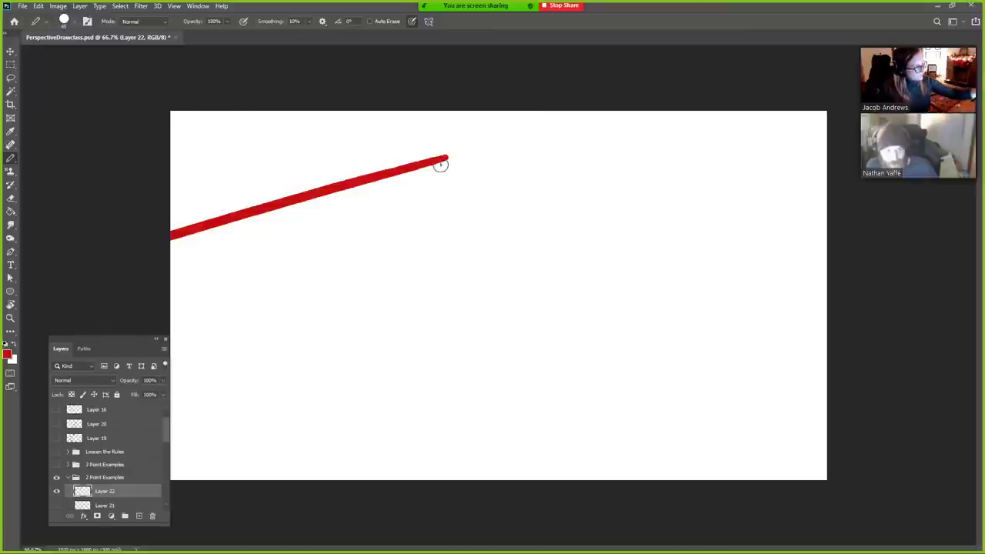
pyautogui.hotkey('ctrl', 'z')
# - Sketch a large red box corner running off the canvas's left and bottom edges, and undo the two angled strokes added above it
pyautogui.moveTo(173, 256)
pyautogui.mouseDown()
pyautogui.moveTo(380, 286)
pyautogui.moveTo(447, 328)
pyautogui.moveTo(395, 508)
pyautogui.mouseUp()
pyautogui.moveTo(454, 298)
pyautogui.mouseDown()
pyautogui.moveTo(467, 368)
pyautogui.moveTo(439, 500)
pyautogui.mouseUp()
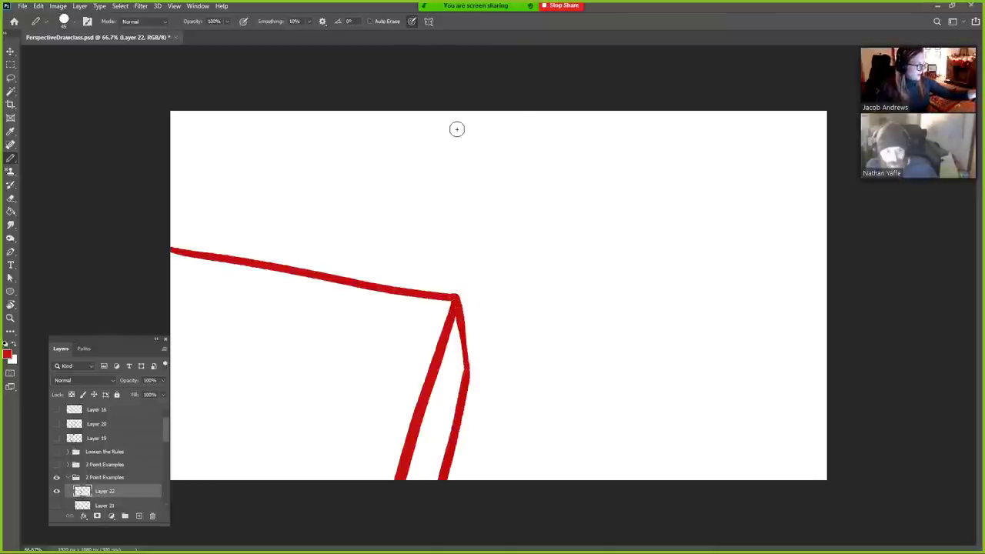
pyautogui.moveTo(363, 285)
pyautogui.mouseDown()
pyautogui.moveTo(526, 177)
pyautogui.moveTo(569, 122)
pyautogui.moveTo(541, 188)
pyautogui.moveTo(709, 310)
pyautogui.mouseUp()
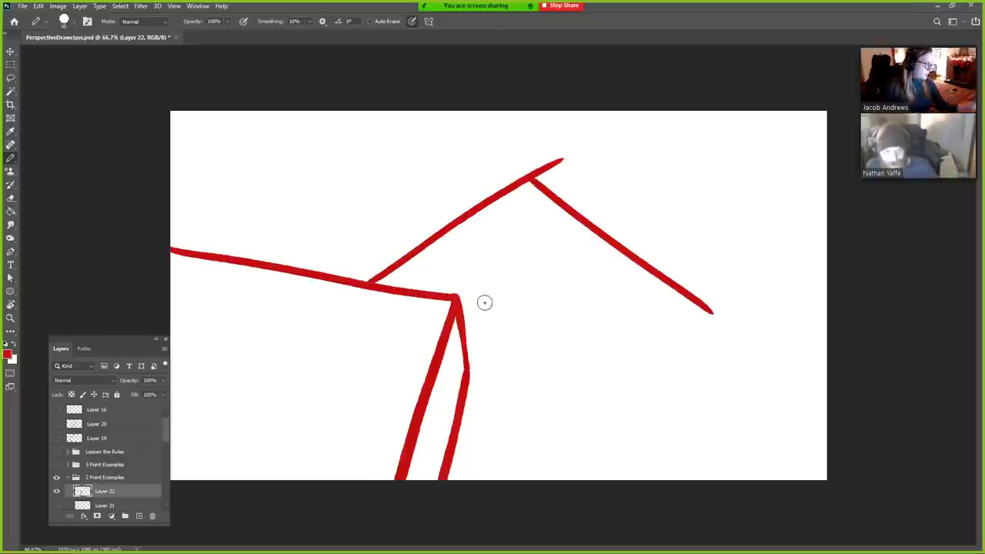
pyautogui.hotkey('ctrl', 'z')
pyautogui.hotkey('ctrl', 'z')
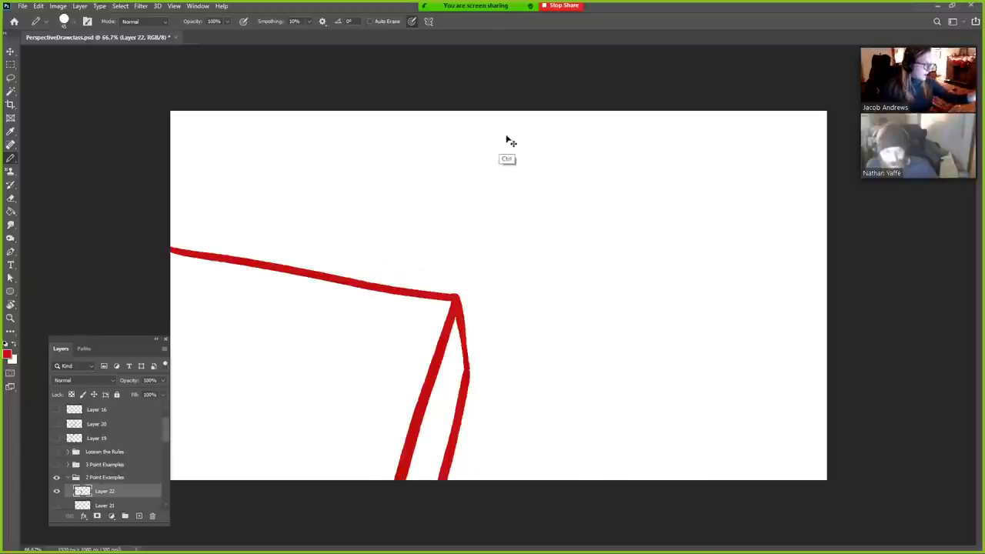
# - Sketch four loose red strokes radiating above and right of the box corner, with a small flattened ellipse where they converge
pyautogui.moveTo(444, 109)
pyautogui.mouseDown()
pyautogui.moveTo(520, 238)
pyautogui.moveTo(745, 196)
pyautogui.mouseUp()
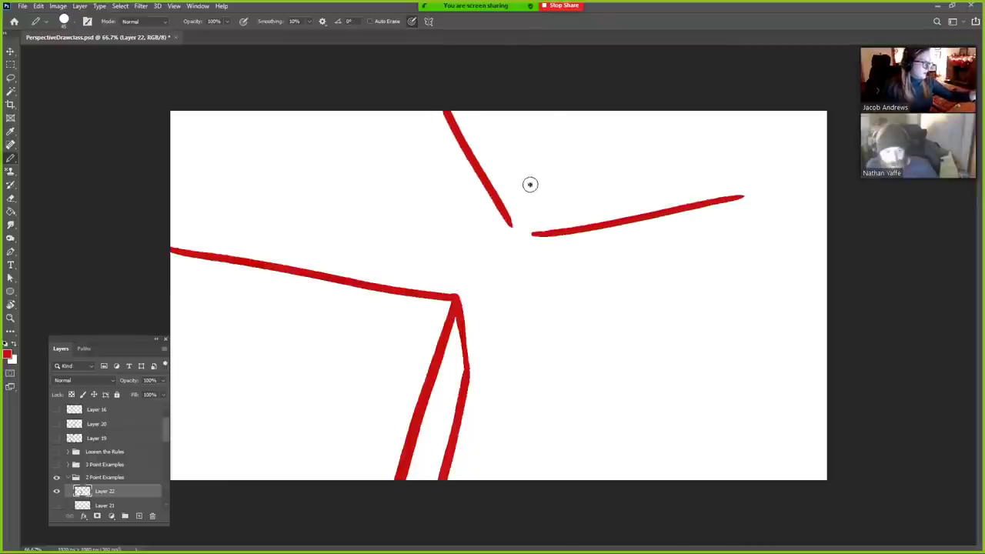
pyautogui.moveTo(528, 185); pyautogui.dragTo(548, 111)
pyautogui.moveTo(423, 199); pyautogui.dragTo(350, 110)
pyautogui.moveTo(516, 258)
pyautogui.mouseDown()
pyautogui.moveTo(497, 255)
pyautogui.moveTo(531, 253)
pyautogui.mouseUp()
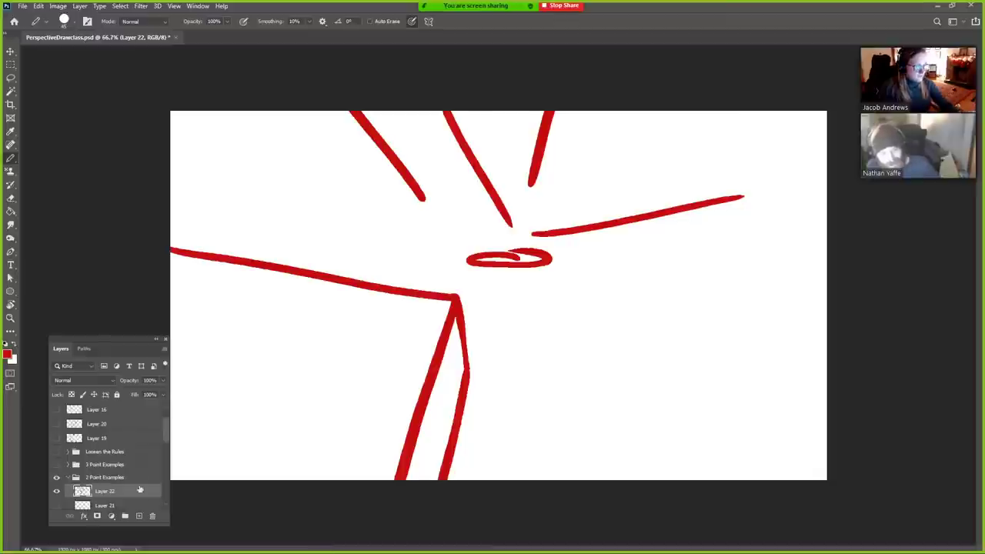
# - Delete the sketch layer, Layer 22, and collapse the 2 Point Examples group
pyautogui.moveTo(138, 492); pyautogui.dragTo(154, 515)
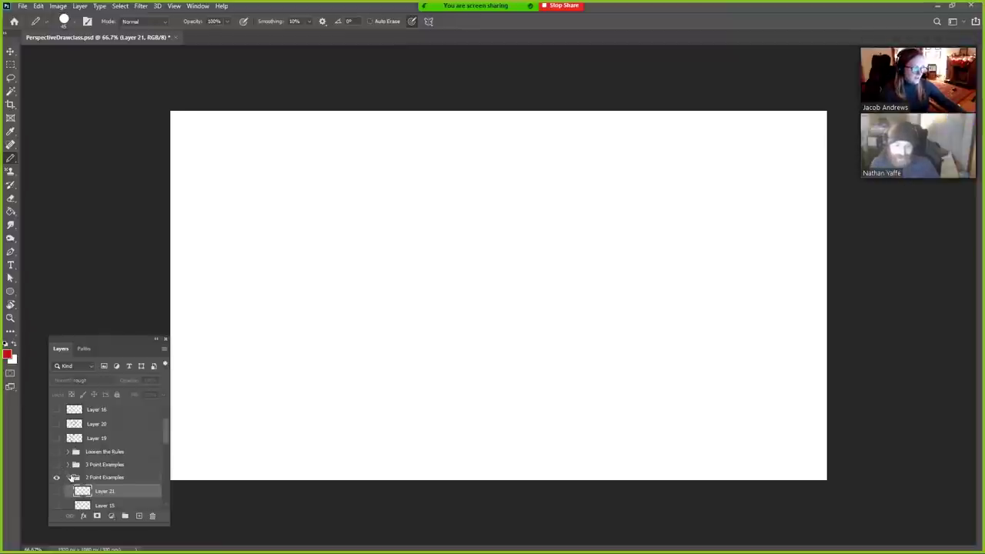
pyautogui.click(74, 477)
pyautogui.click(68, 477)
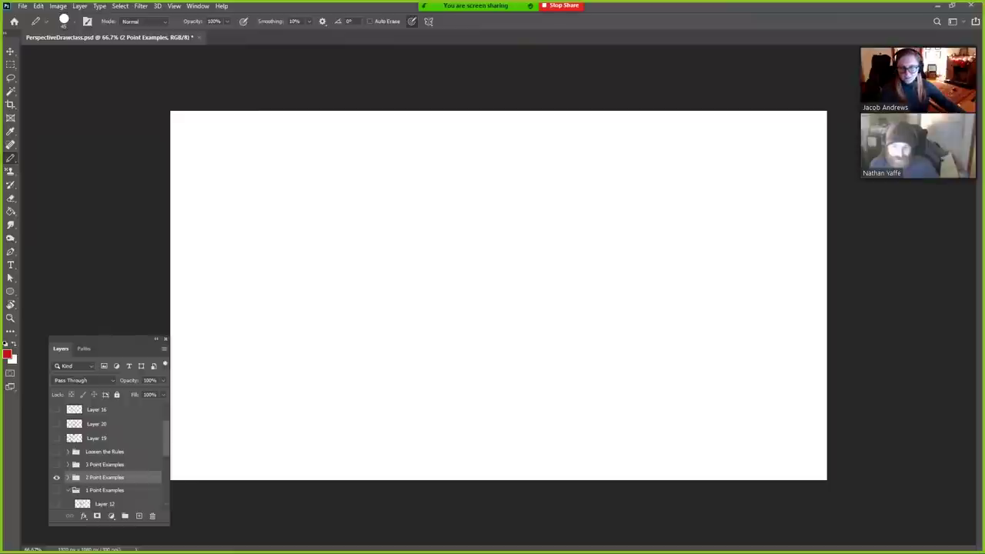